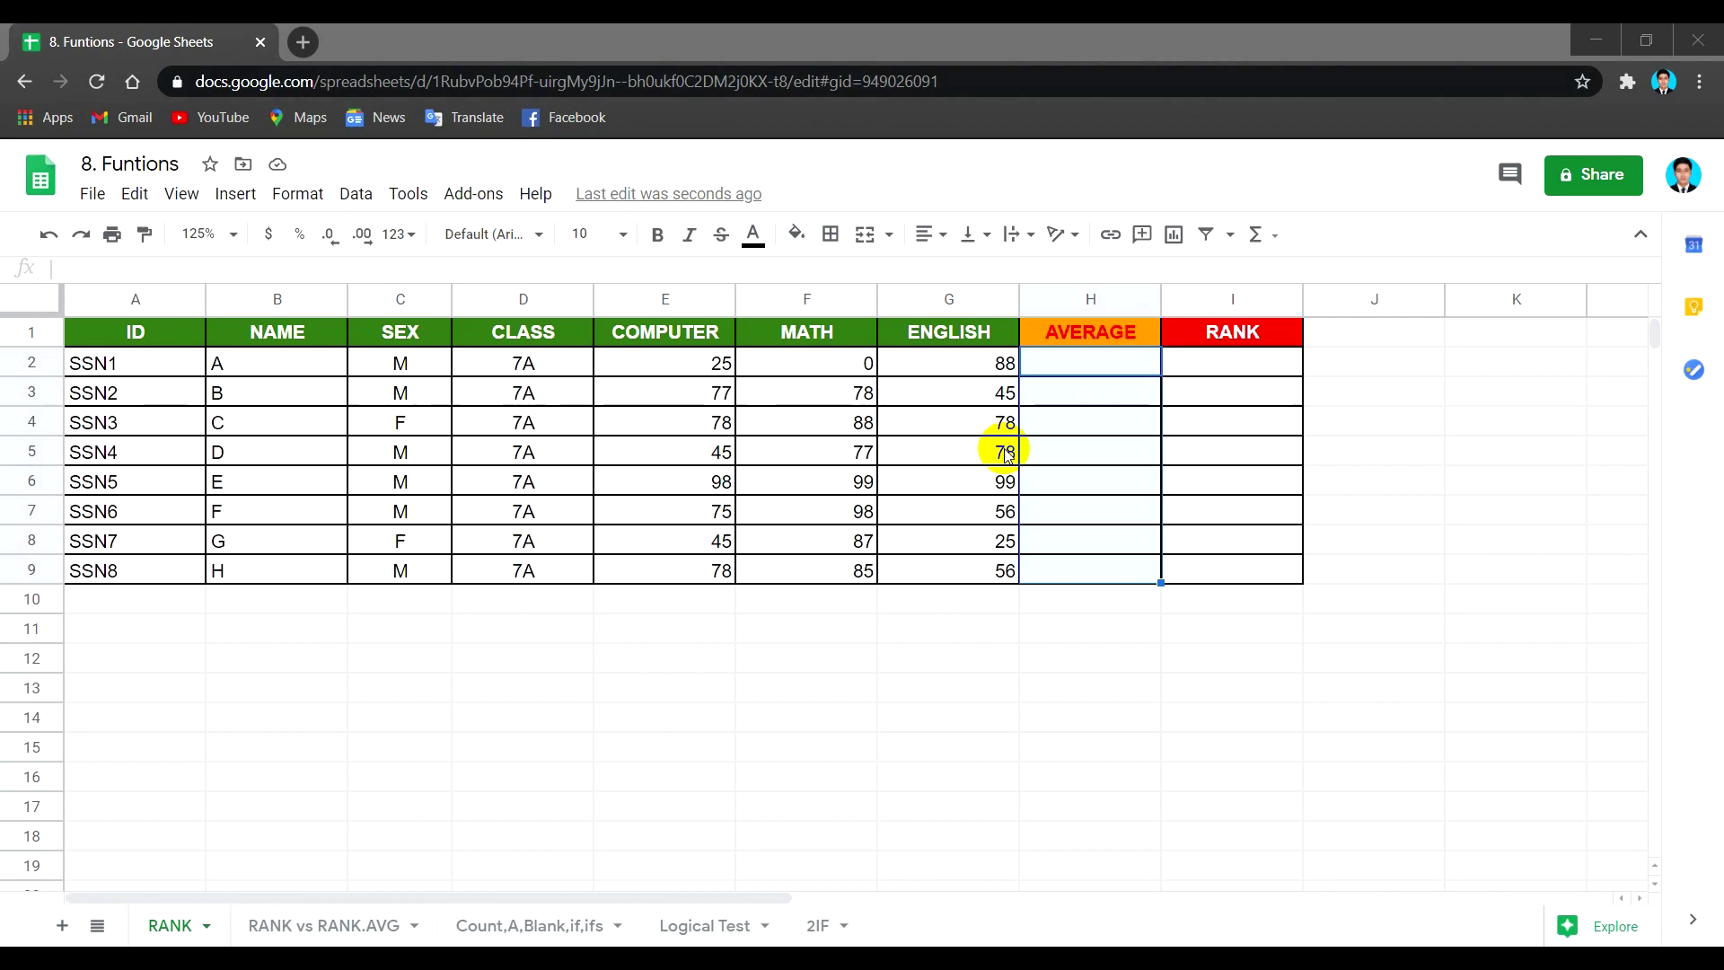
# Look over the score table A1:I9 and settle on cell H2 for the average.
pyautogui.click(1092, 361)
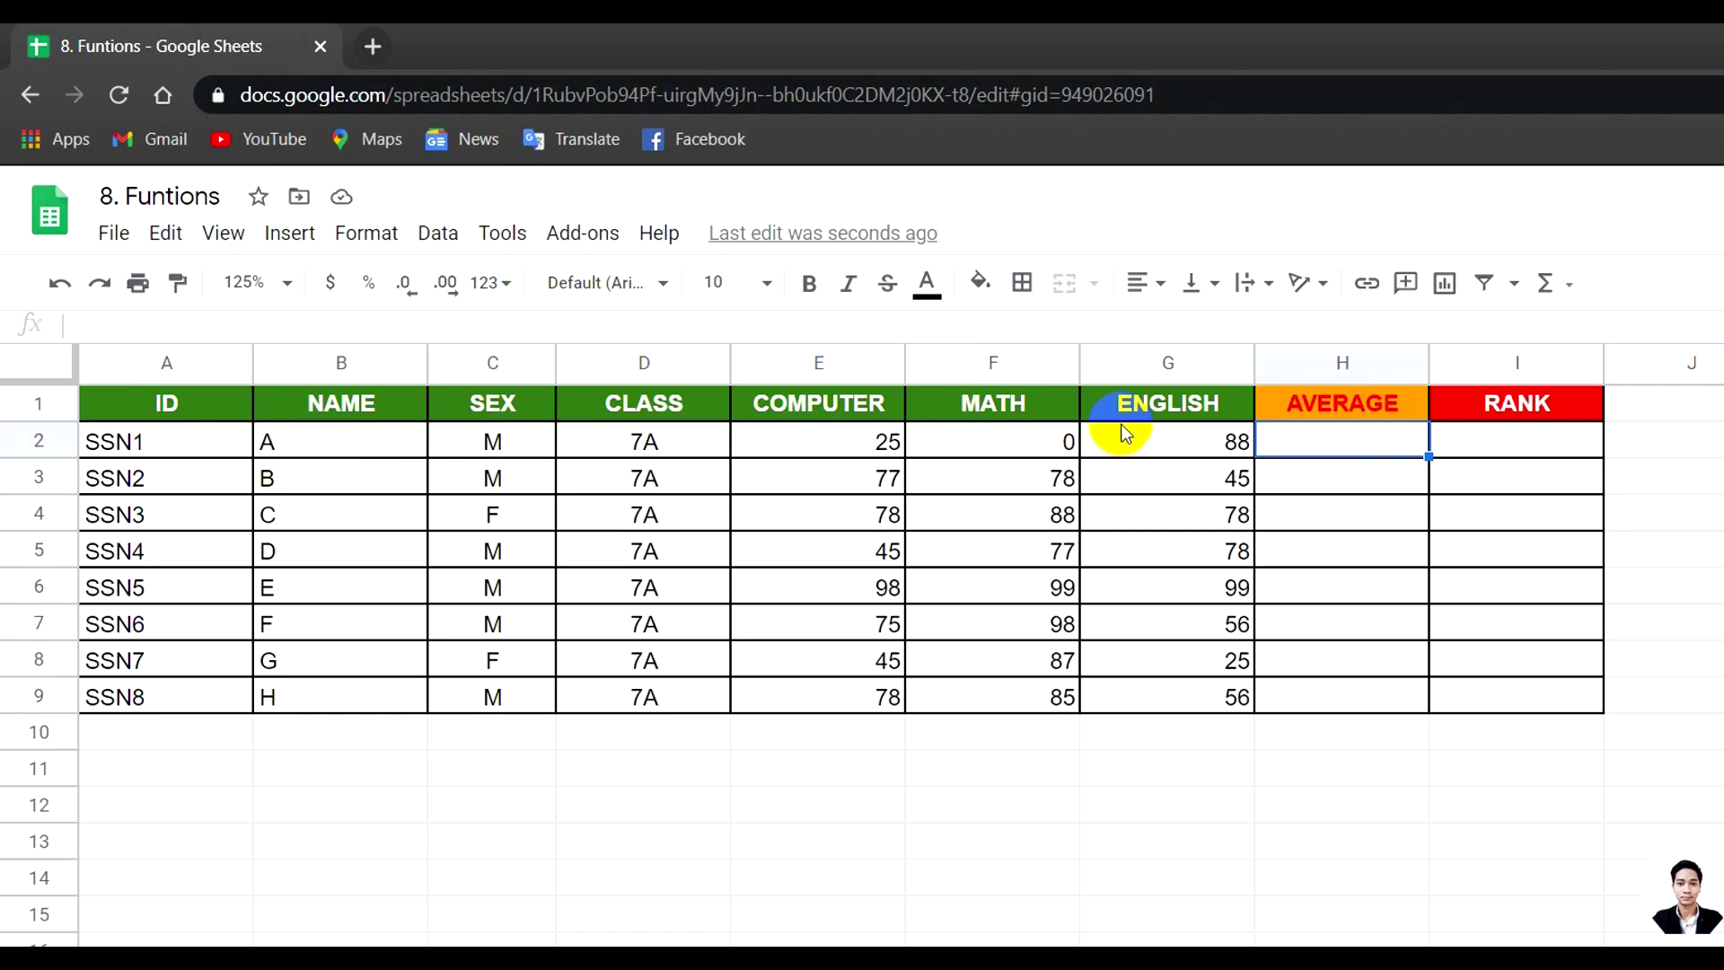
pyautogui.click(170, 403)
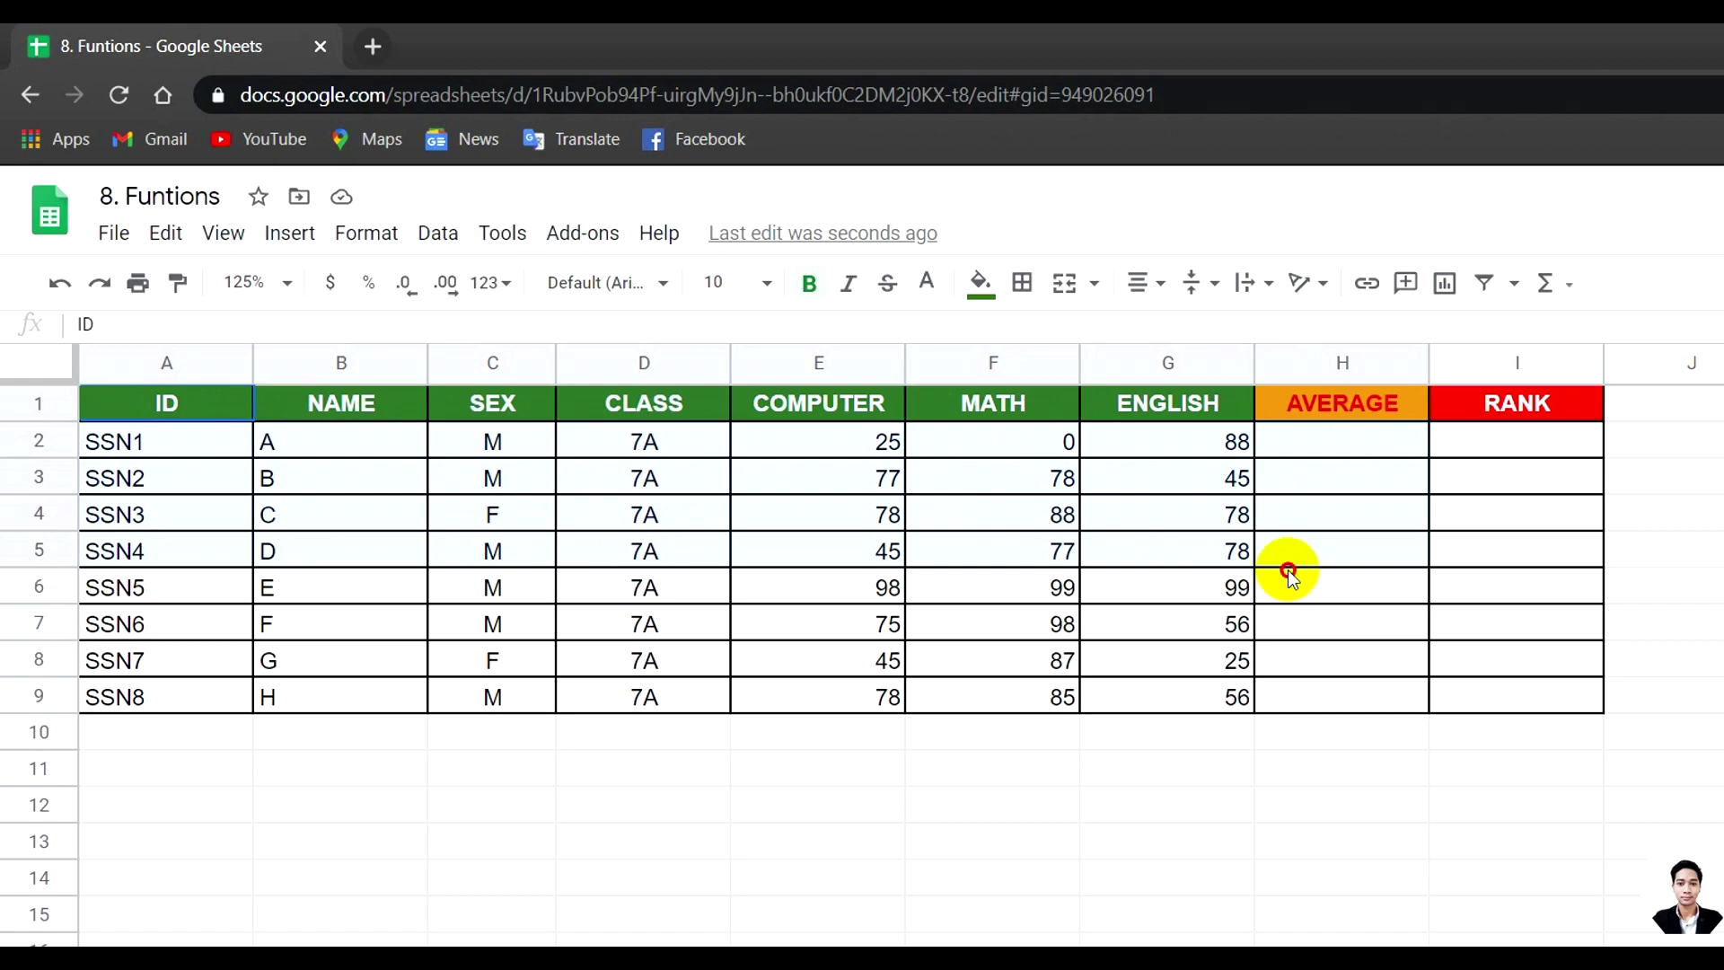
pyautogui.moveTo(1246, 576); pyautogui.dragTo(1246, 576)
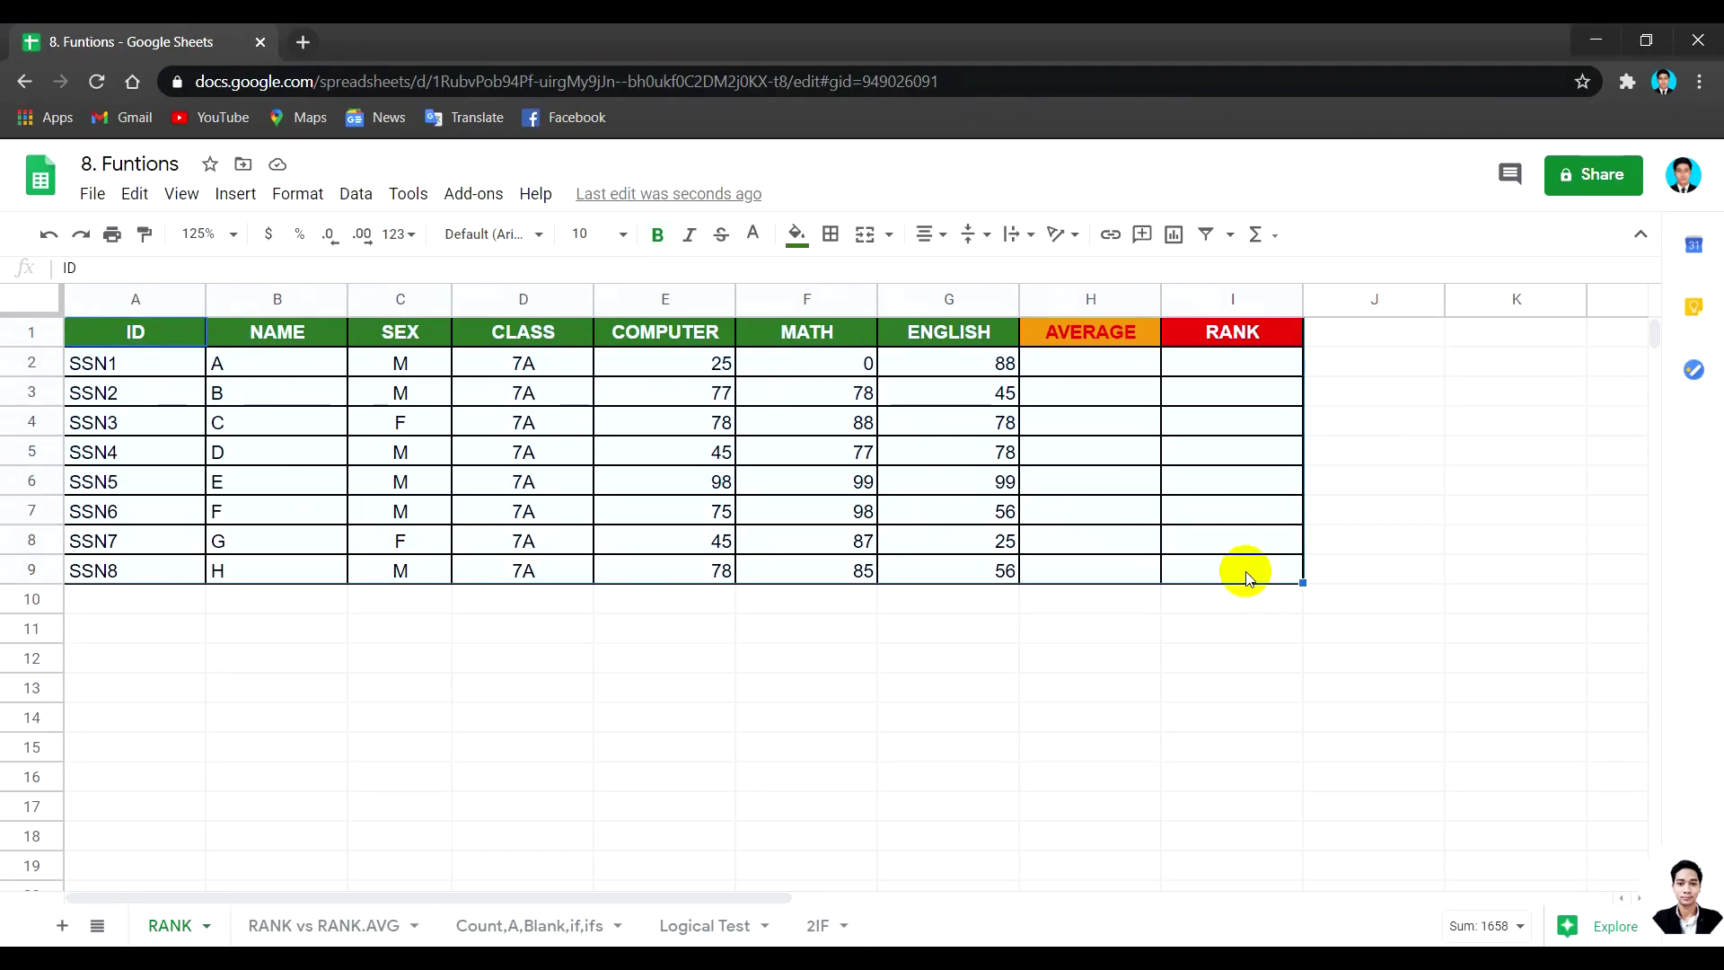
pyautogui.click(571, 360)
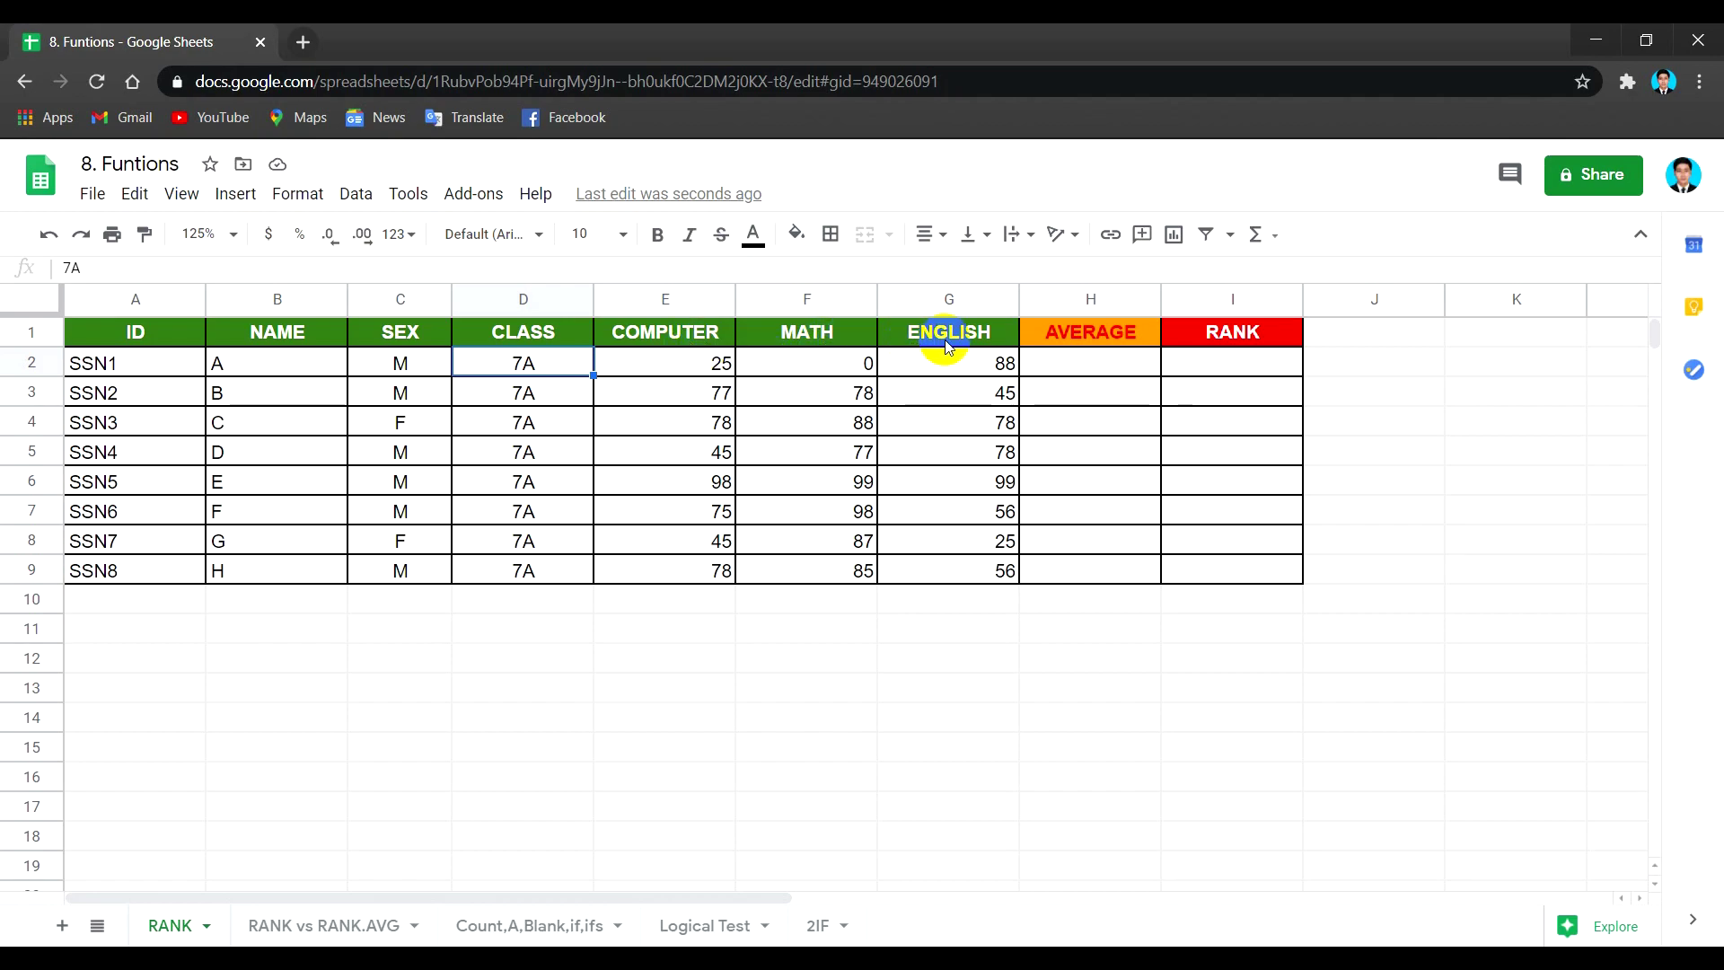
pyautogui.click(1097, 366)
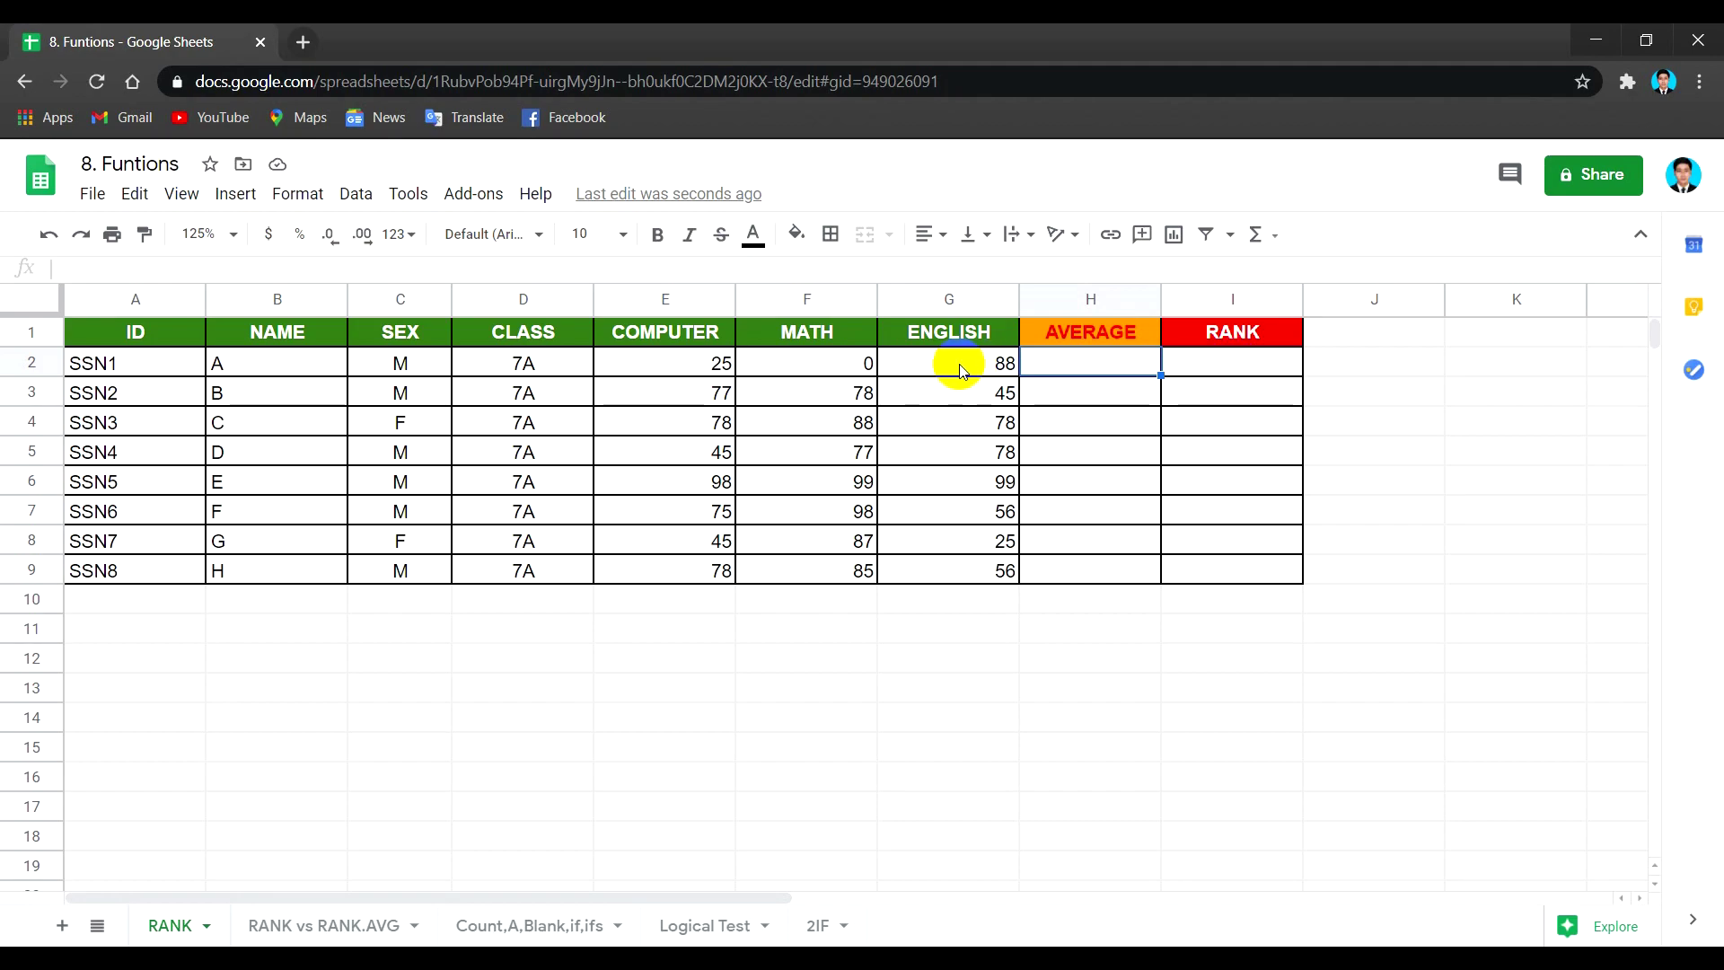
pyautogui.click(1237, 360)
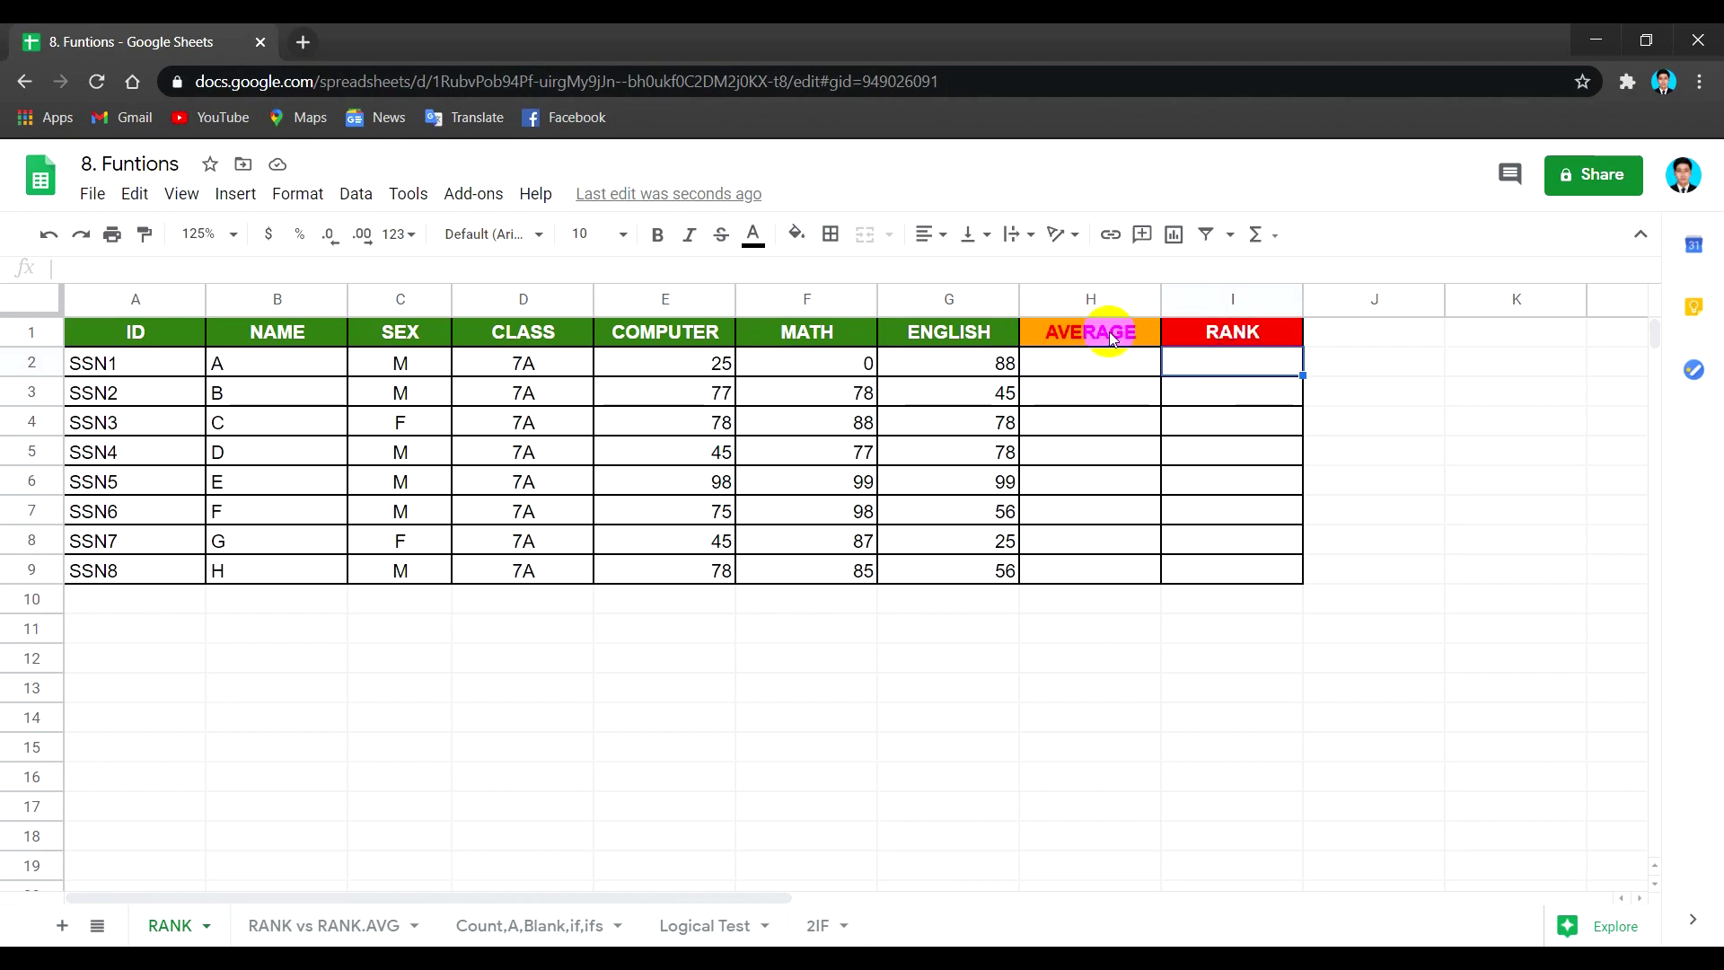
pyautogui.click(1103, 360)
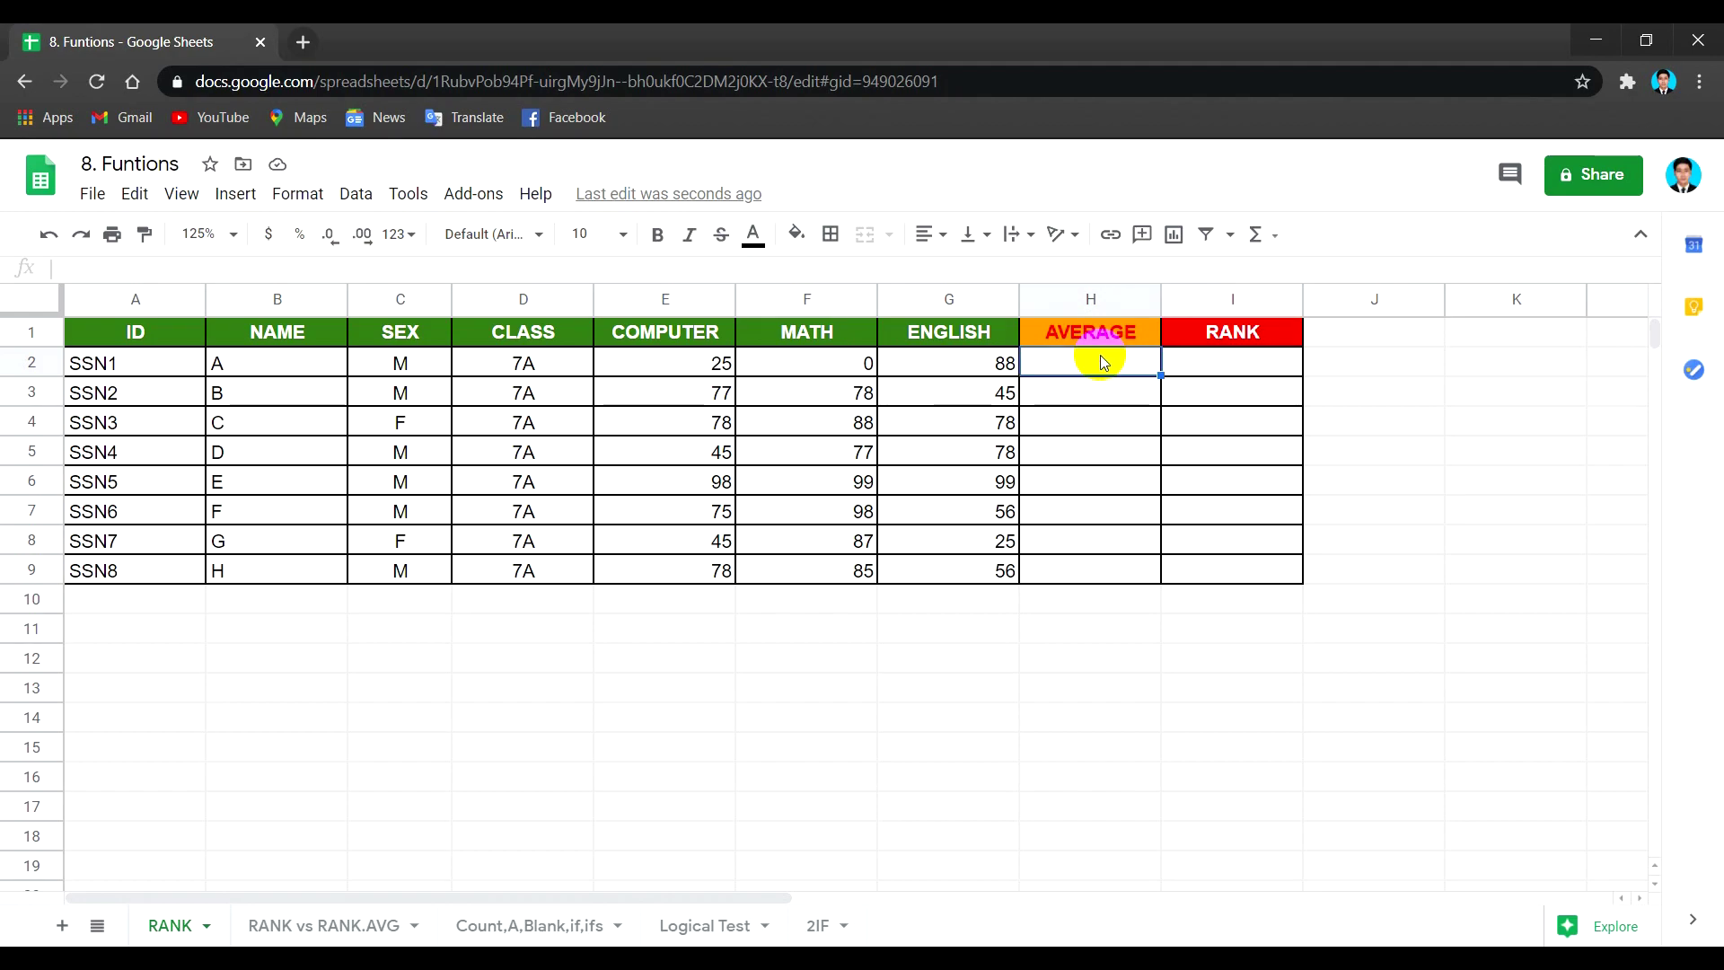
# Enter =AVERAGE(E2:G2) in H2 and copy it down through H9.
pyautogui.write('=AVERAGE(')
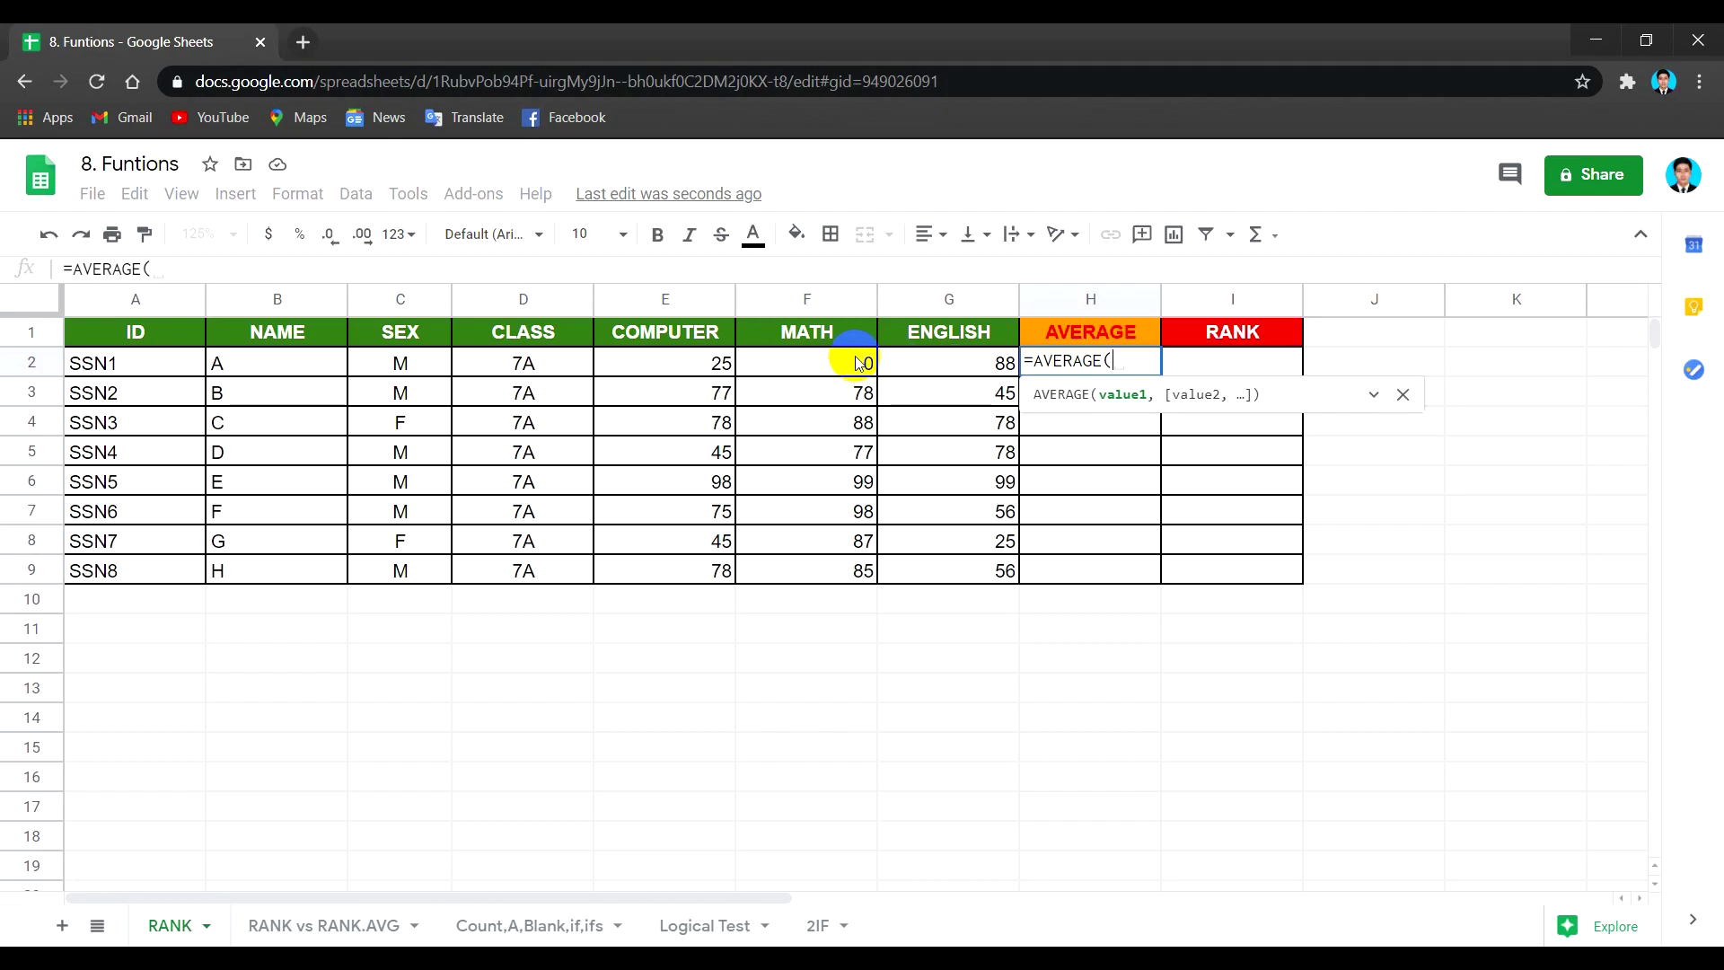
pyautogui.moveTo(696, 368); pyautogui.dragTo(916, 365)
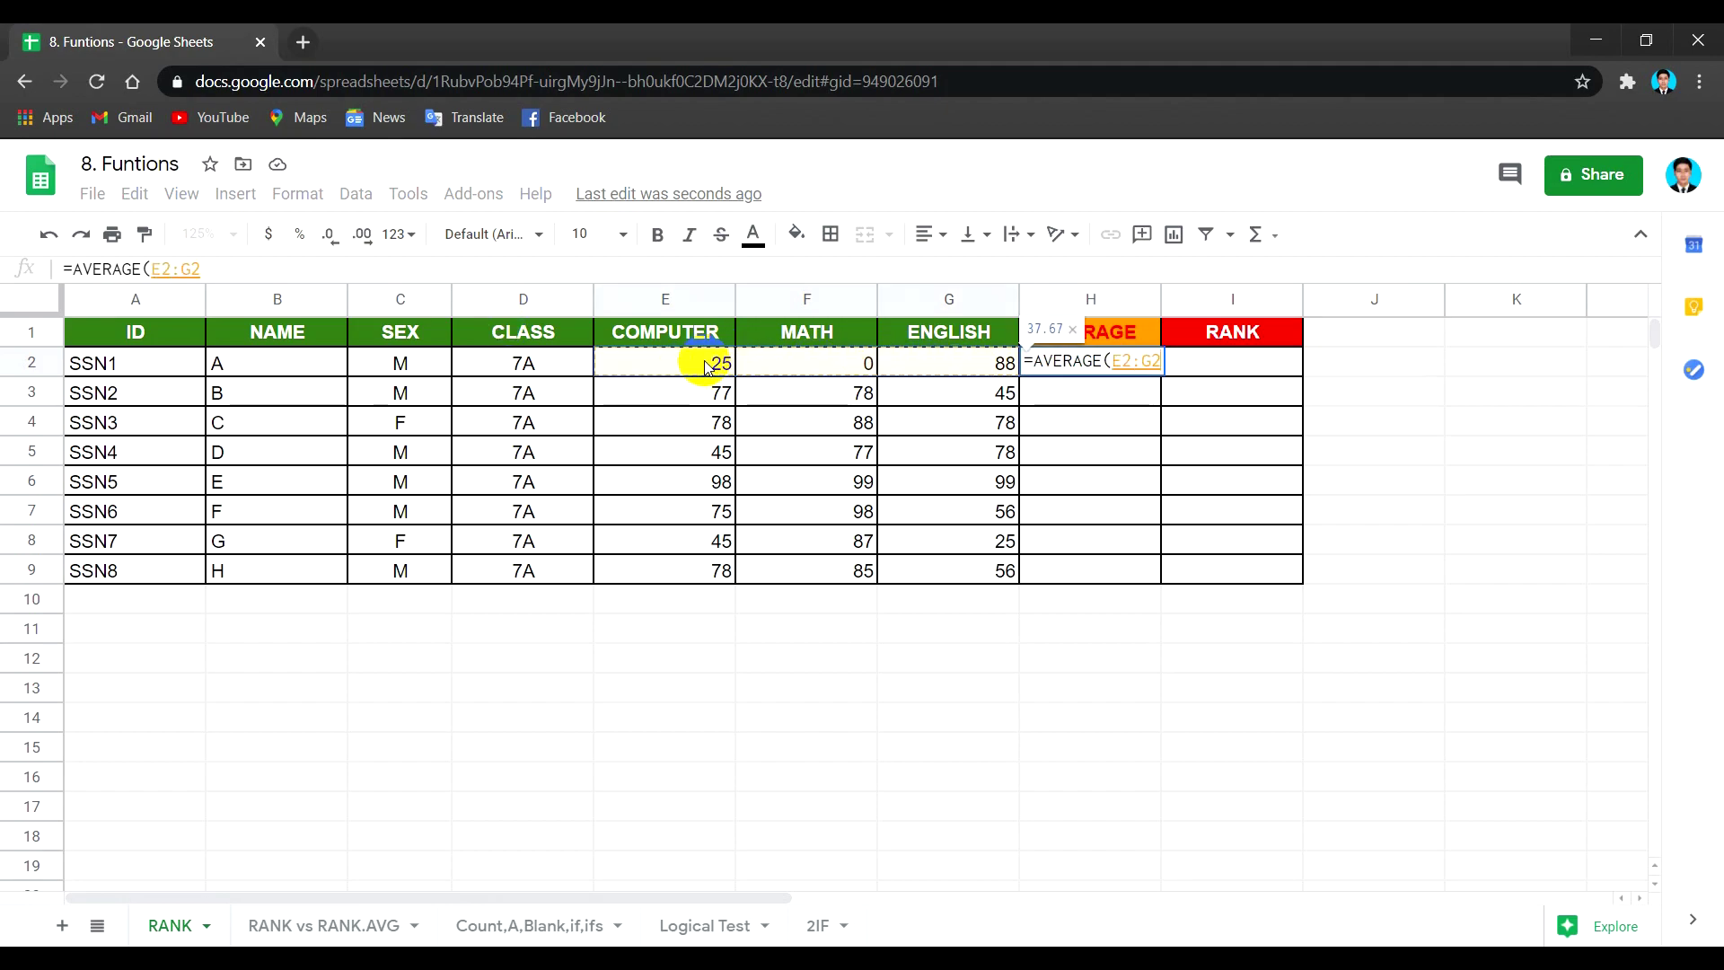
pyautogui.write(')')
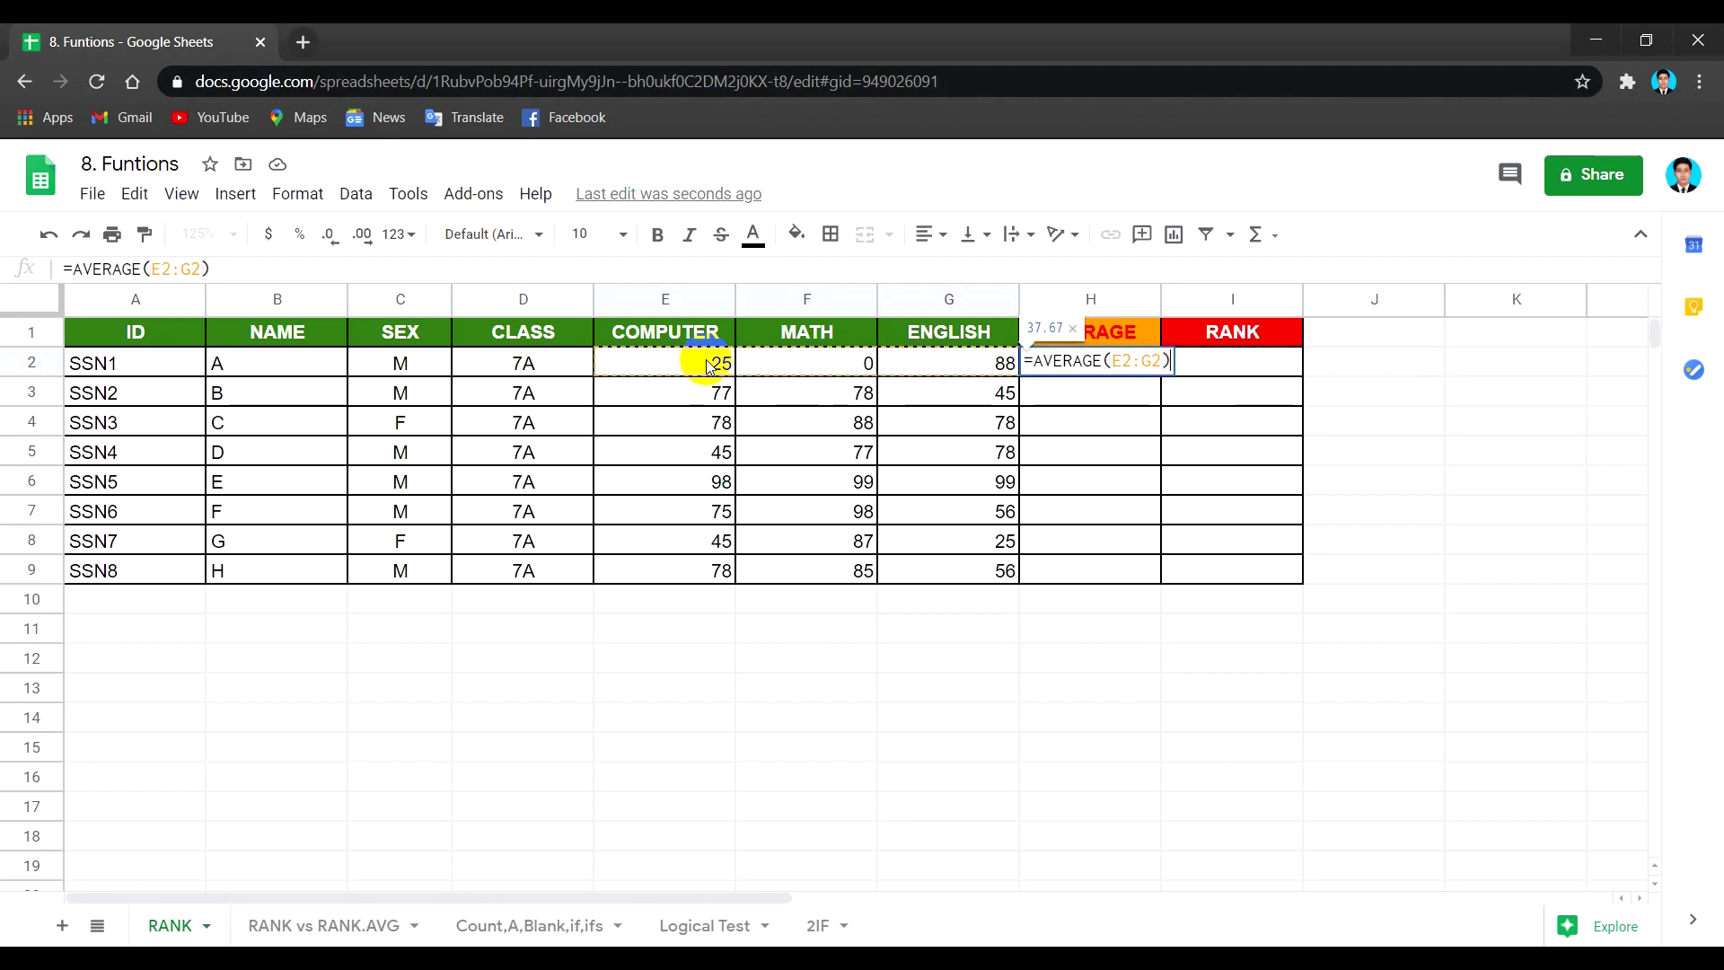
pyautogui.press('Return')
pyautogui.click(1087, 332)
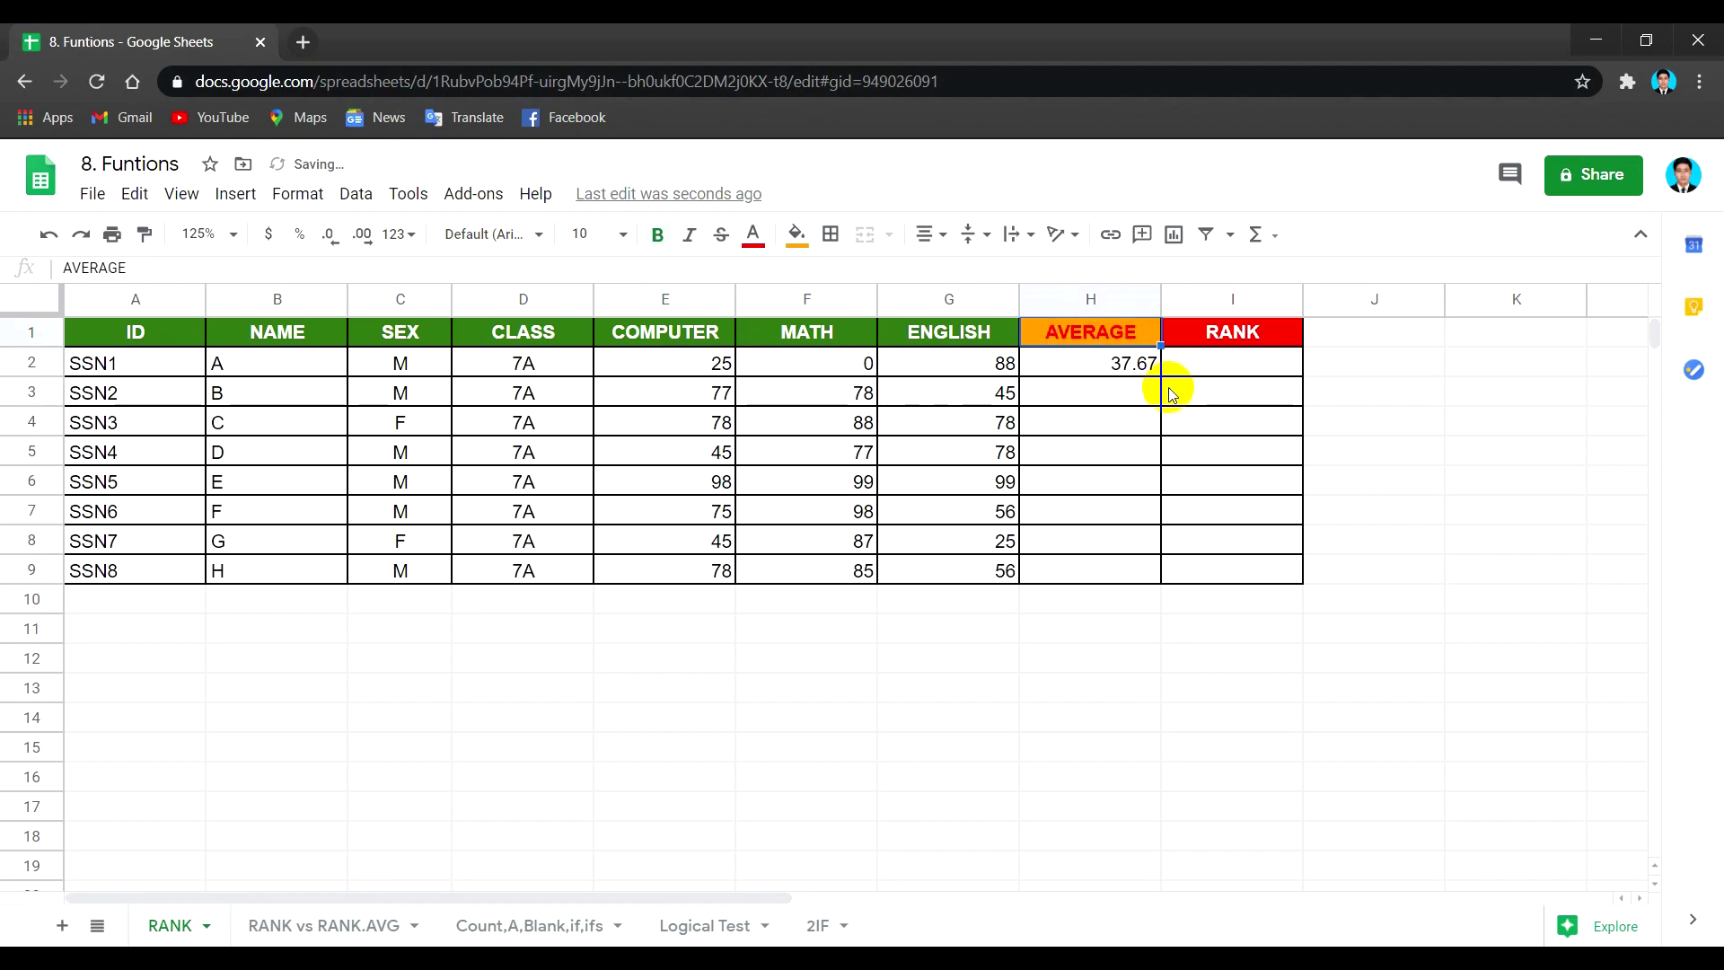
pyautogui.click(1150, 363)
pyautogui.moveTo(1160, 375)
pyautogui.mouseDown()
pyautogui.moveTo(1139, 588)
pyautogui.moveTo(1139, 571)
pyautogui.mouseUp()
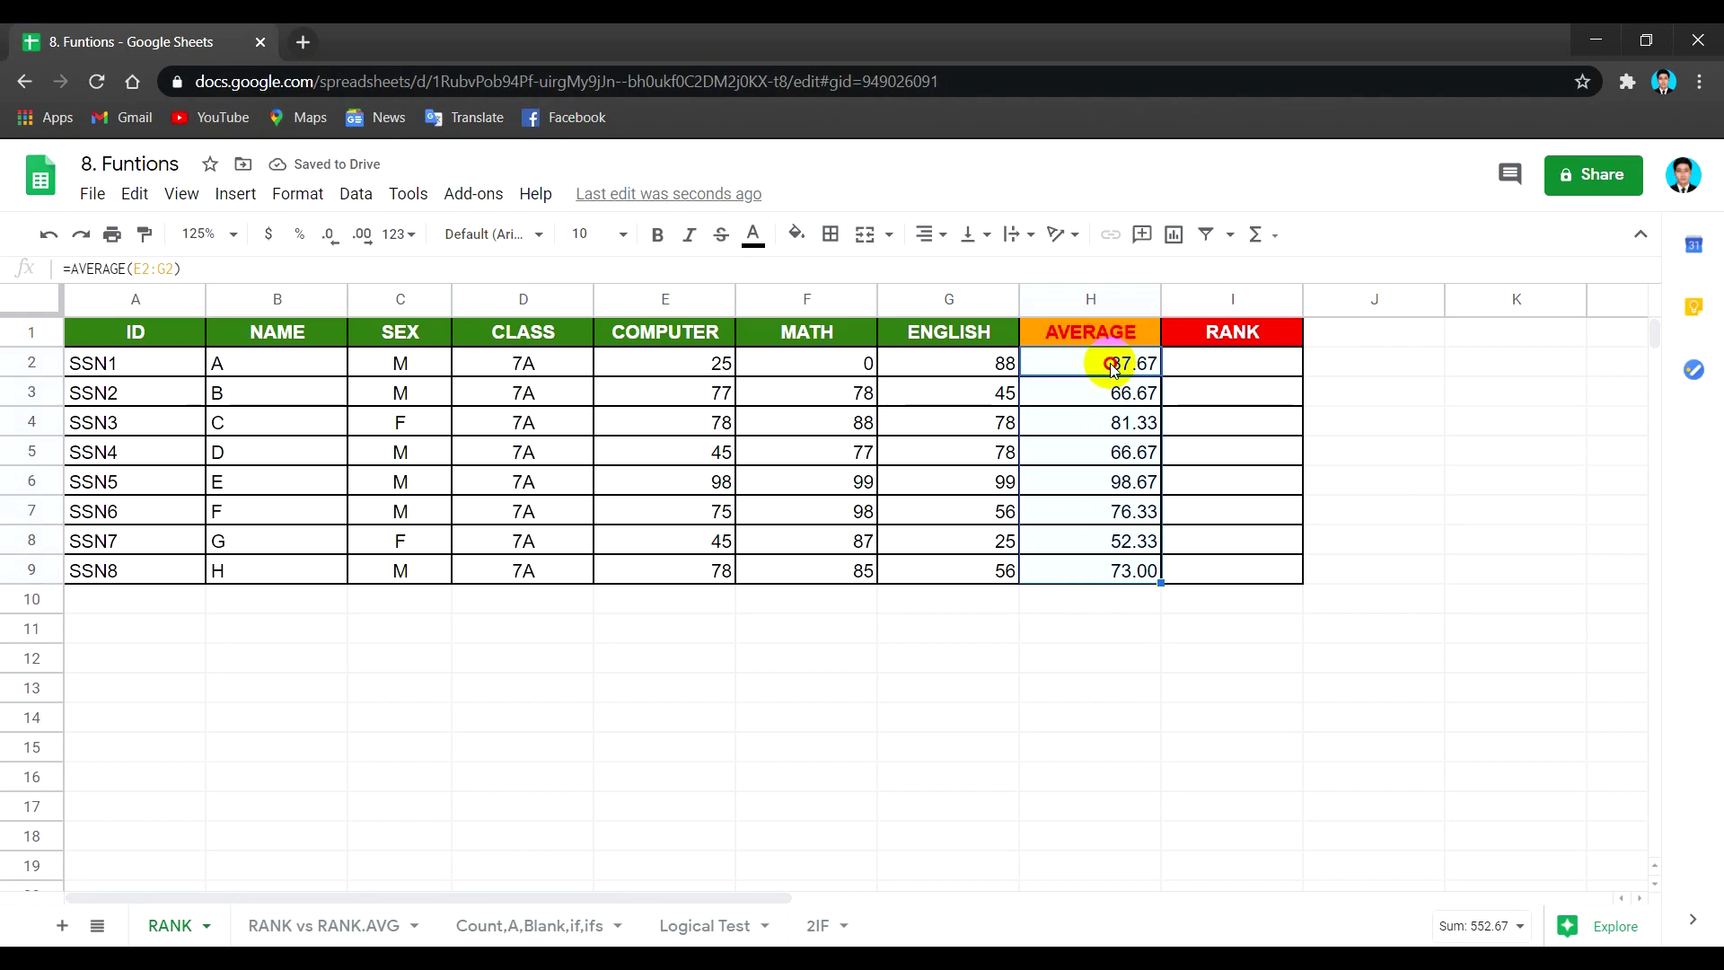
pyautogui.click(1113, 368)
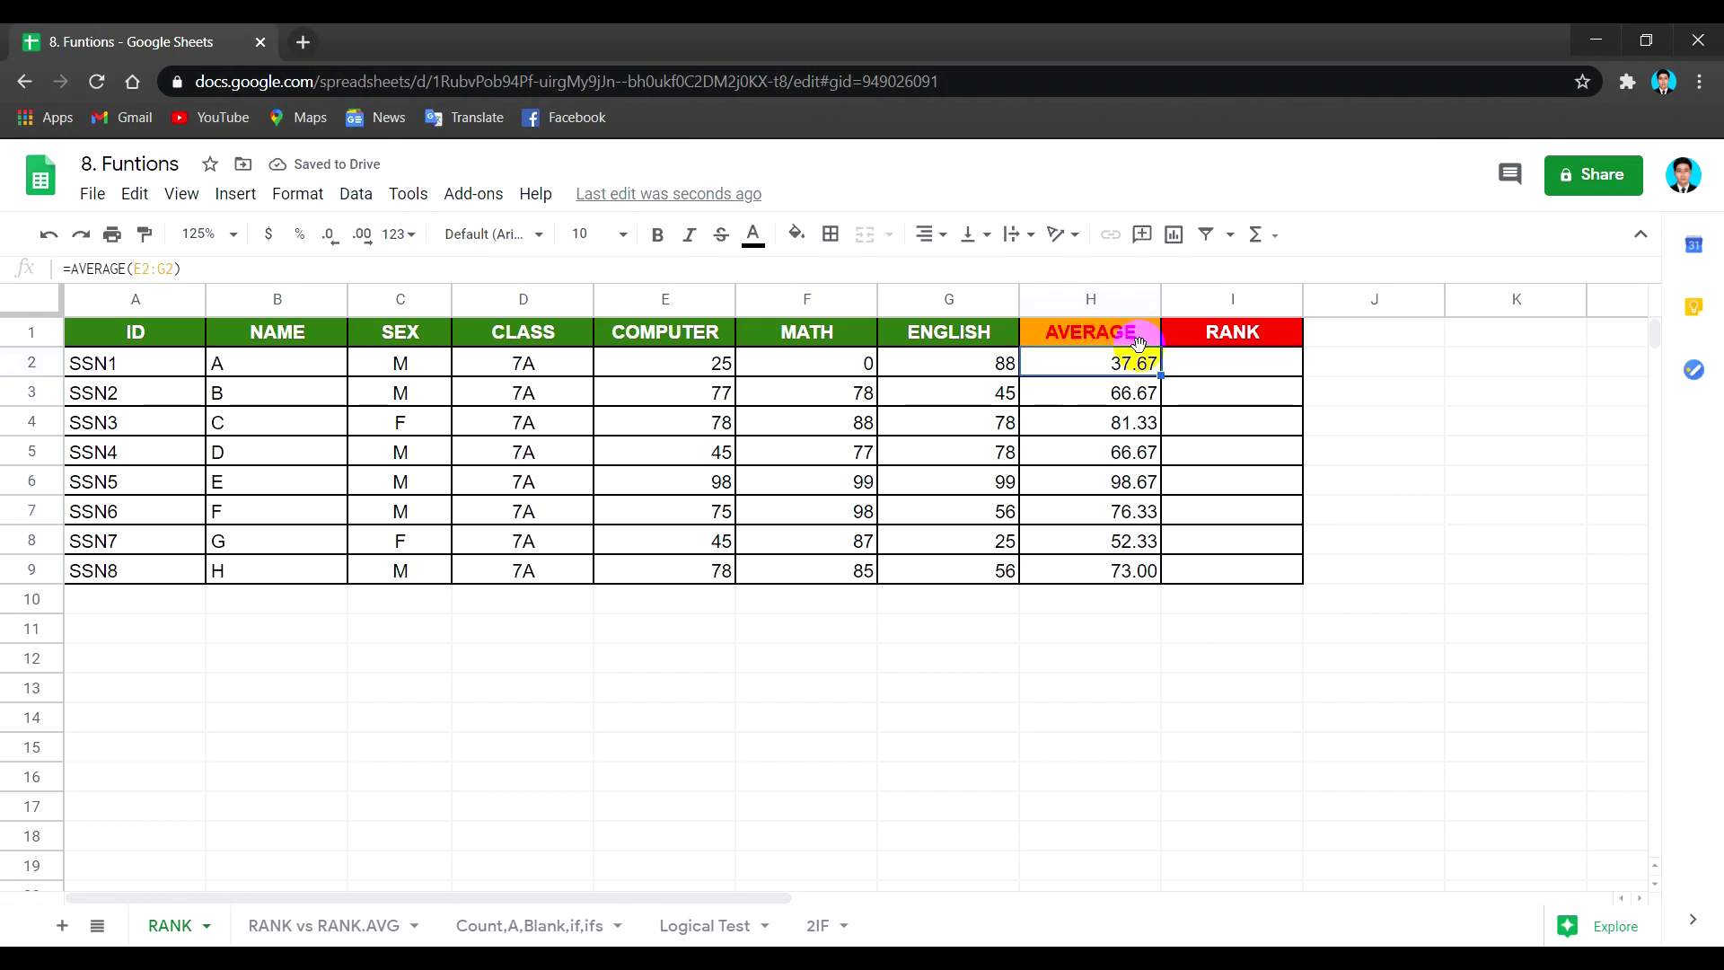
pyautogui.click(1240, 370)
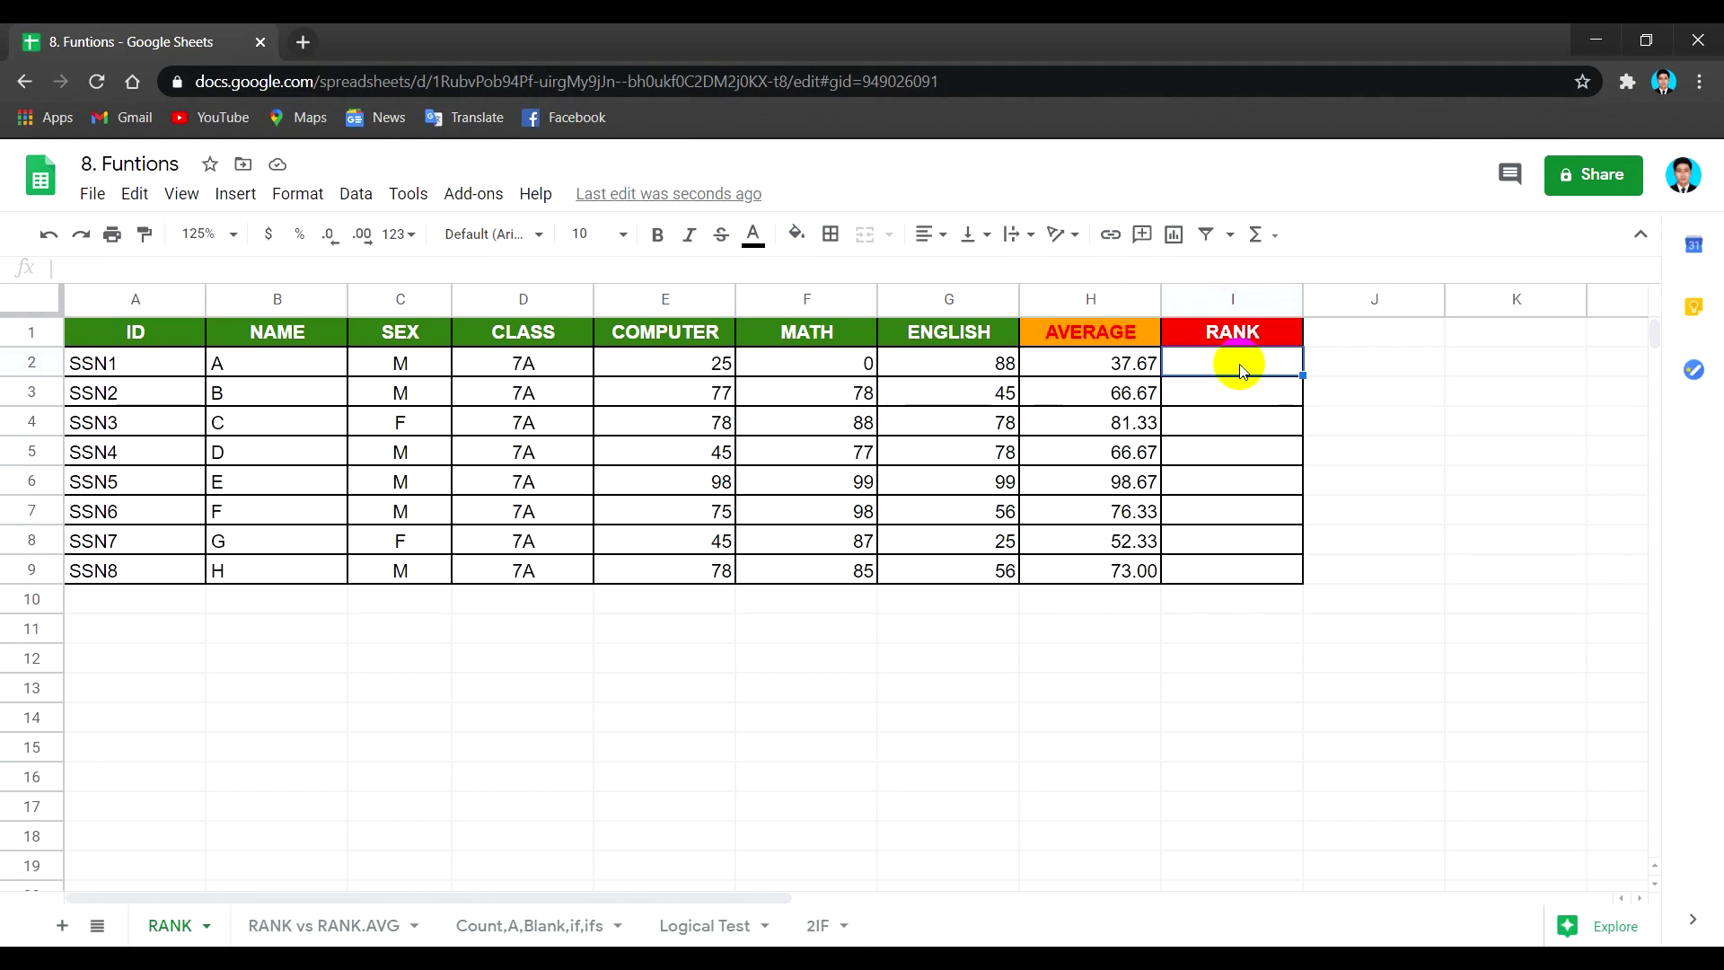
pyautogui.moveTo(1124, 368); pyautogui.dragTo(1122, 567)
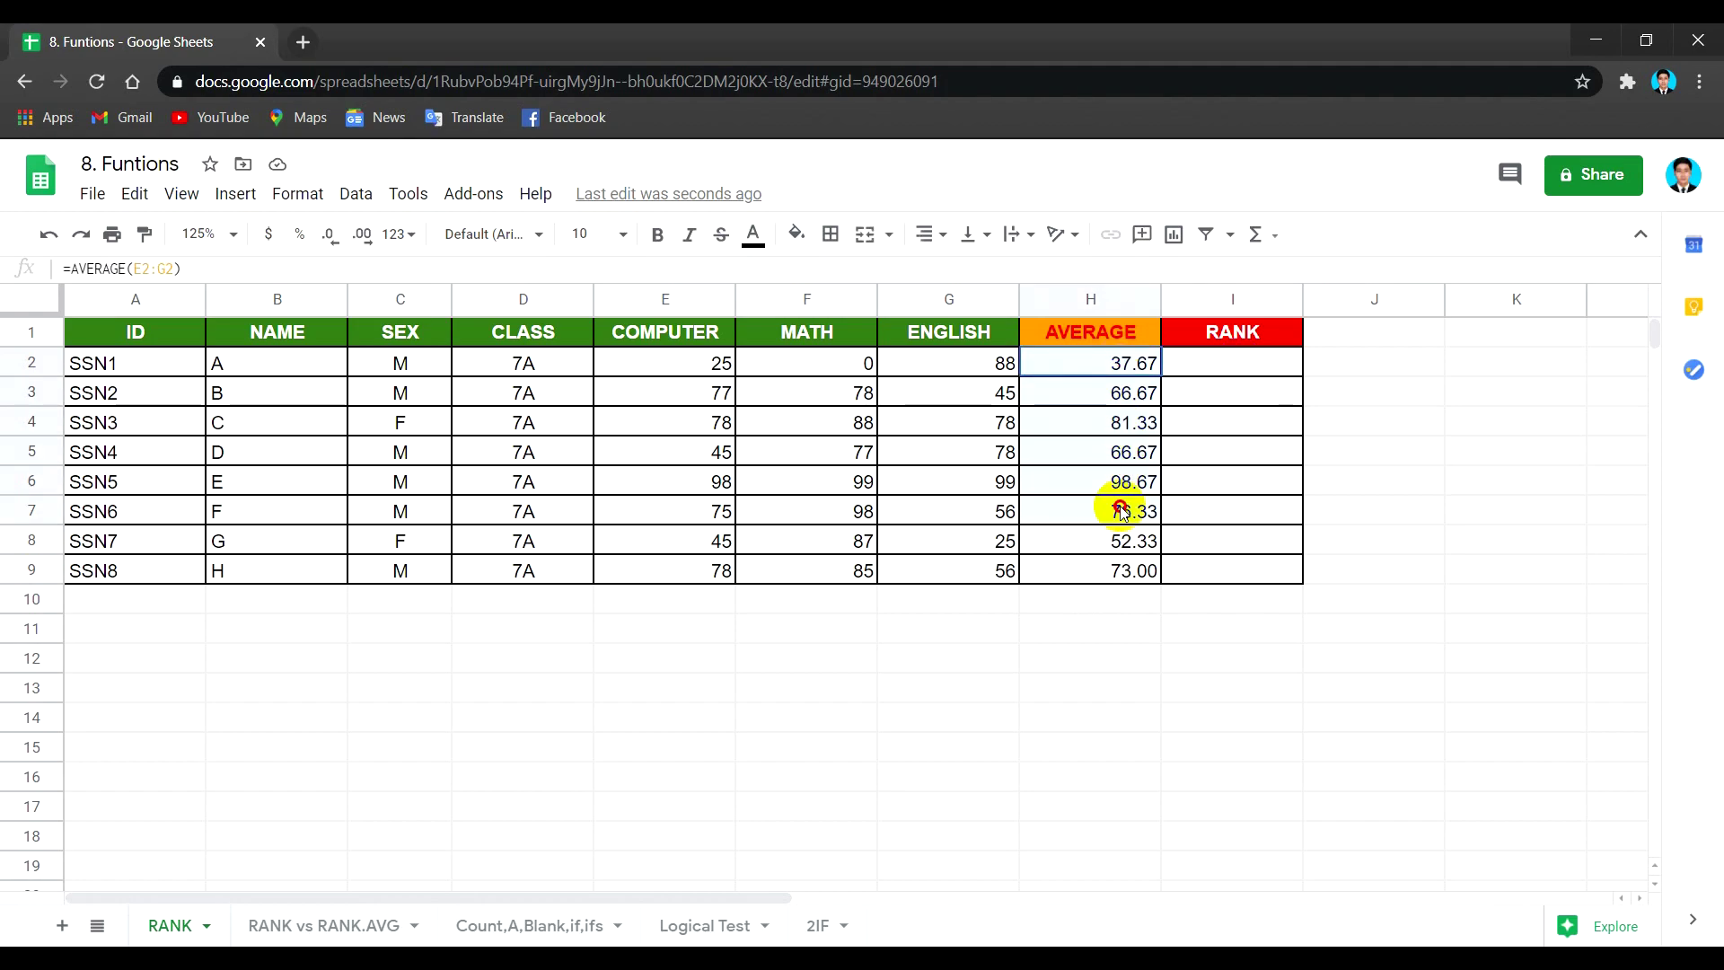
pyautogui.click(362, 235)
pyautogui.click(362, 234)
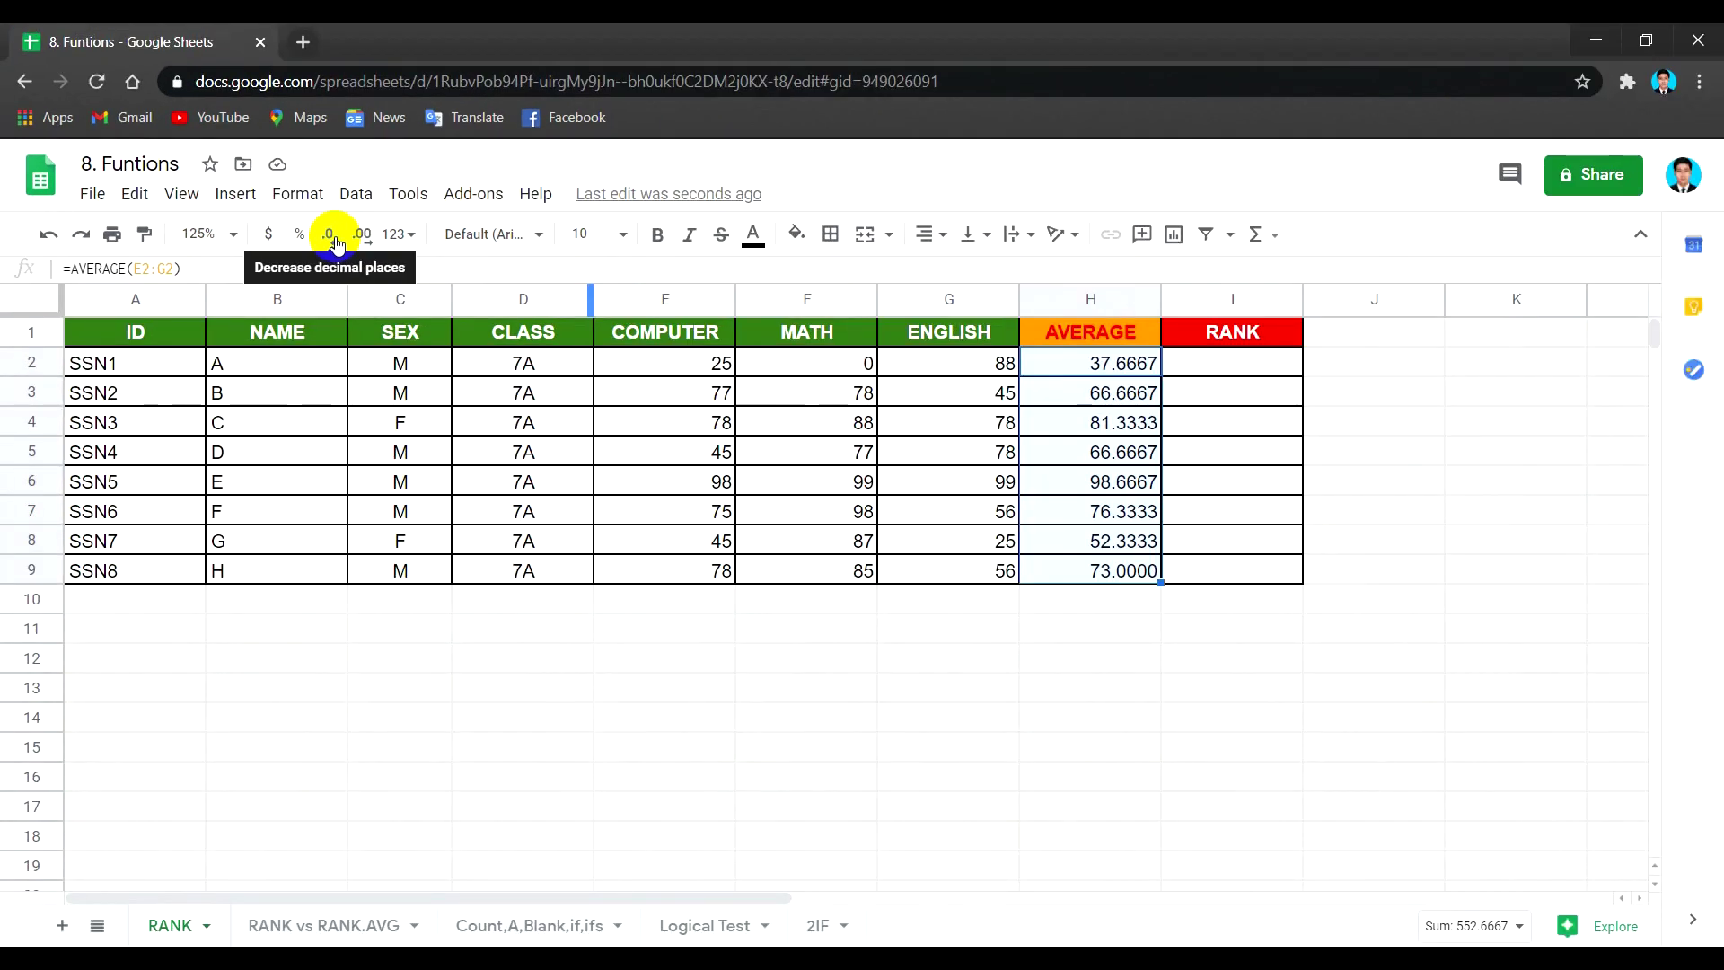
pyautogui.doubleClick(331, 237)
pyautogui.click(1218, 367)
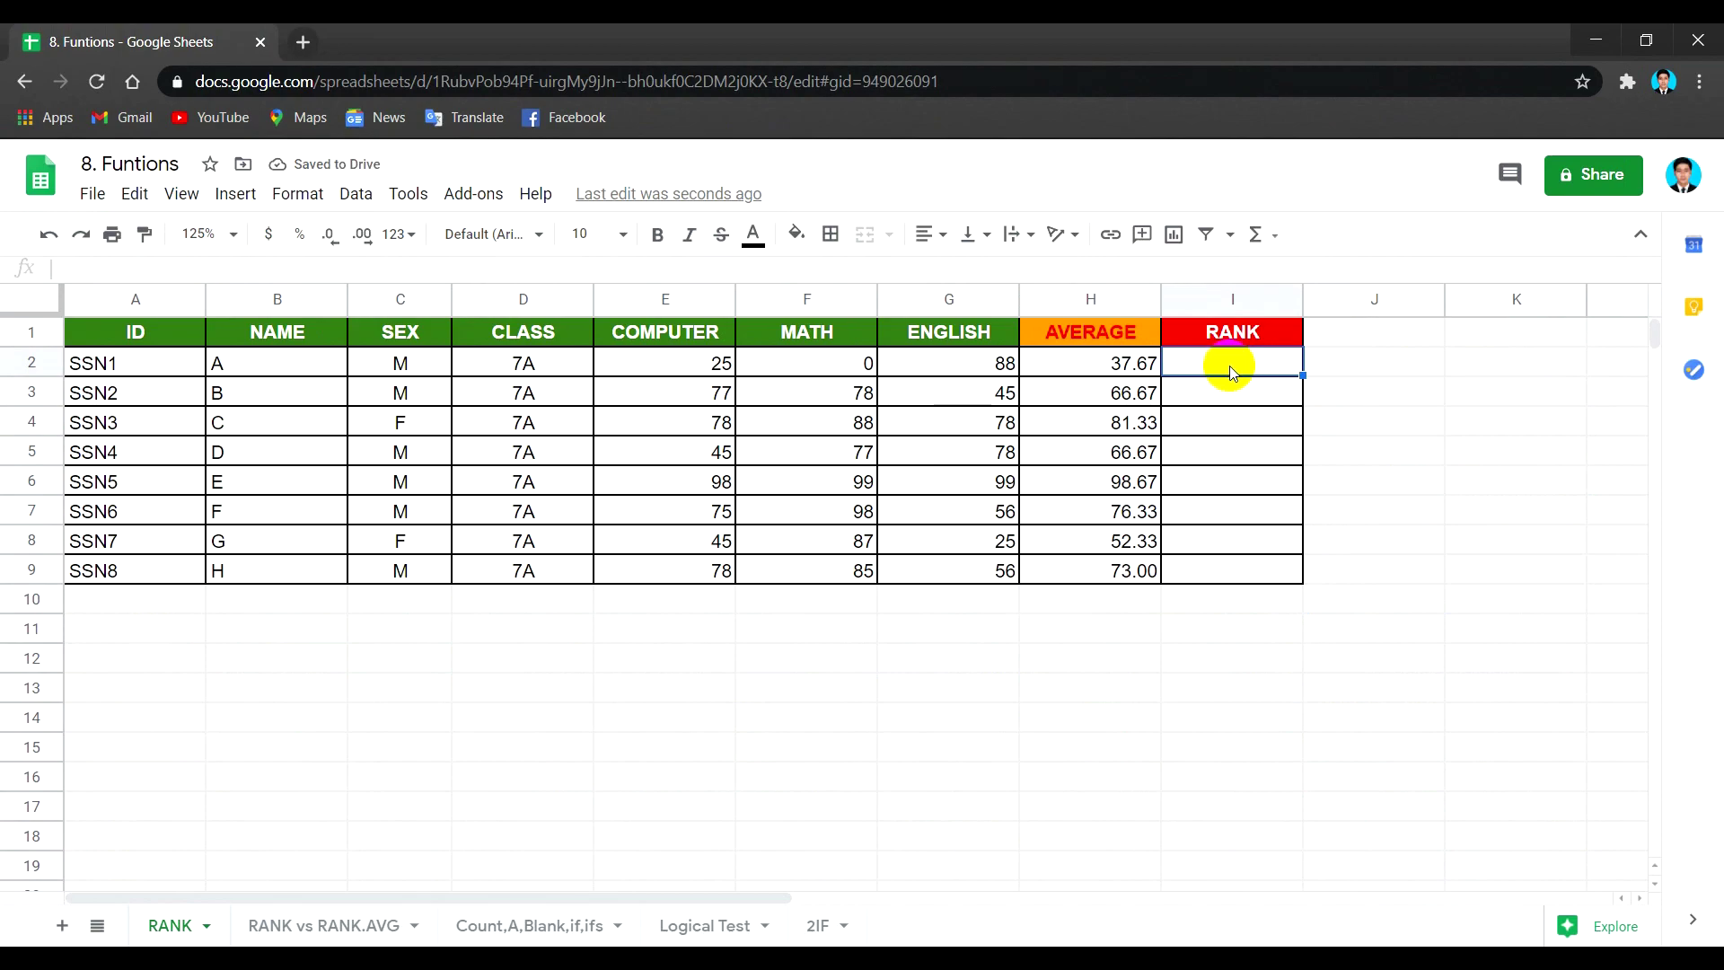
# Enter =RANK(H2,$H$2:$H$9) in I2, locking the range with F4.
pyautogui.write('=RA')
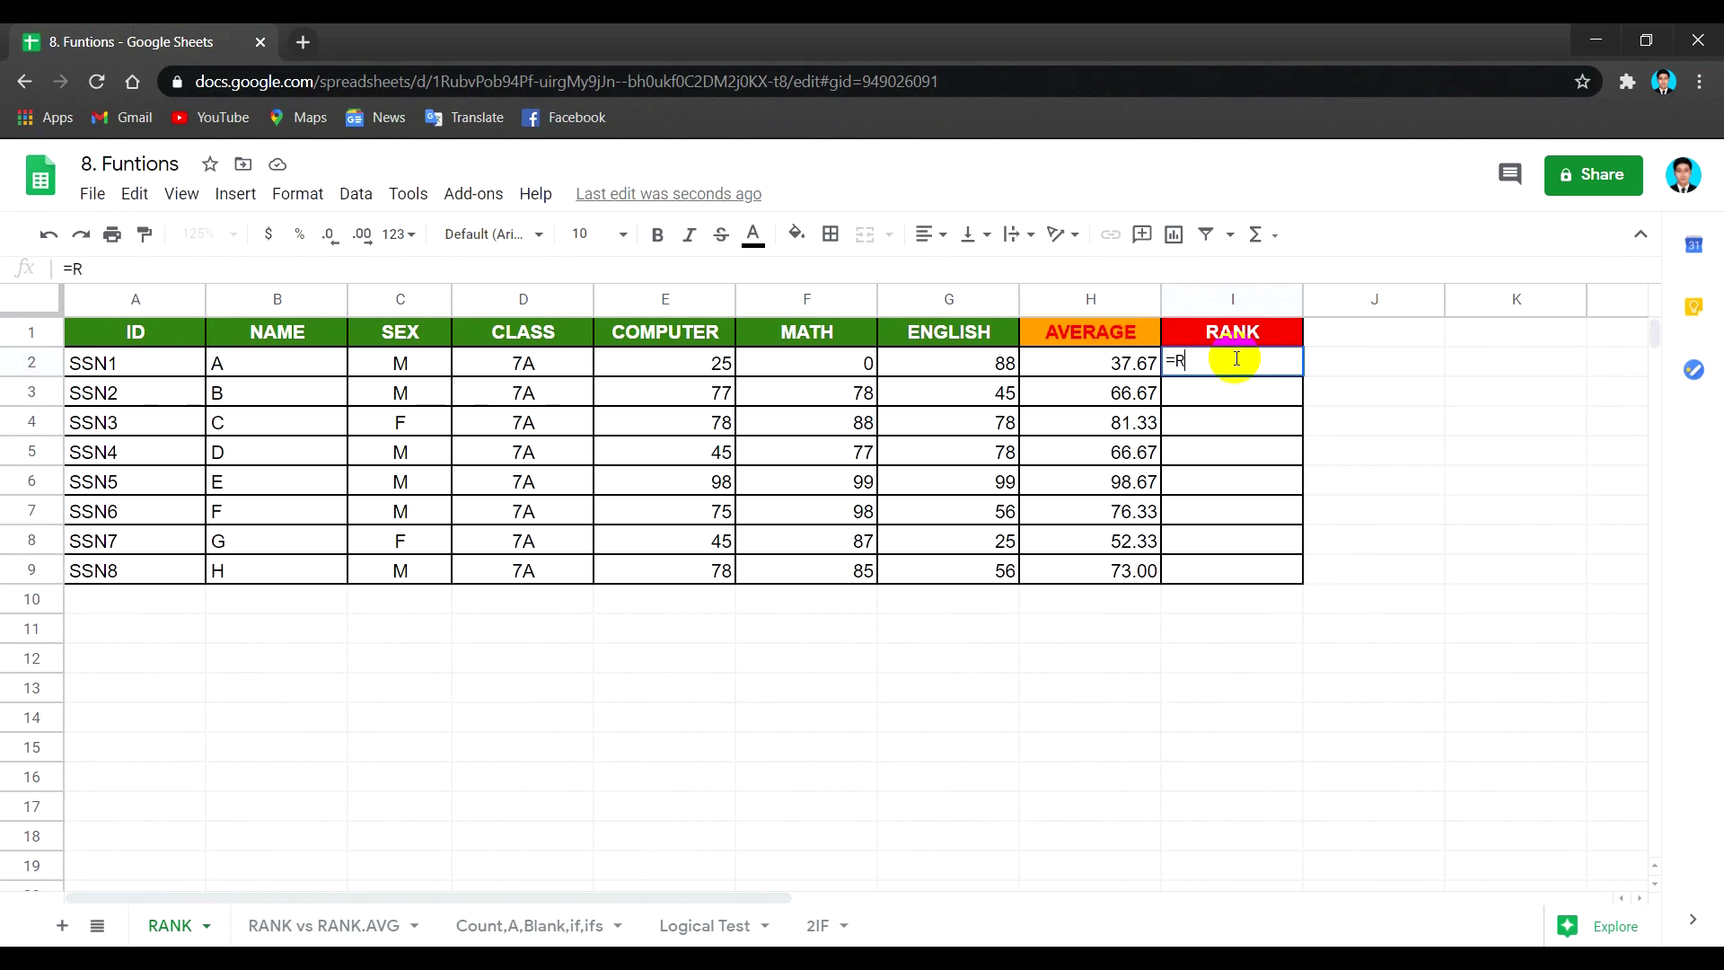
pyautogui.write('NK(')
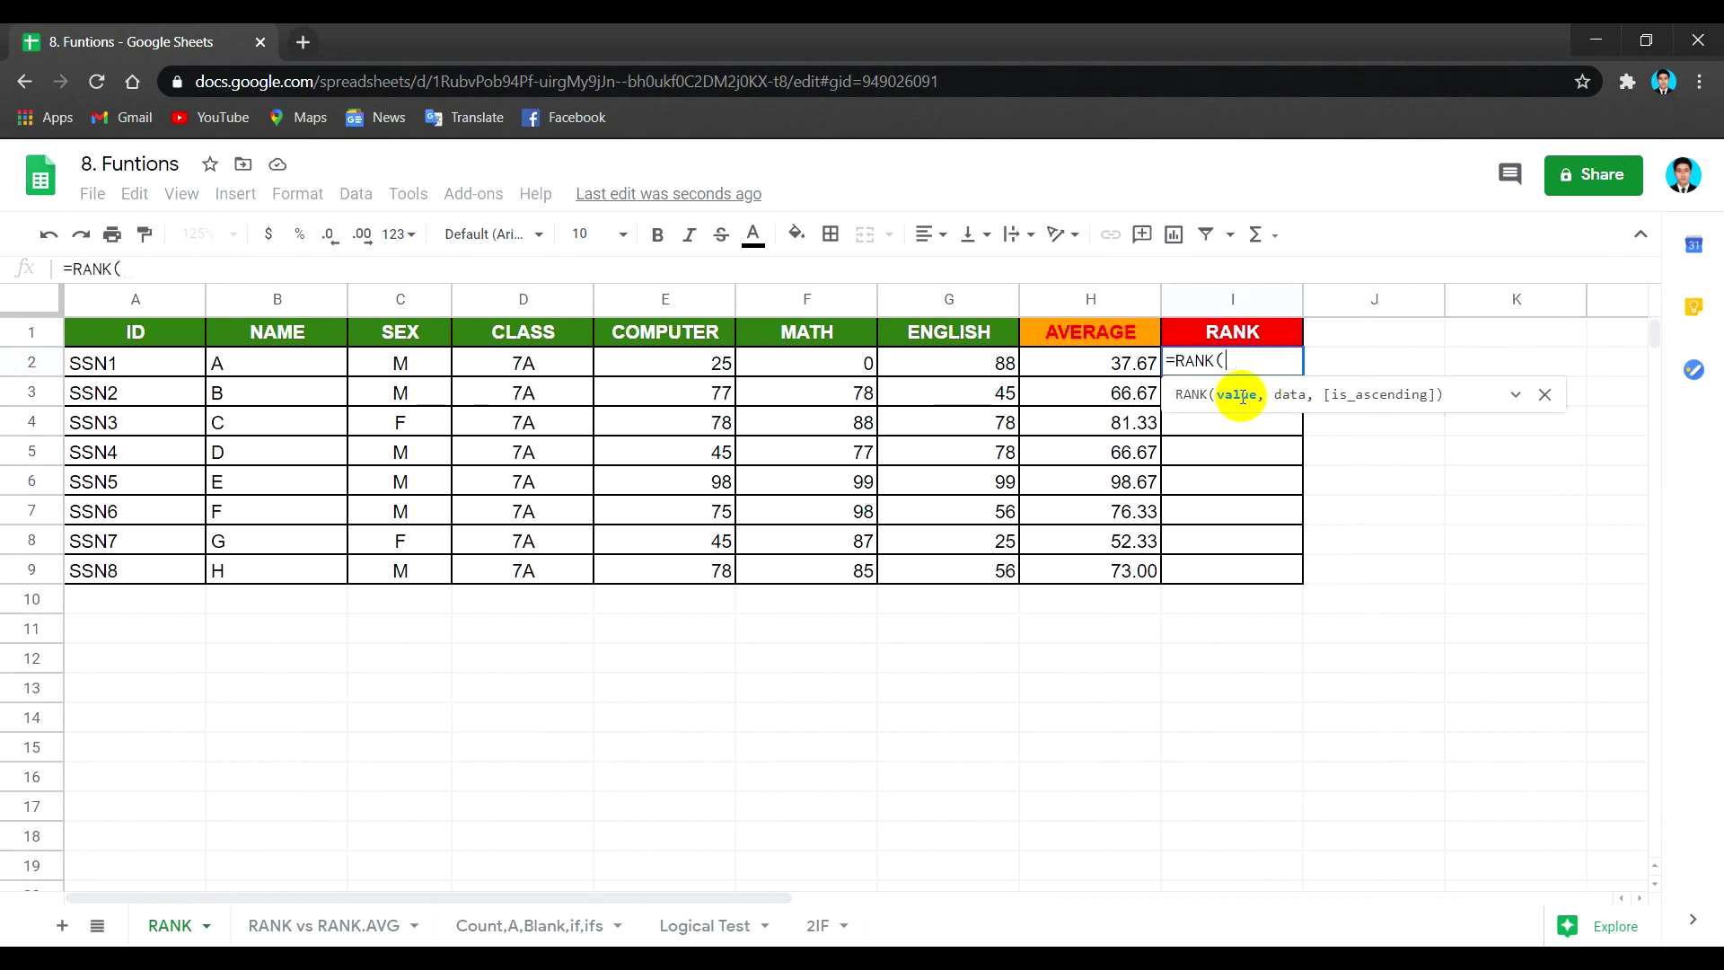
pyautogui.click(1104, 368)
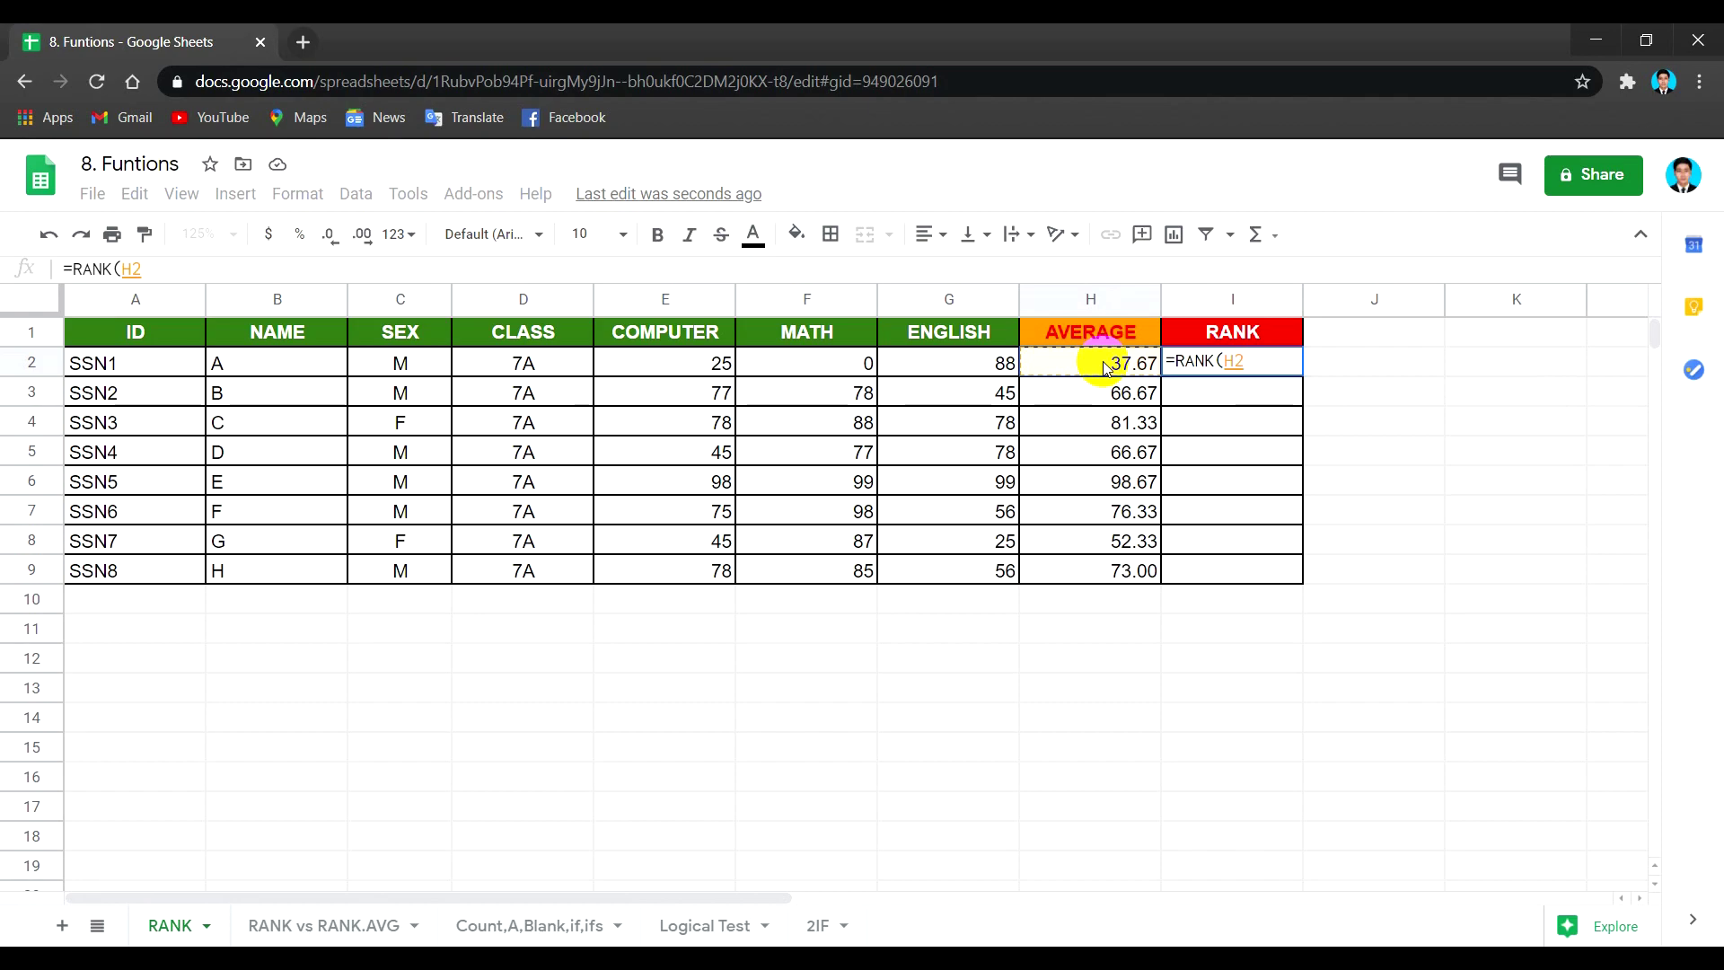
pyautogui.write(',')
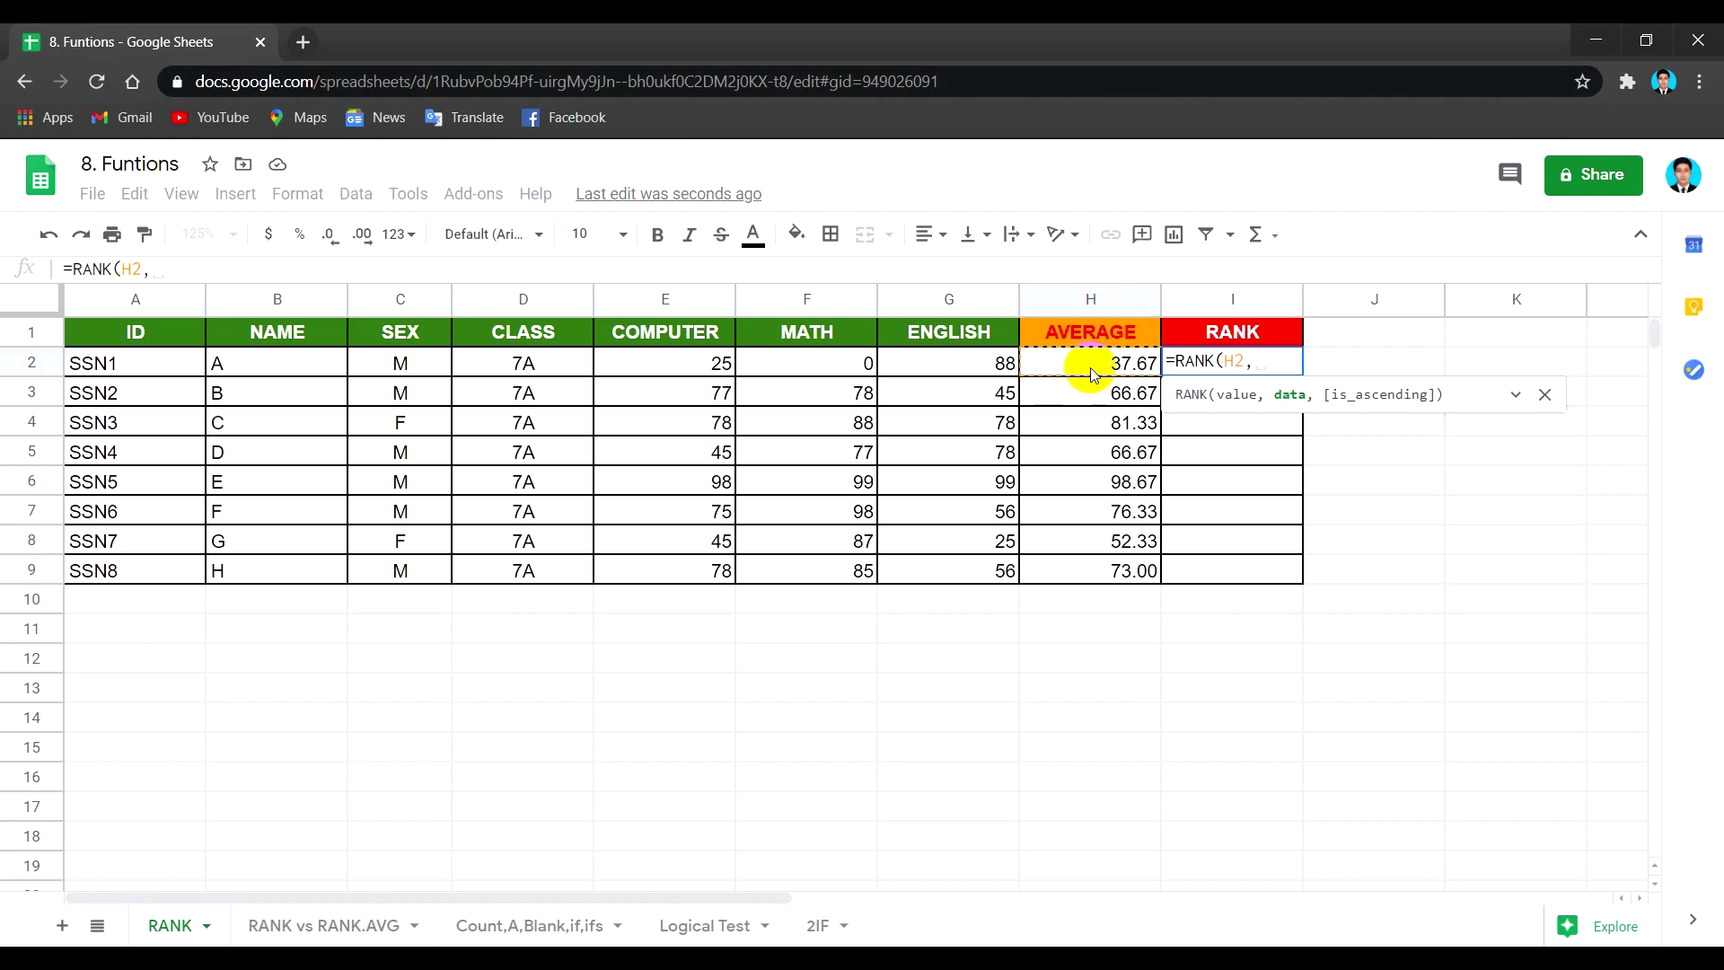
pyautogui.moveTo(1093, 375); pyautogui.dragTo(1095, 567)
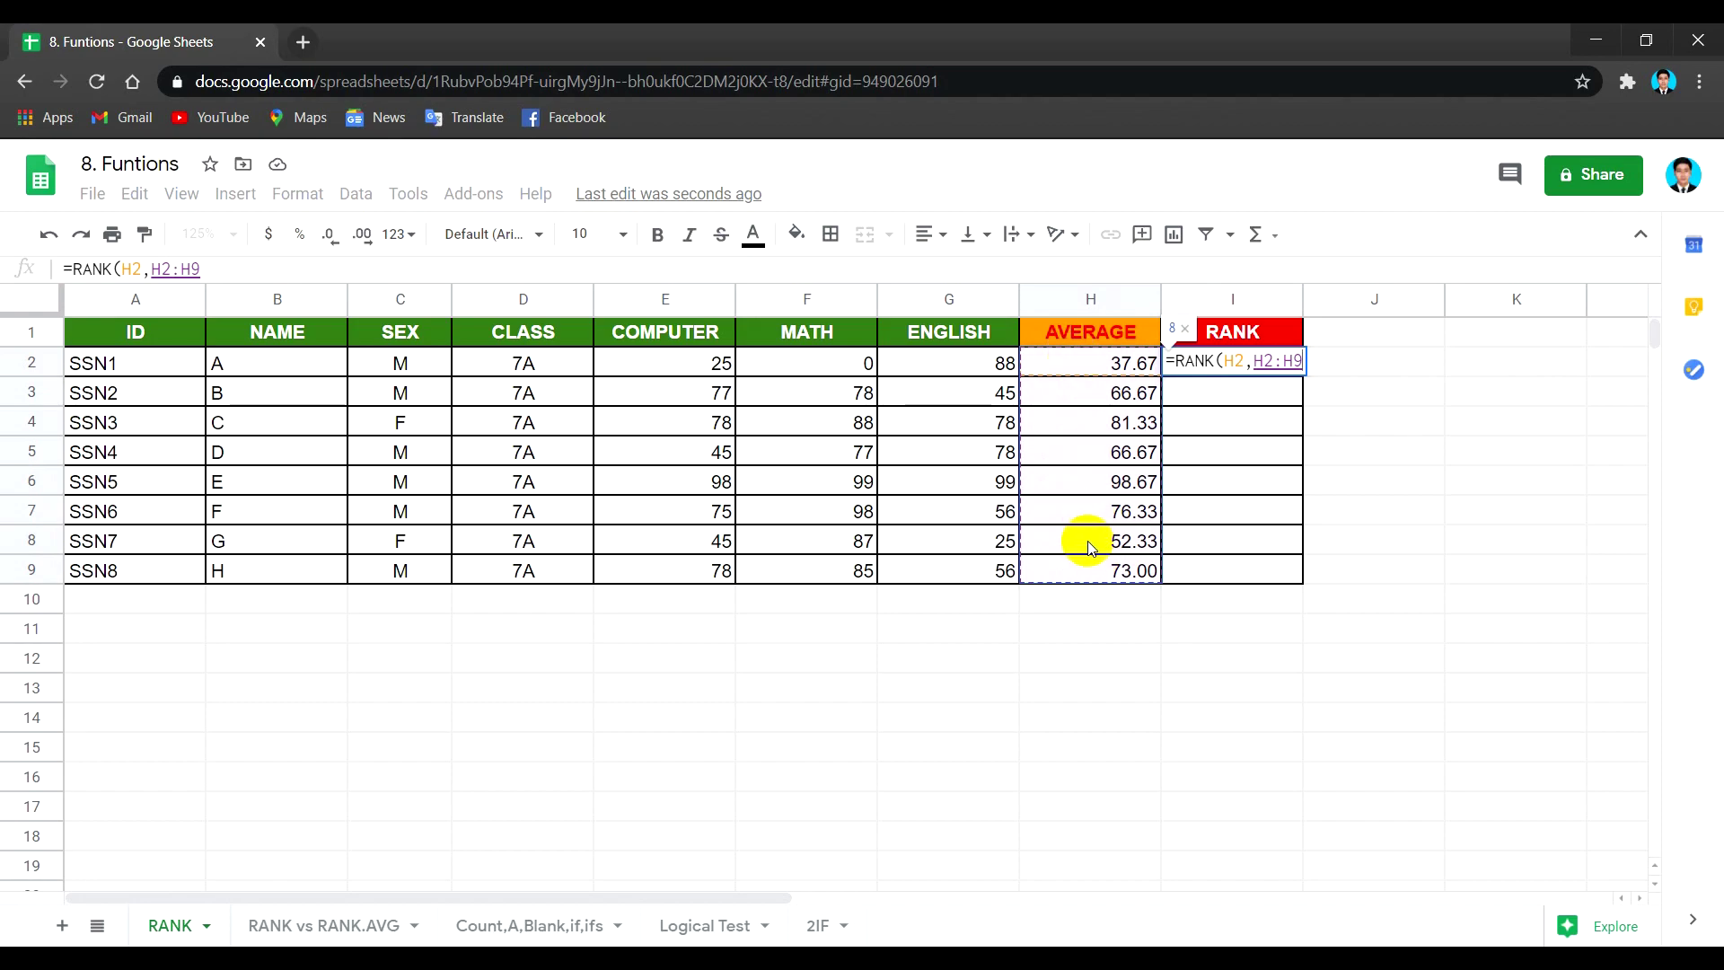
pyautogui.press('F4')
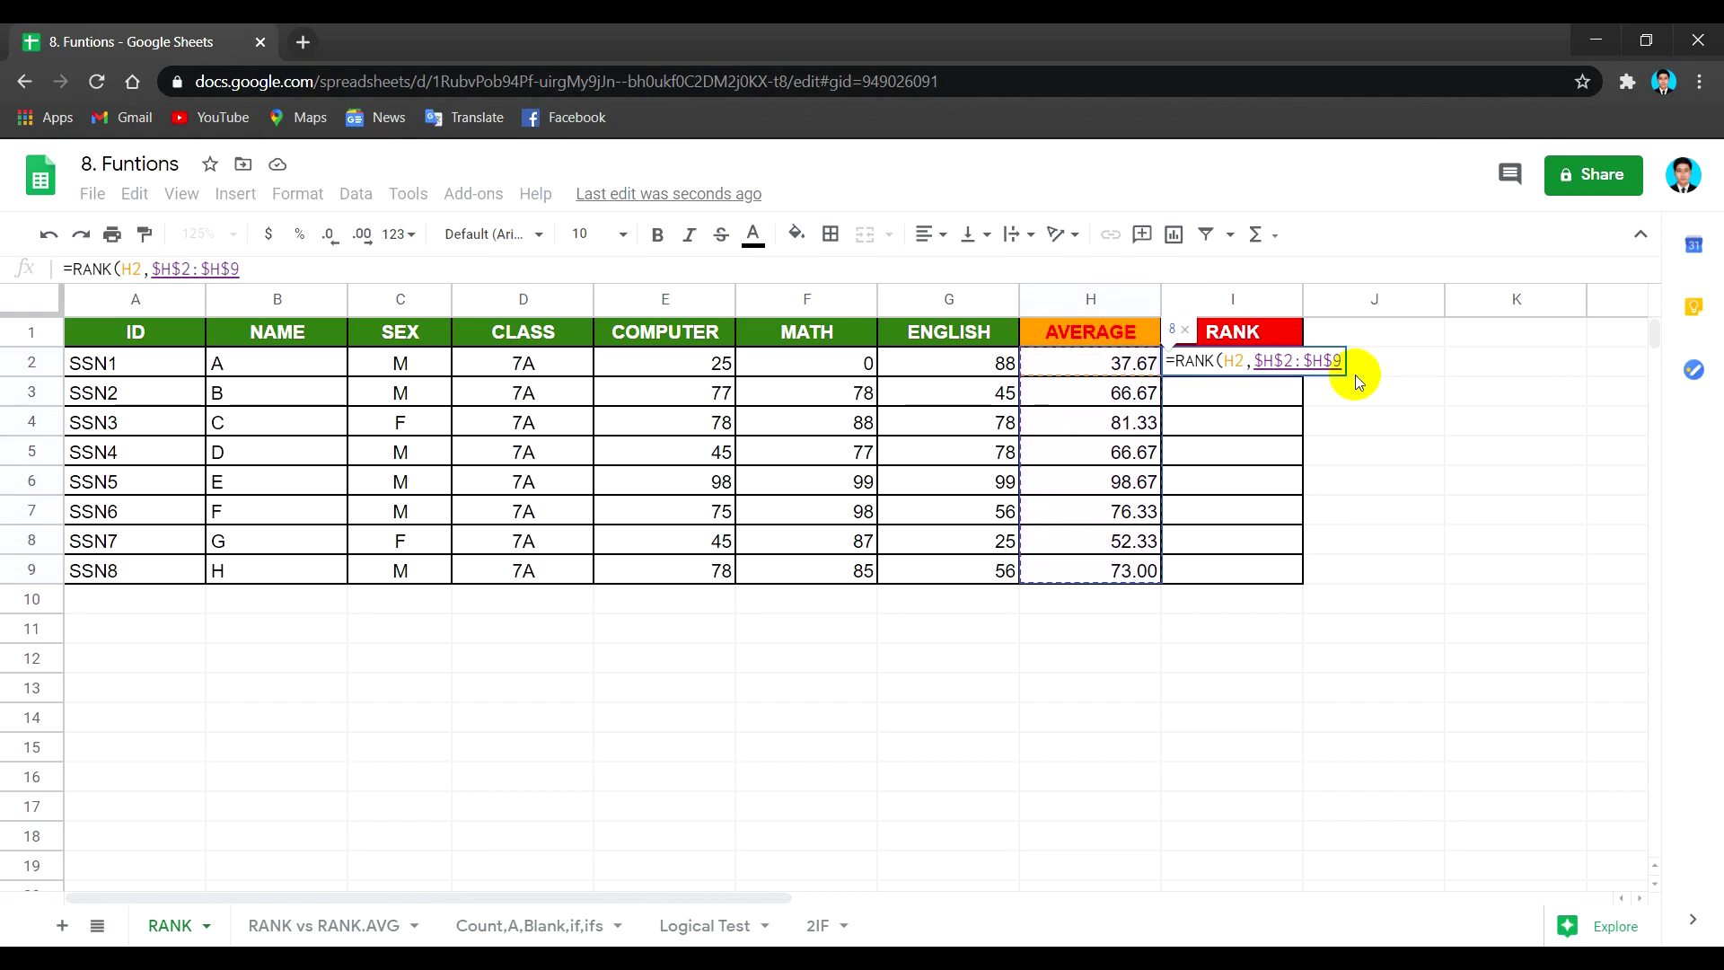
pyautogui.click(1245, 361)
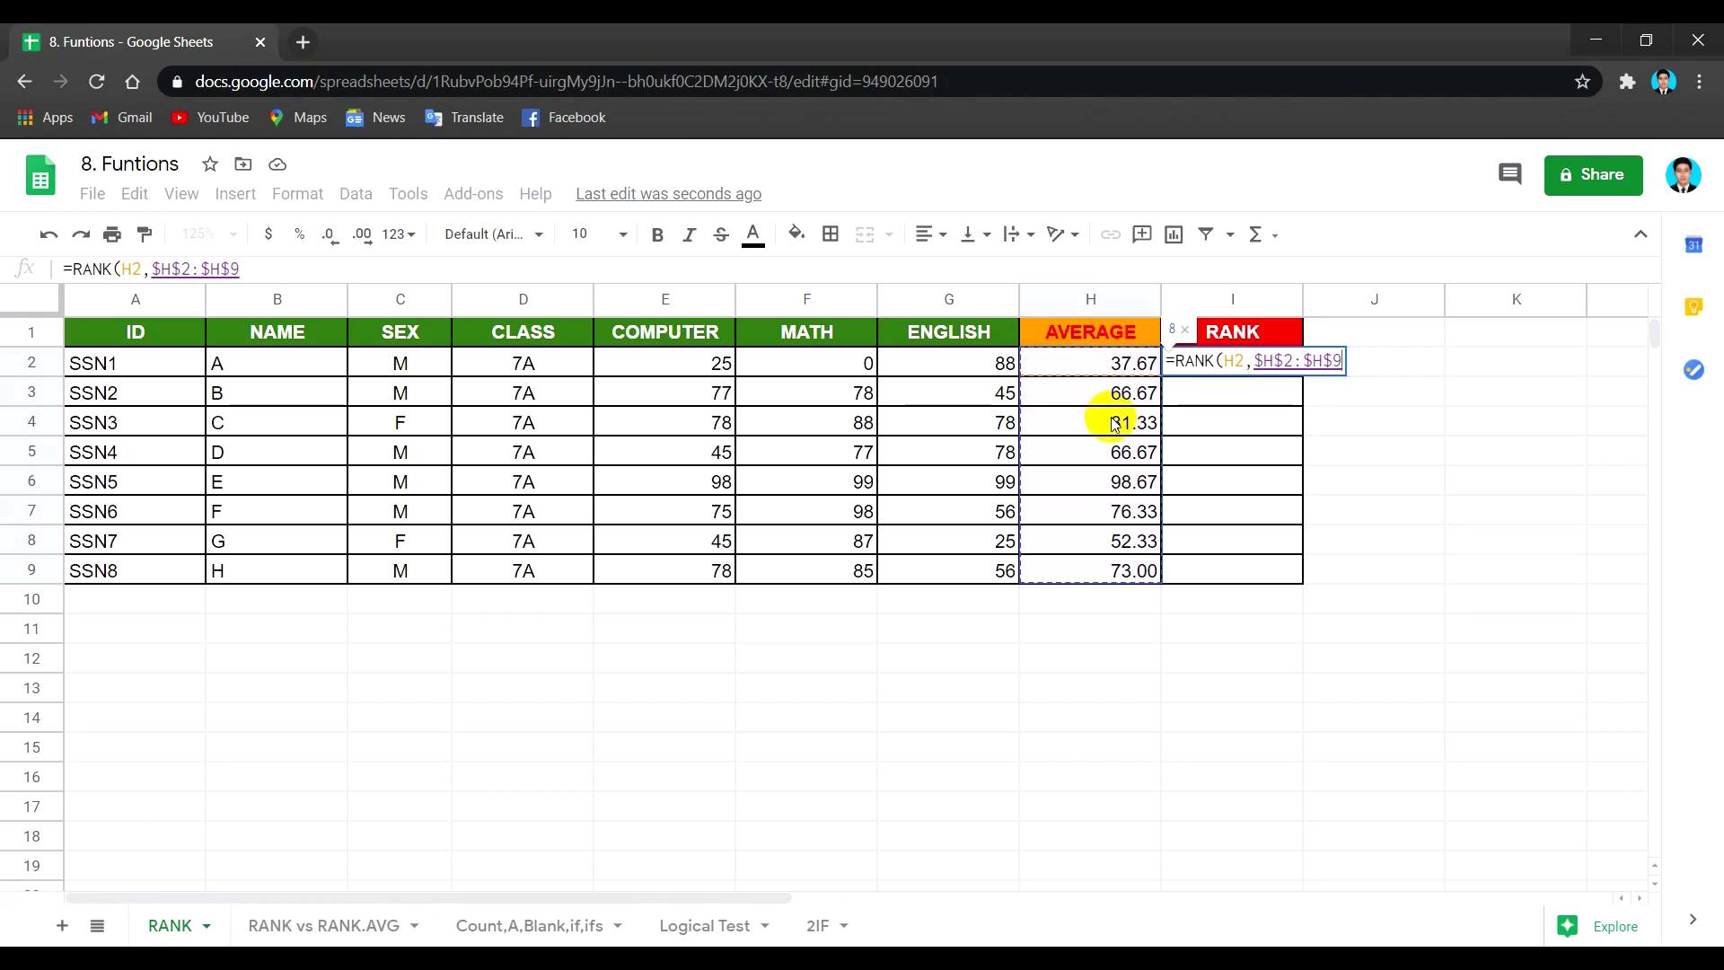
pyautogui.click(1284, 366)
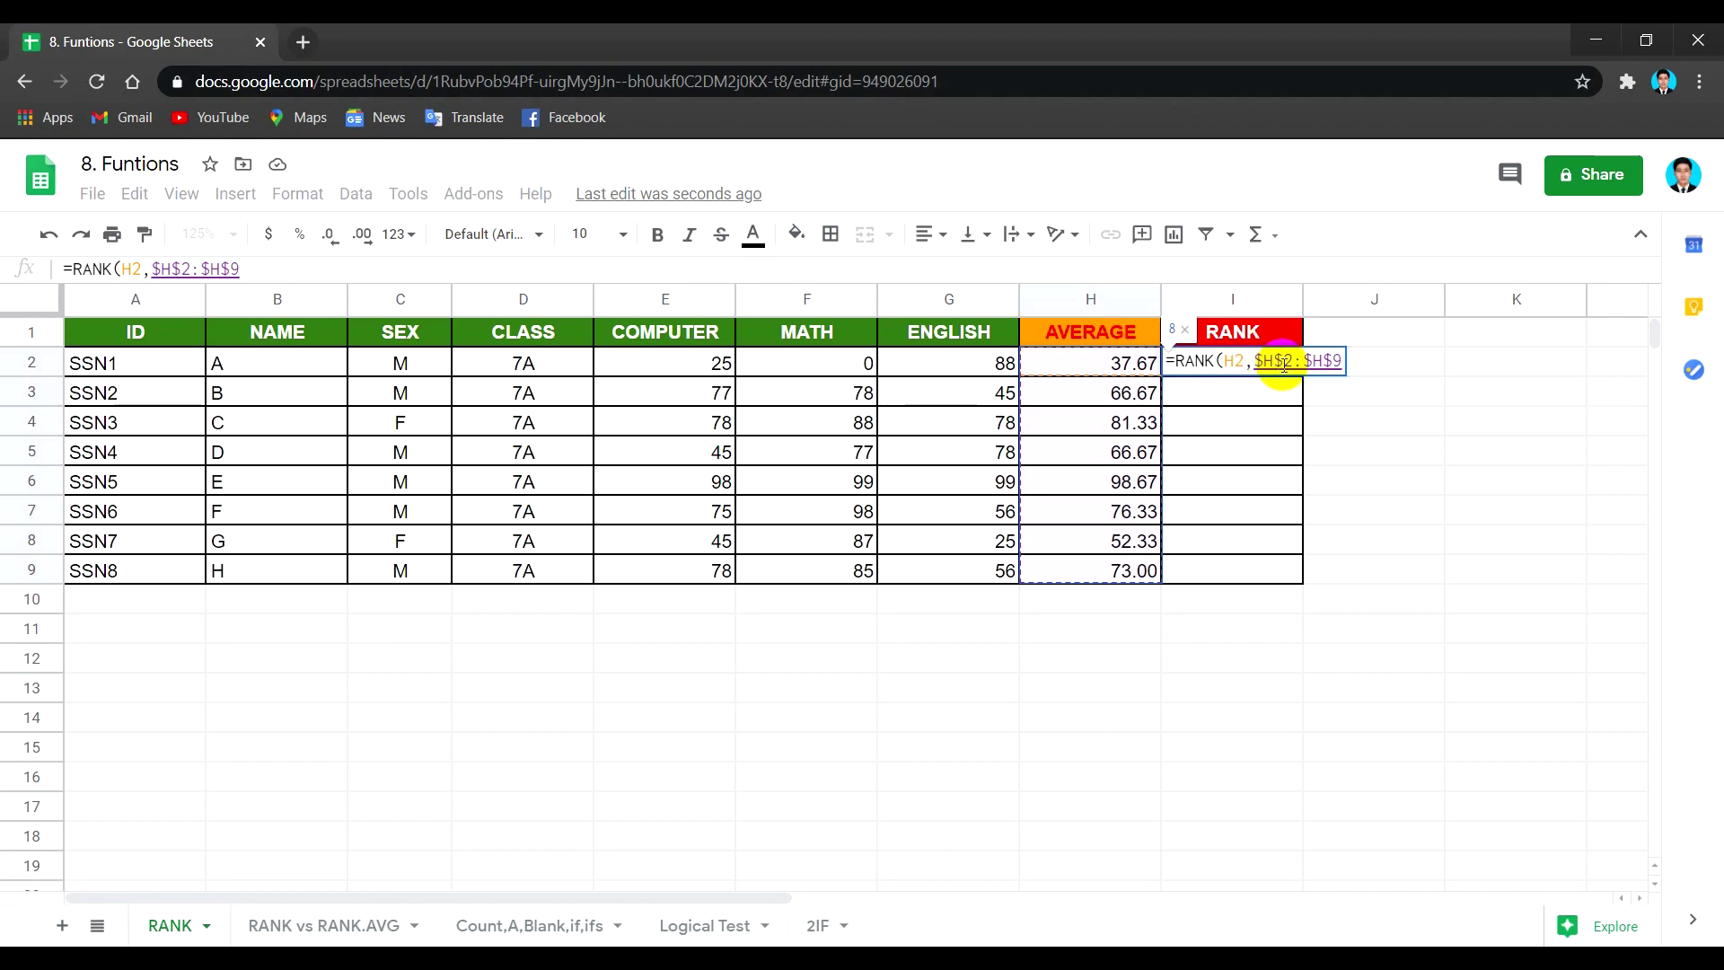
pyautogui.write(')')
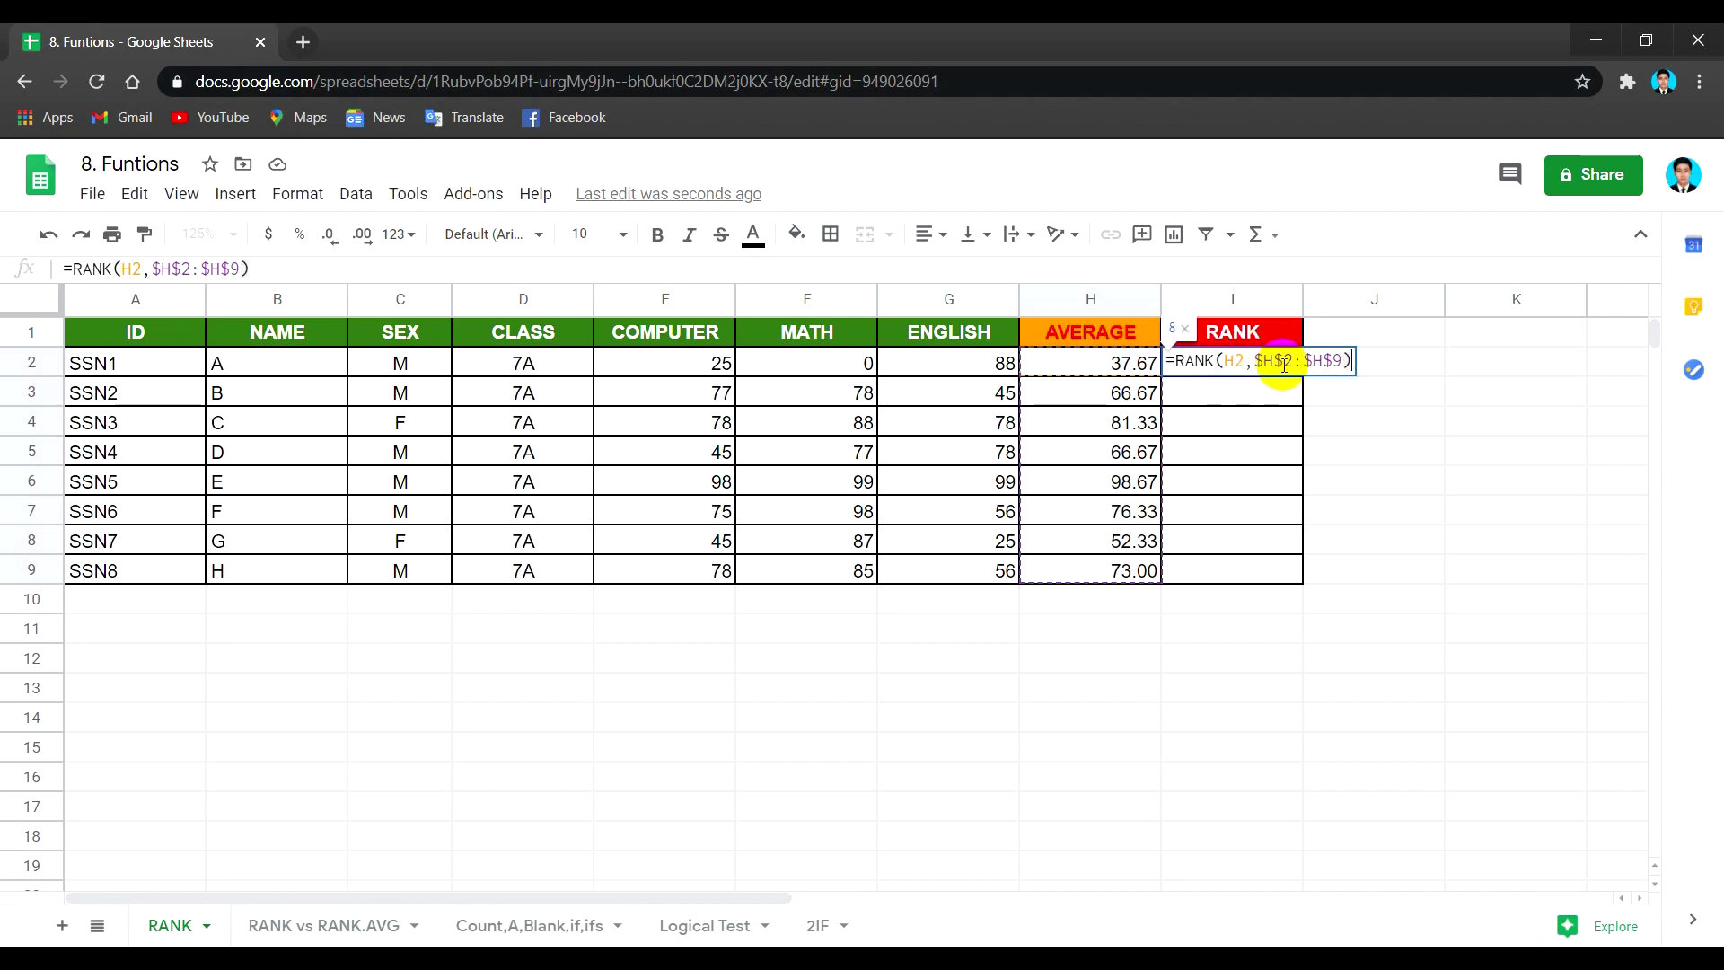
pyautogui.press('Return')
# Copy the RANK formula down to I9 and inspect row 6's formula.
pyautogui.click(1285, 368)
pyautogui.moveTo(1301, 375); pyautogui.dragTo(1281, 574)
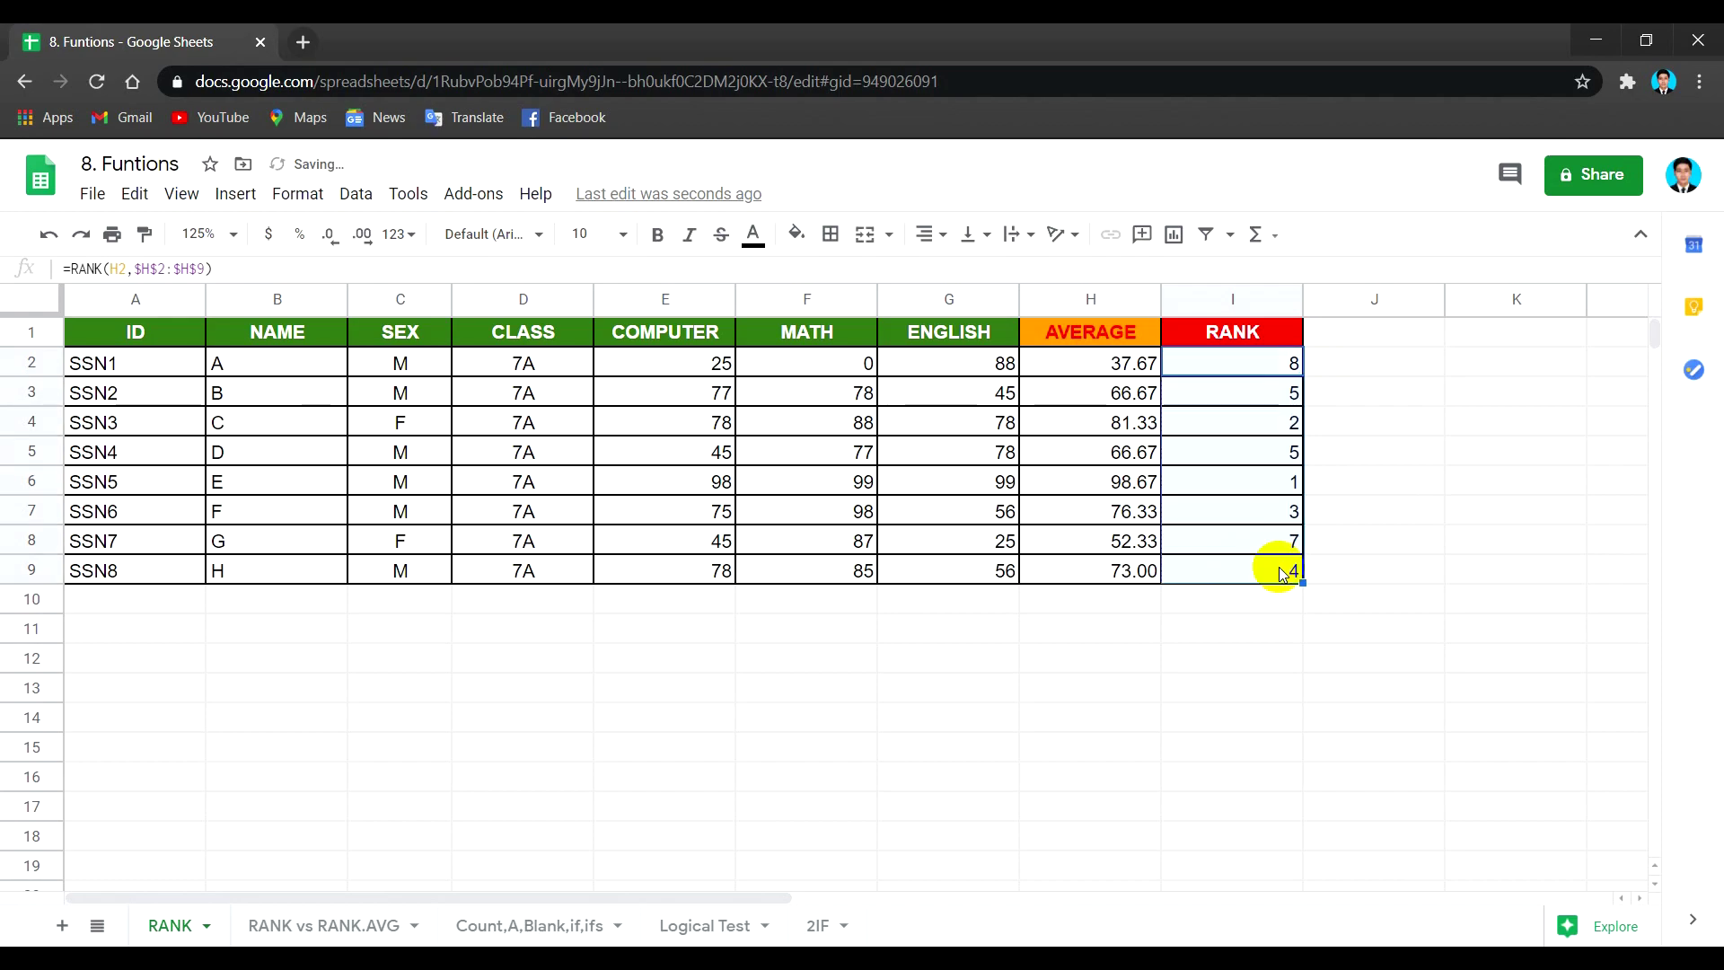
pyautogui.click(1279, 479)
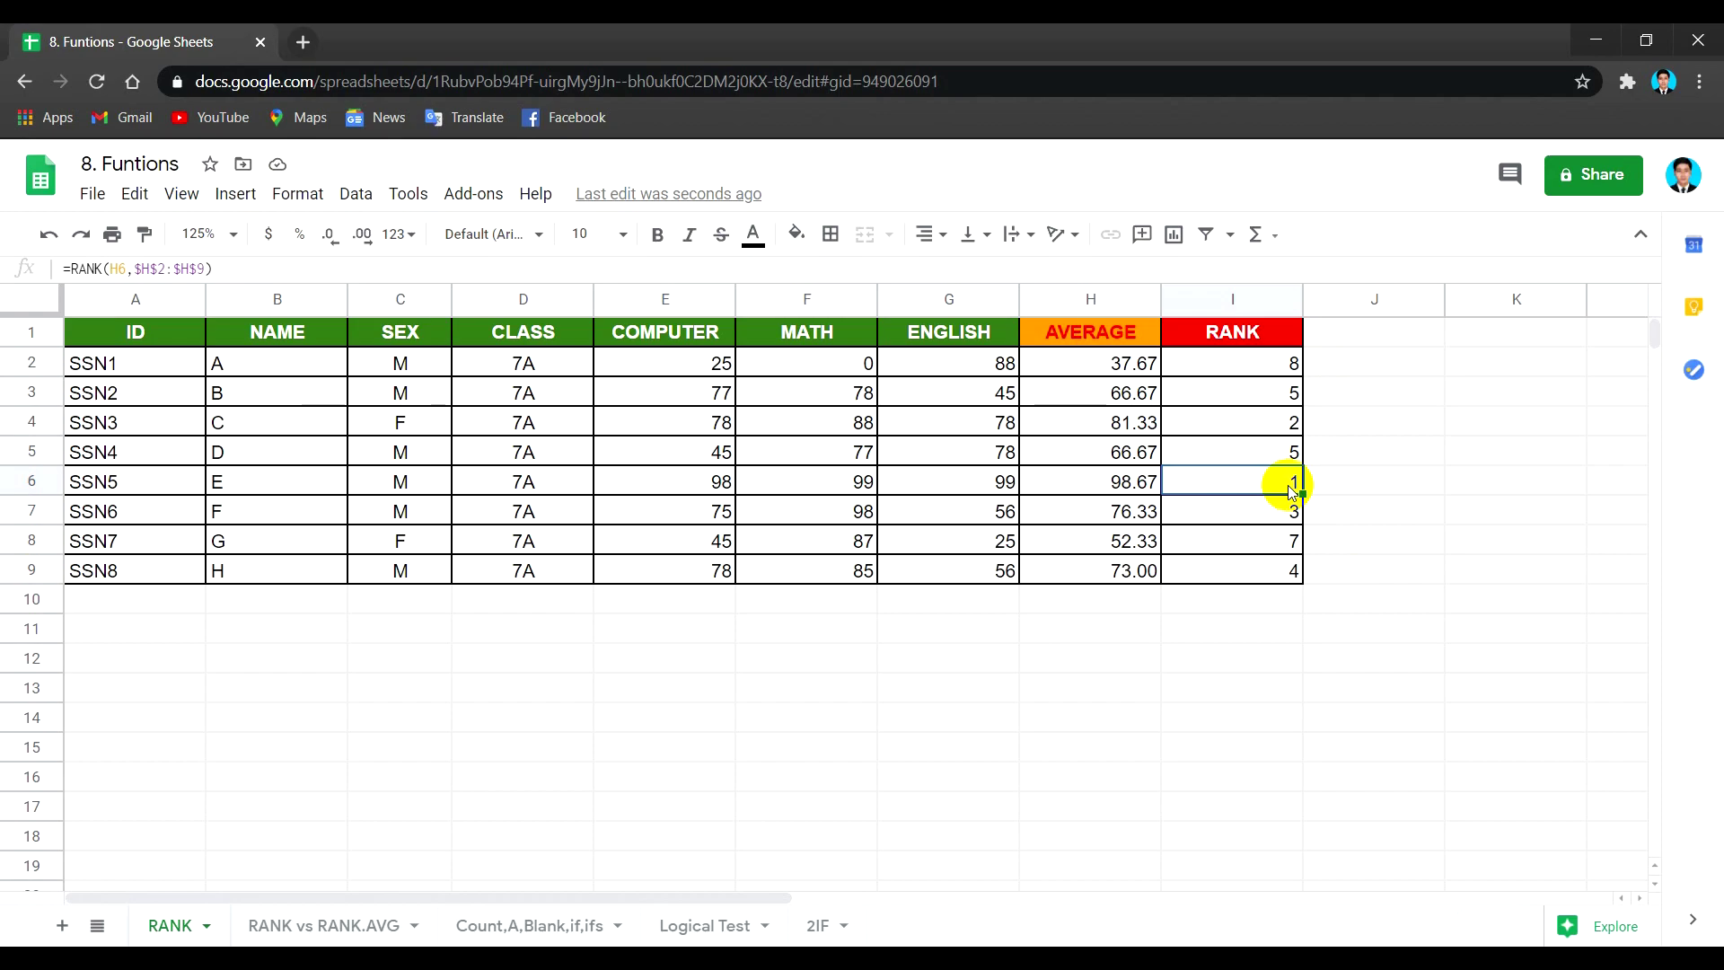
pyautogui.click(1279, 427)
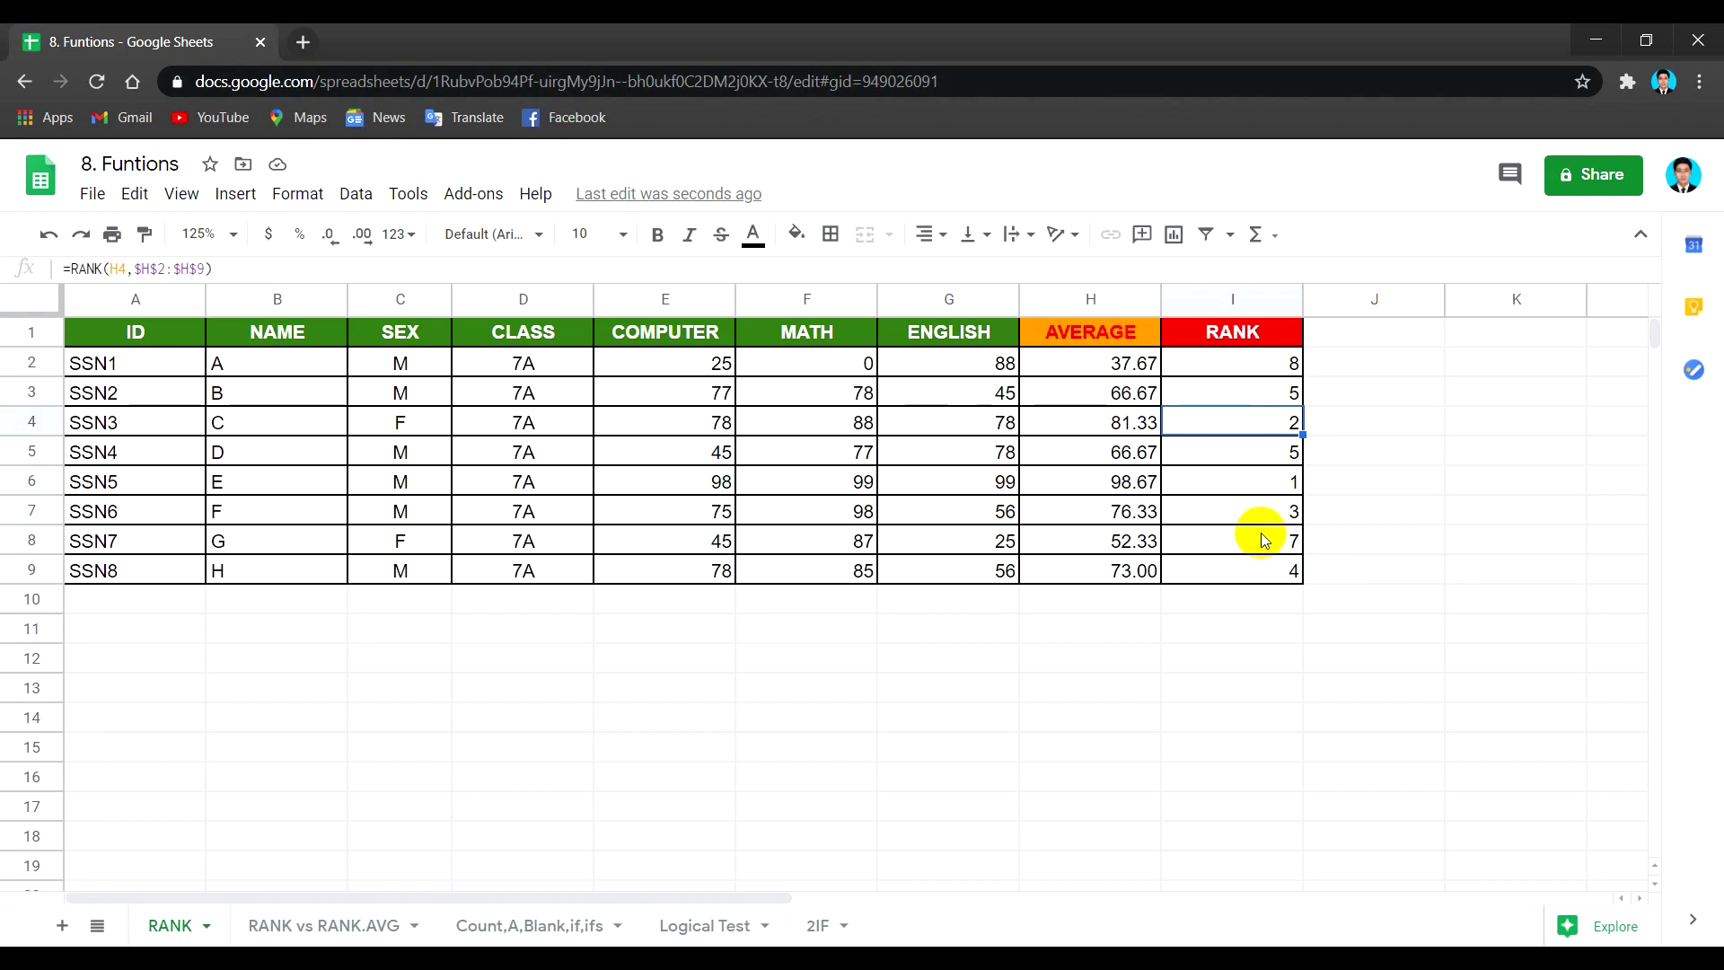
pyautogui.click(1129, 426)
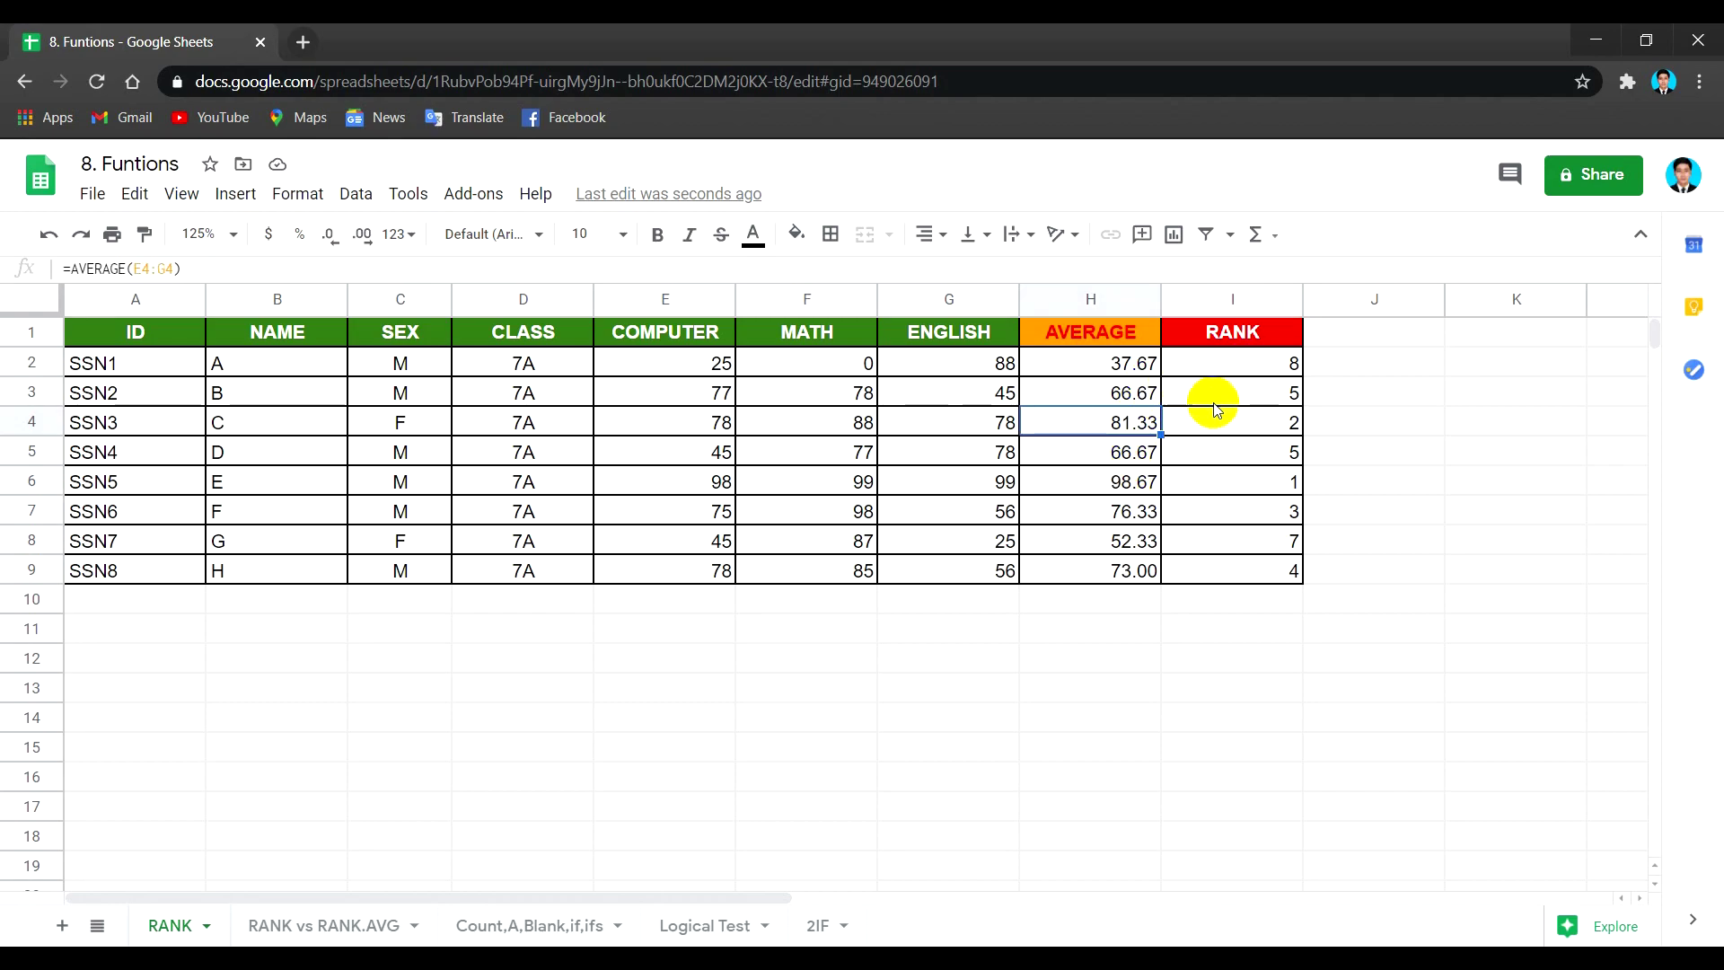
pyautogui.click(1271, 483)
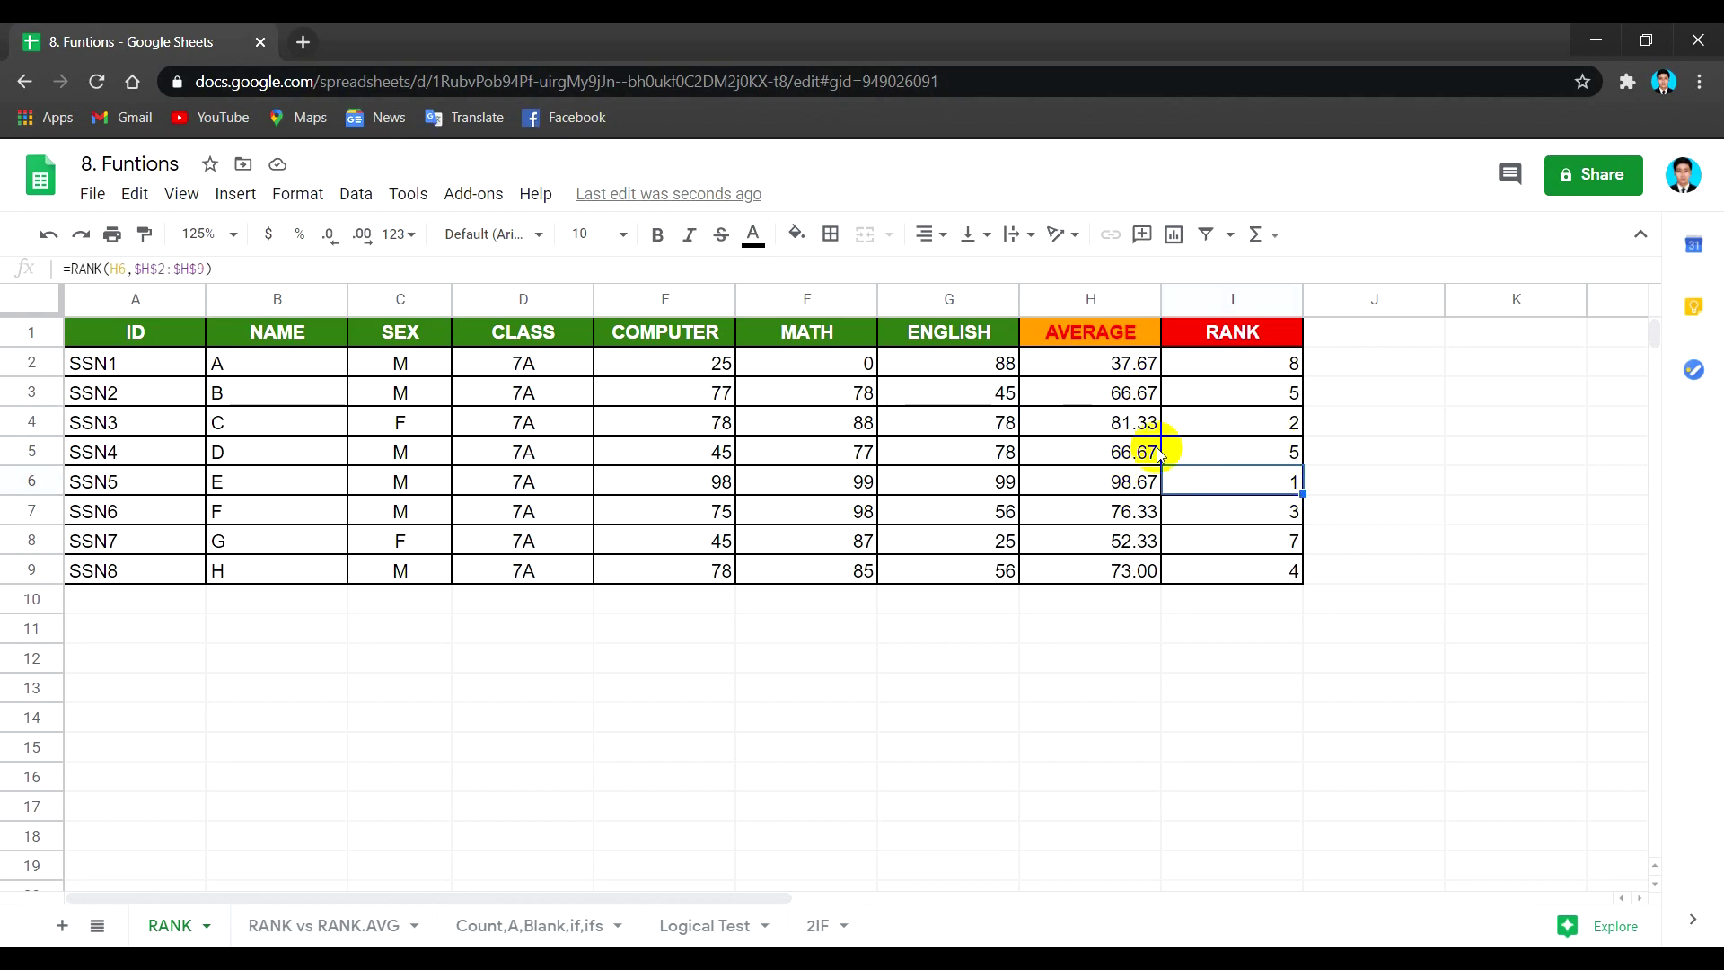
pyautogui.click(1139, 486)
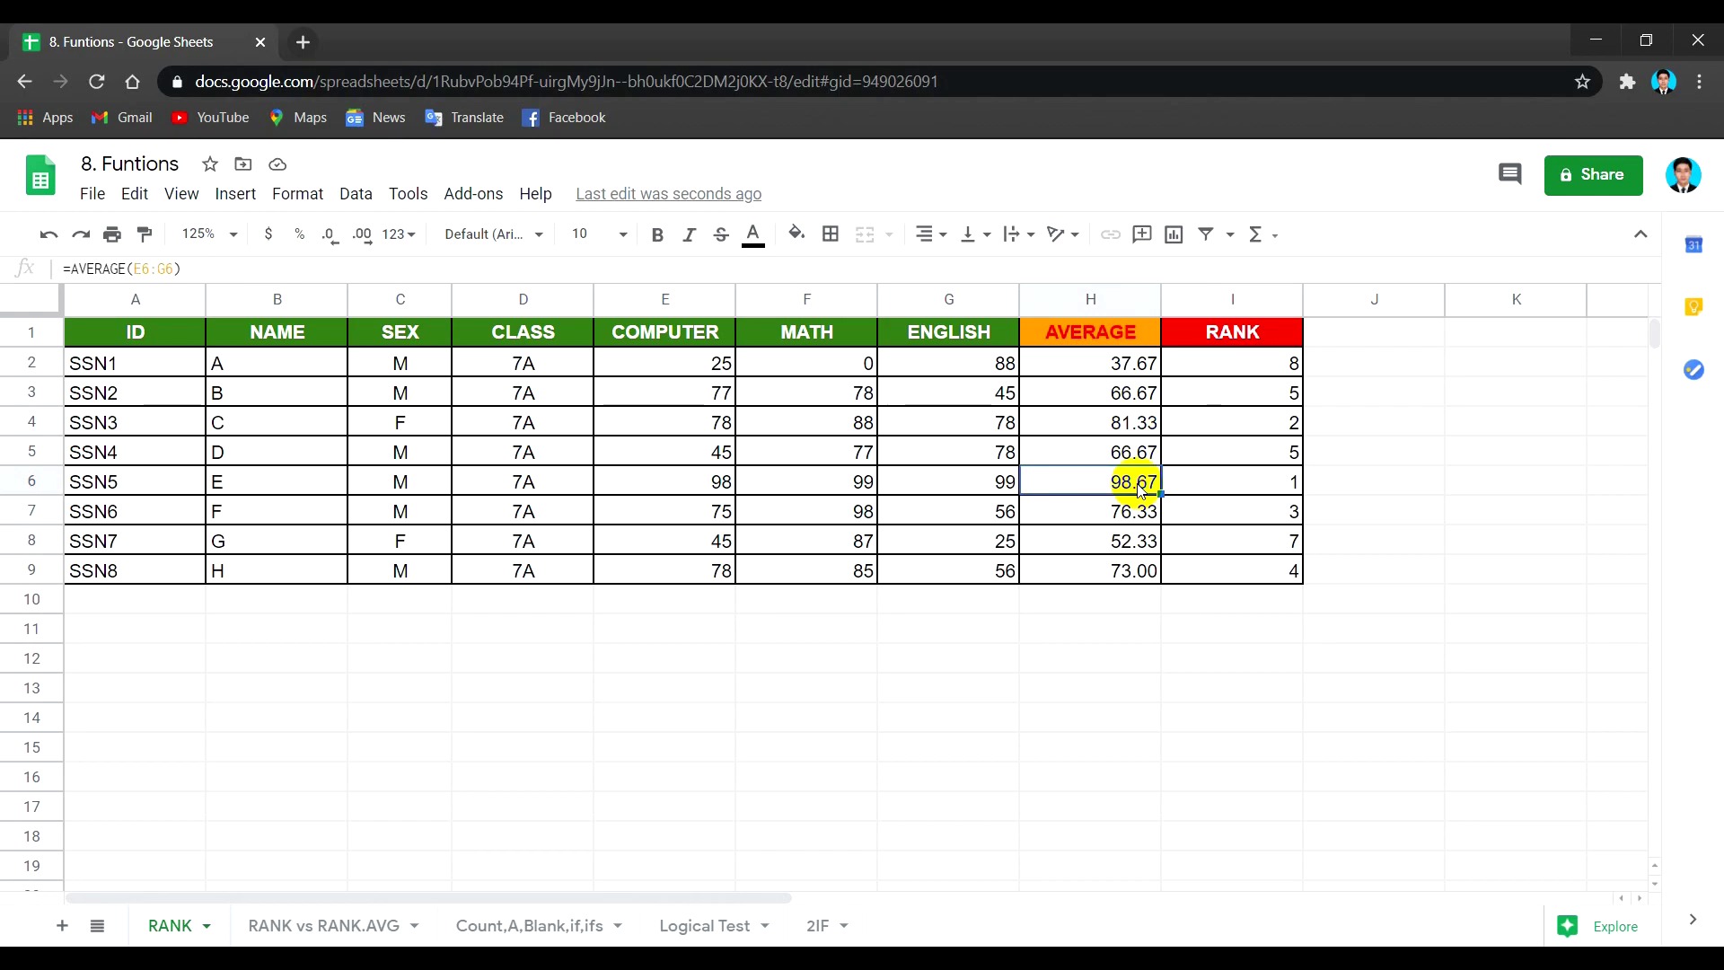
pyautogui.click(1233, 490)
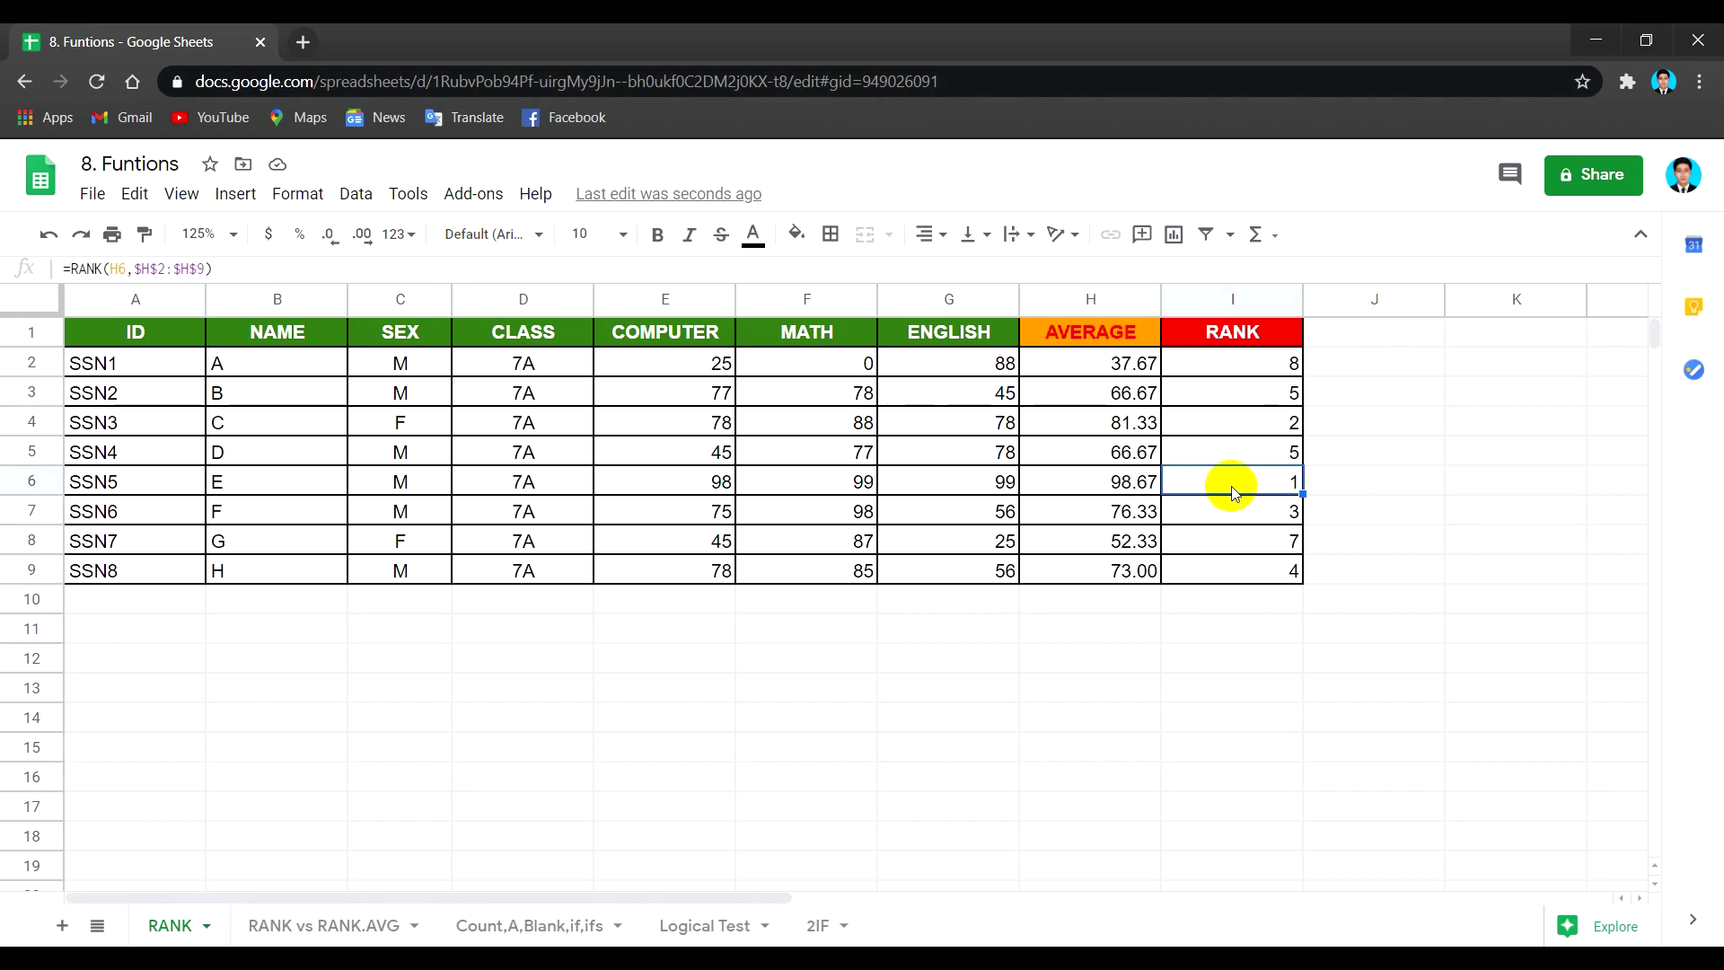
pyautogui.click(1406, 367)
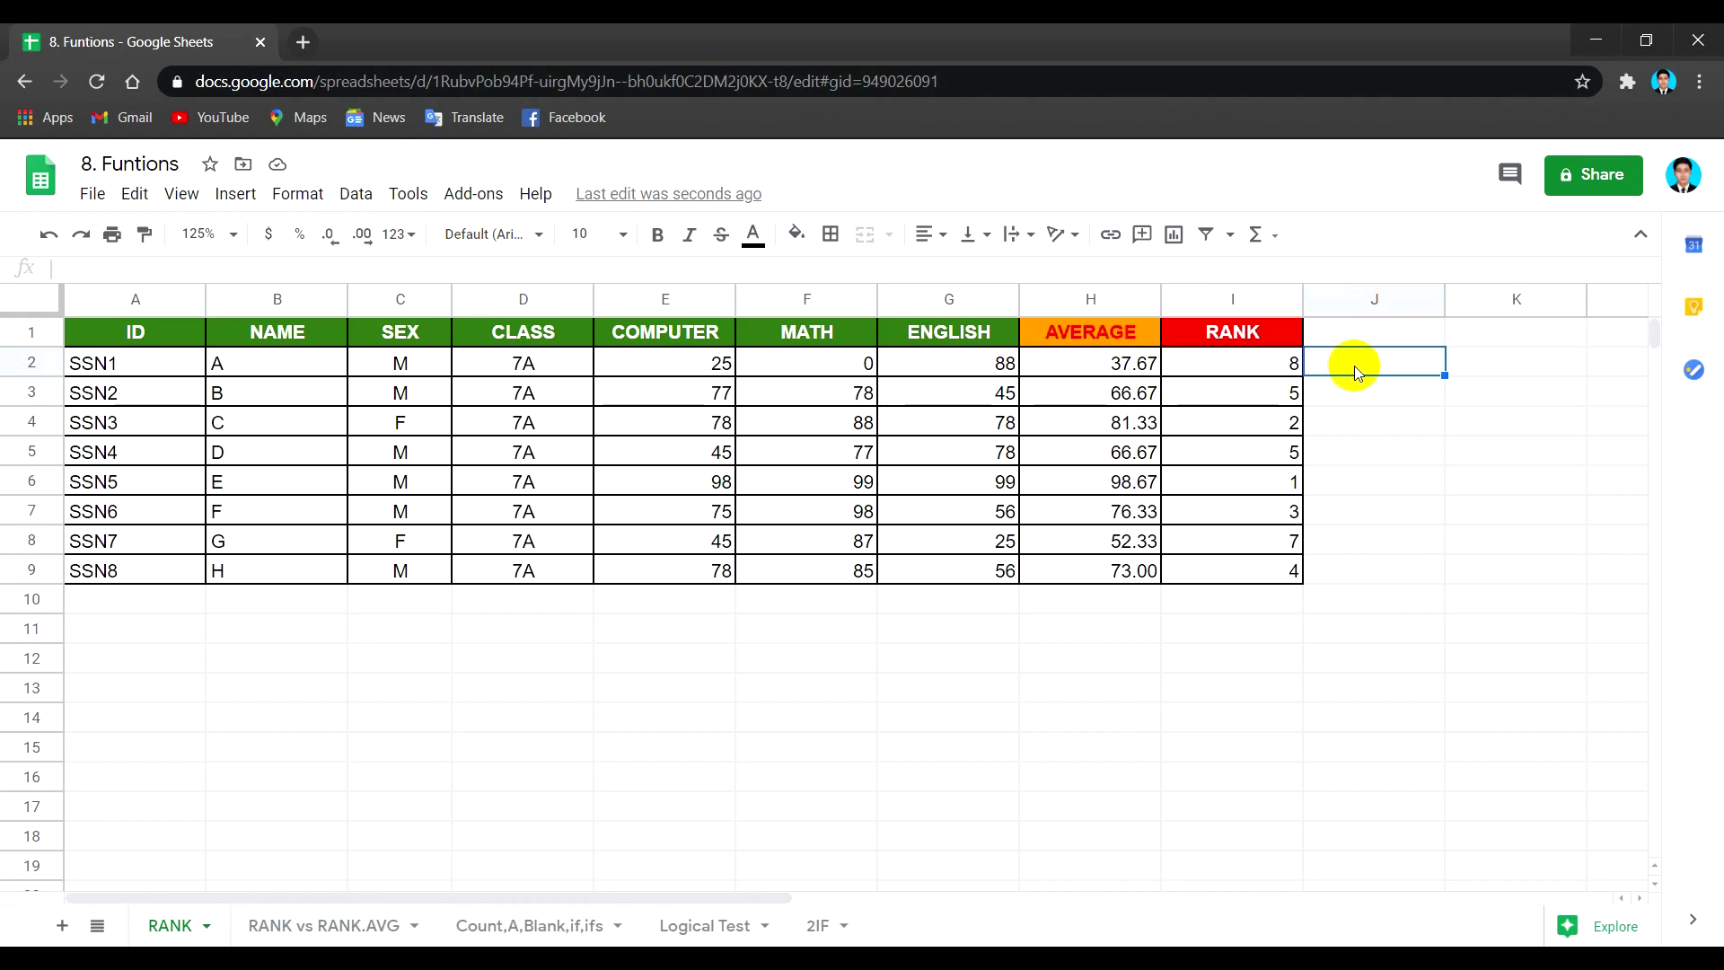
# Enter =RANK(H2,H2:H9) with a relative range in J2.
pyautogui.write('=RAM')
pyautogui.press('BackSpace')
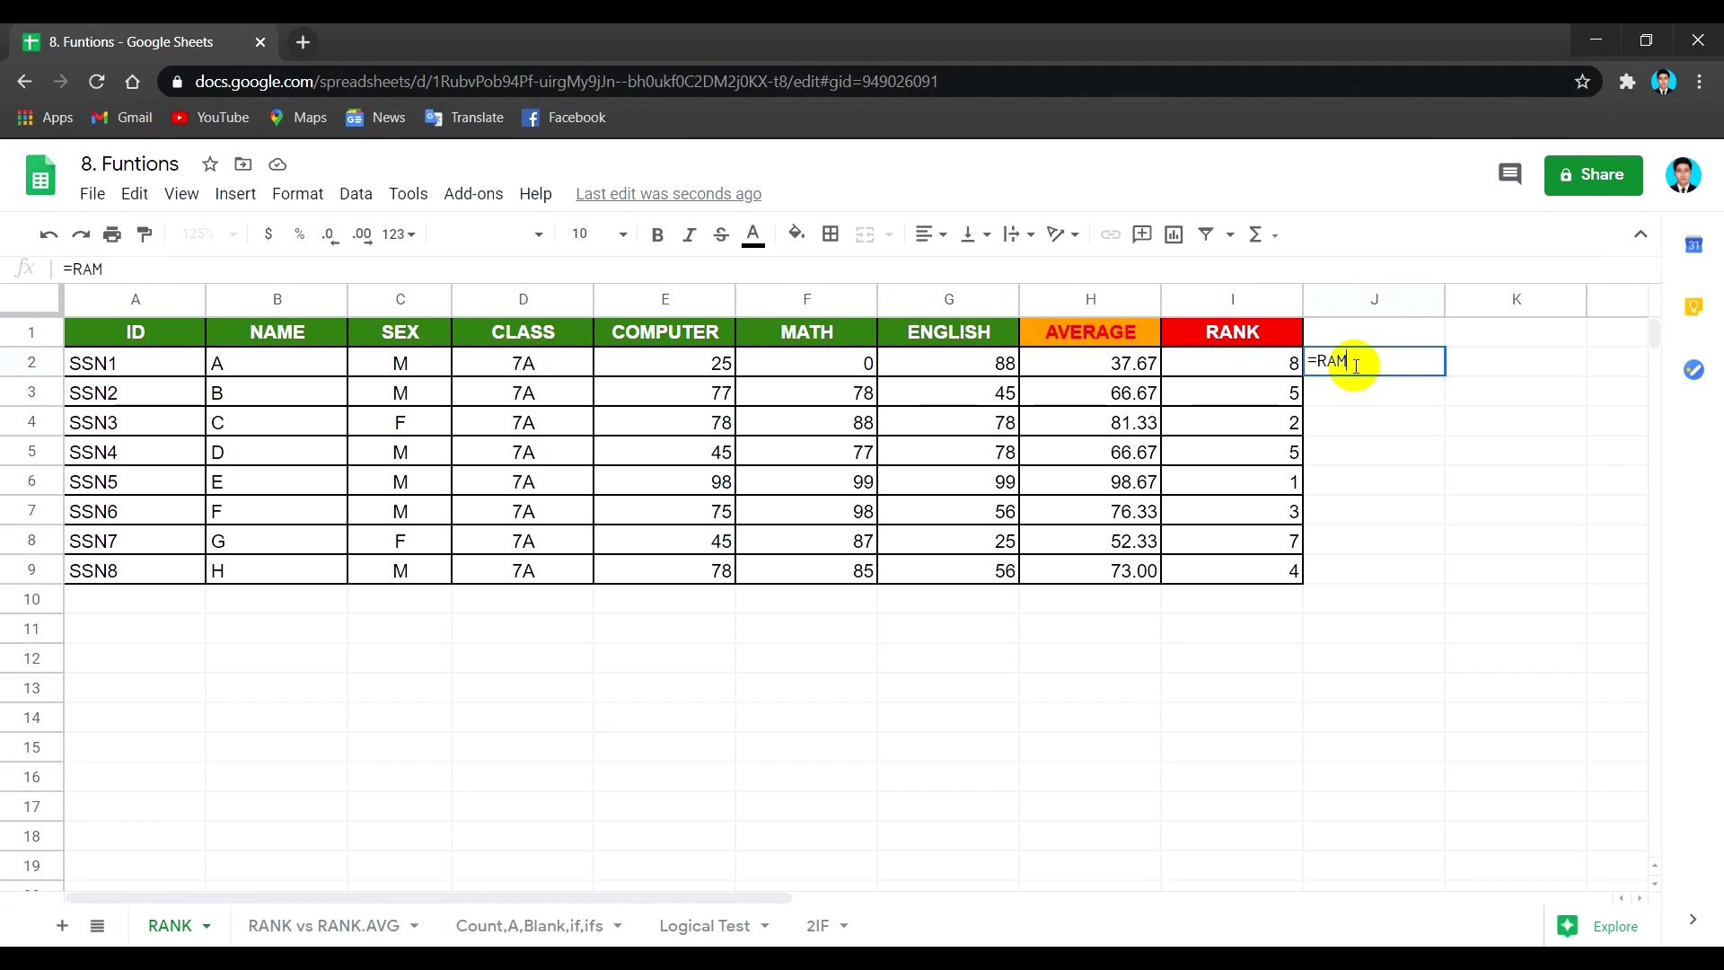
pyautogui.write('NK(')
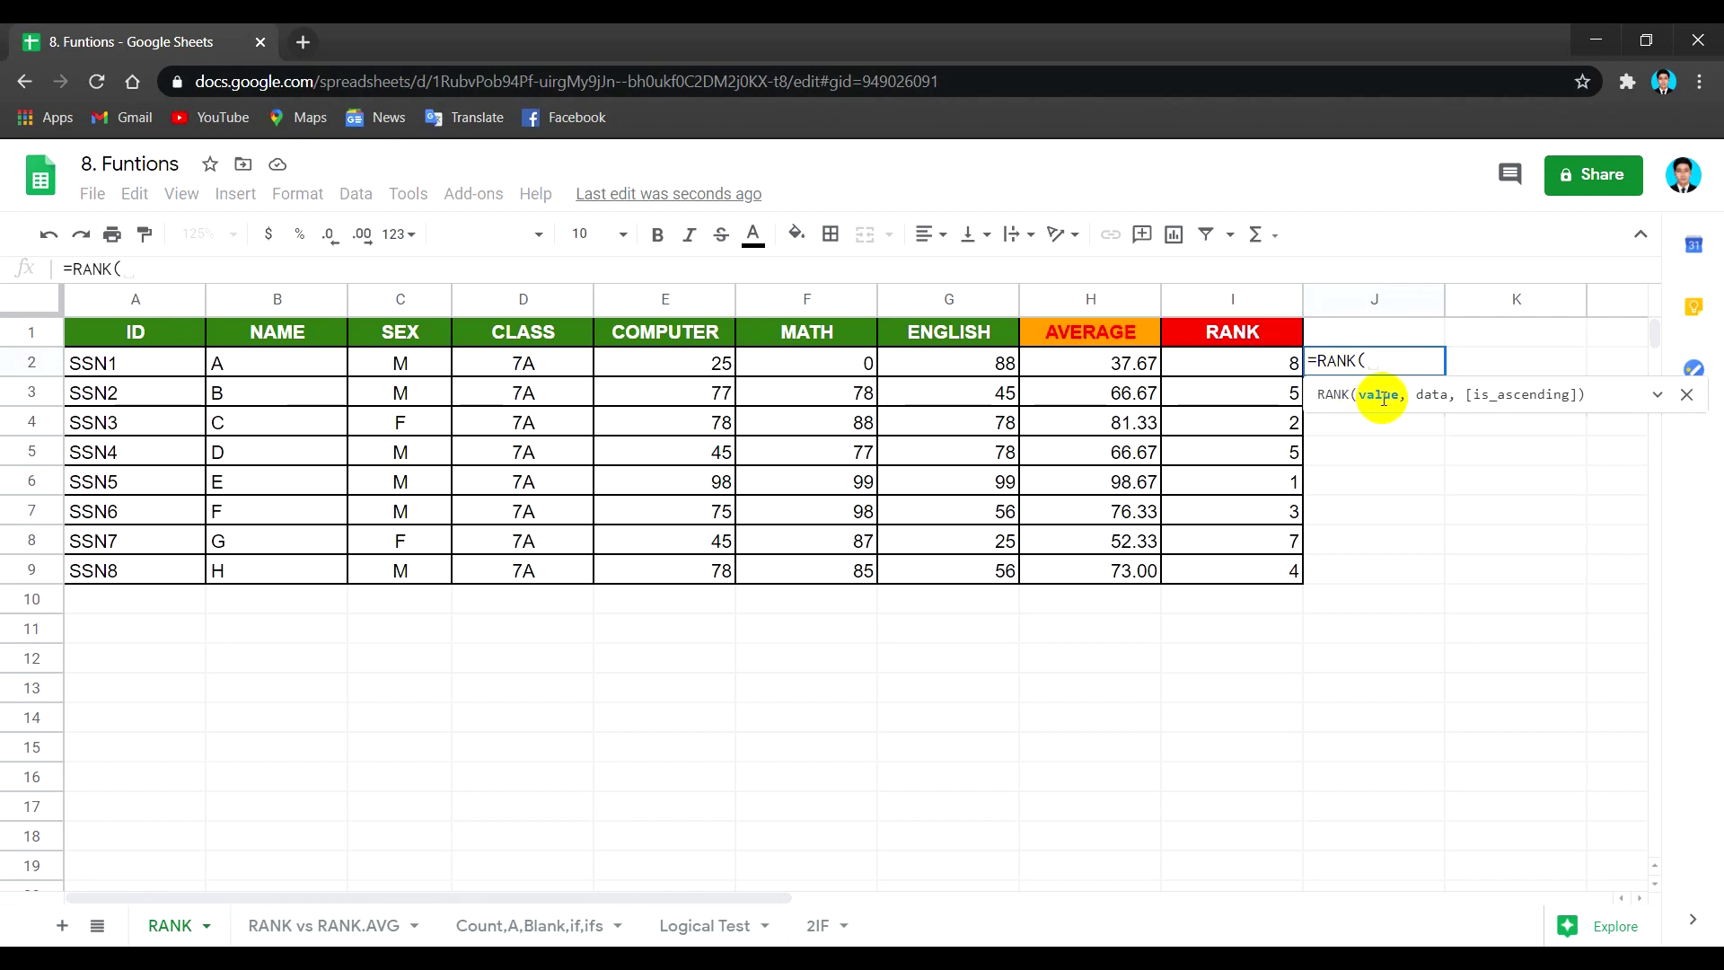
pyautogui.click(1067, 368)
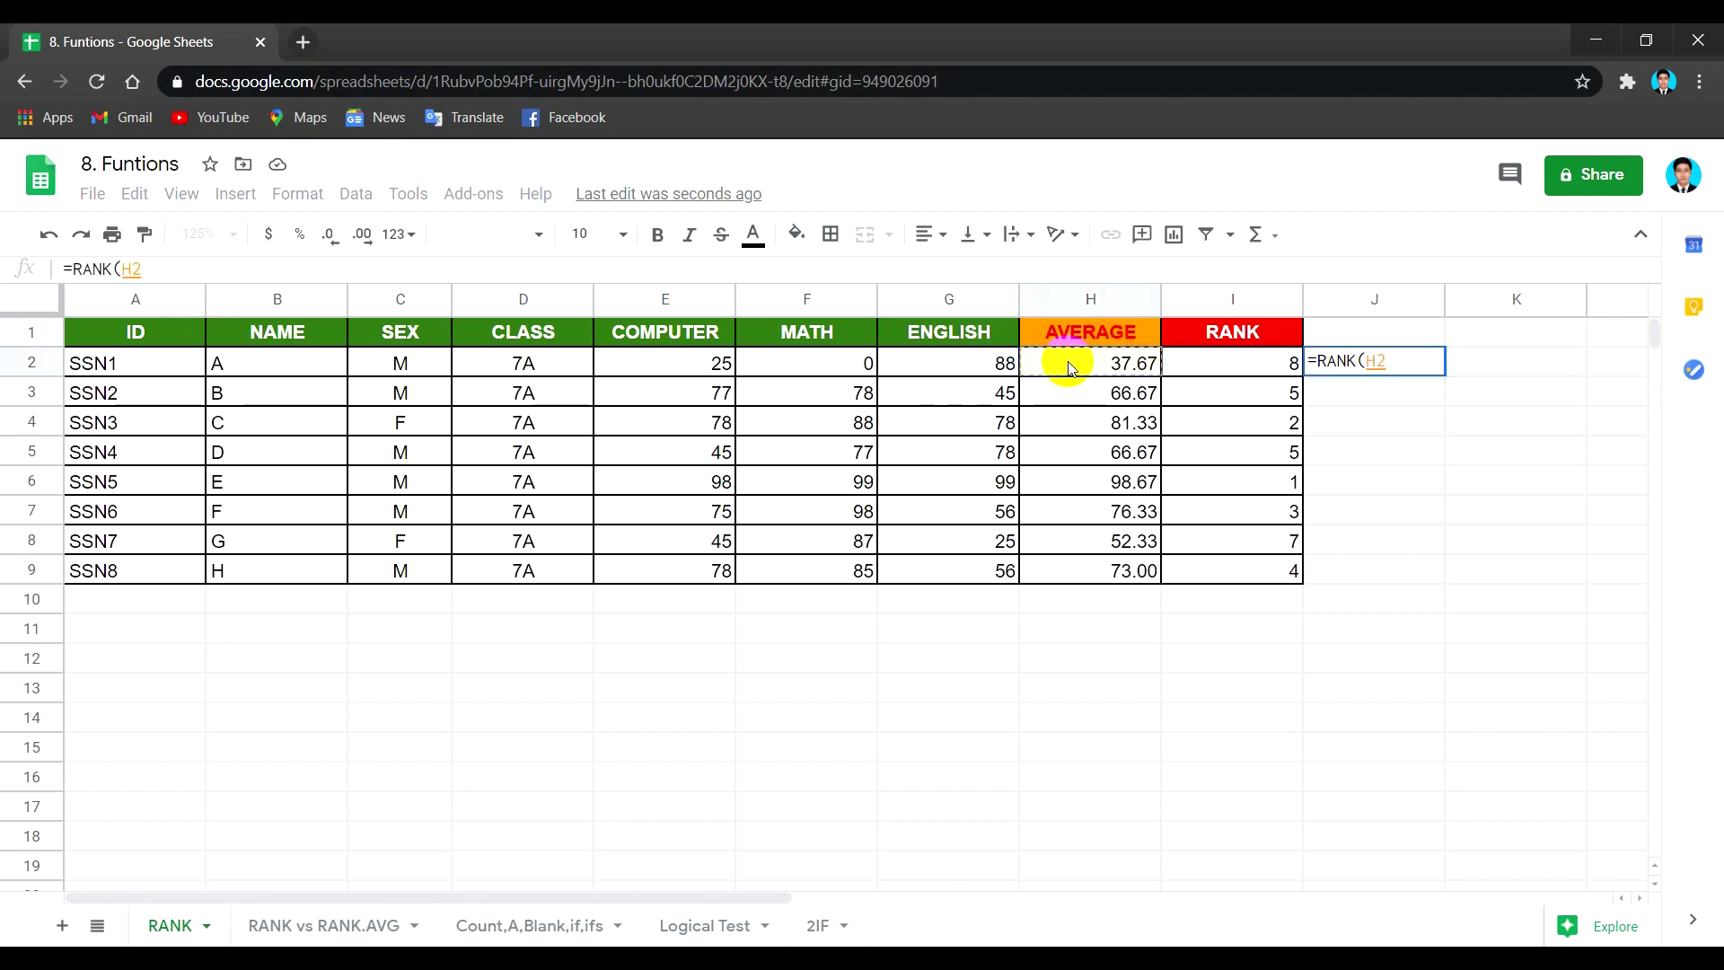
pyautogui.write(',')
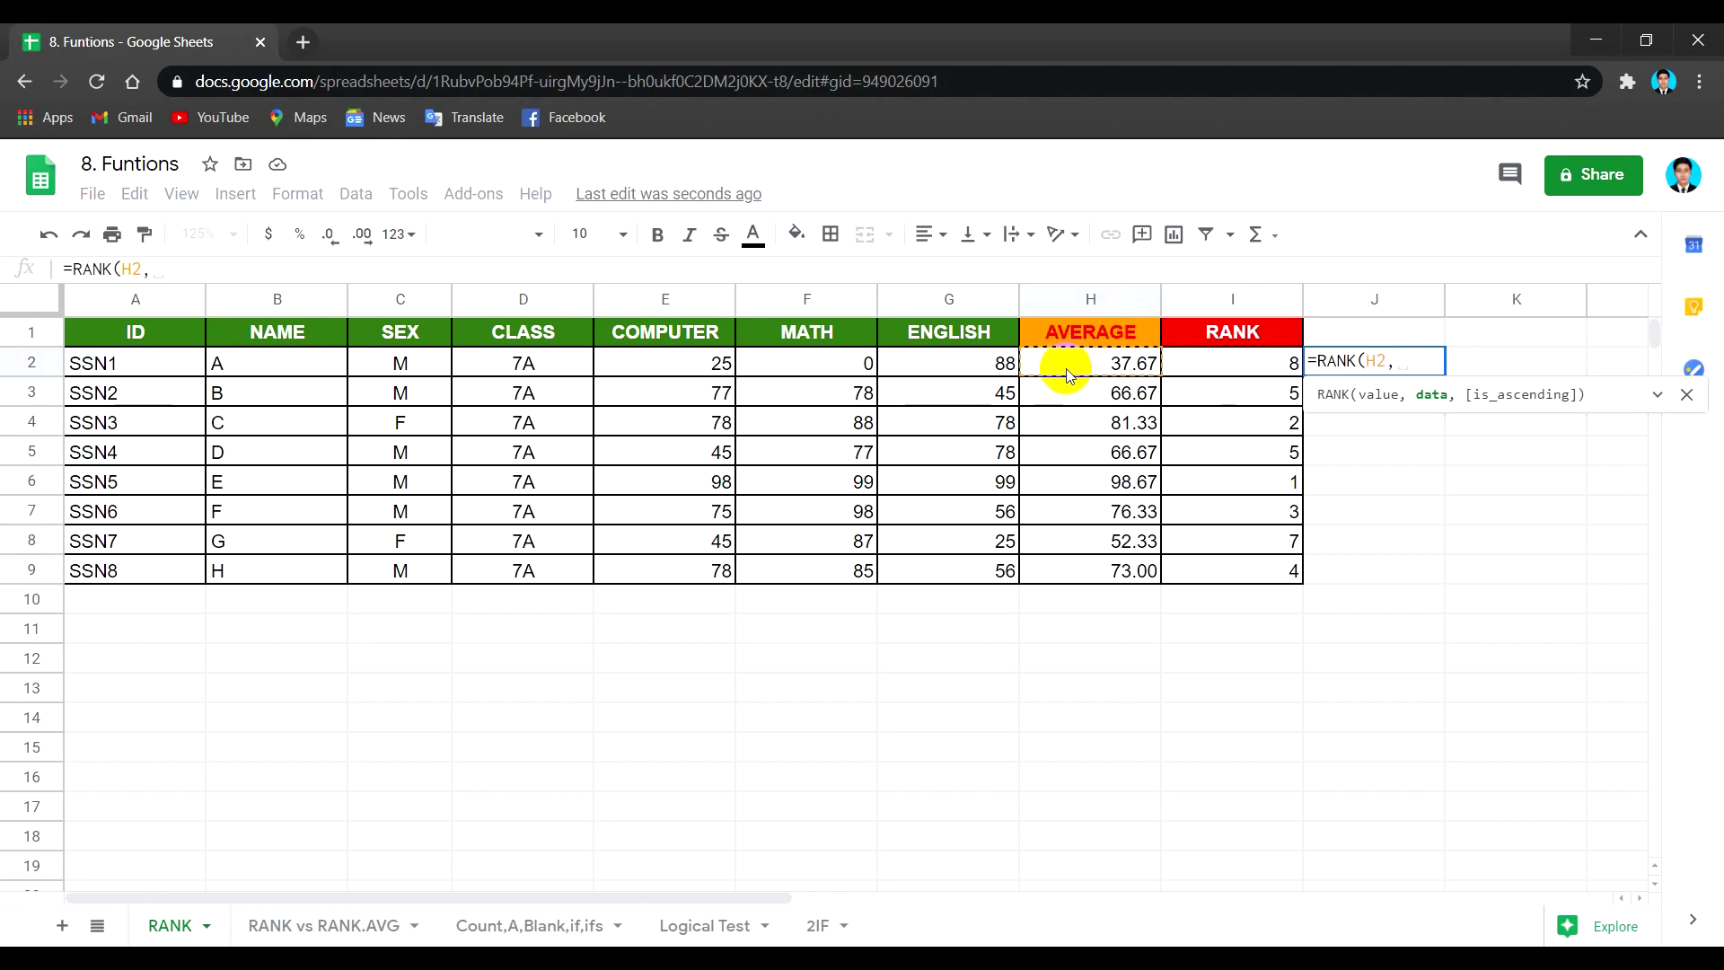
pyautogui.moveTo(1078, 366); pyautogui.dragTo(1082, 571)
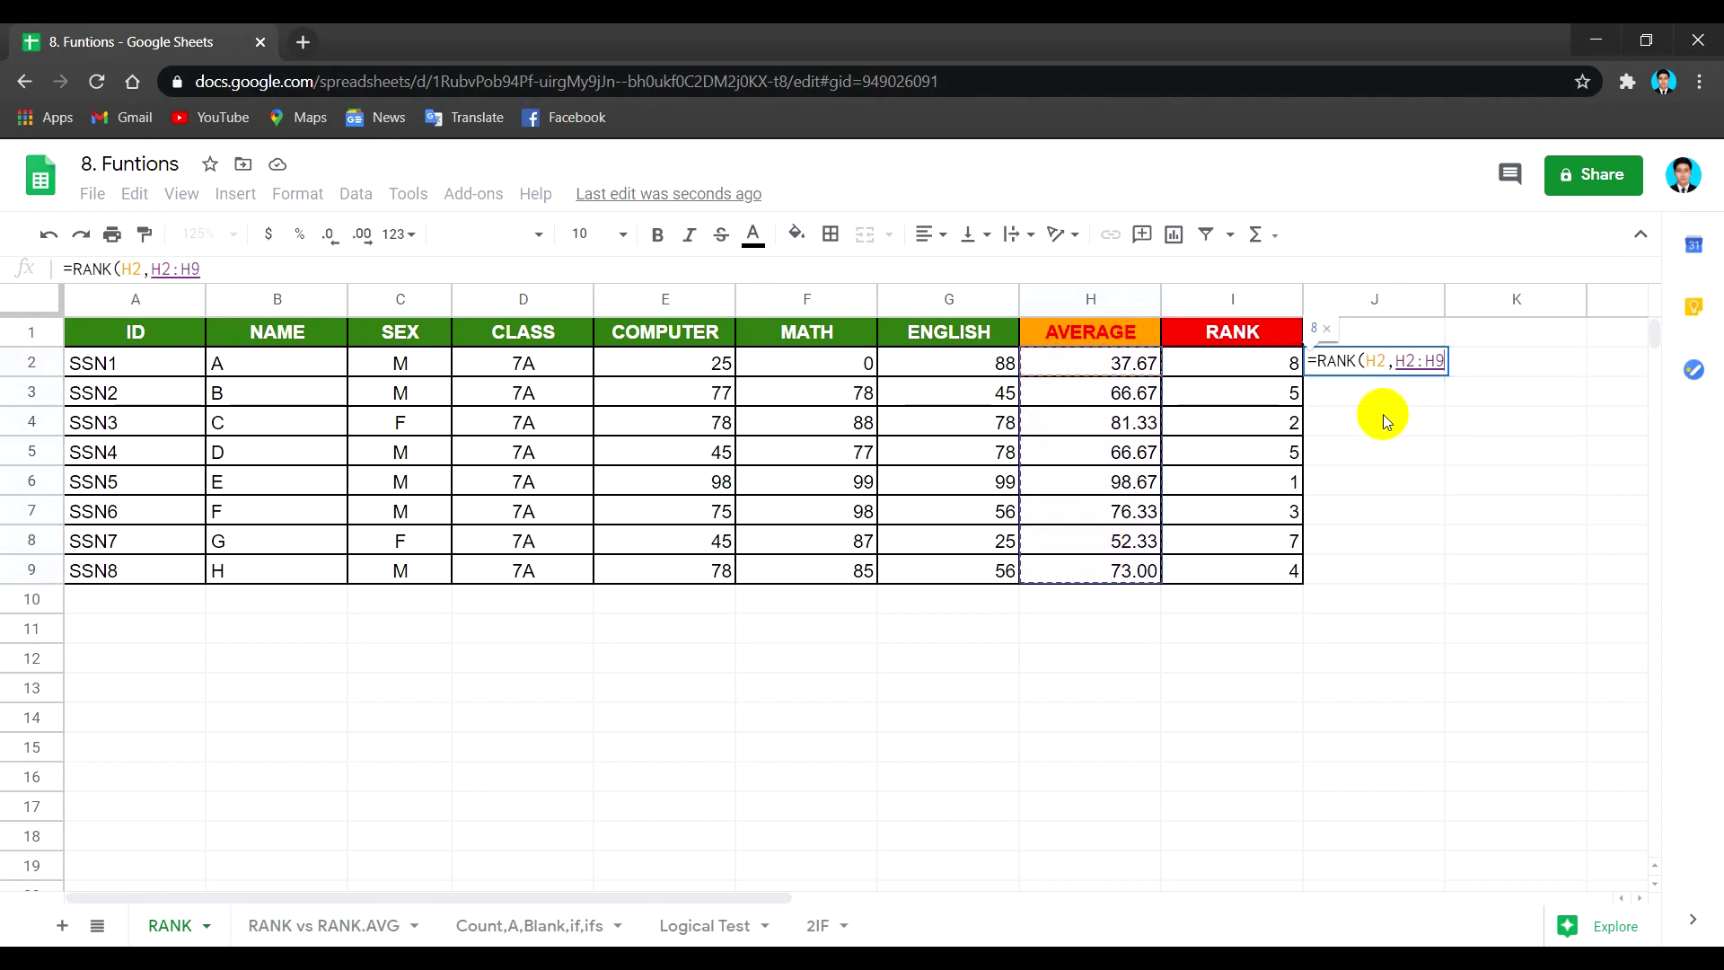
pyautogui.write(')')
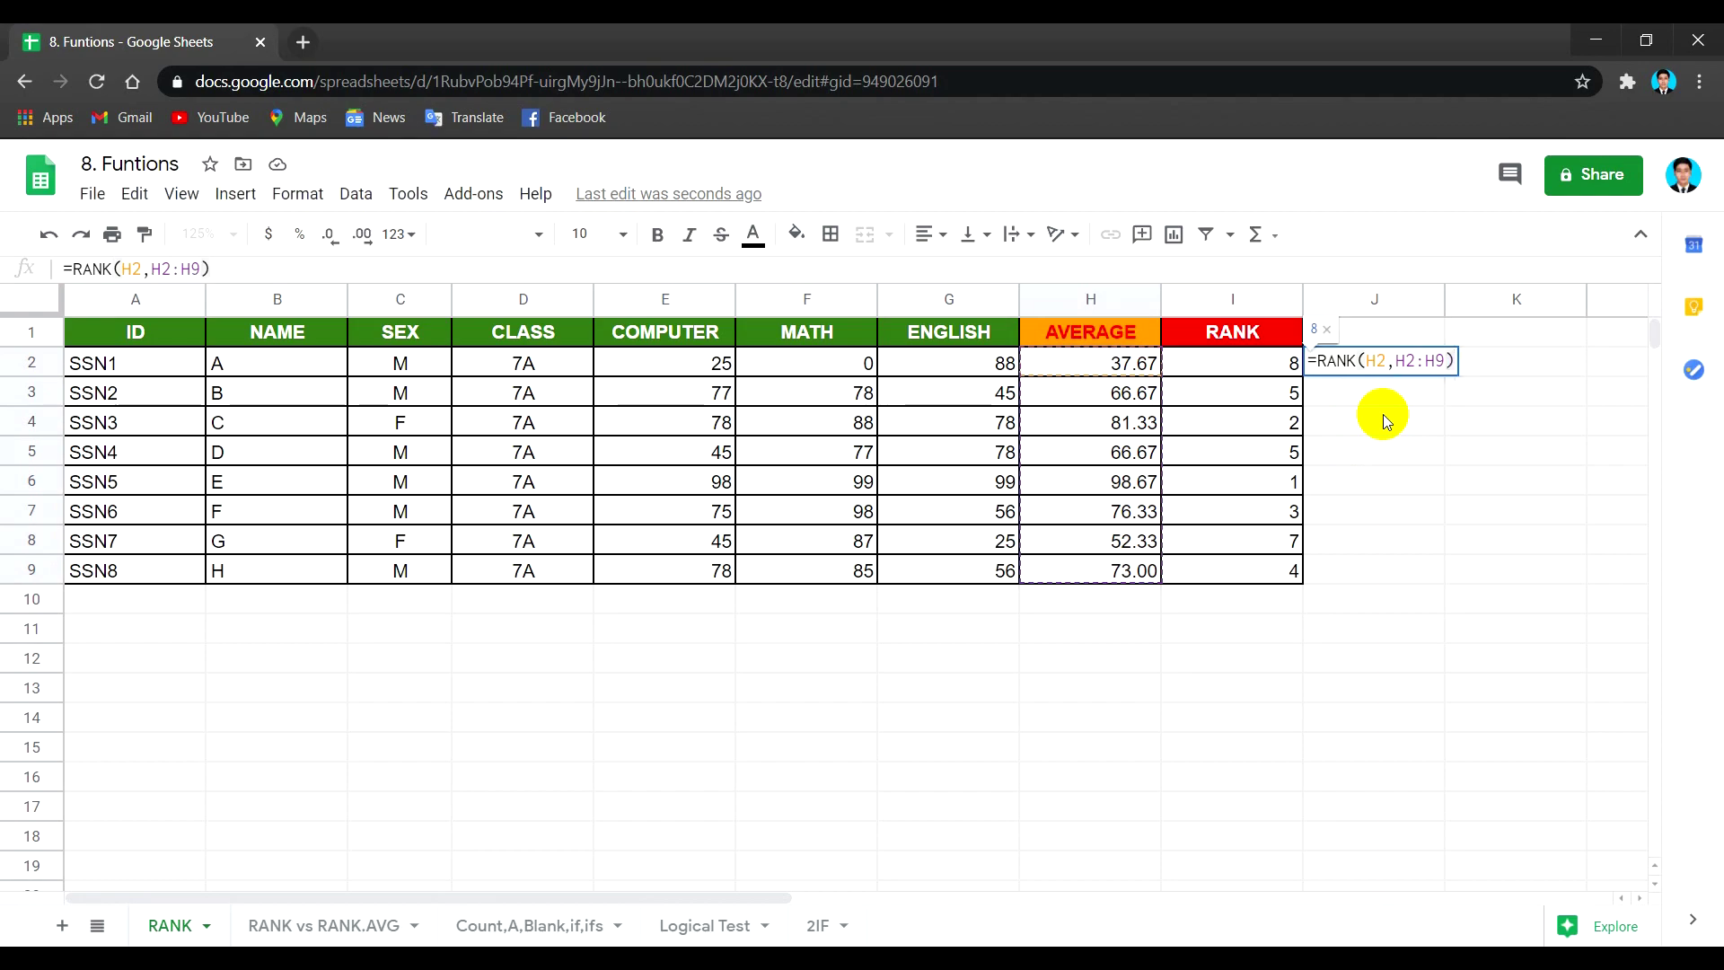
pyautogui.press('Return')
# Copy the J2 formula down to J9 and inspect the copy in J6.
pyautogui.click(1366, 366)
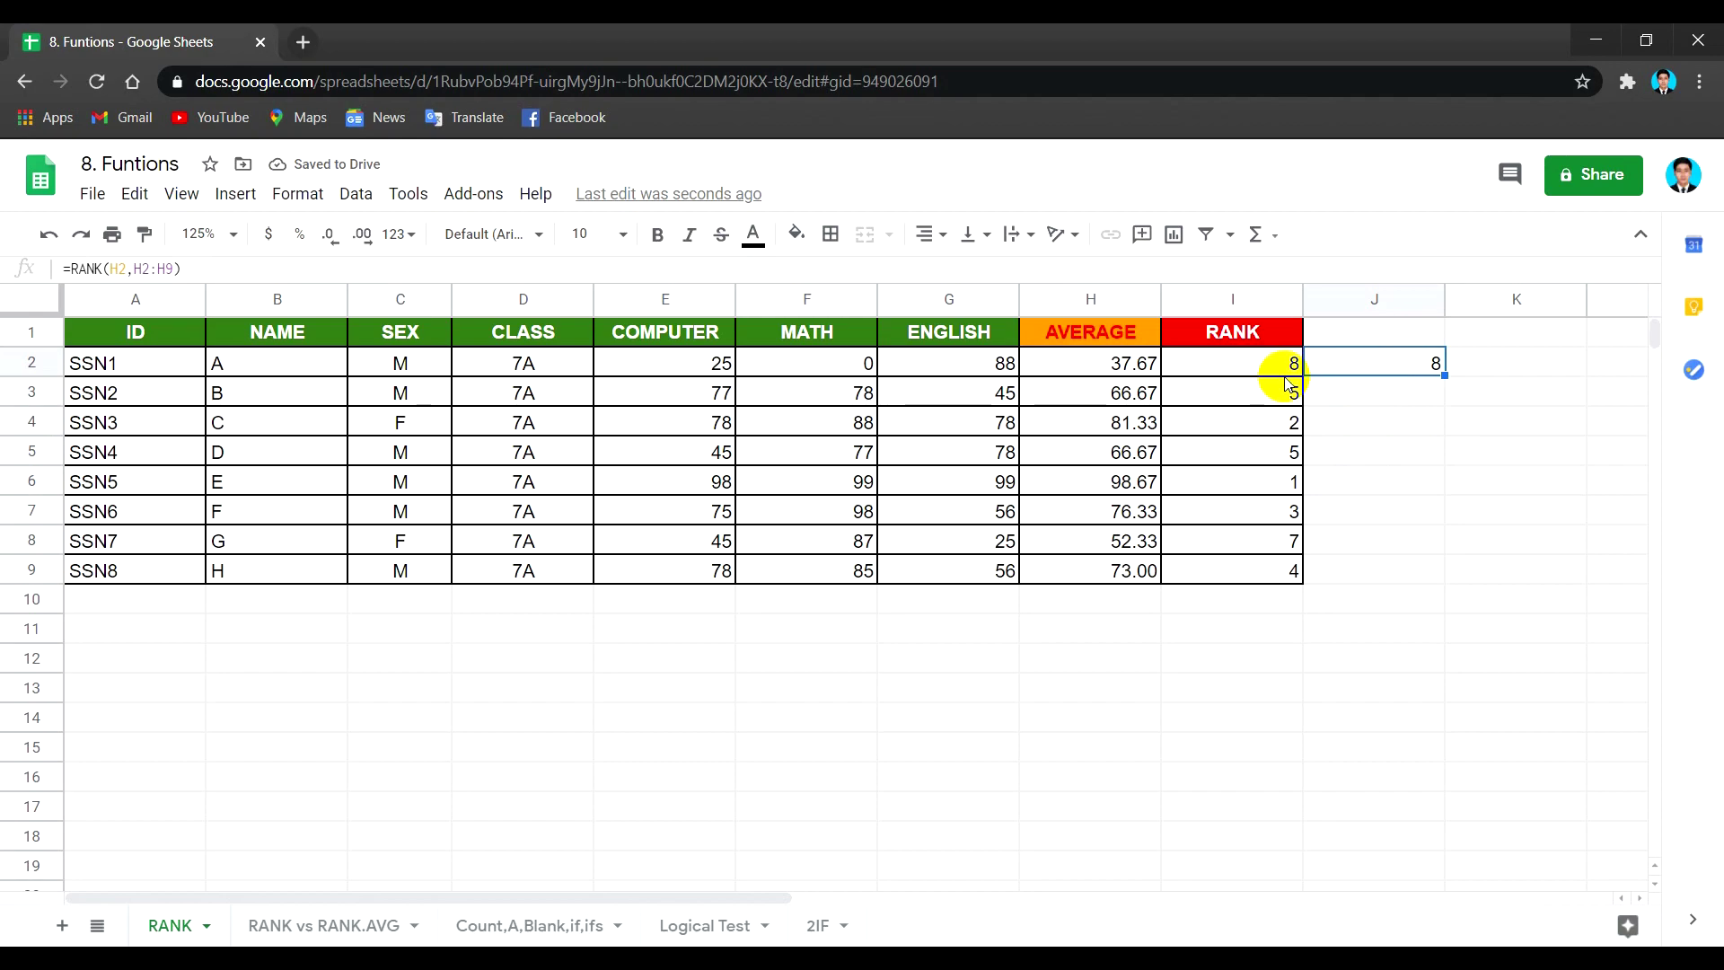
pyautogui.moveTo(1443, 375); pyautogui.dragTo(1421, 577)
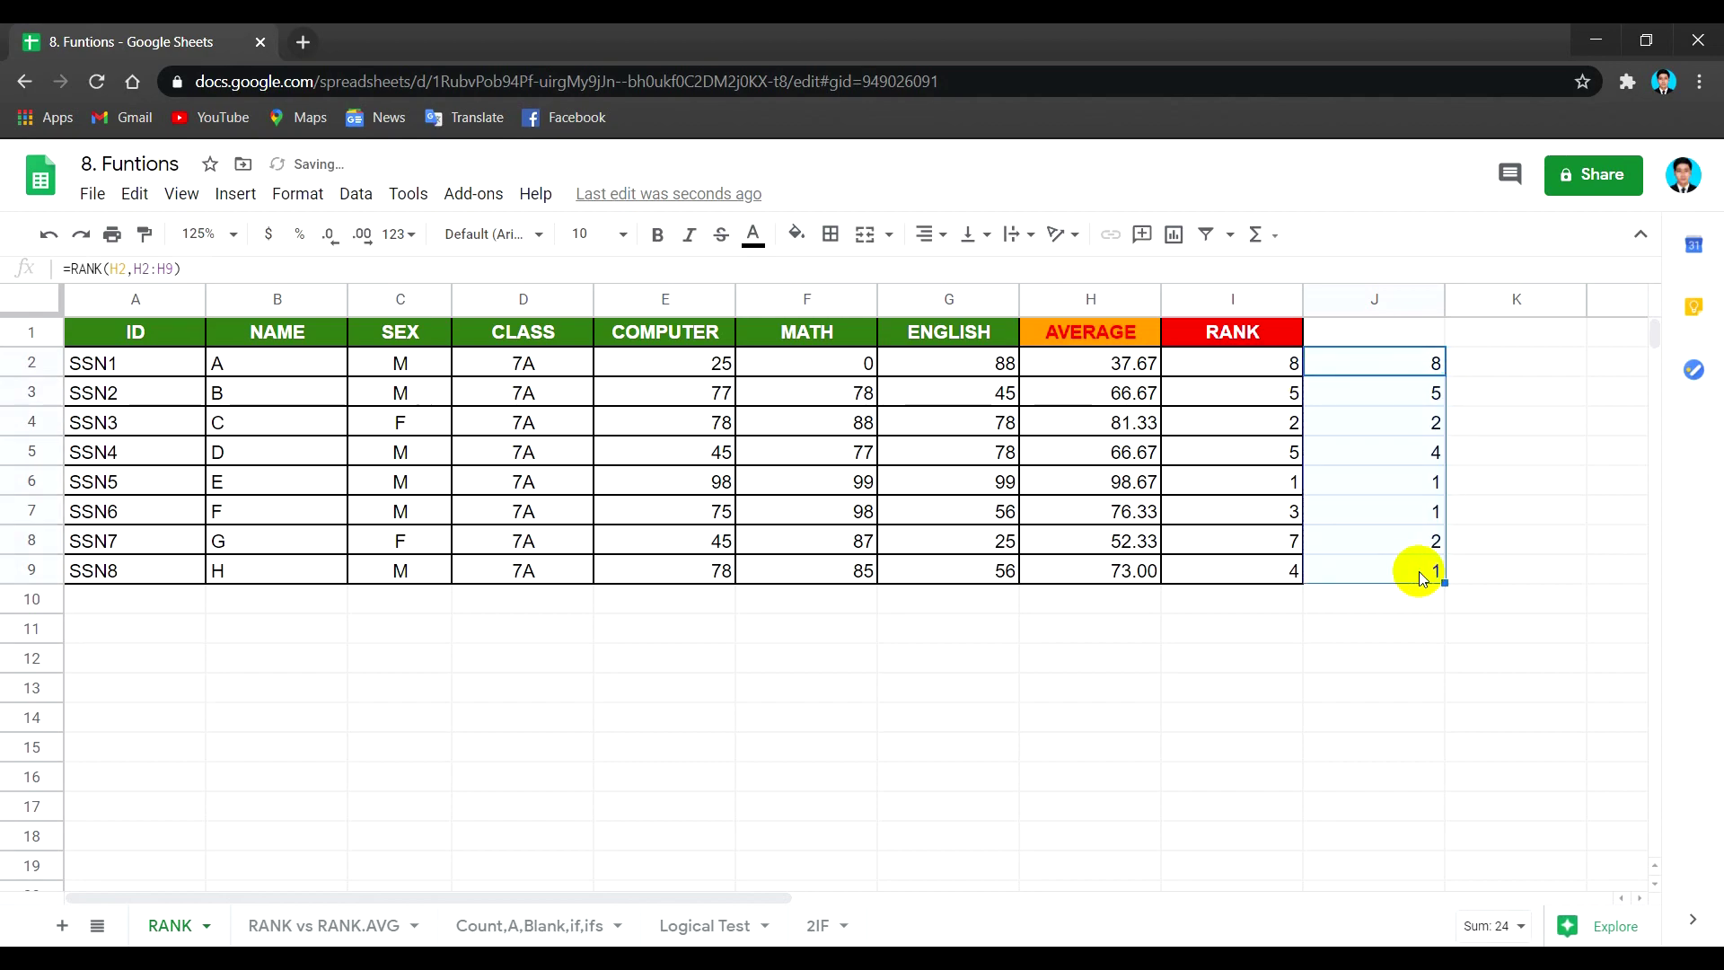
pyautogui.click(1421, 491)
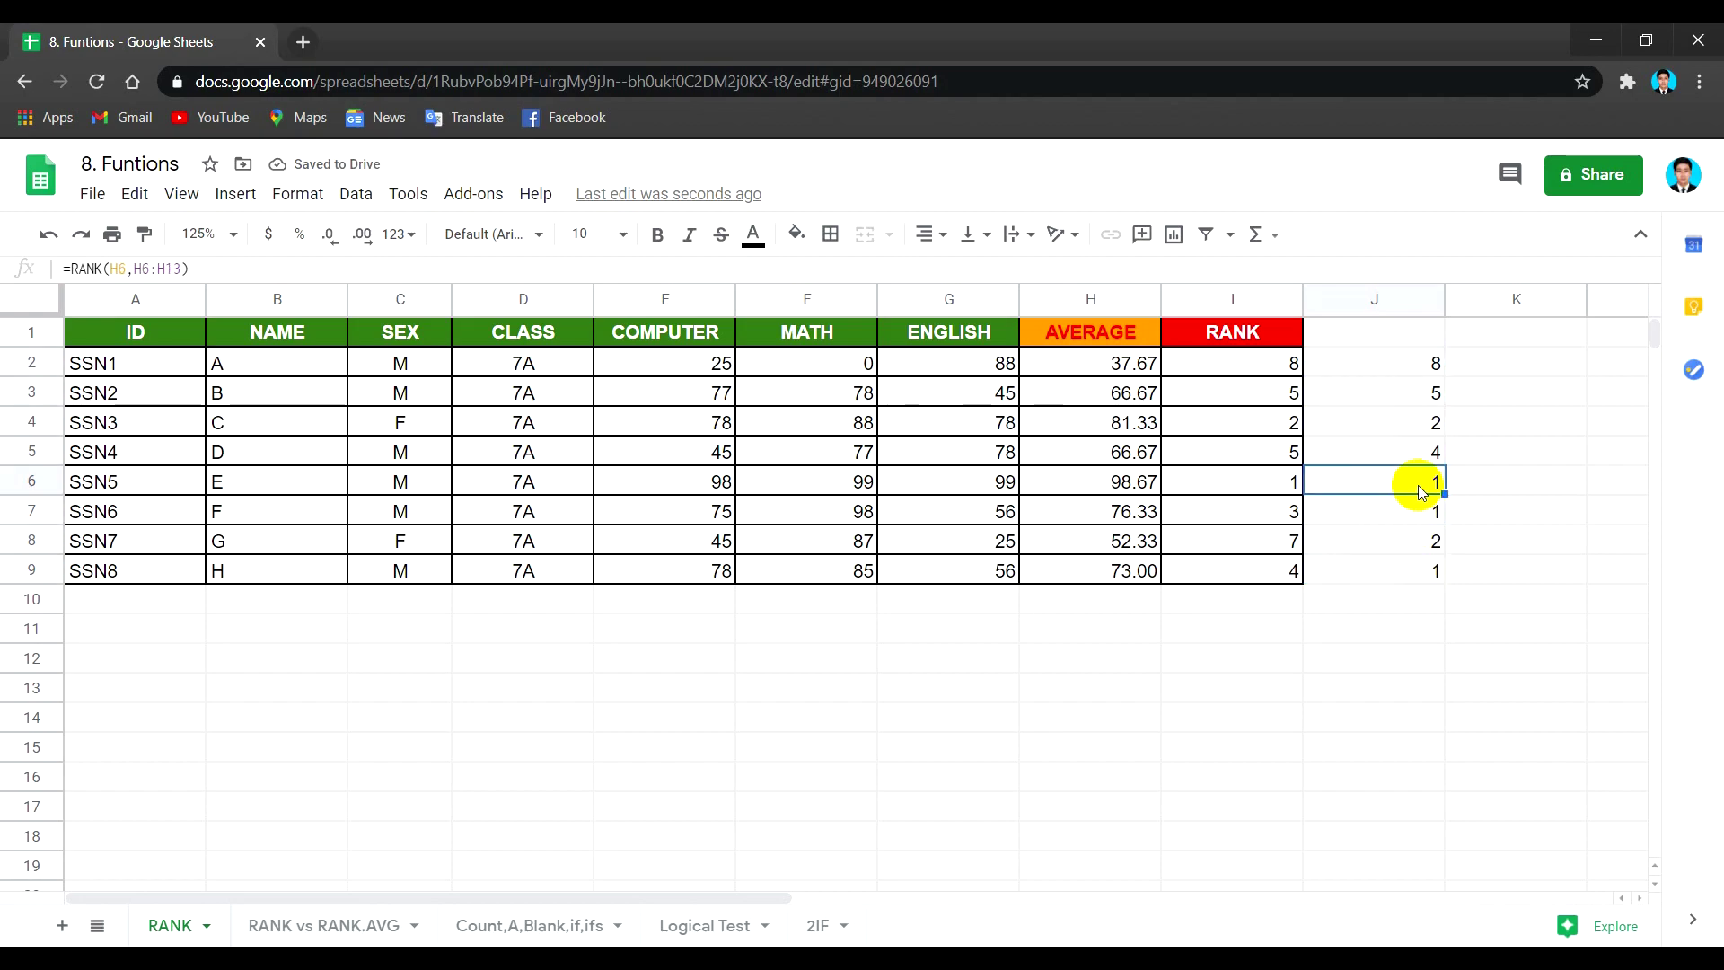
# Compare the J6 and J7 formulas with column I's fixed-range versions and the averages.
pyautogui.click(1293, 484)
pyautogui.click(1408, 515)
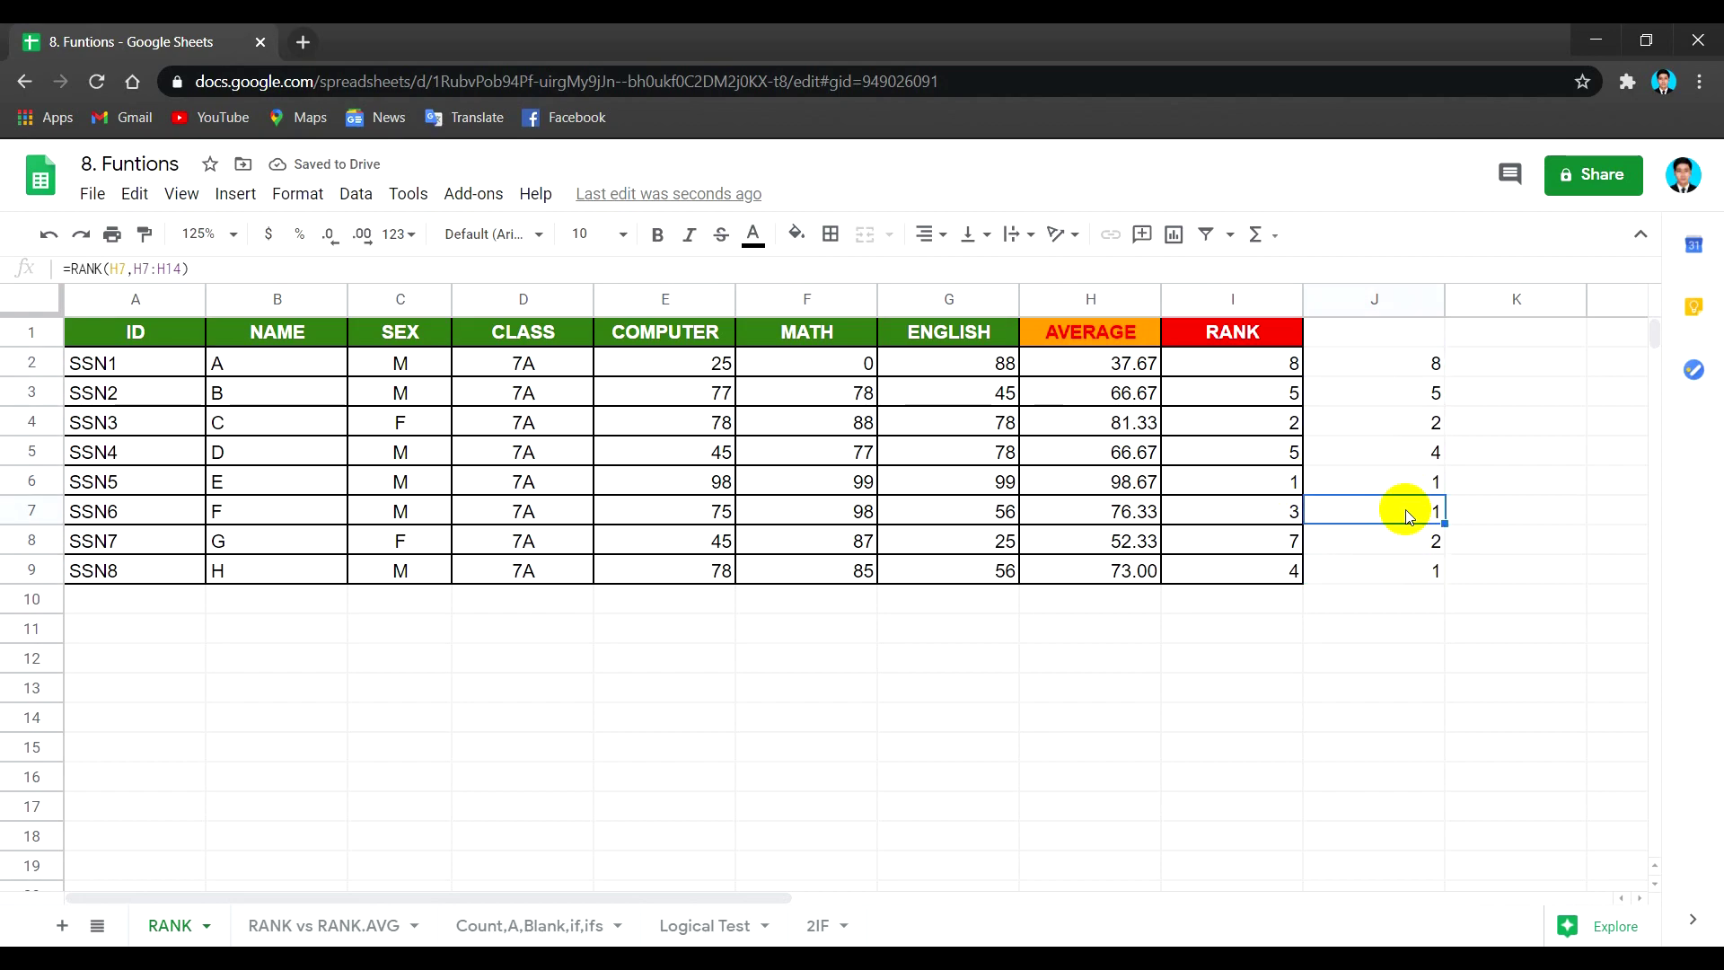
pyautogui.click(1276, 523)
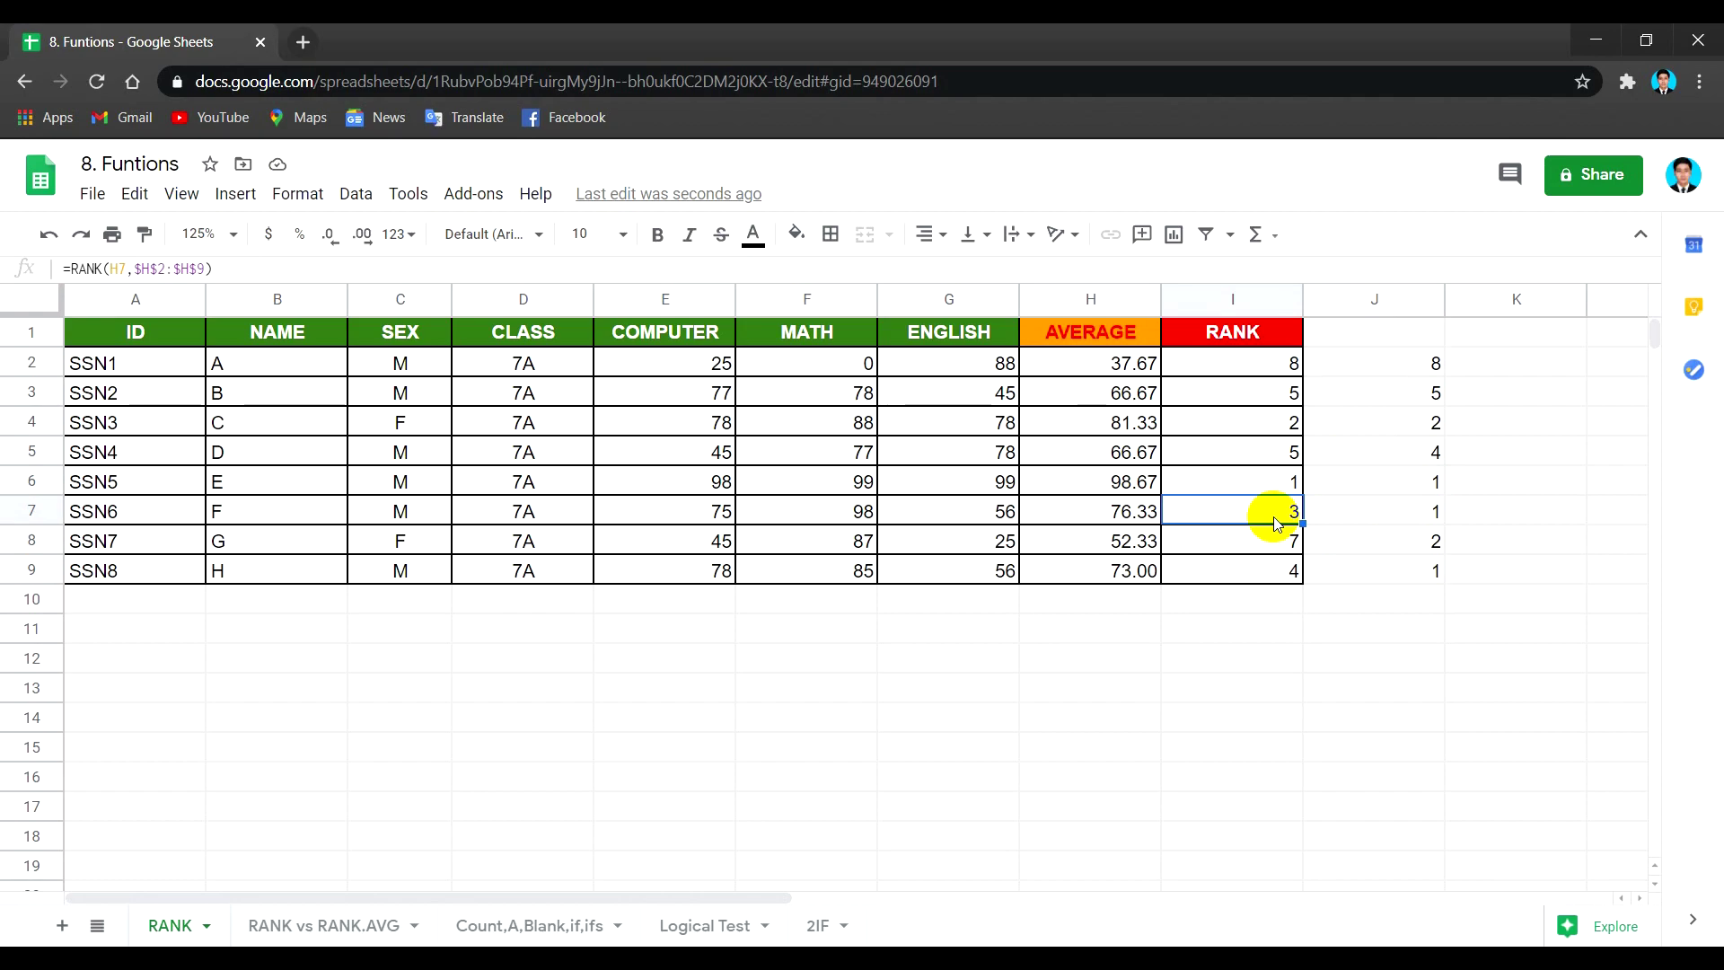
pyautogui.click(1389, 515)
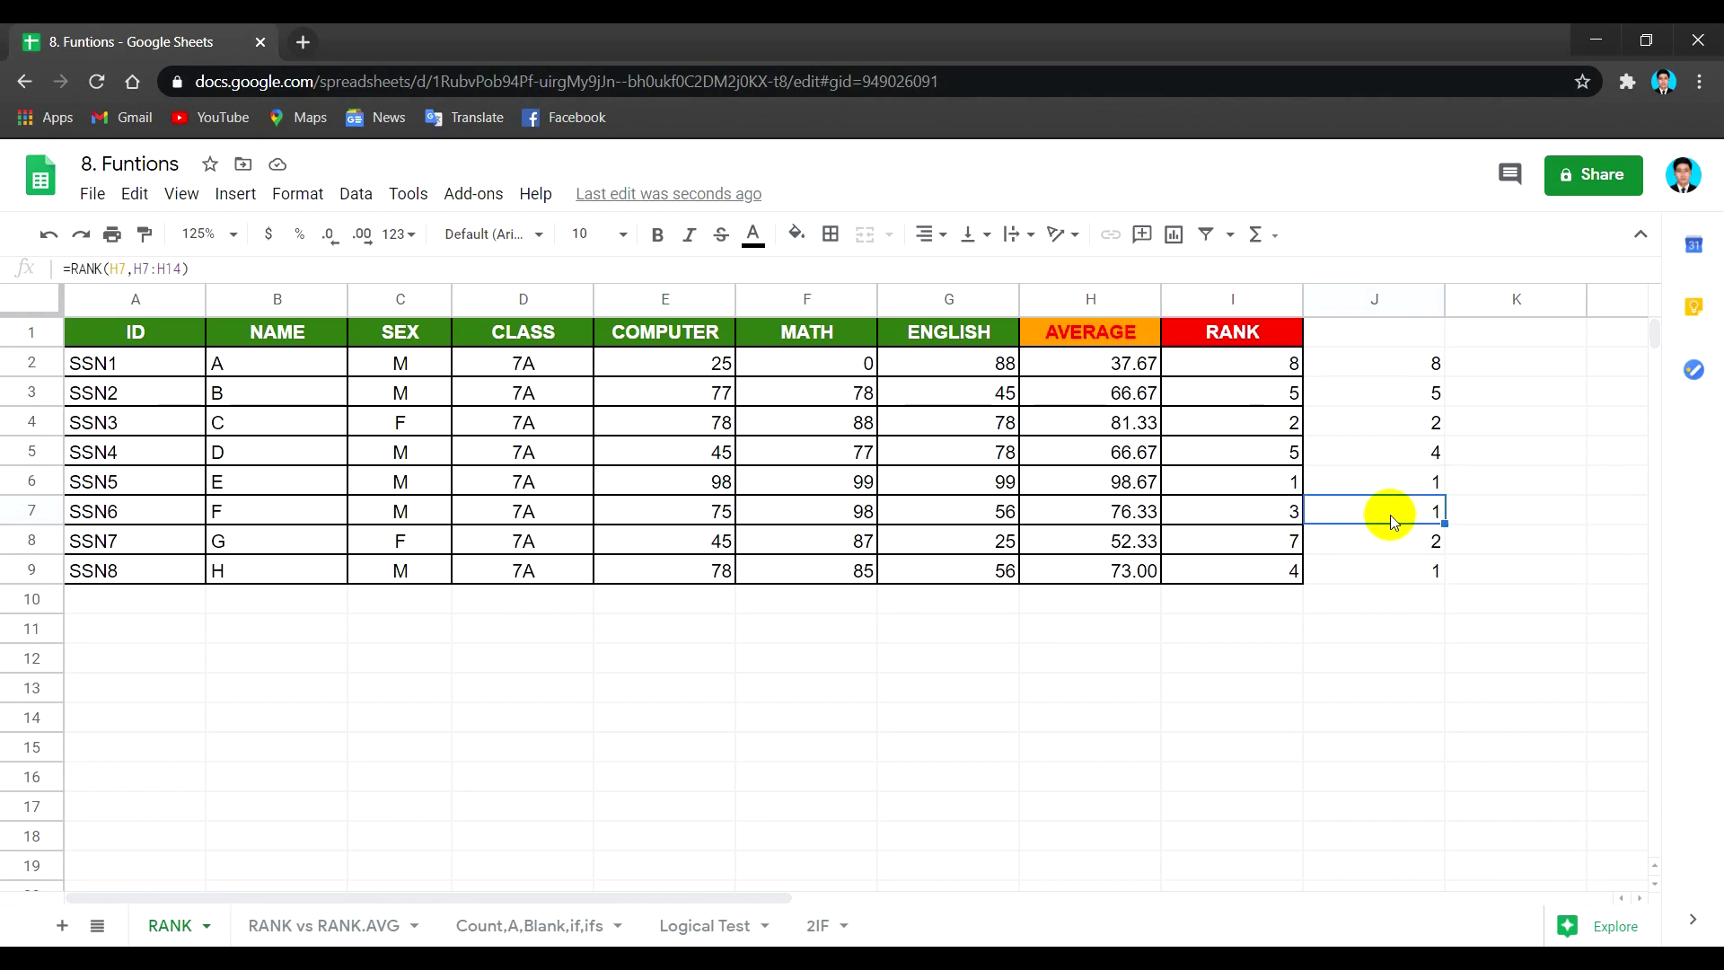
pyautogui.click(1145, 520)
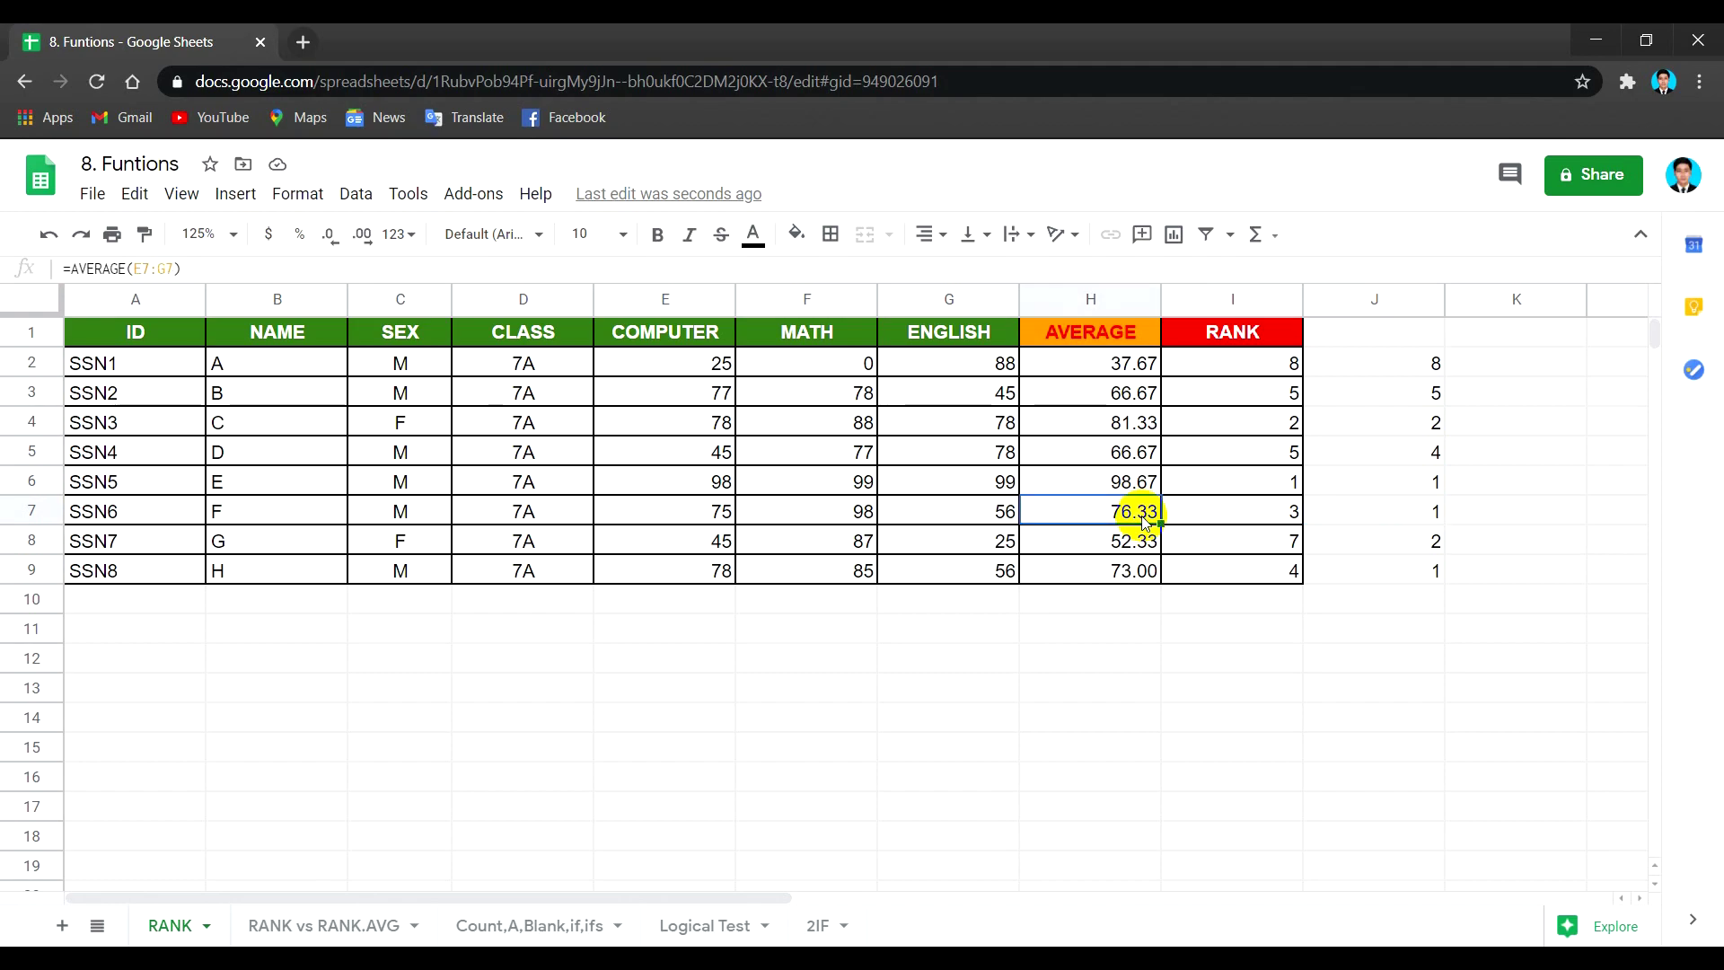
pyautogui.click(1131, 489)
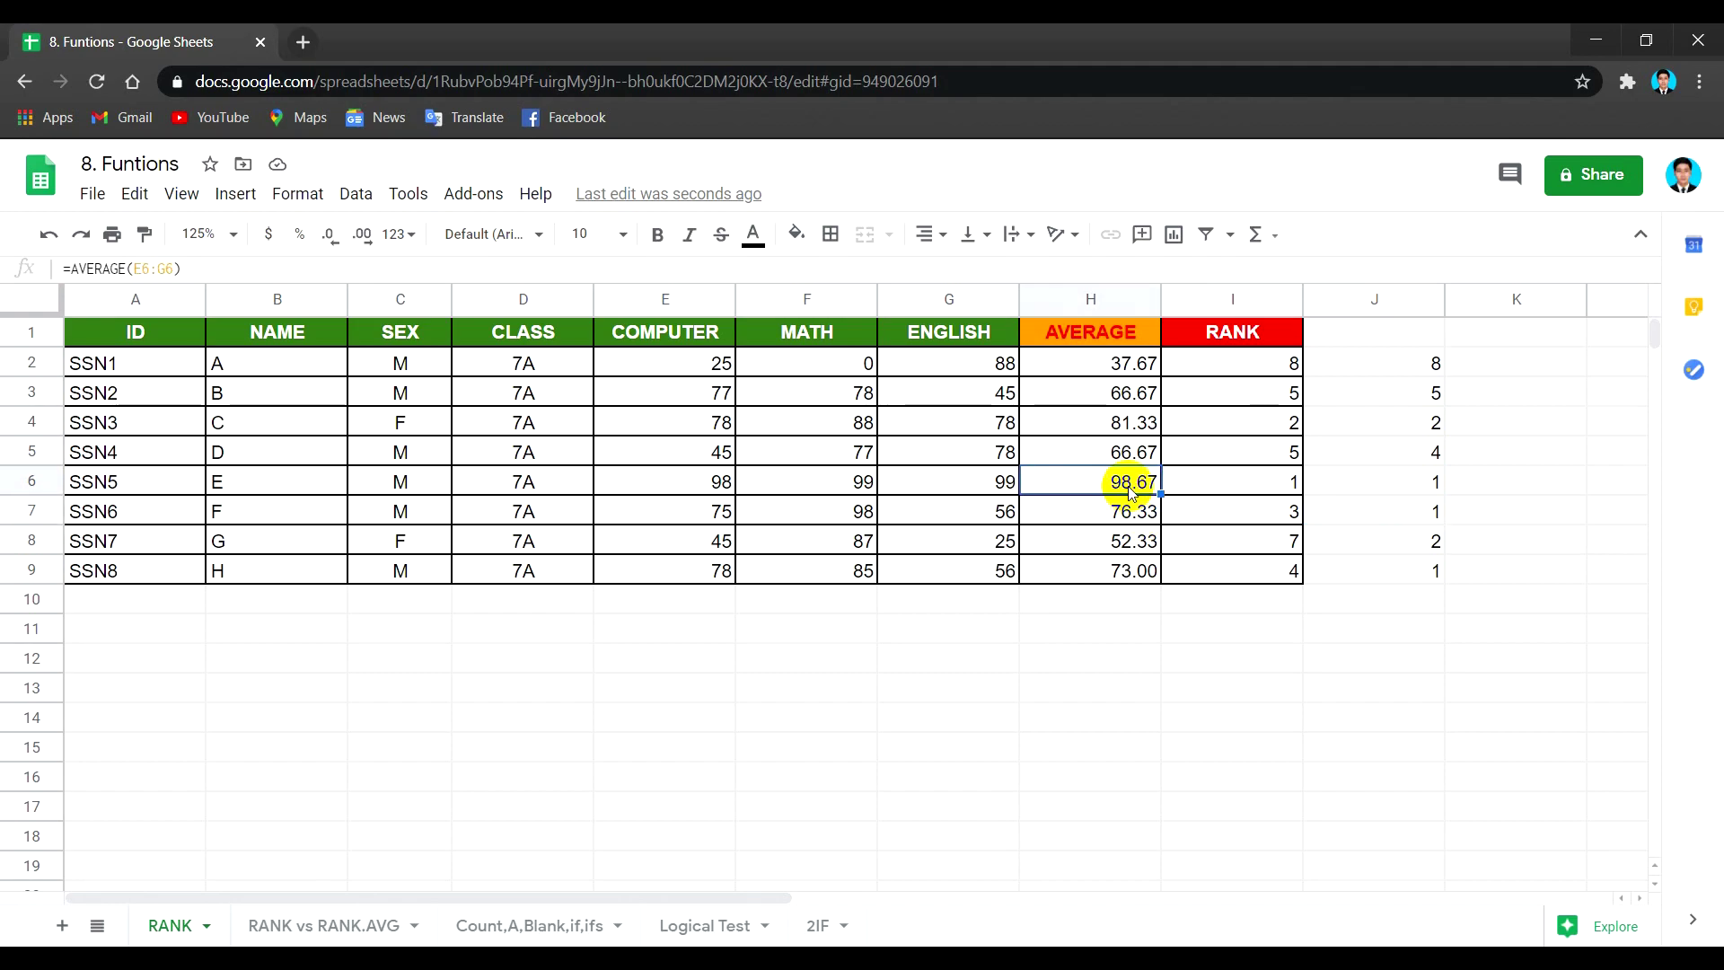
pyautogui.click(1133, 423)
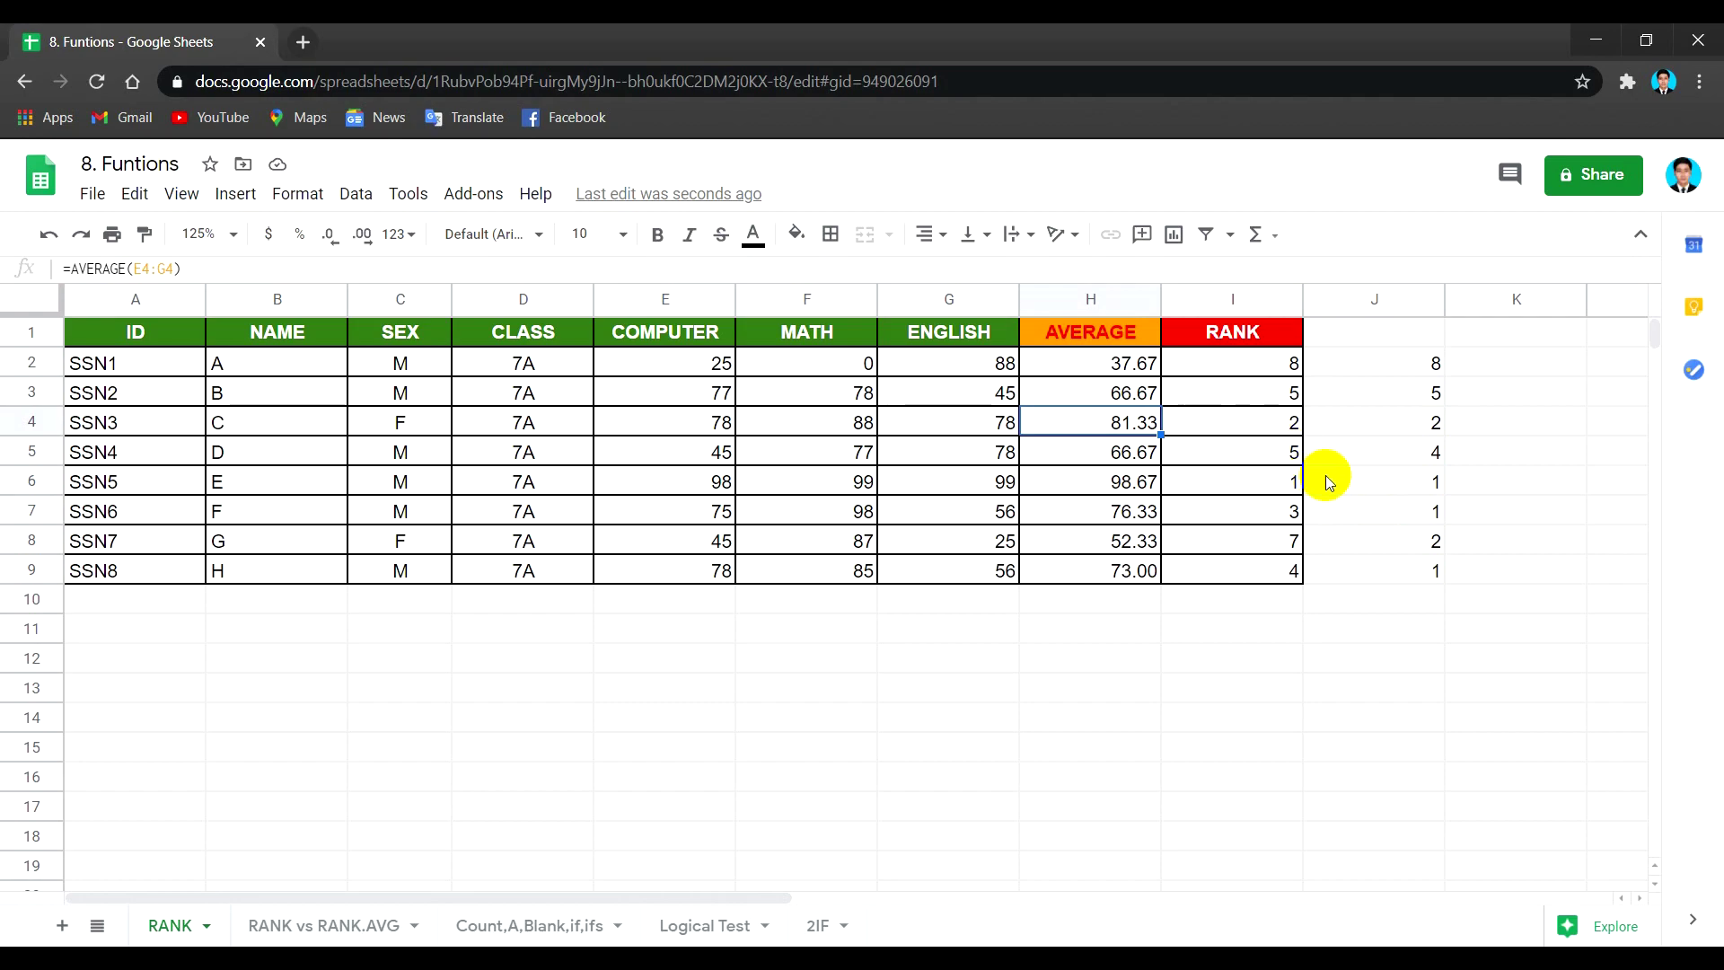
# Check I2, I9, H9 and J9 to see J9's range drift to H9:H16.
pyautogui.click(1275, 370)
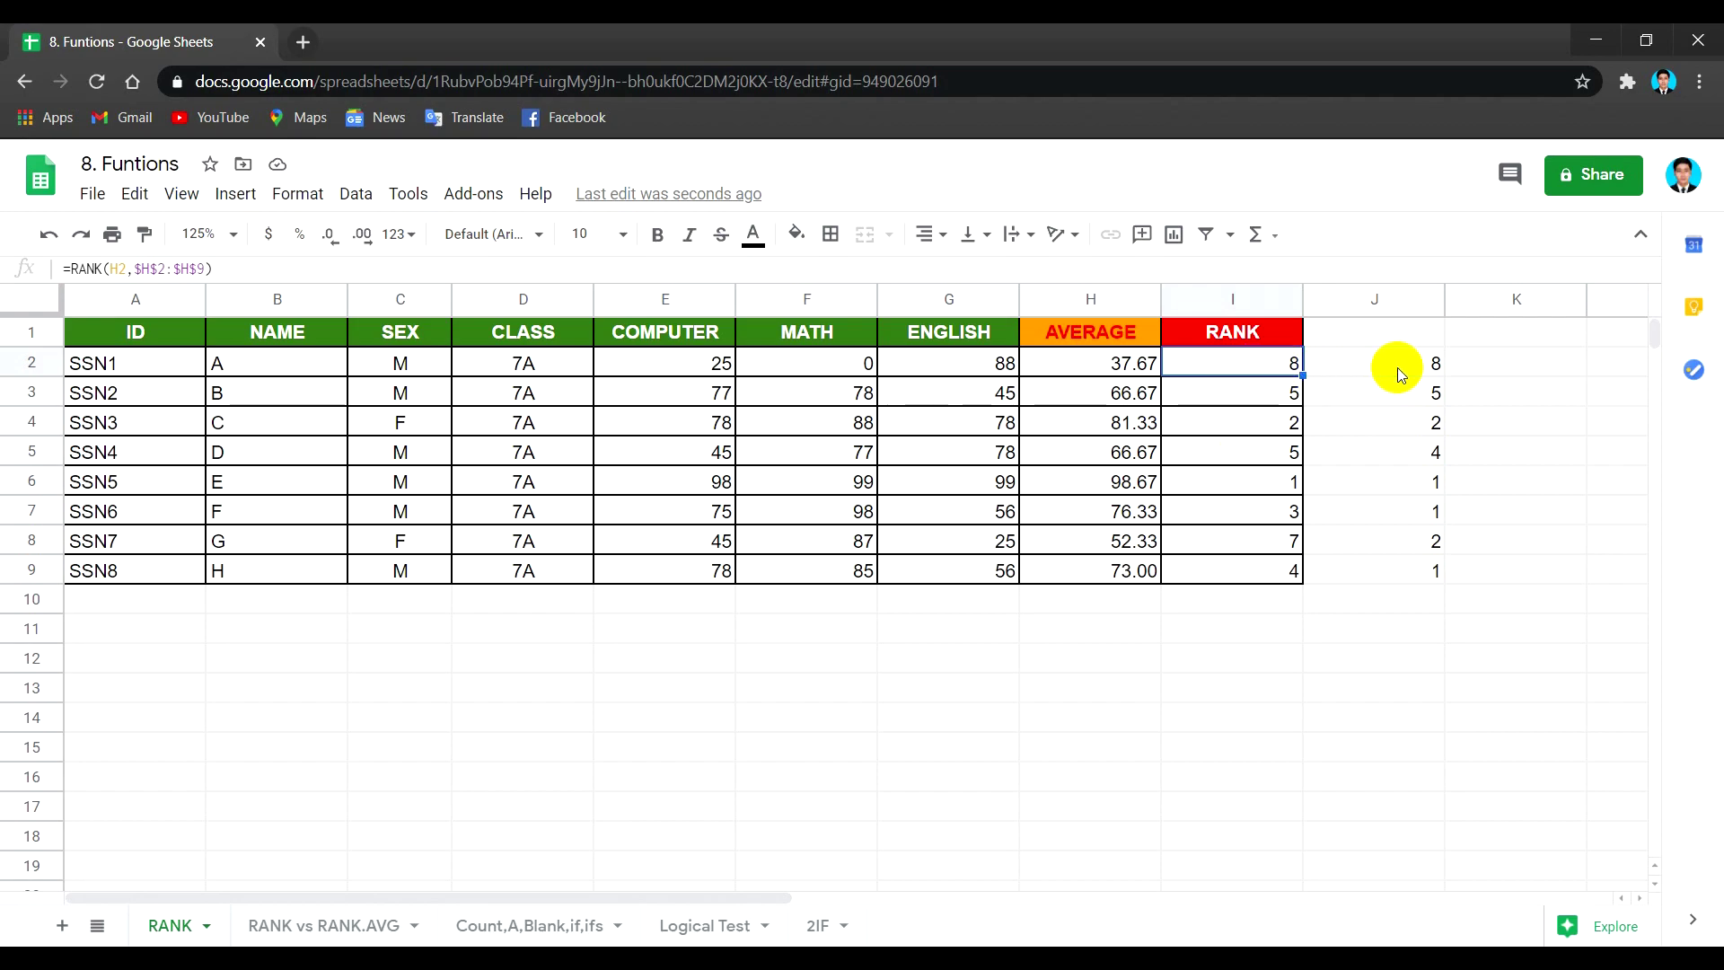
pyautogui.click(1260, 572)
pyautogui.click(1143, 570)
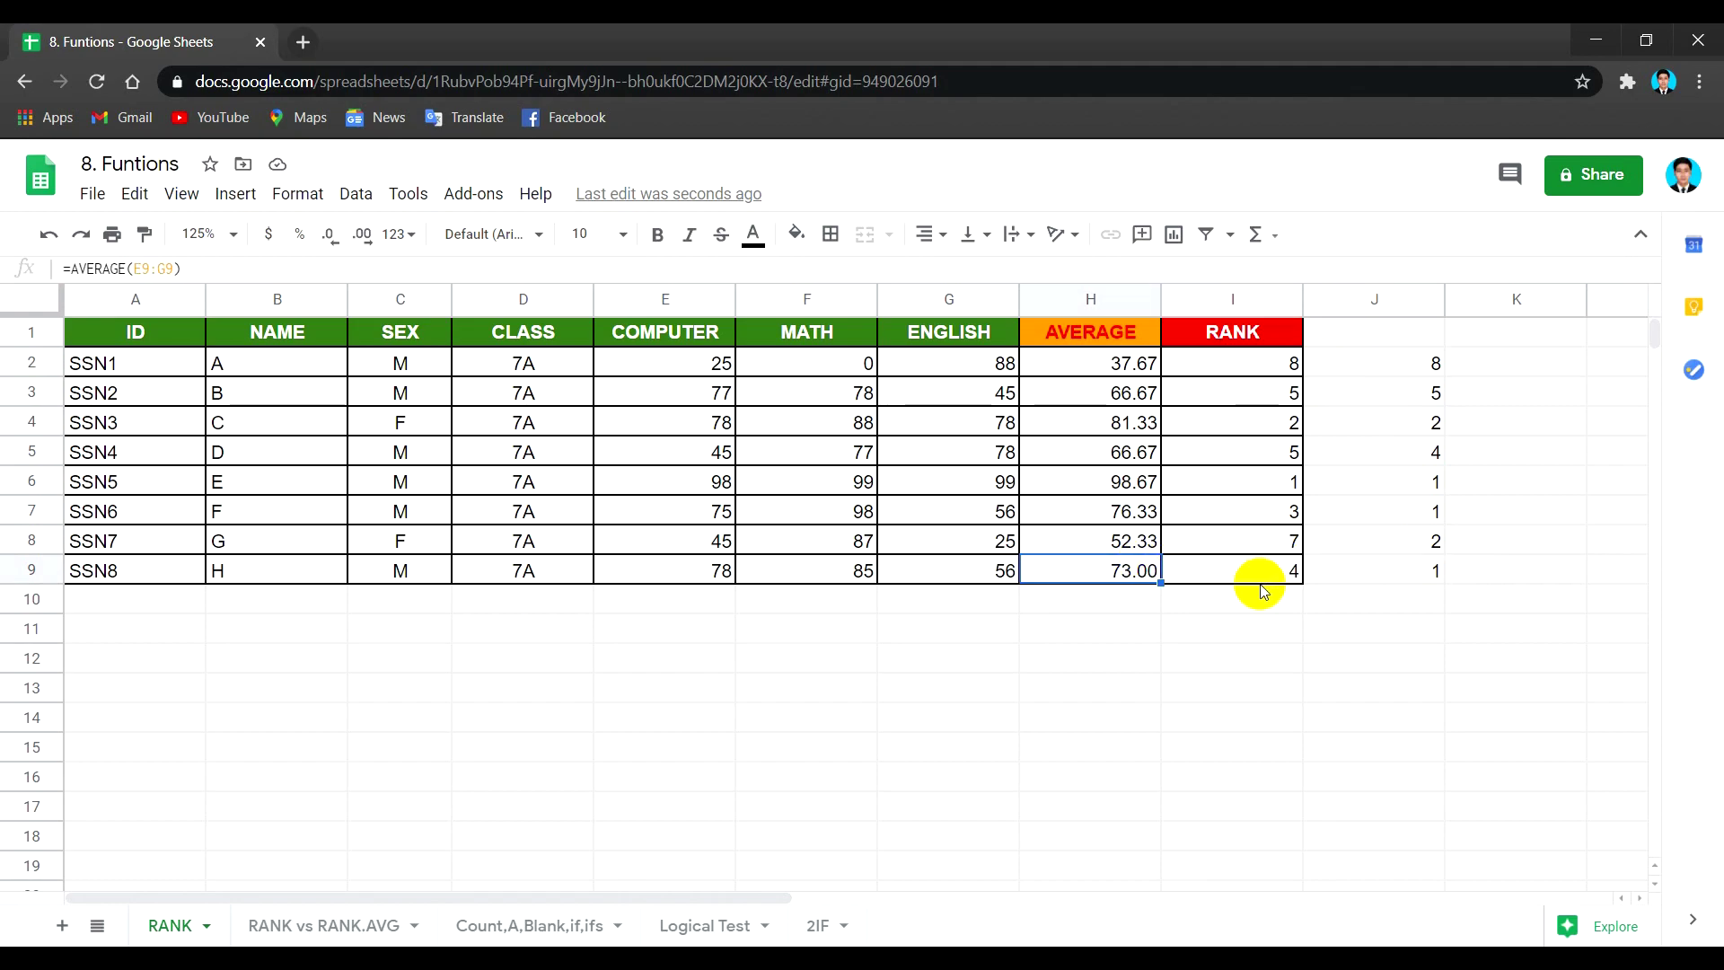
pyautogui.click(1404, 575)
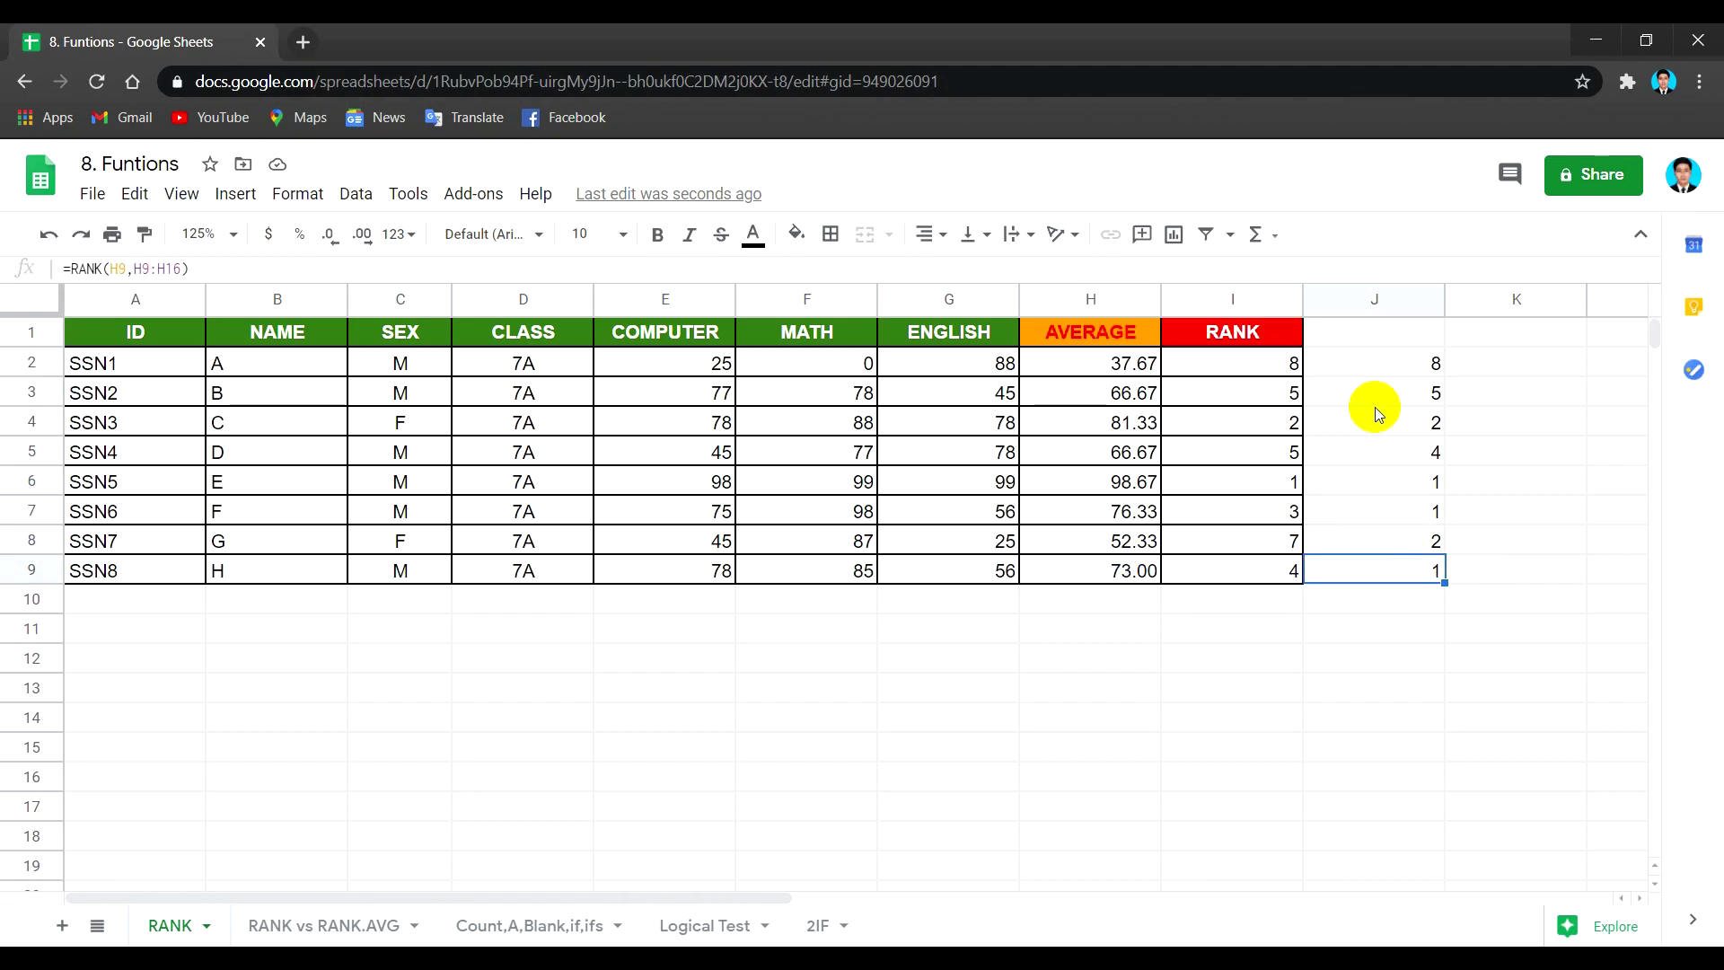
pyautogui.click(1286, 364)
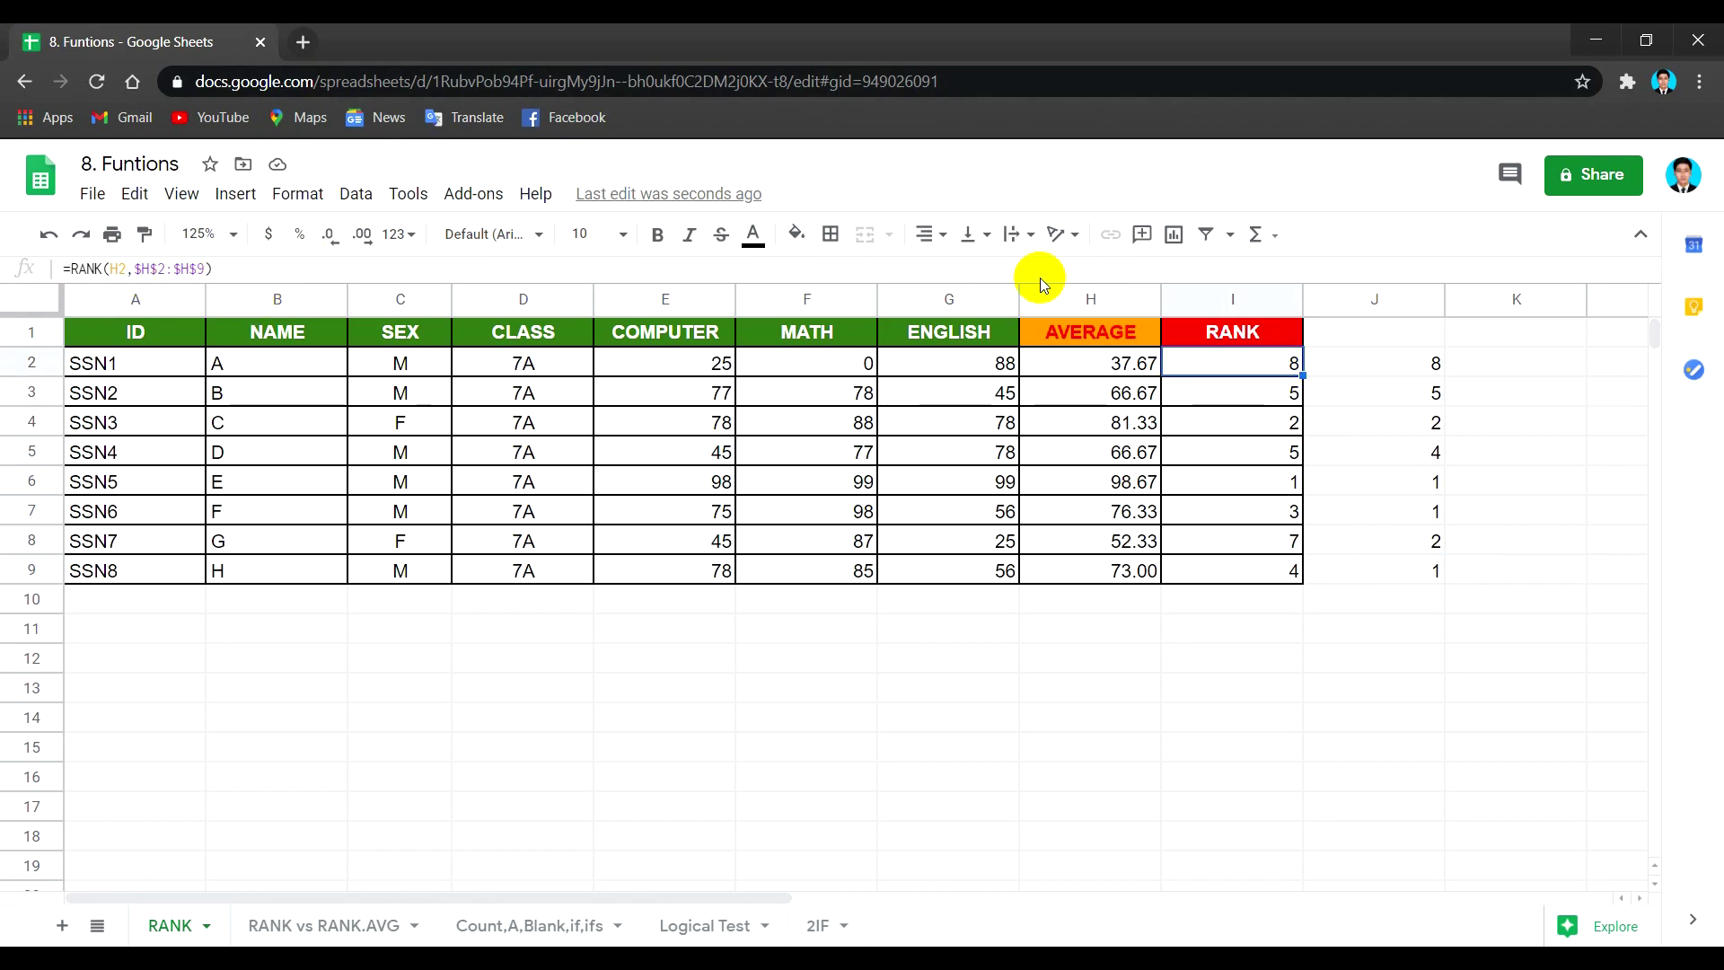
# Review I2's =RANK(H2,$H$2:$H$9) unchanged, then switch to the 'RANK vs RANK.AVG' sheet.
pyautogui.doubleClick(1284, 361)
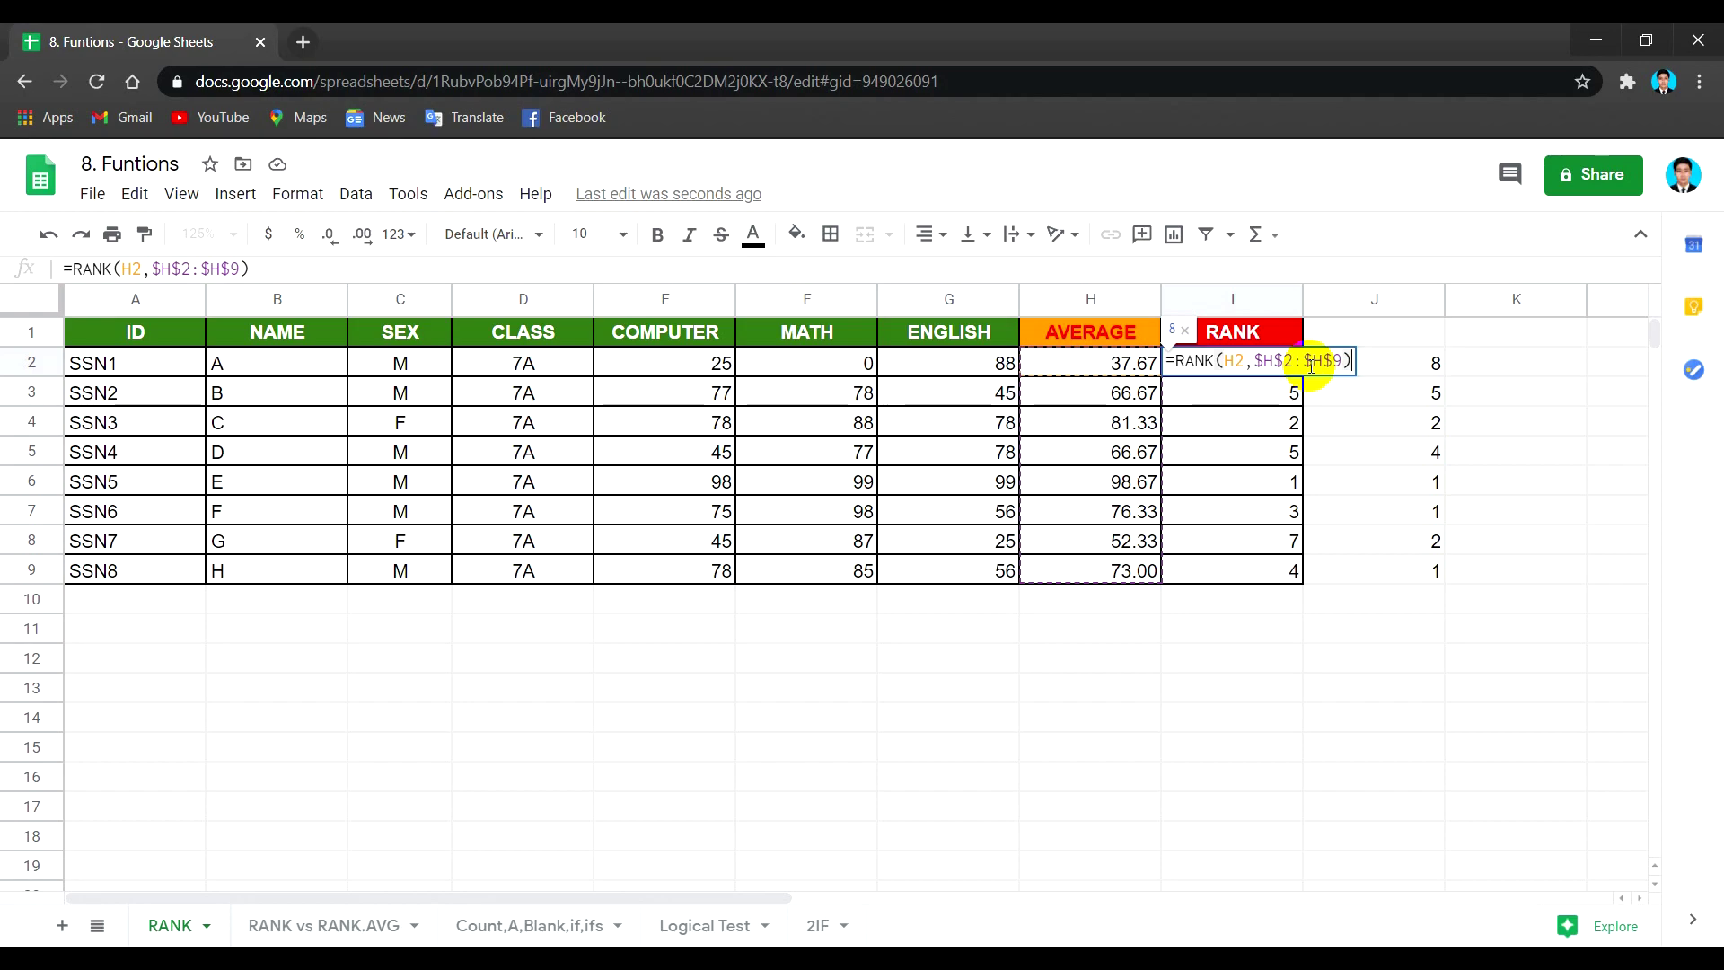
pyautogui.press('Return')
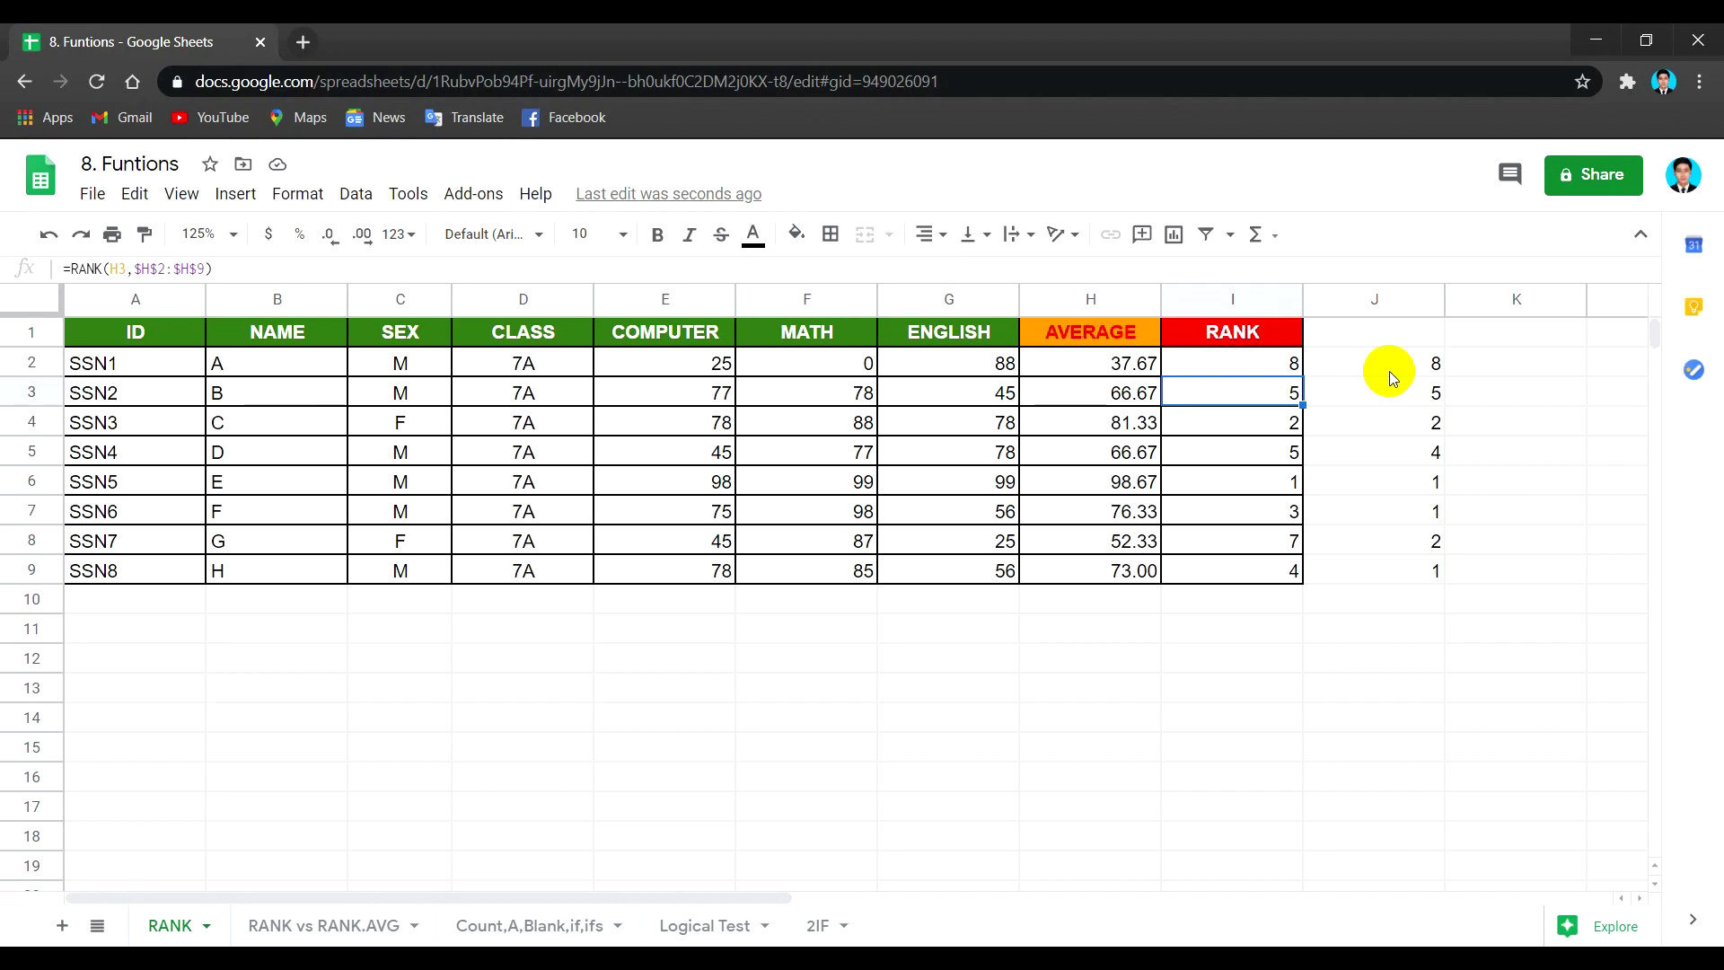
pyautogui.click(1185, 365)
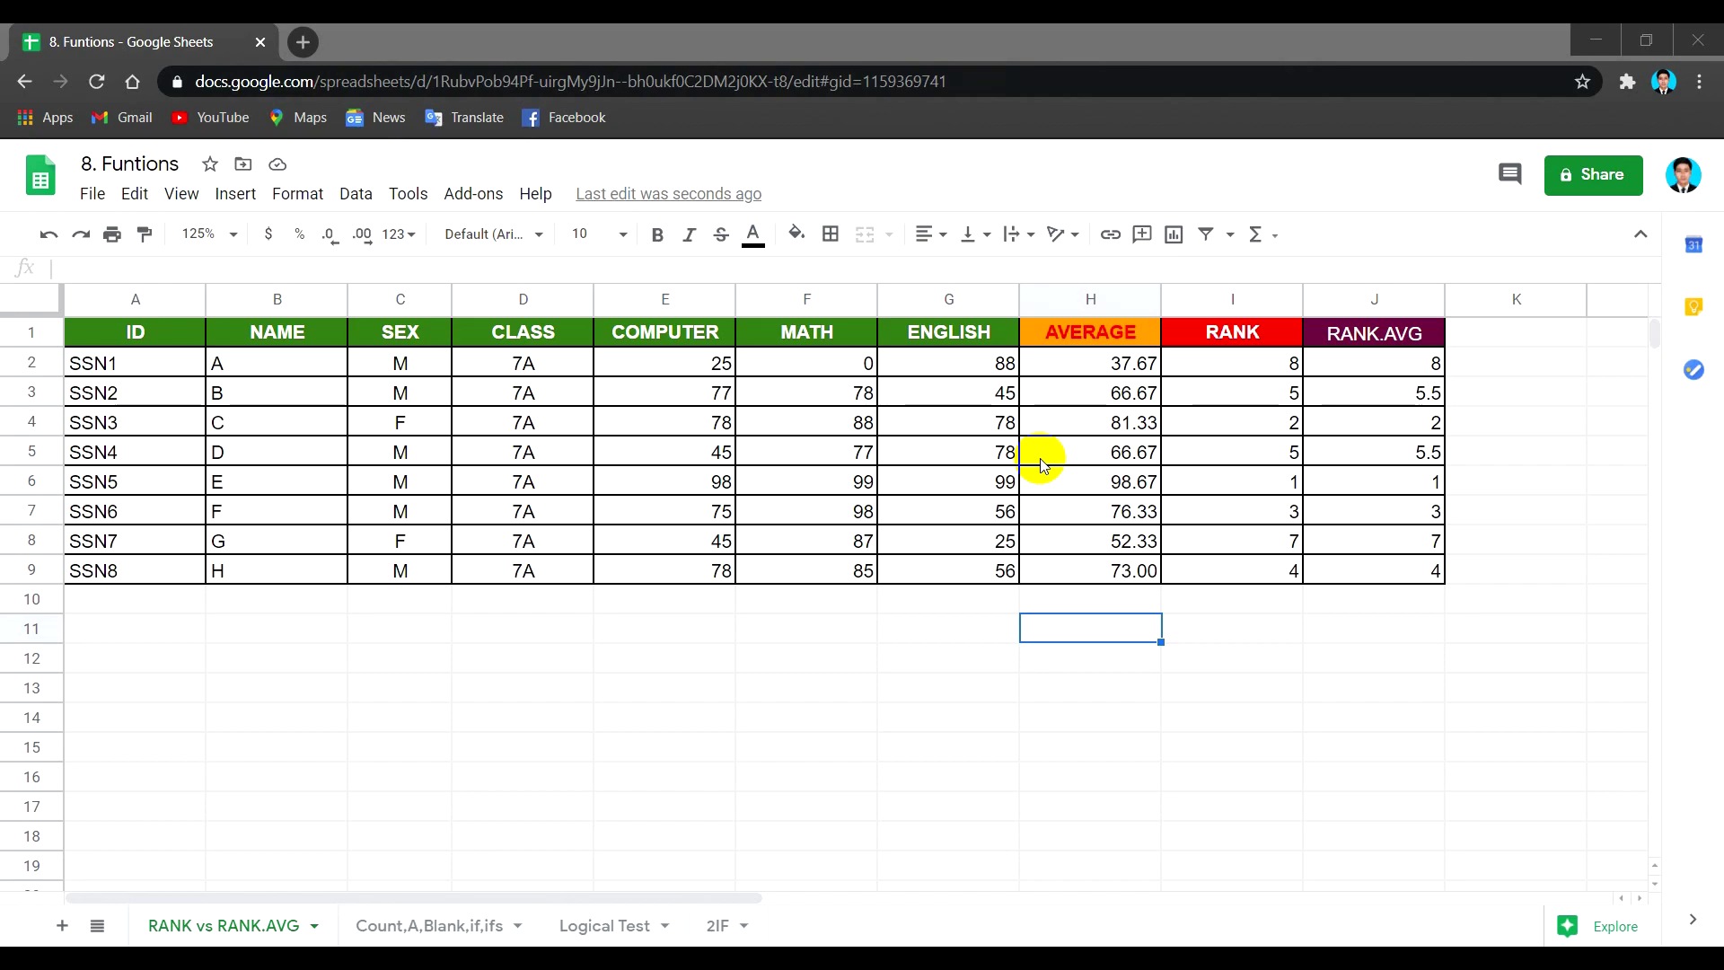
pyautogui.click(1367, 337)
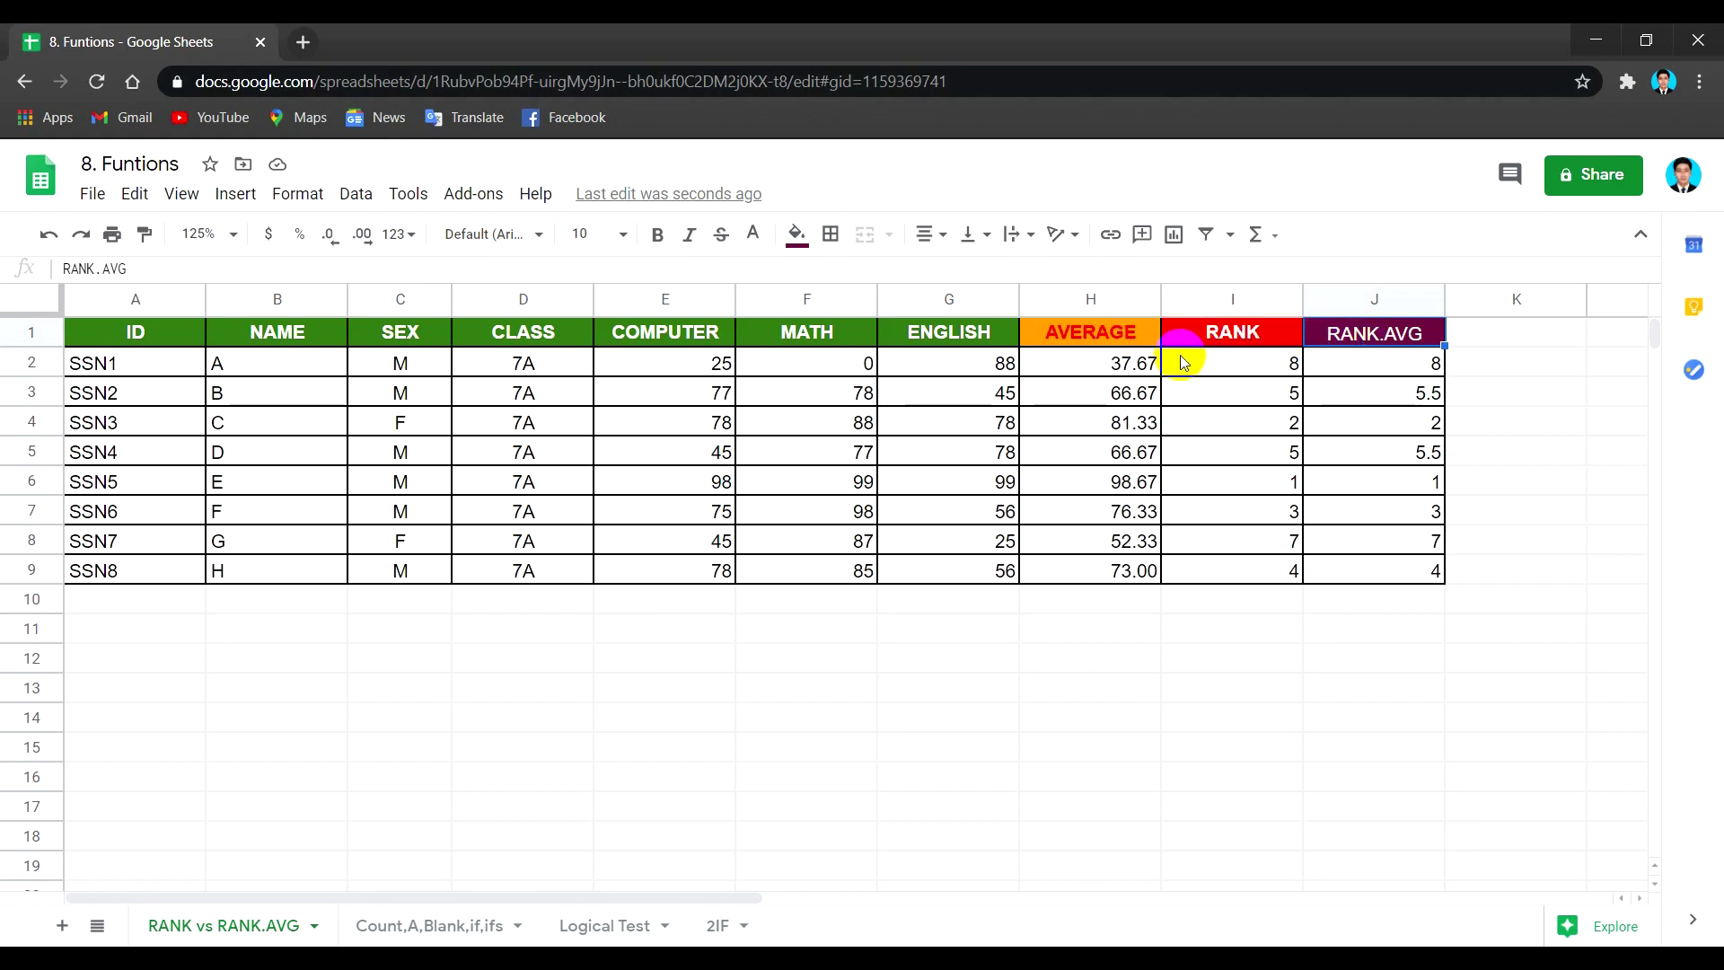
pyautogui.click(1108, 339)
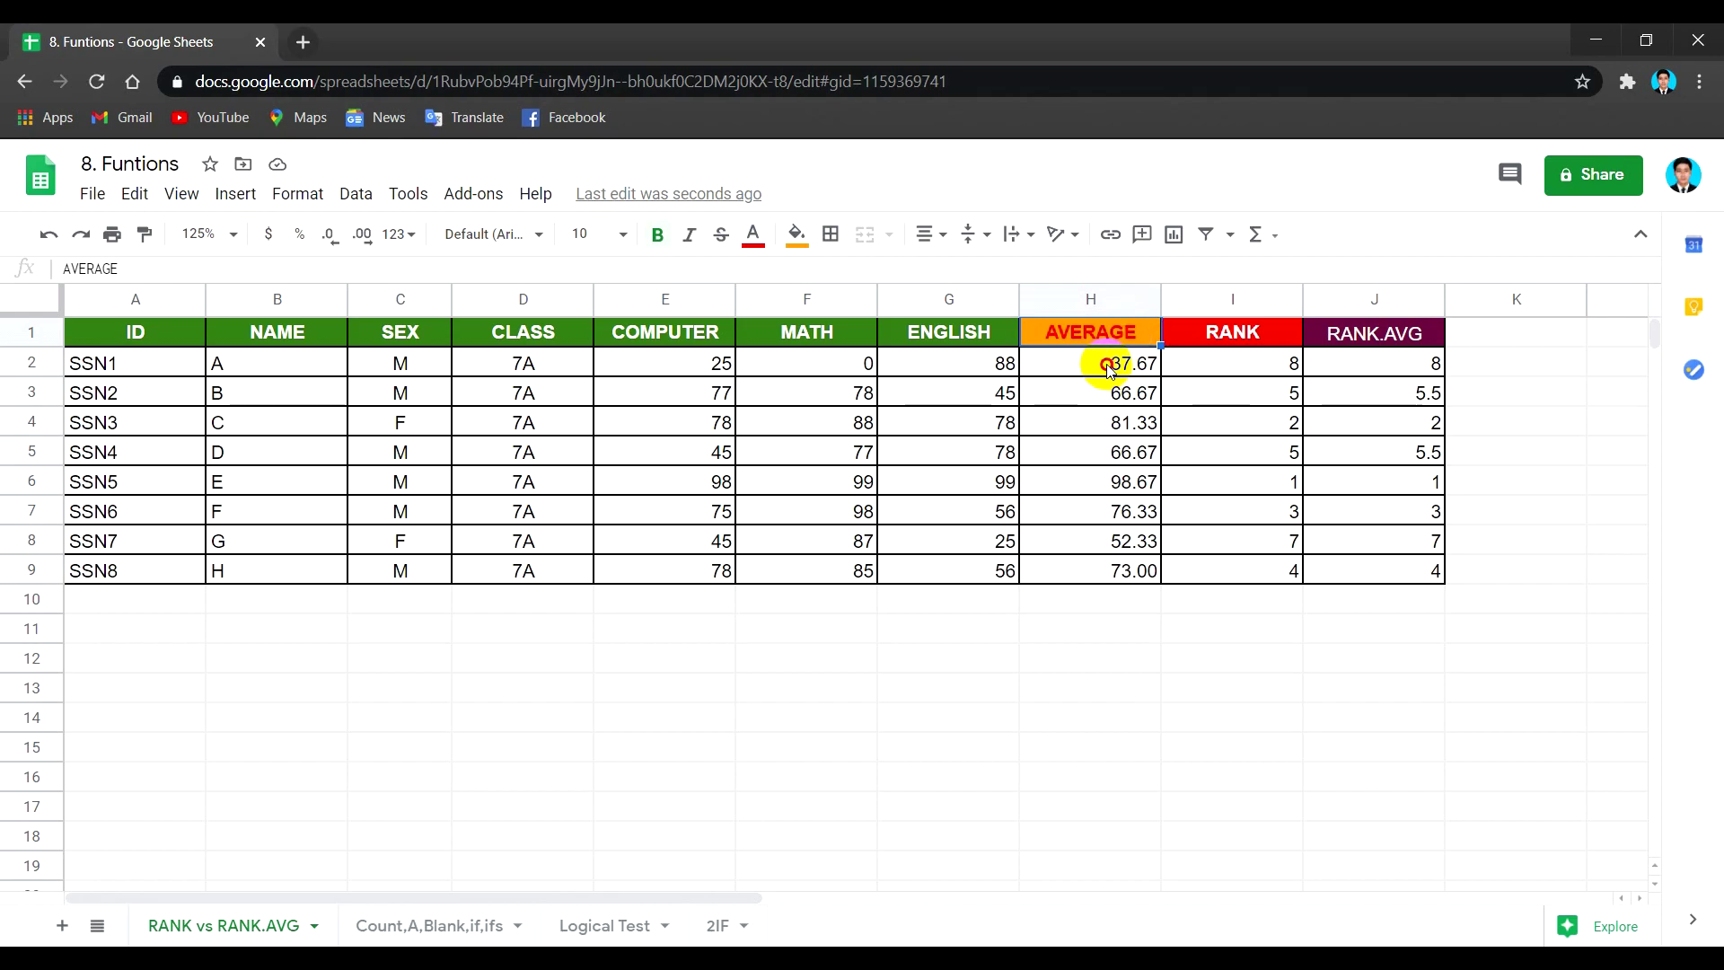
pyautogui.moveTo(1109, 372); pyautogui.dragTo(1106, 571)
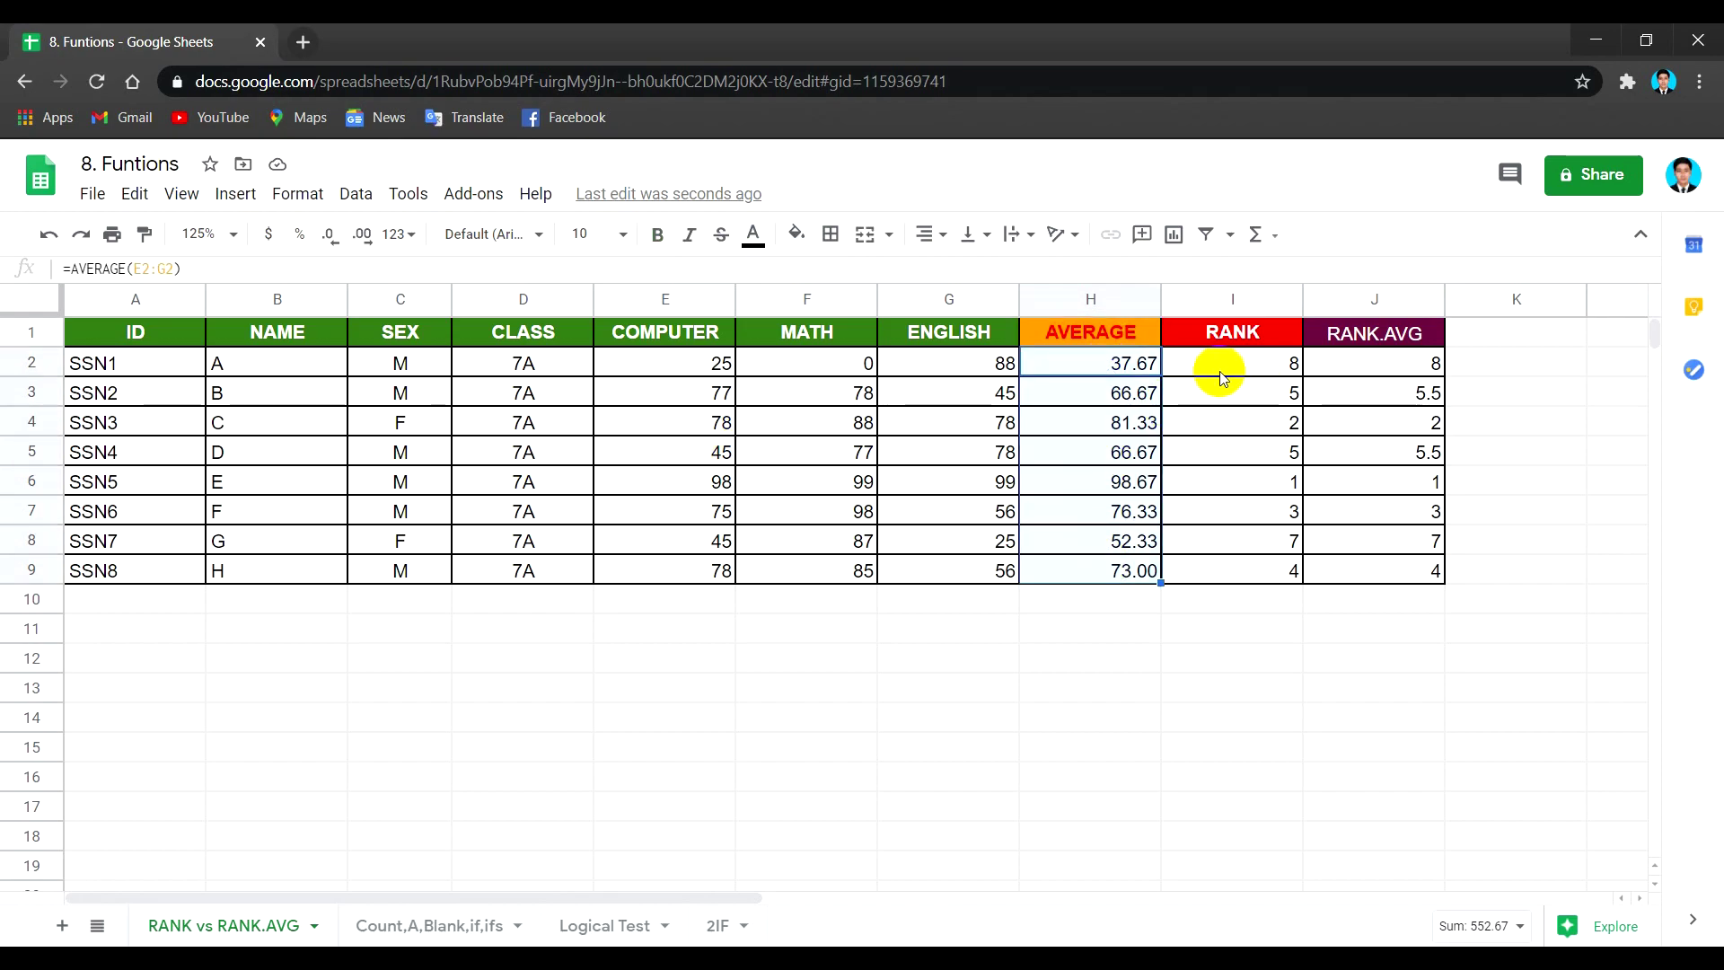
pyautogui.click(135, 334)
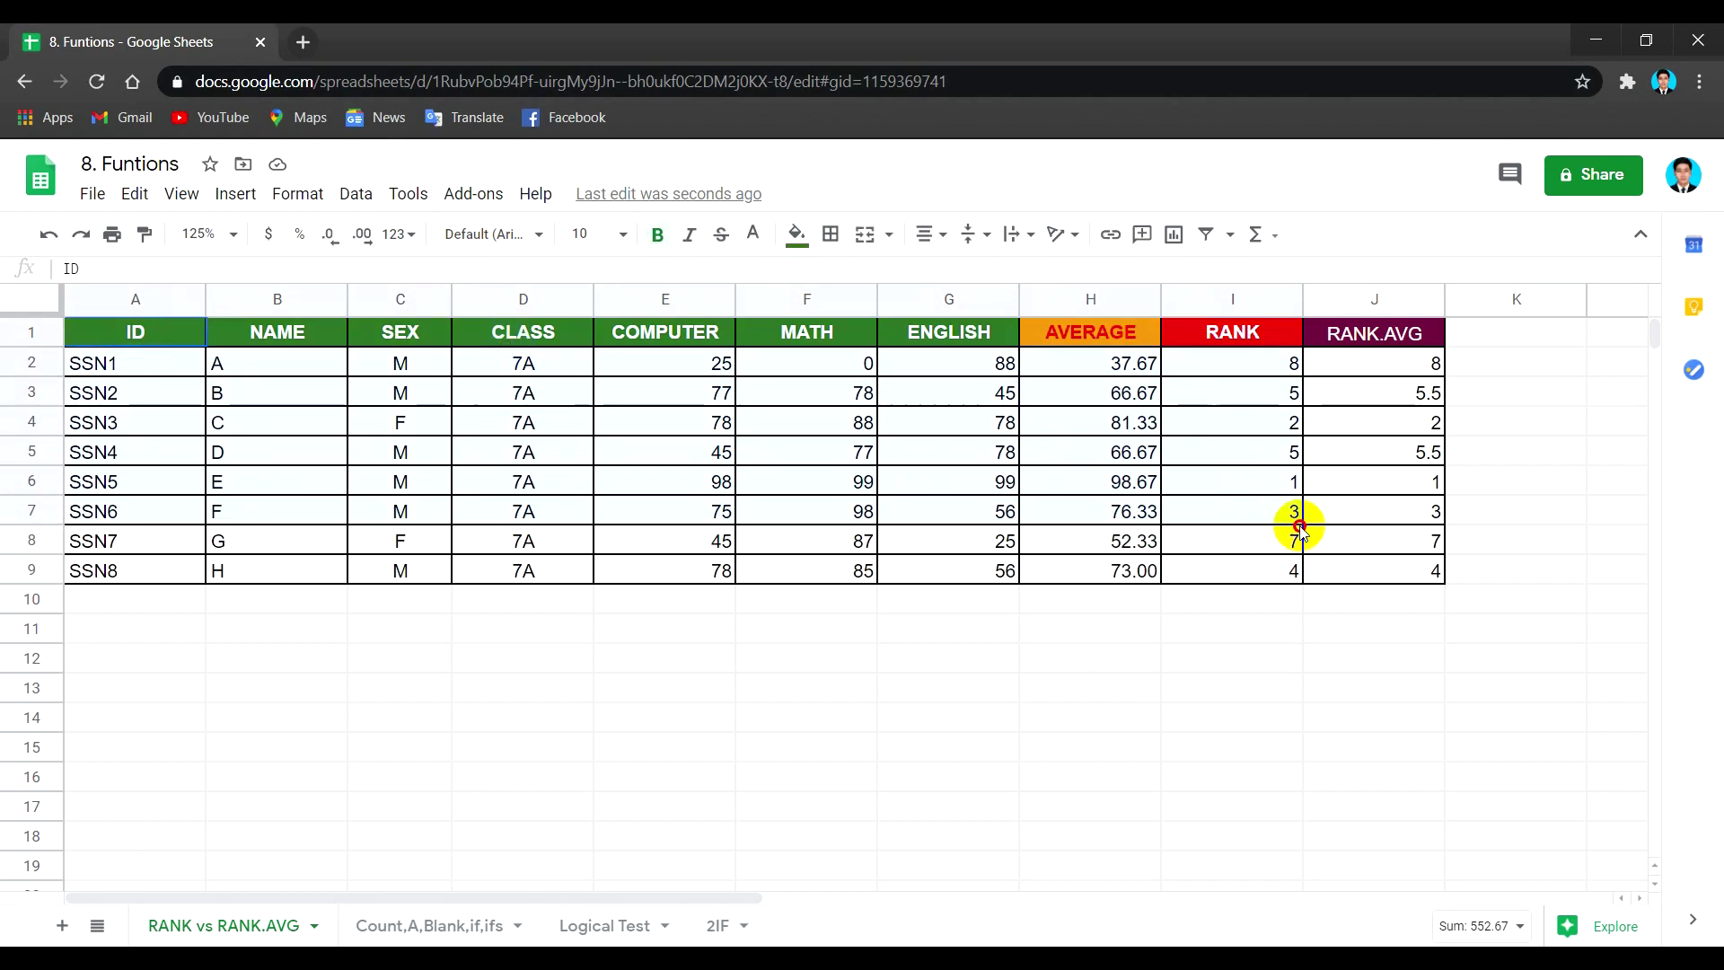
pyautogui.click(643, 395)
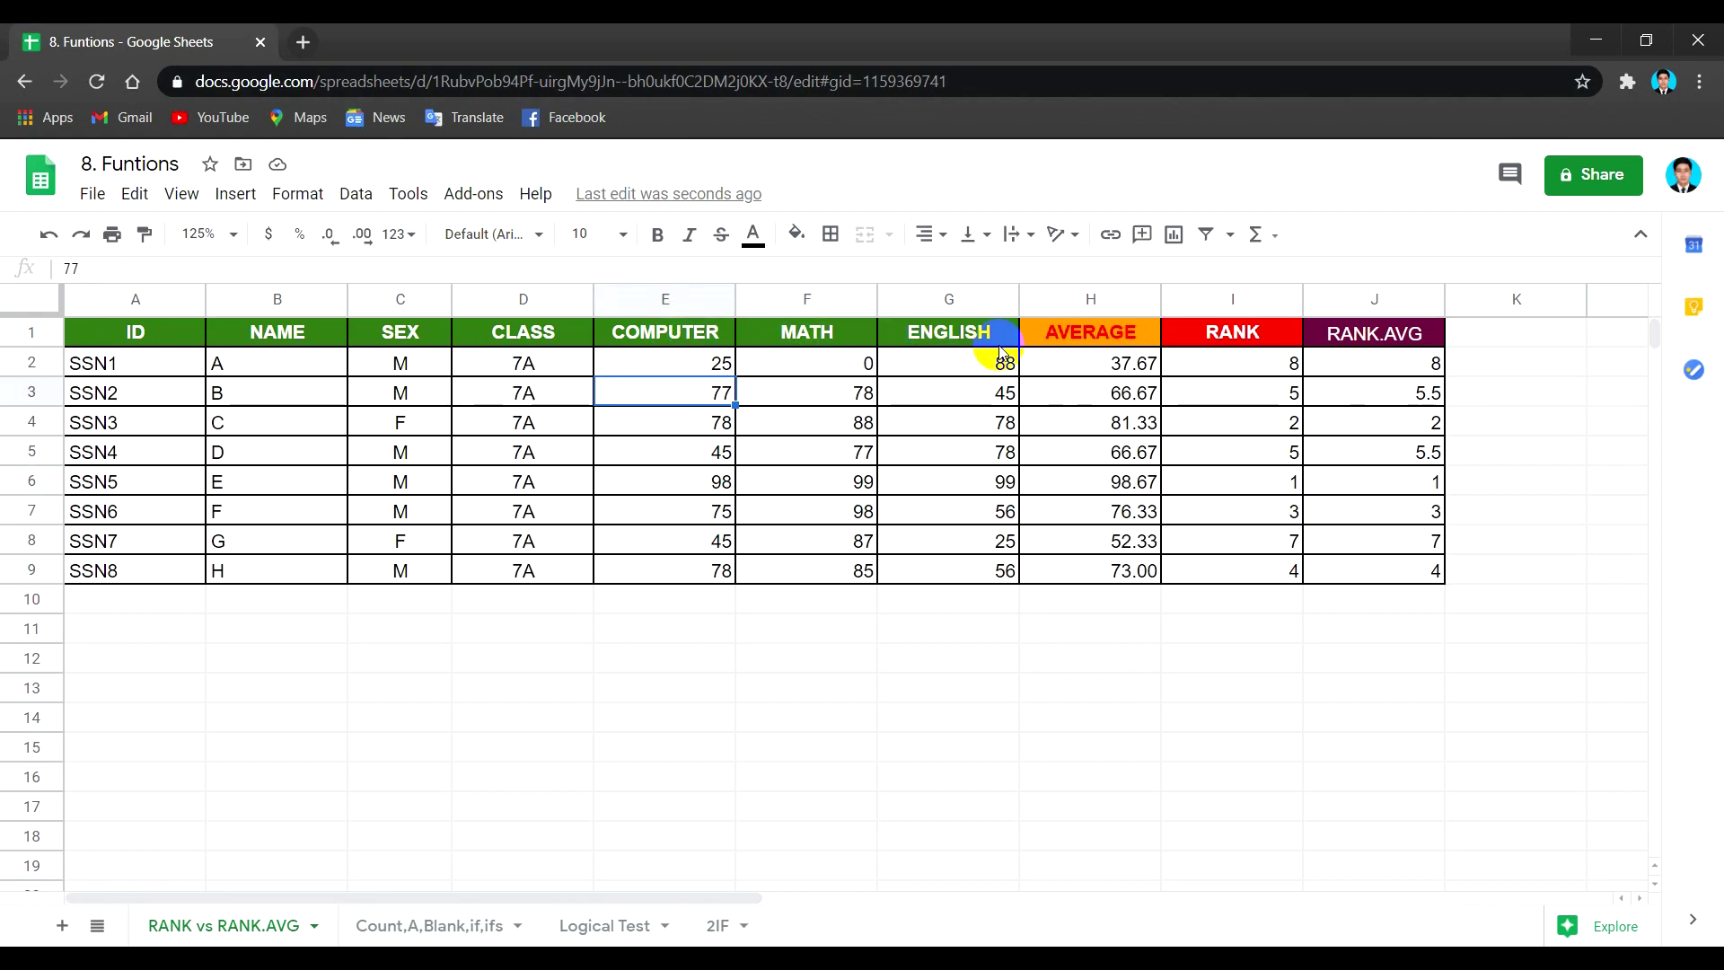
pyautogui.moveTo(673, 361); pyautogui.dragTo(978, 565)
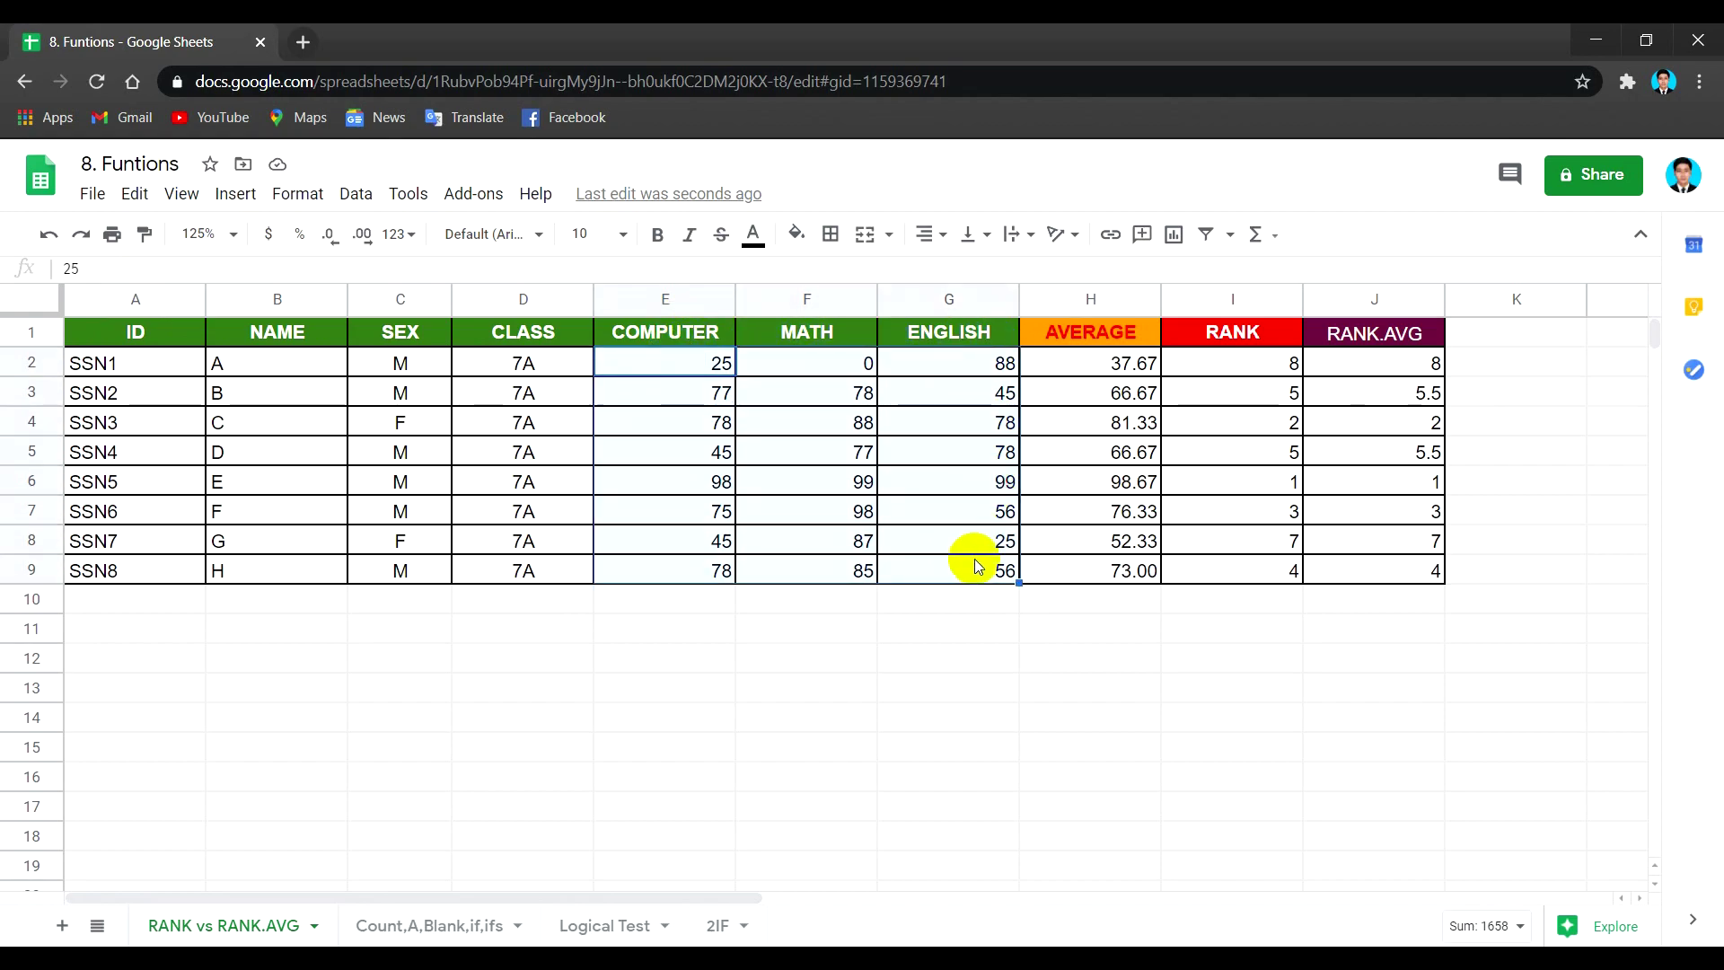
pyautogui.moveTo(1113, 361); pyautogui.dragTo(1111, 567)
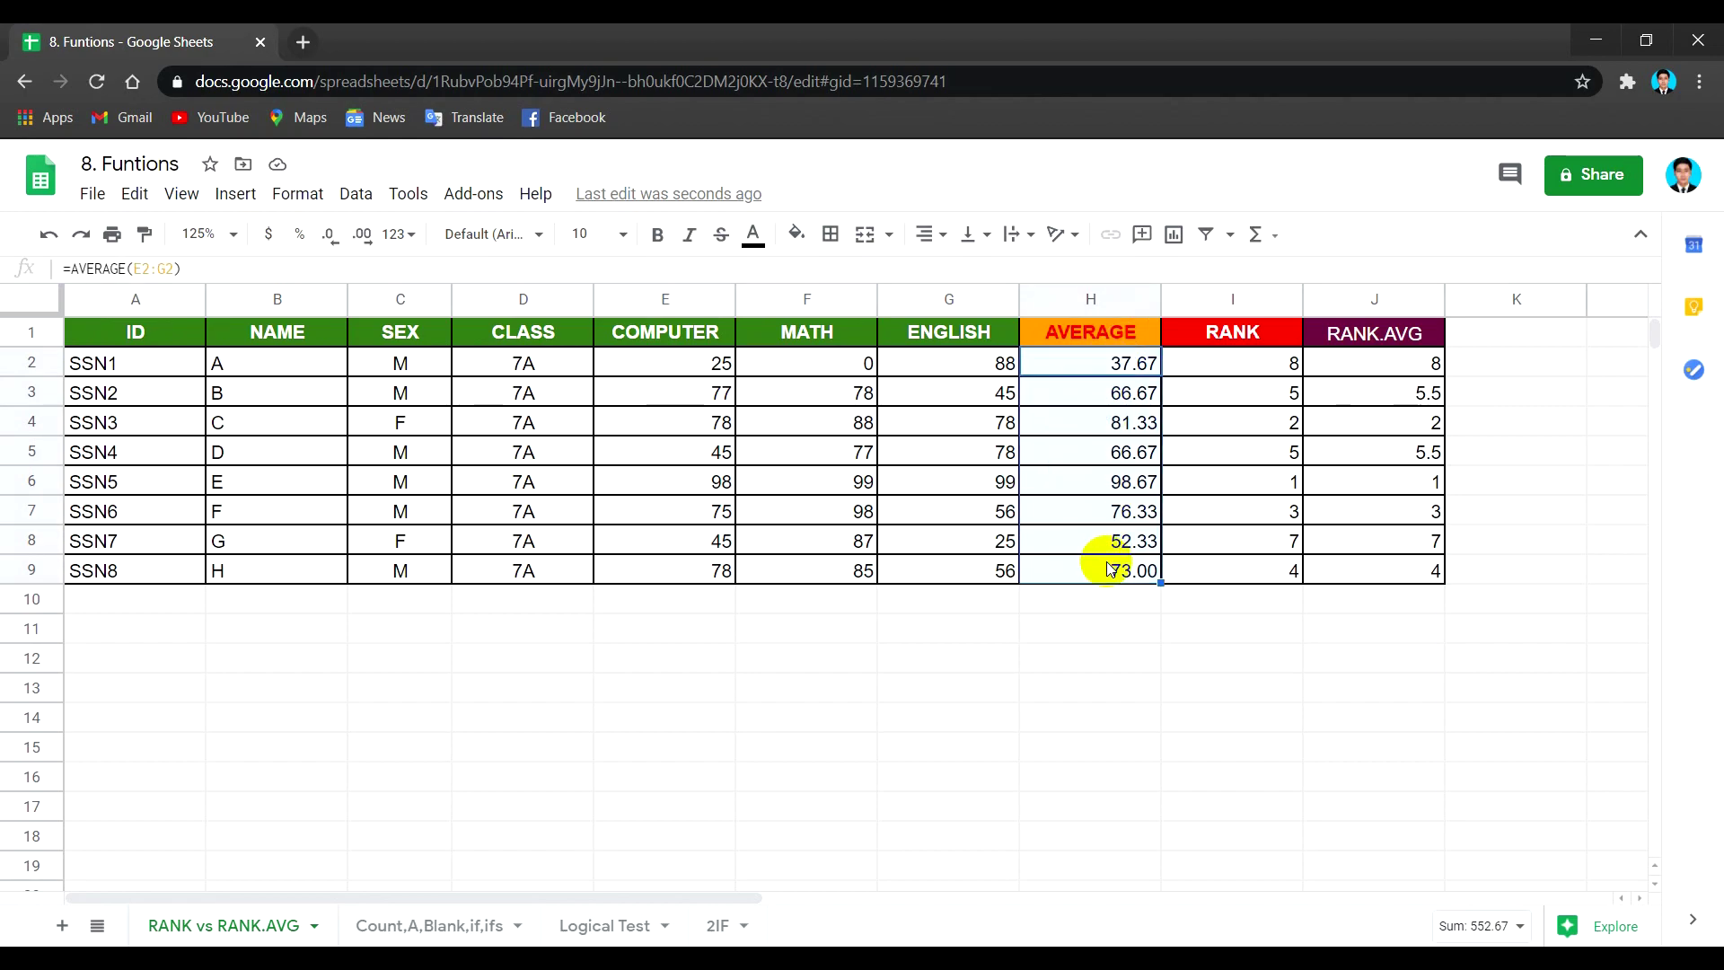
pyautogui.moveTo(1231, 361); pyautogui.dragTo(1233, 561)
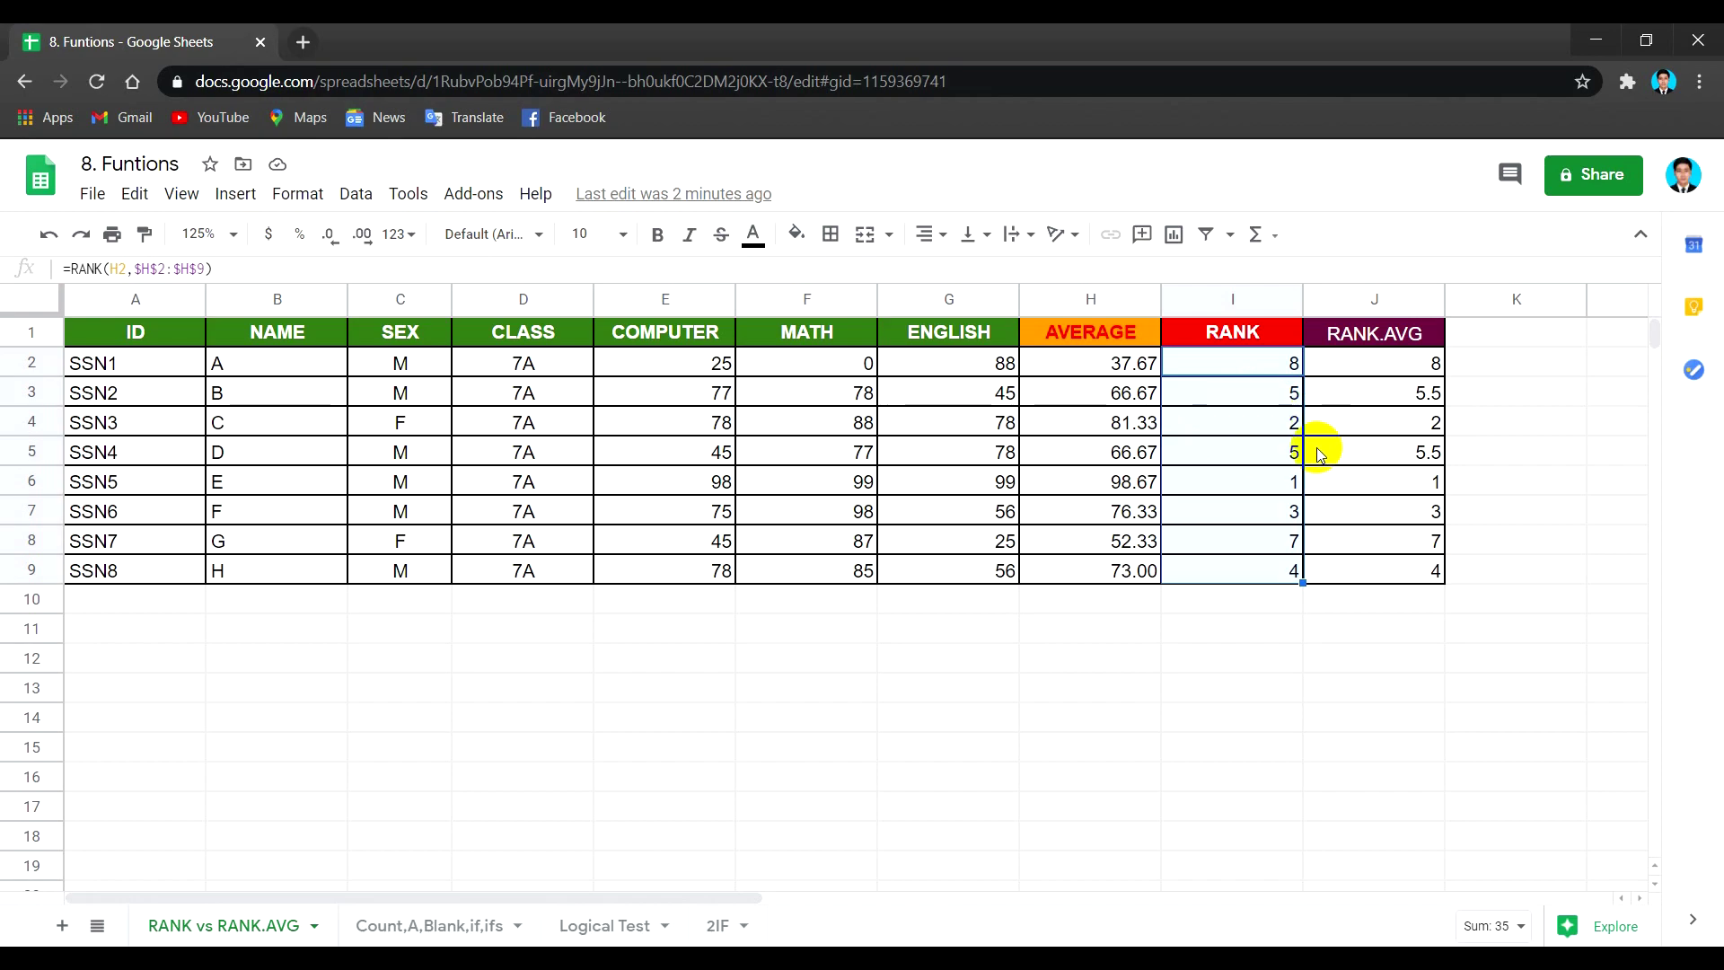
pyautogui.click(1130, 459)
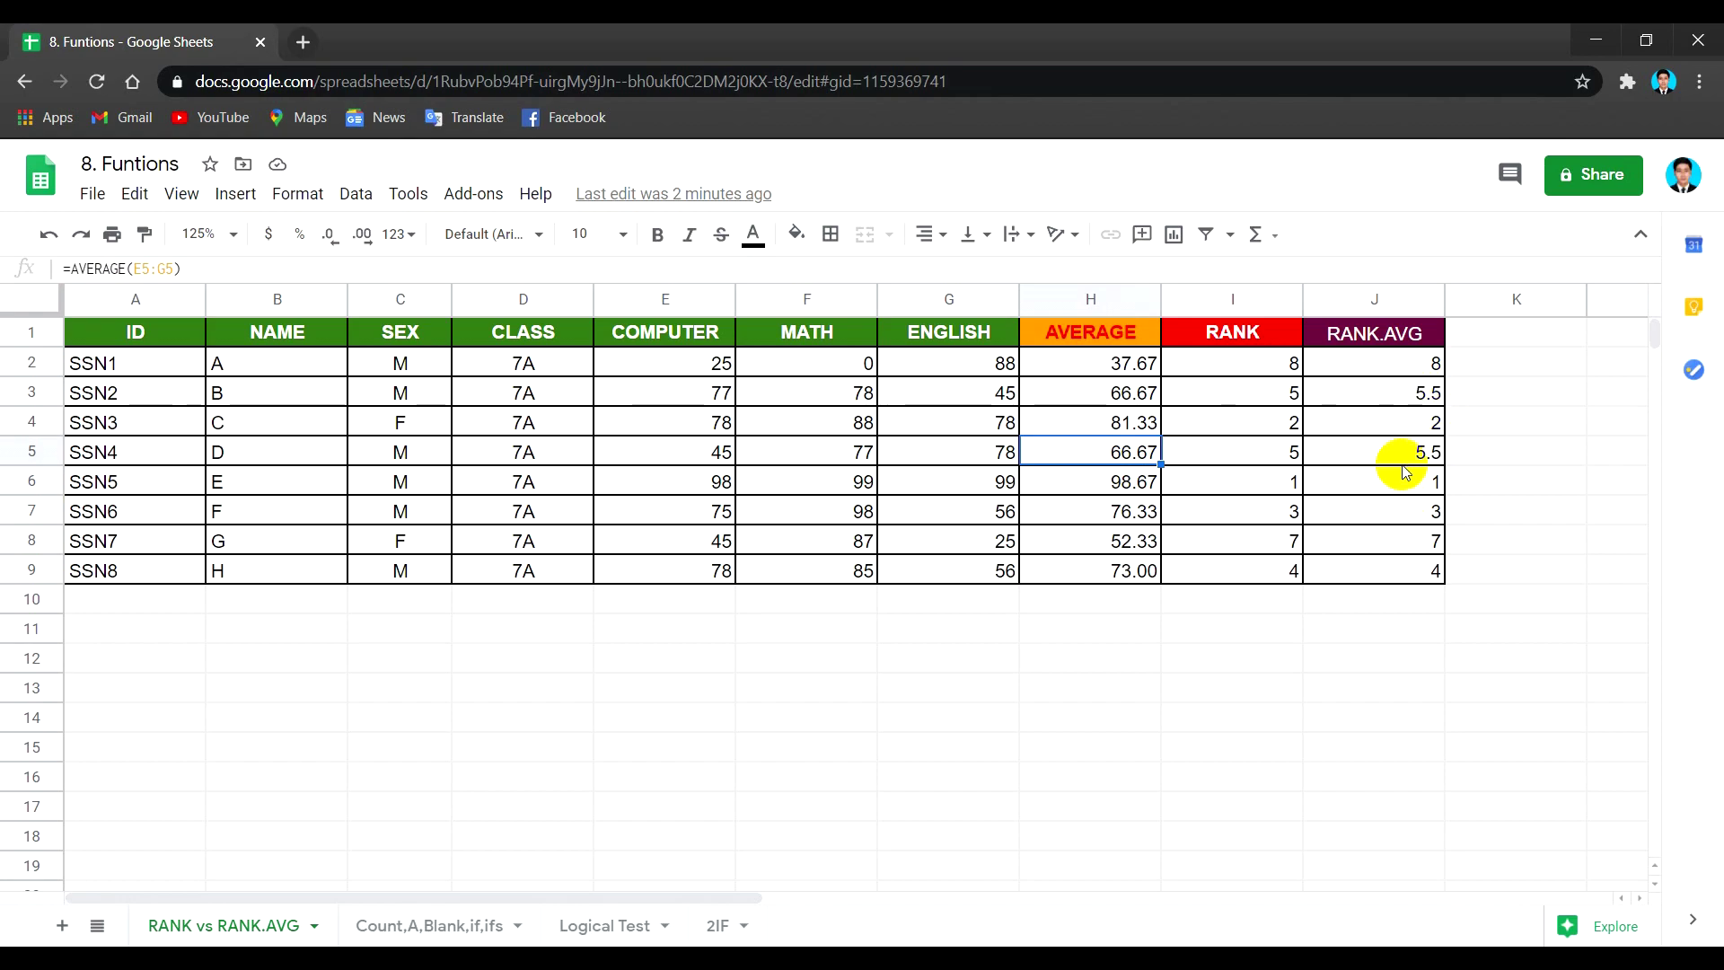
pyautogui.click(1286, 459)
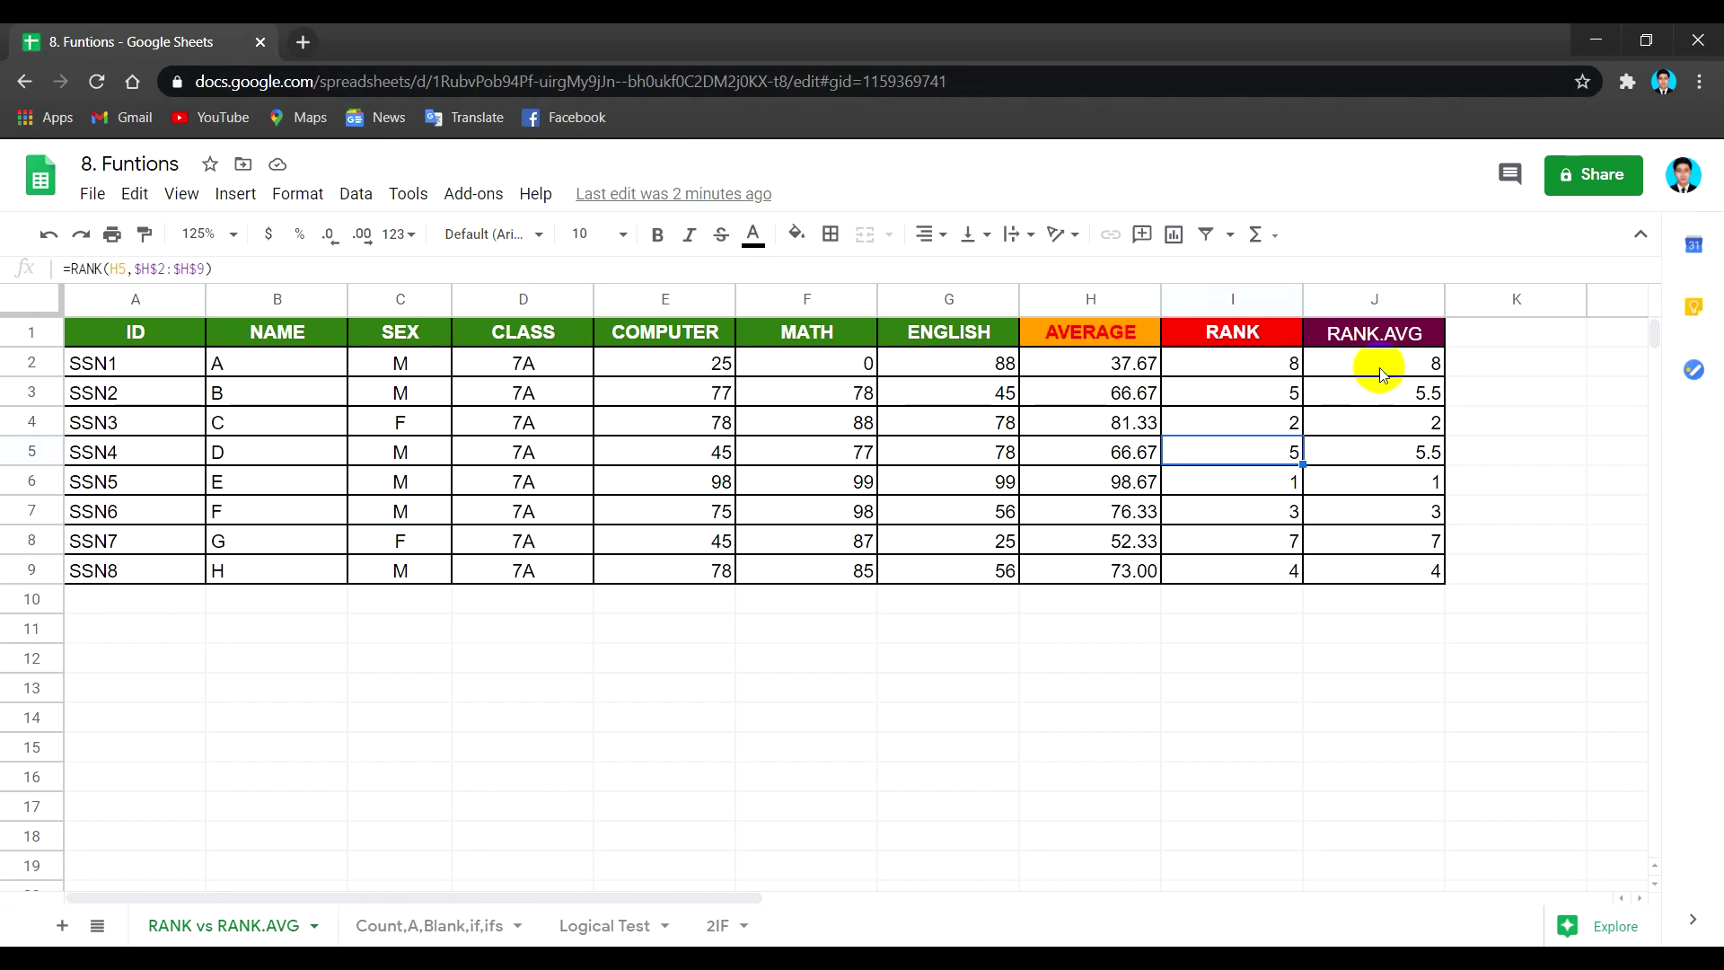
pyautogui.click(1400, 400)
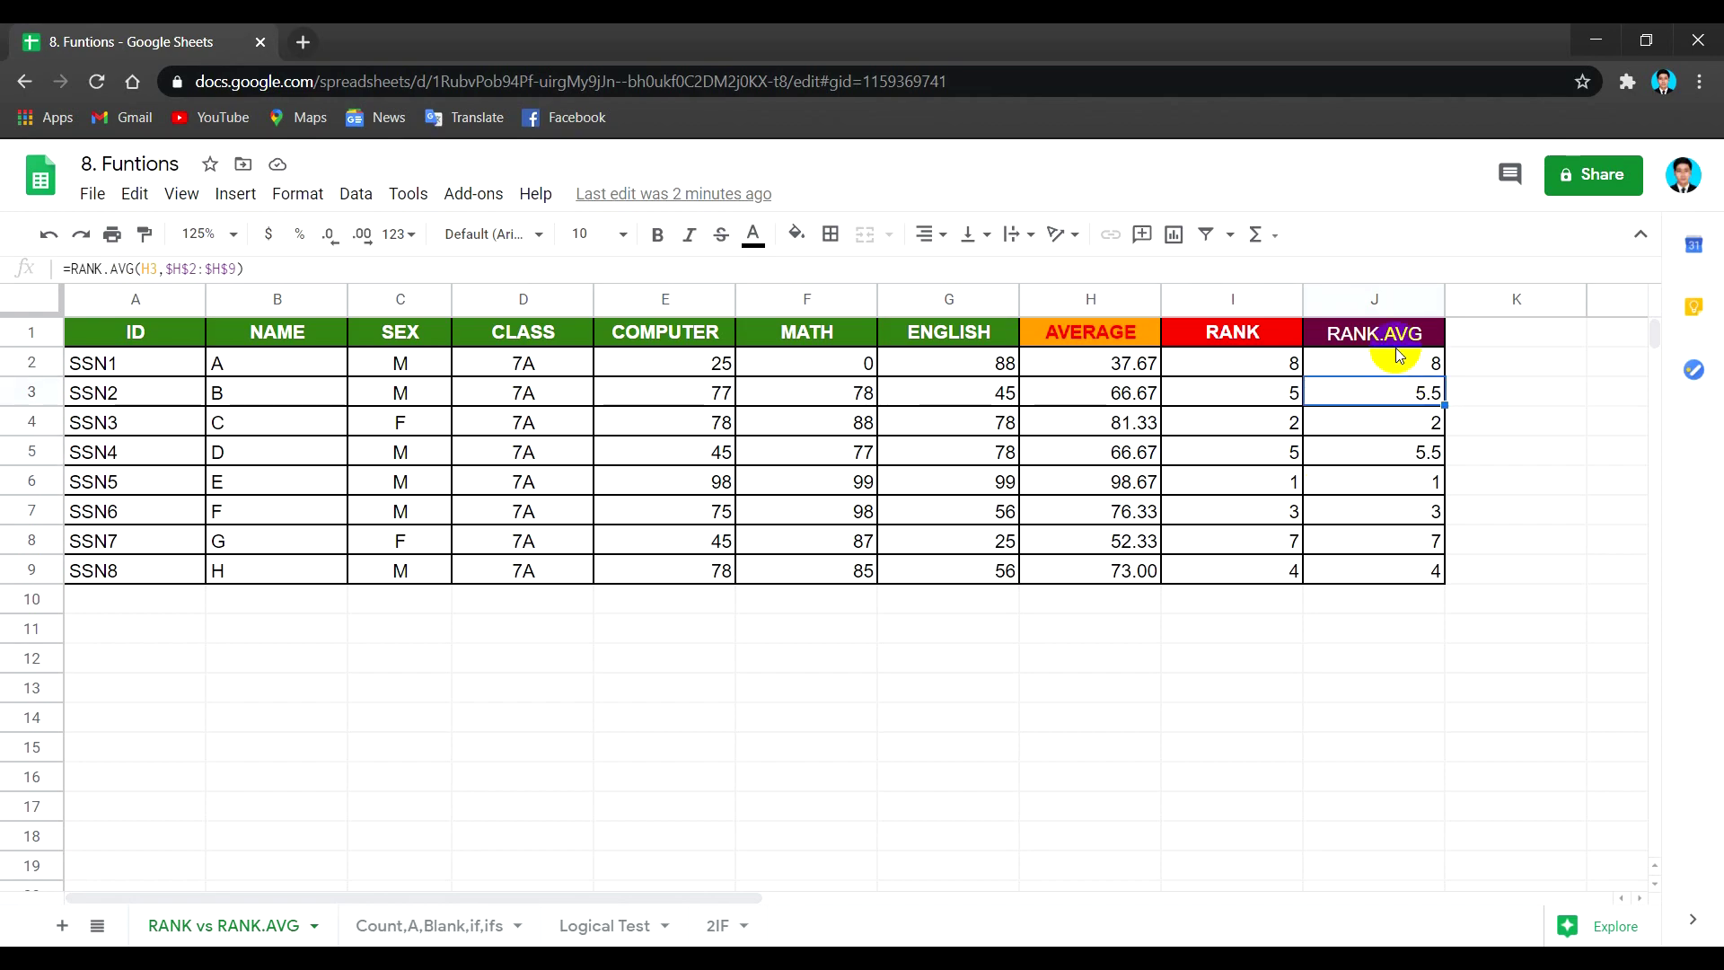
pyautogui.moveTo(1397, 360); pyautogui.dragTo(1390, 558)
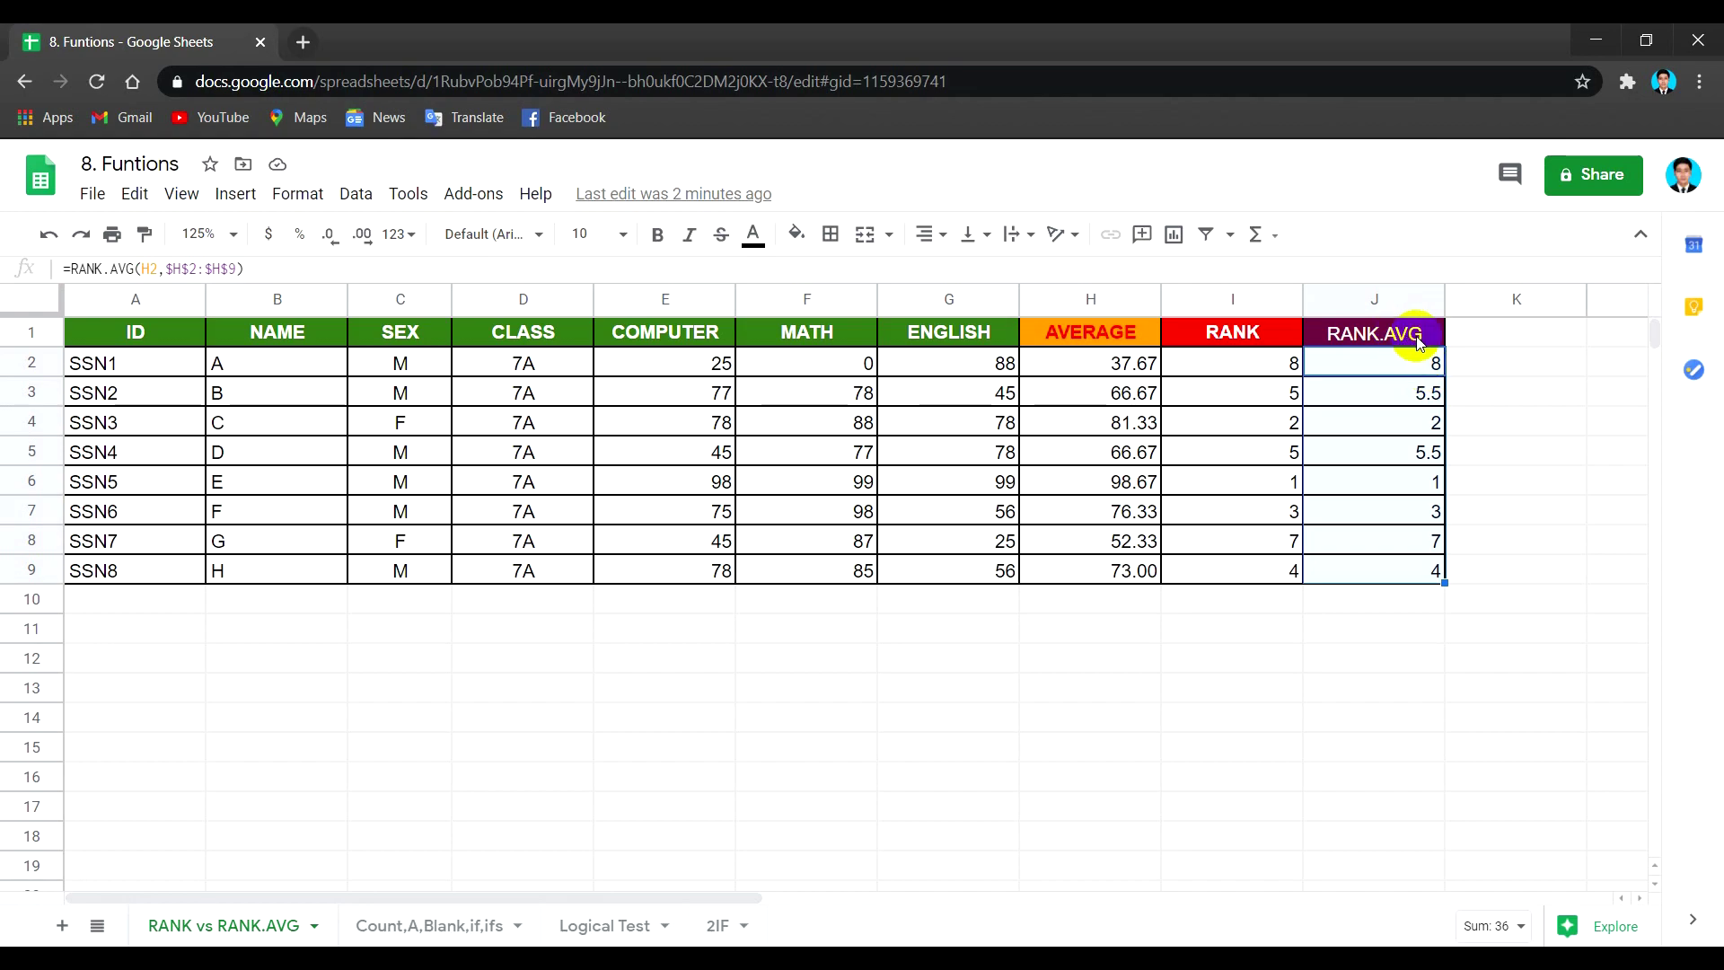
pyautogui.click(1284, 375)
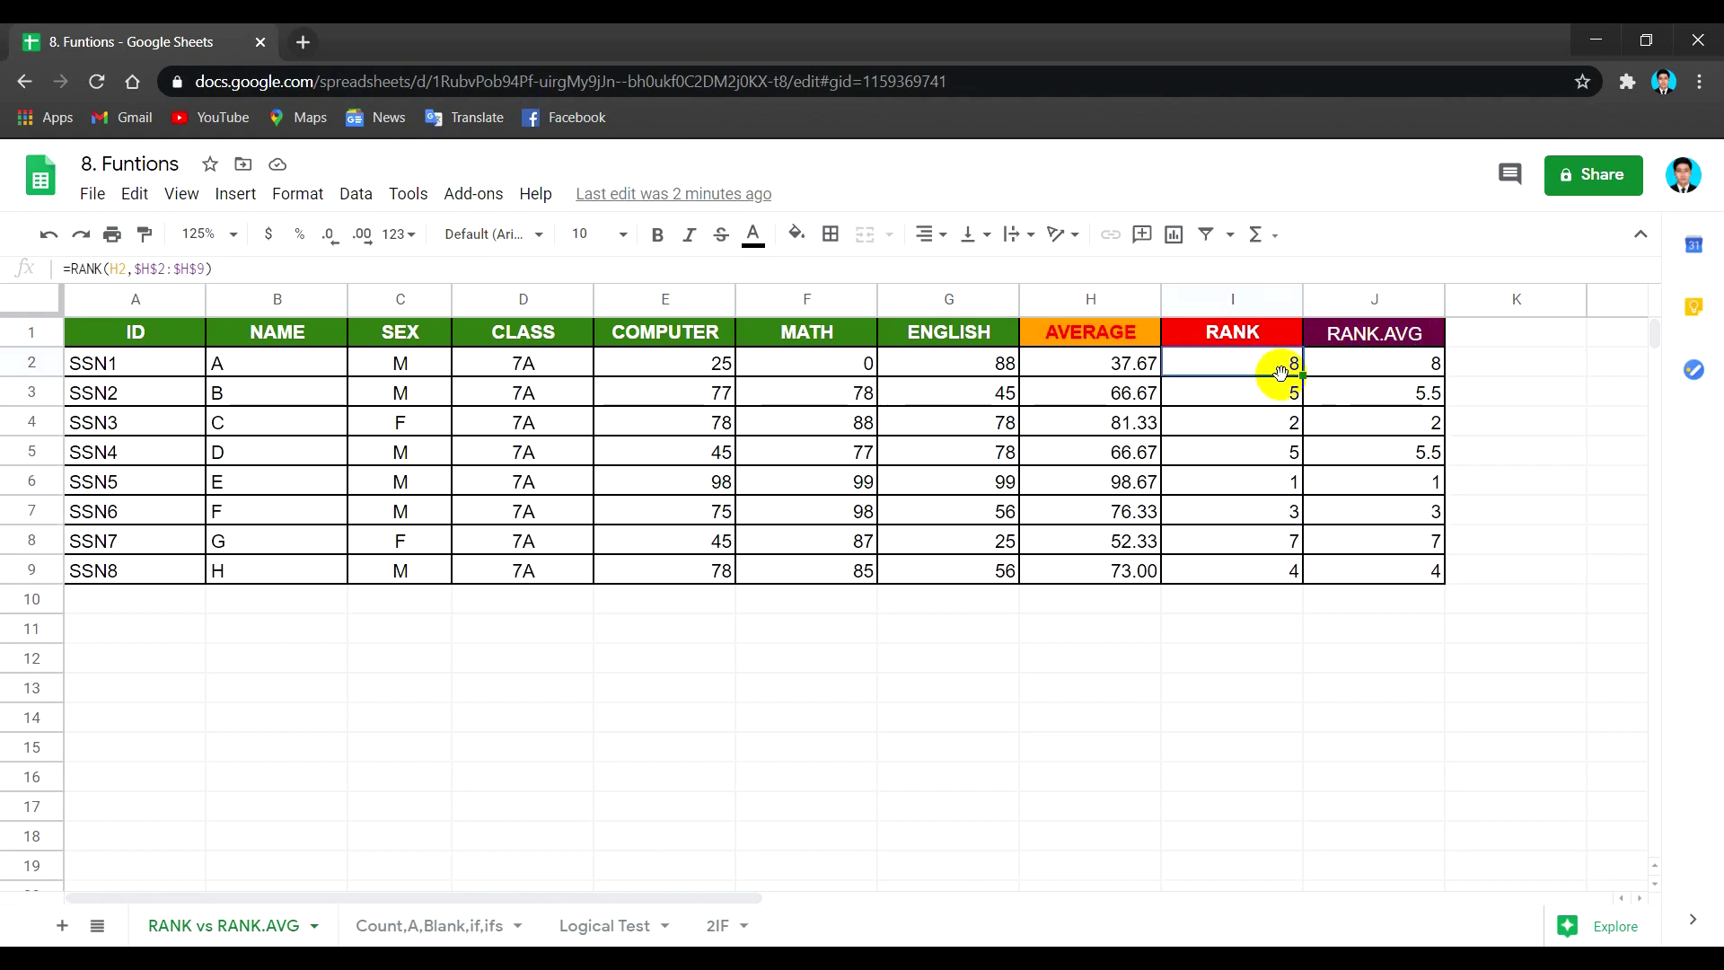
pyautogui.moveTo(1267, 368); pyautogui.dragTo(1250, 560)
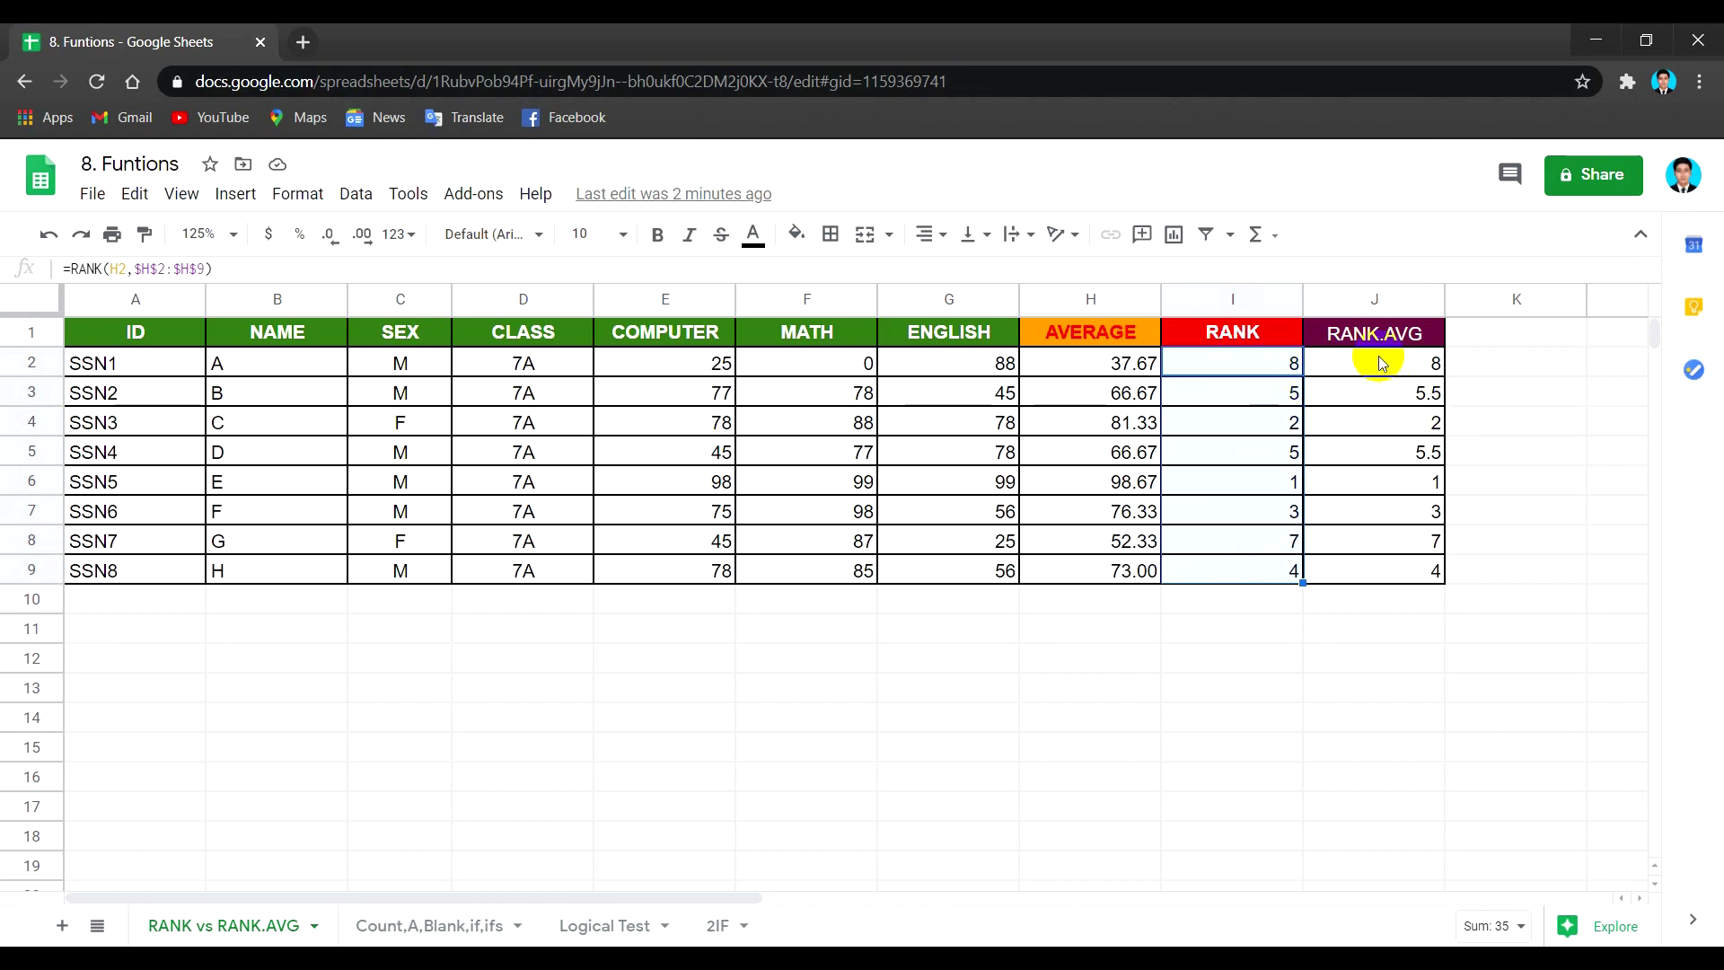
pyautogui.moveTo(1248, 364); pyautogui.dragTo(1356, 575)
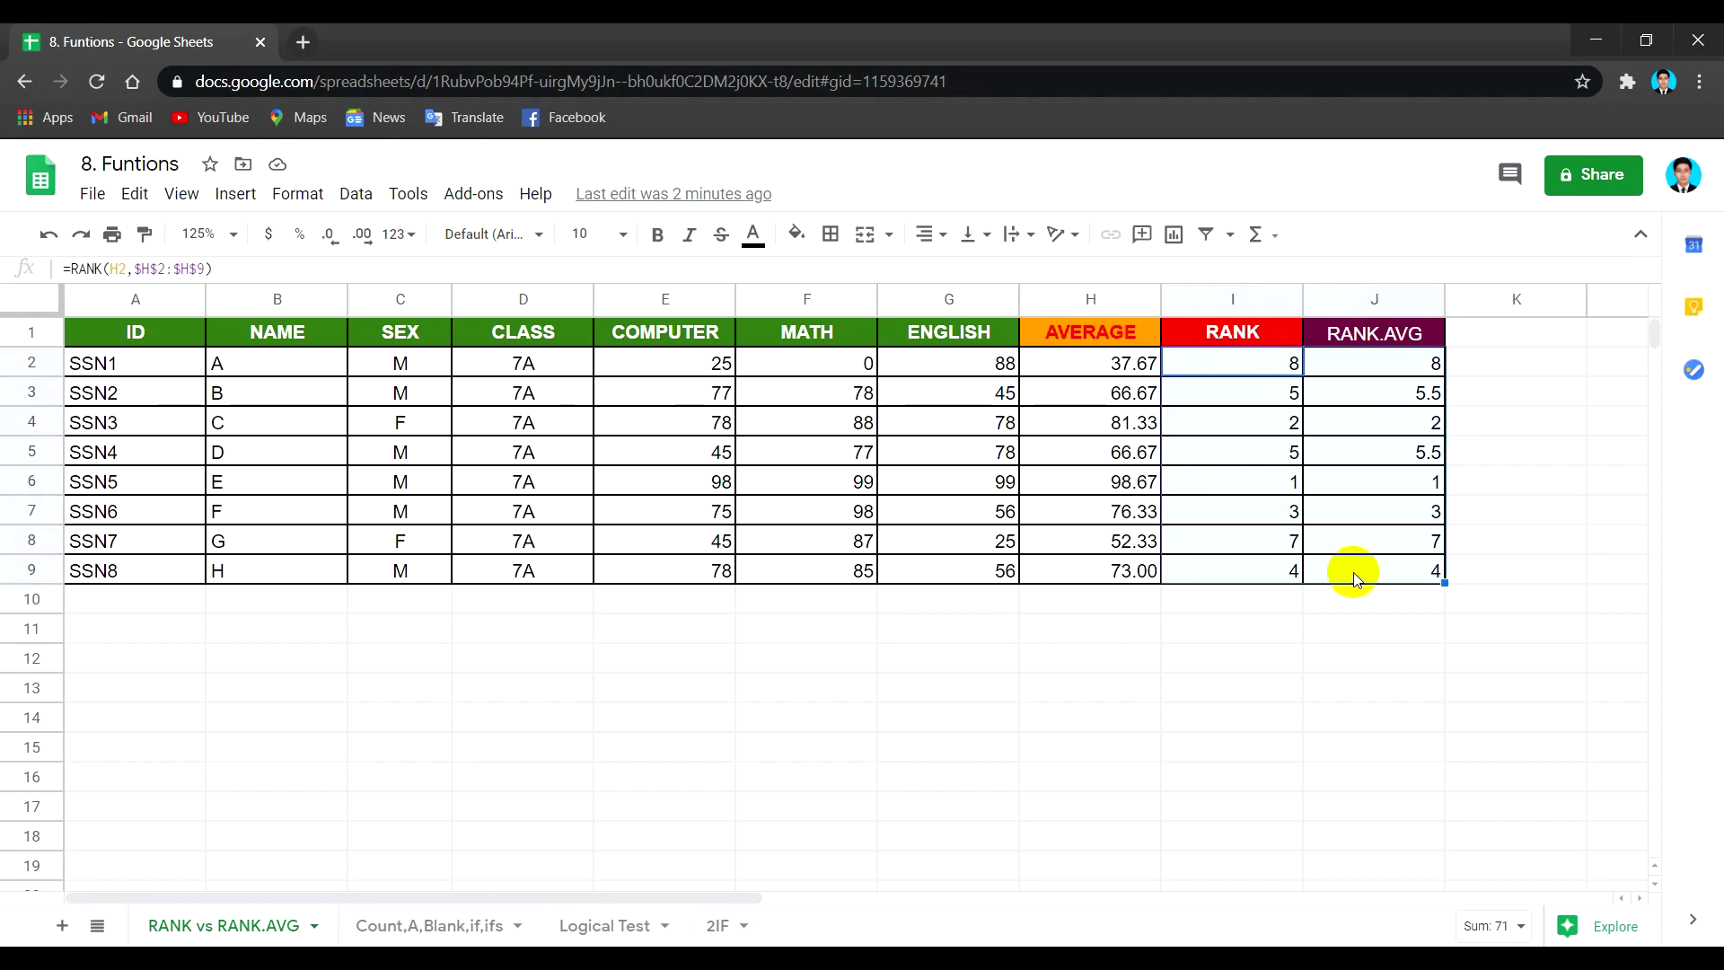
pyautogui.press('Delete')
# Clear H2:H9 and re-enter =AVERAGE(E2:G2) in H2.
pyautogui.moveTo(1089, 359); pyautogui.dragTo(1113, 579)
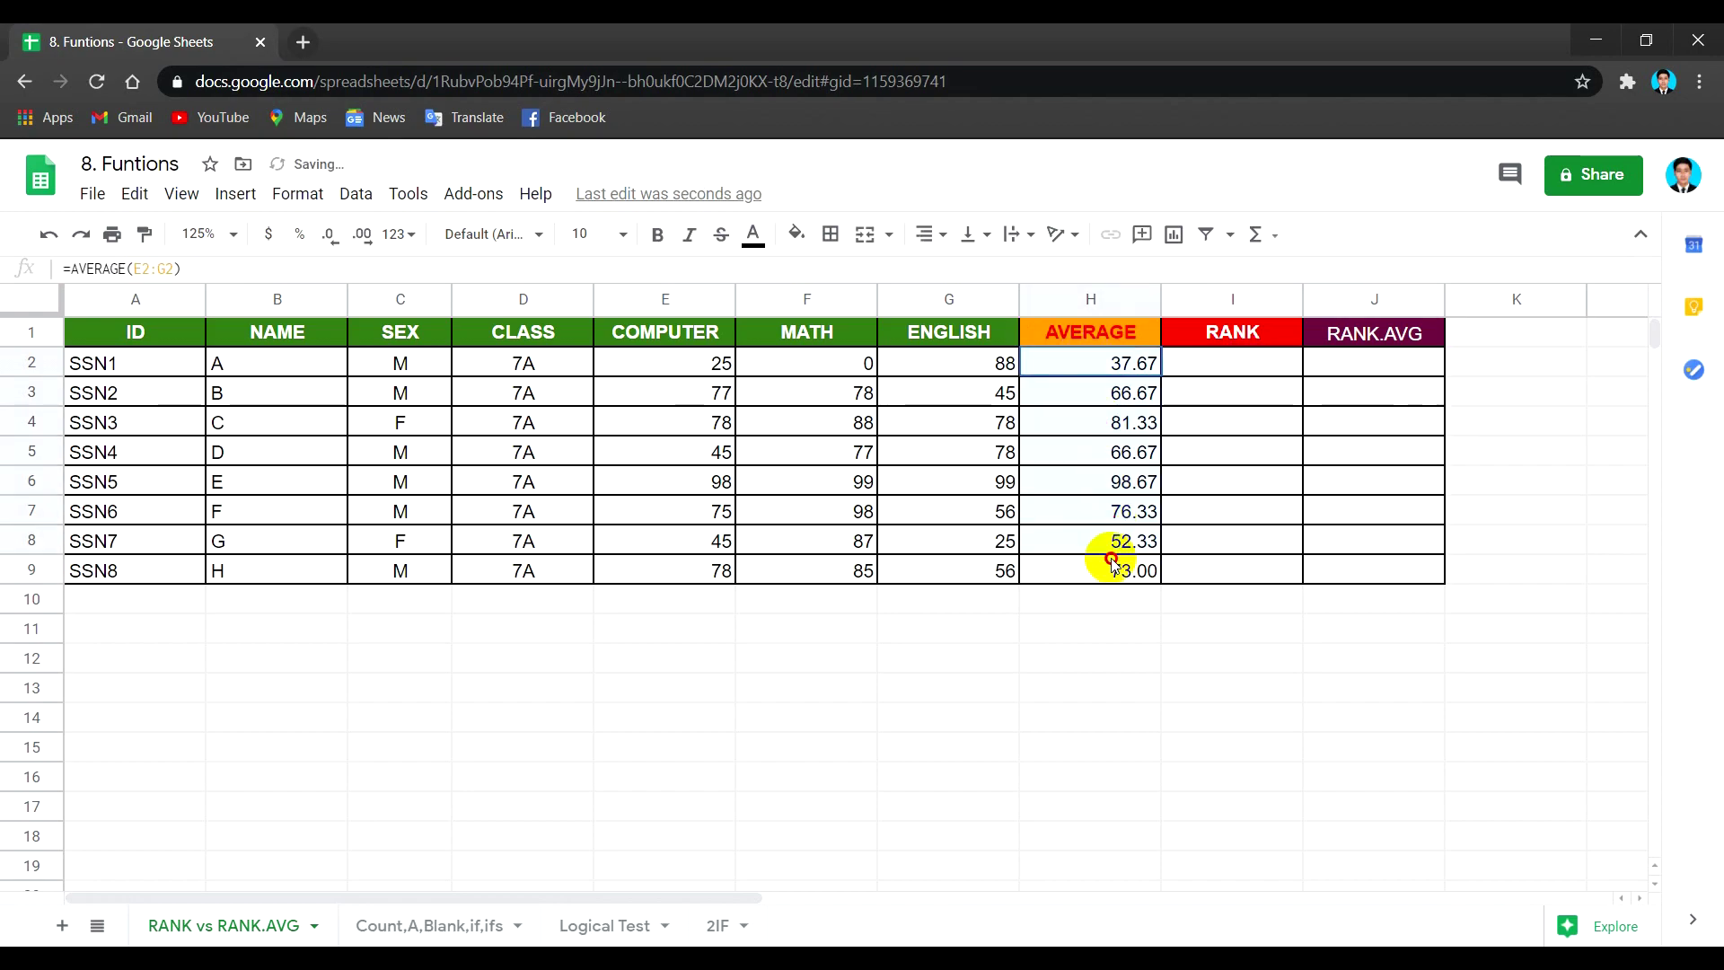
pyautogui.press('Delete')
pyautogui.click(1110, 363)
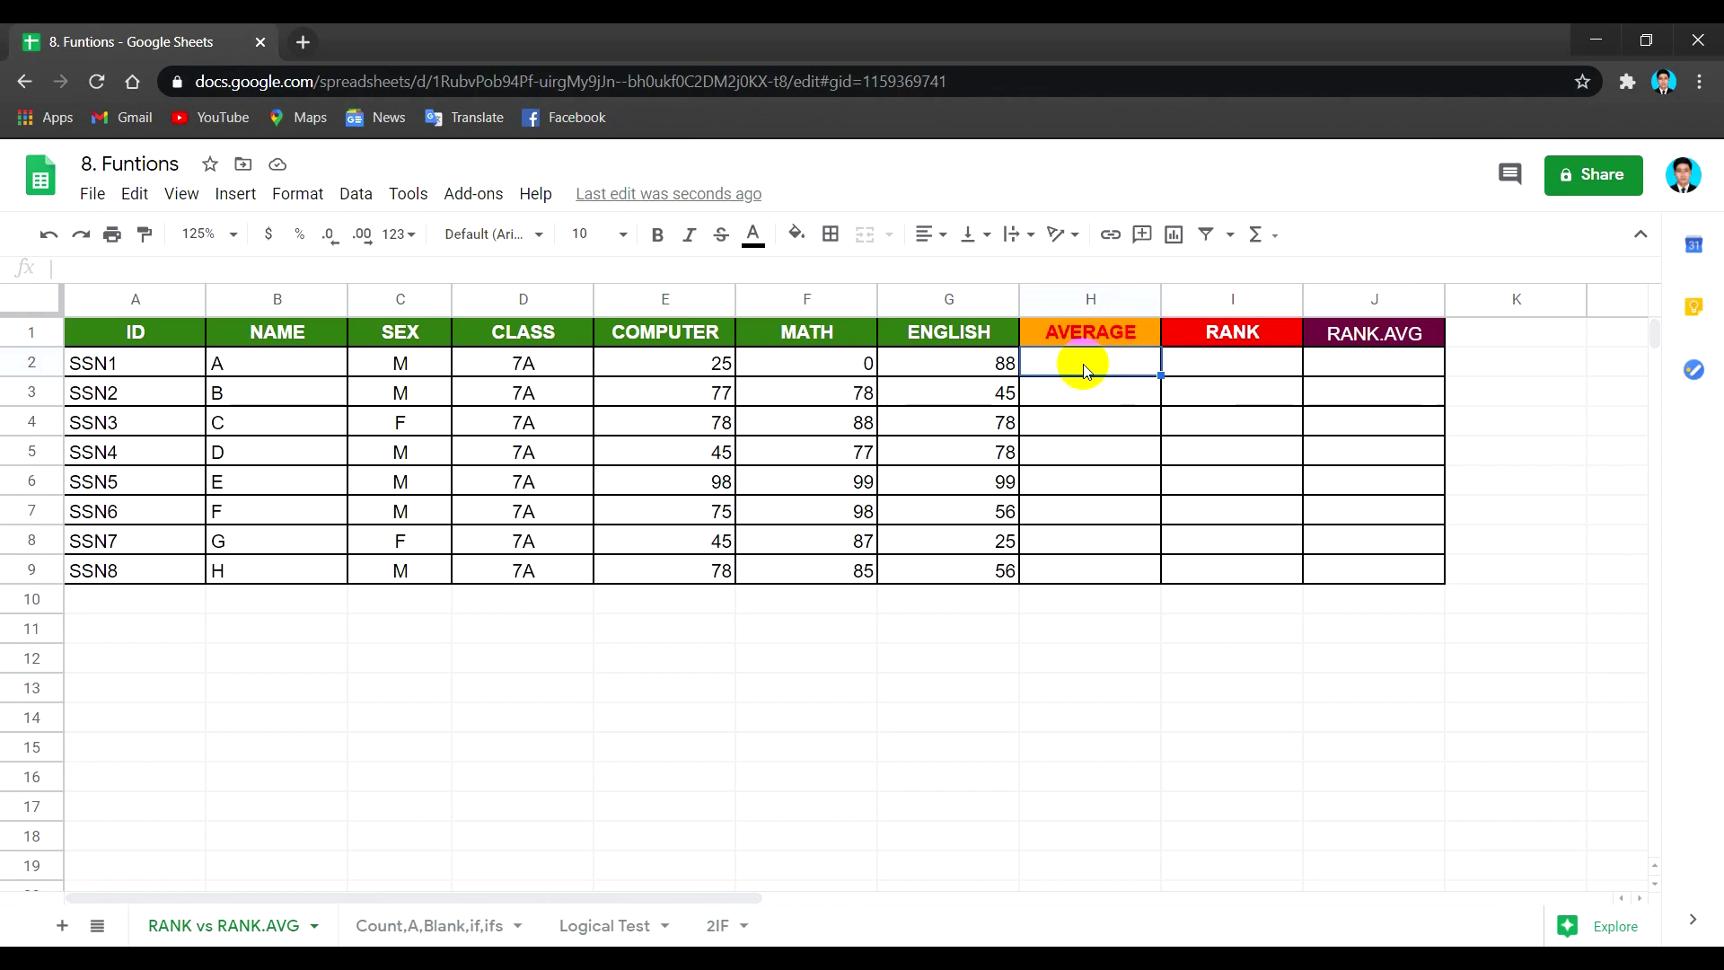
pyautogui.write('=AVERAGE(')
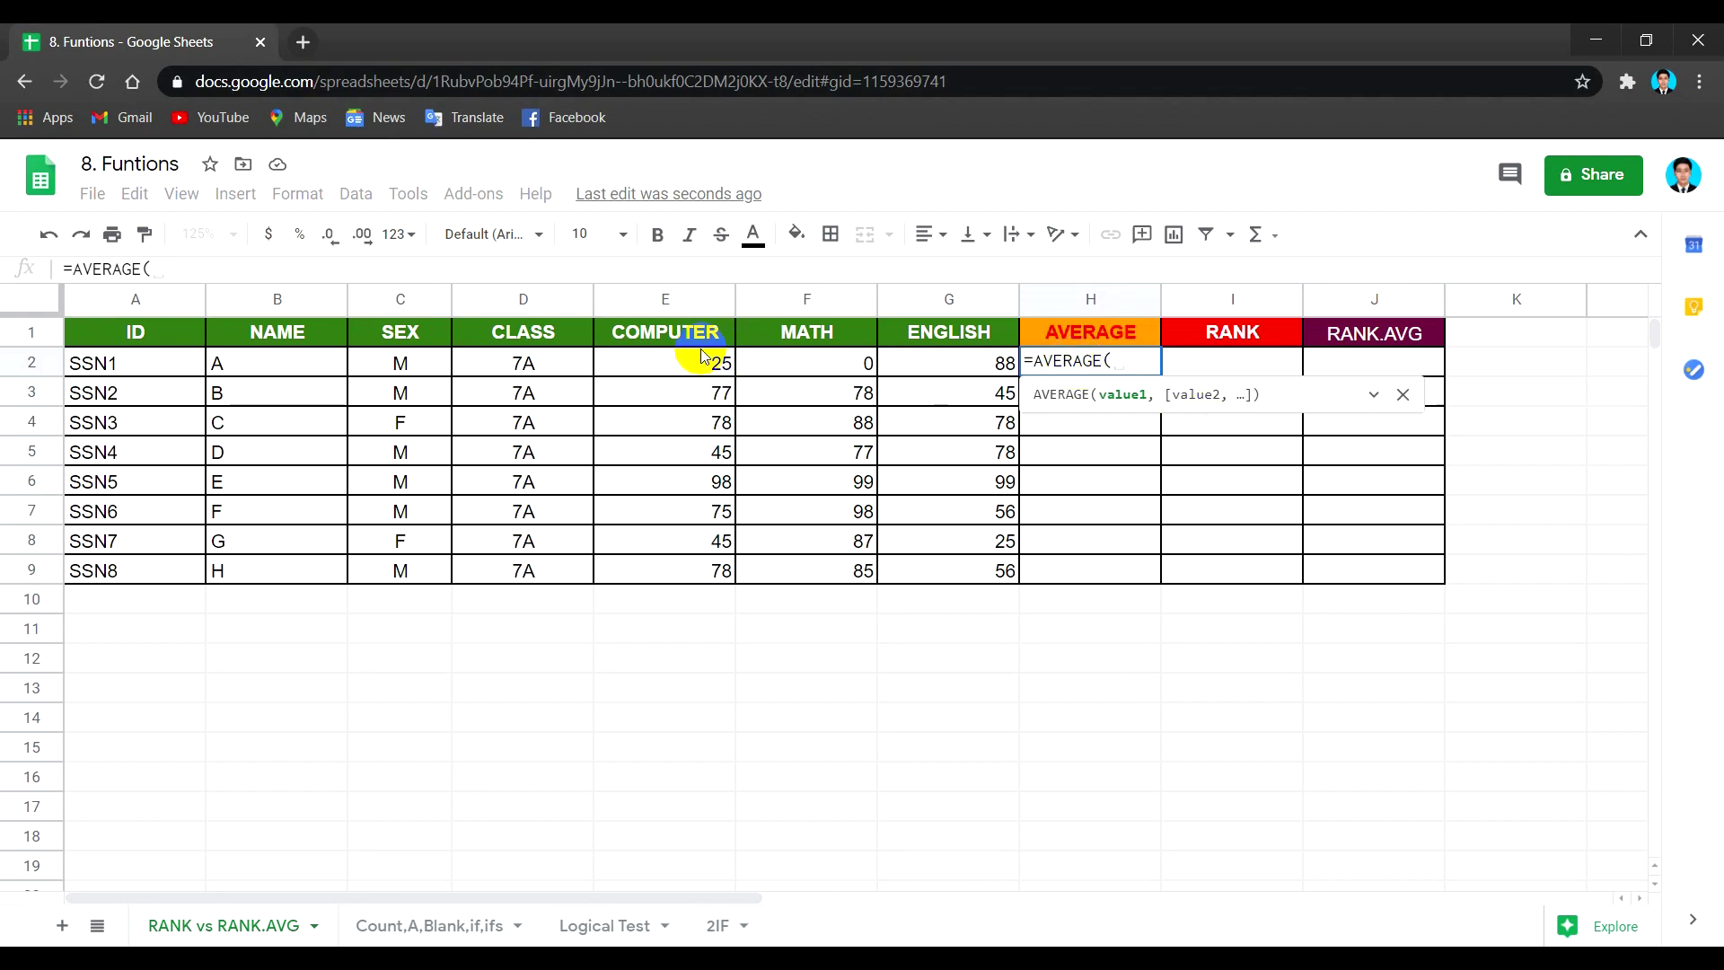
pyautogui.moveTo(718, 362); pyautogui.dragTo(916, 367)
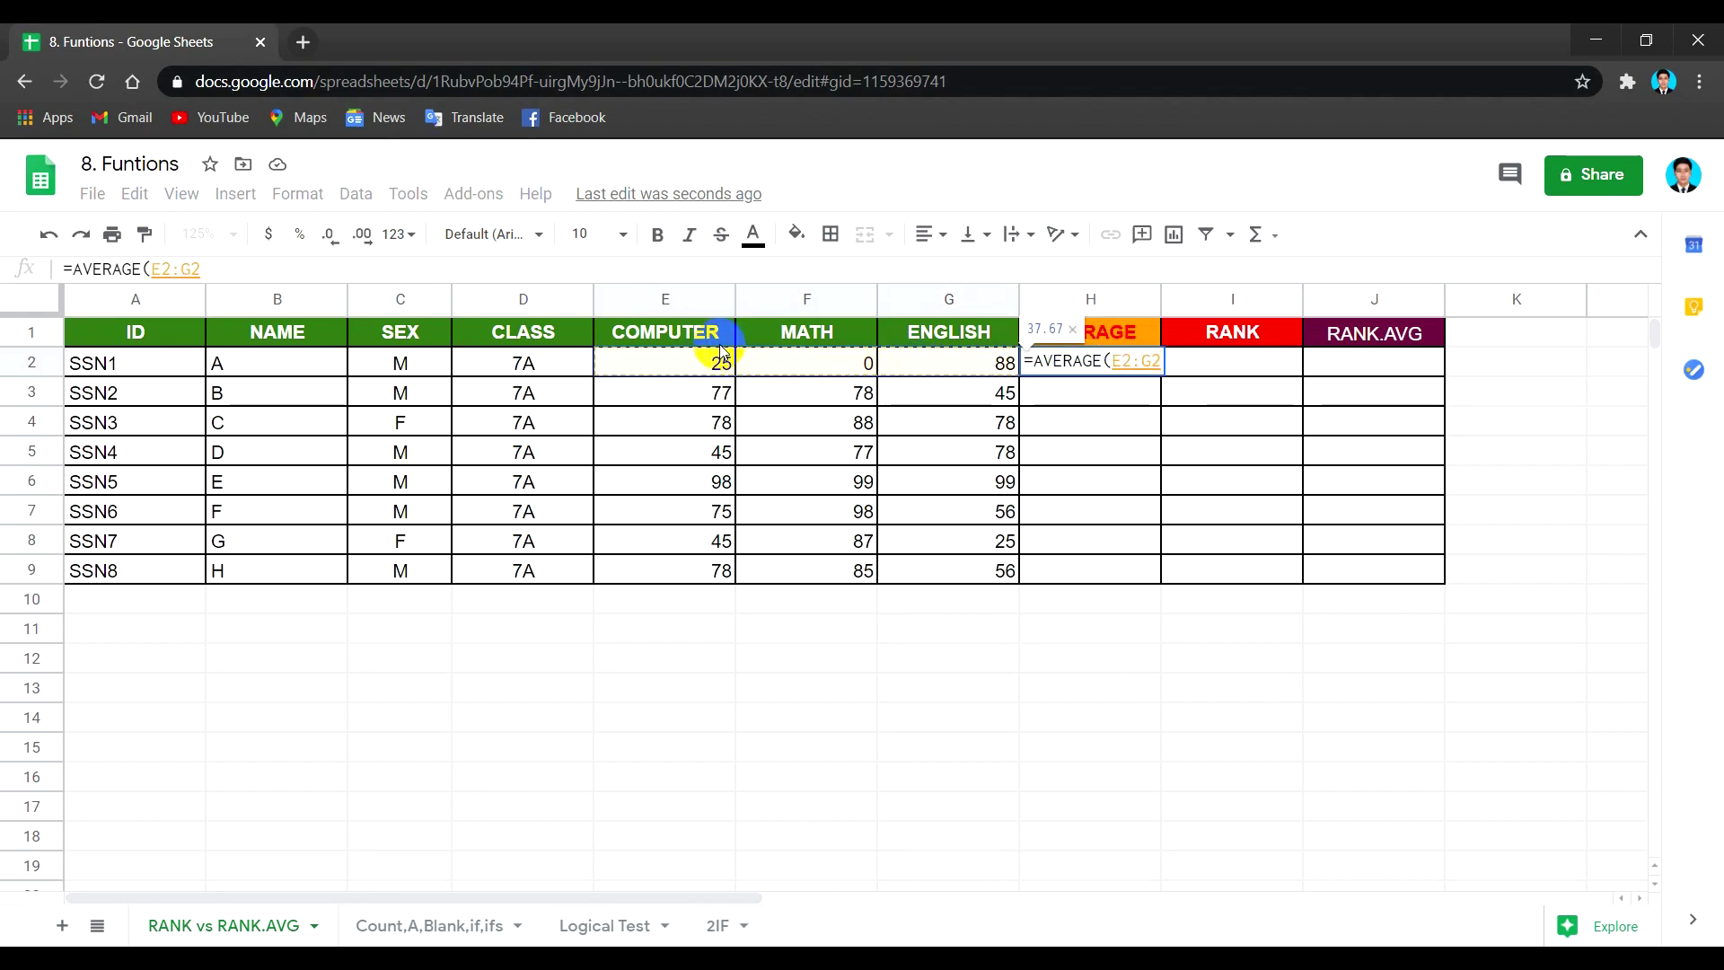
pyautogui.write(')')
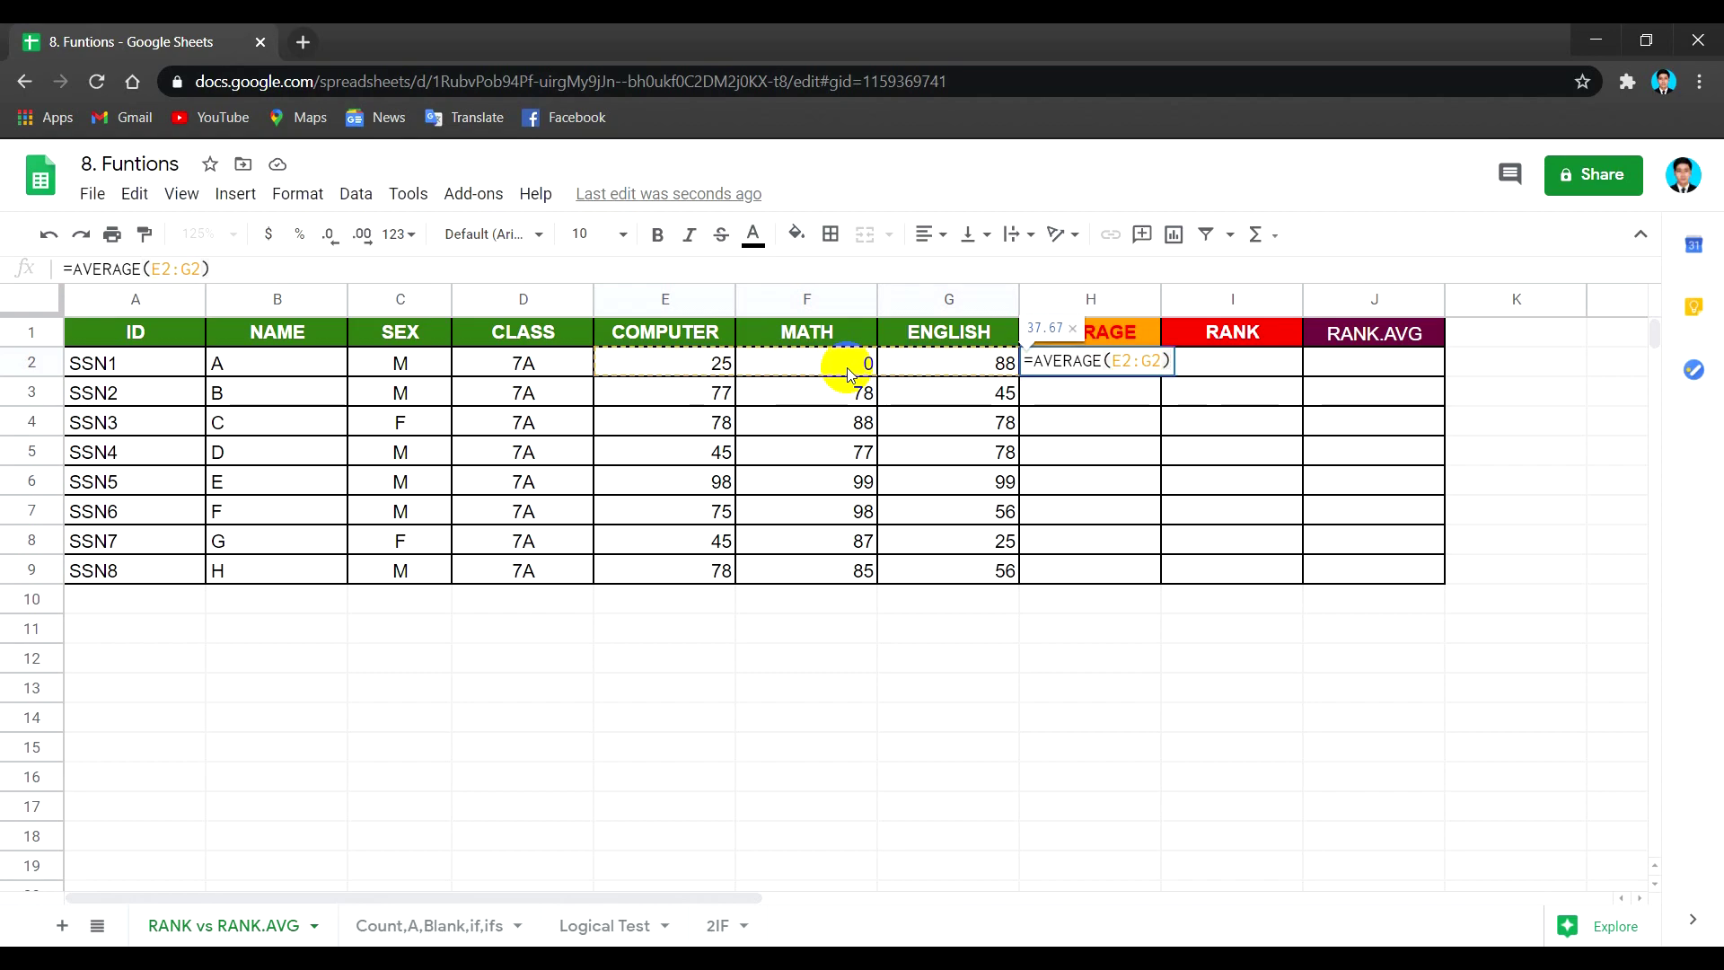
pyautogui.press('Return')
# Copy the H2 average formula down through H9.
pyautogui.click(1110, 361)
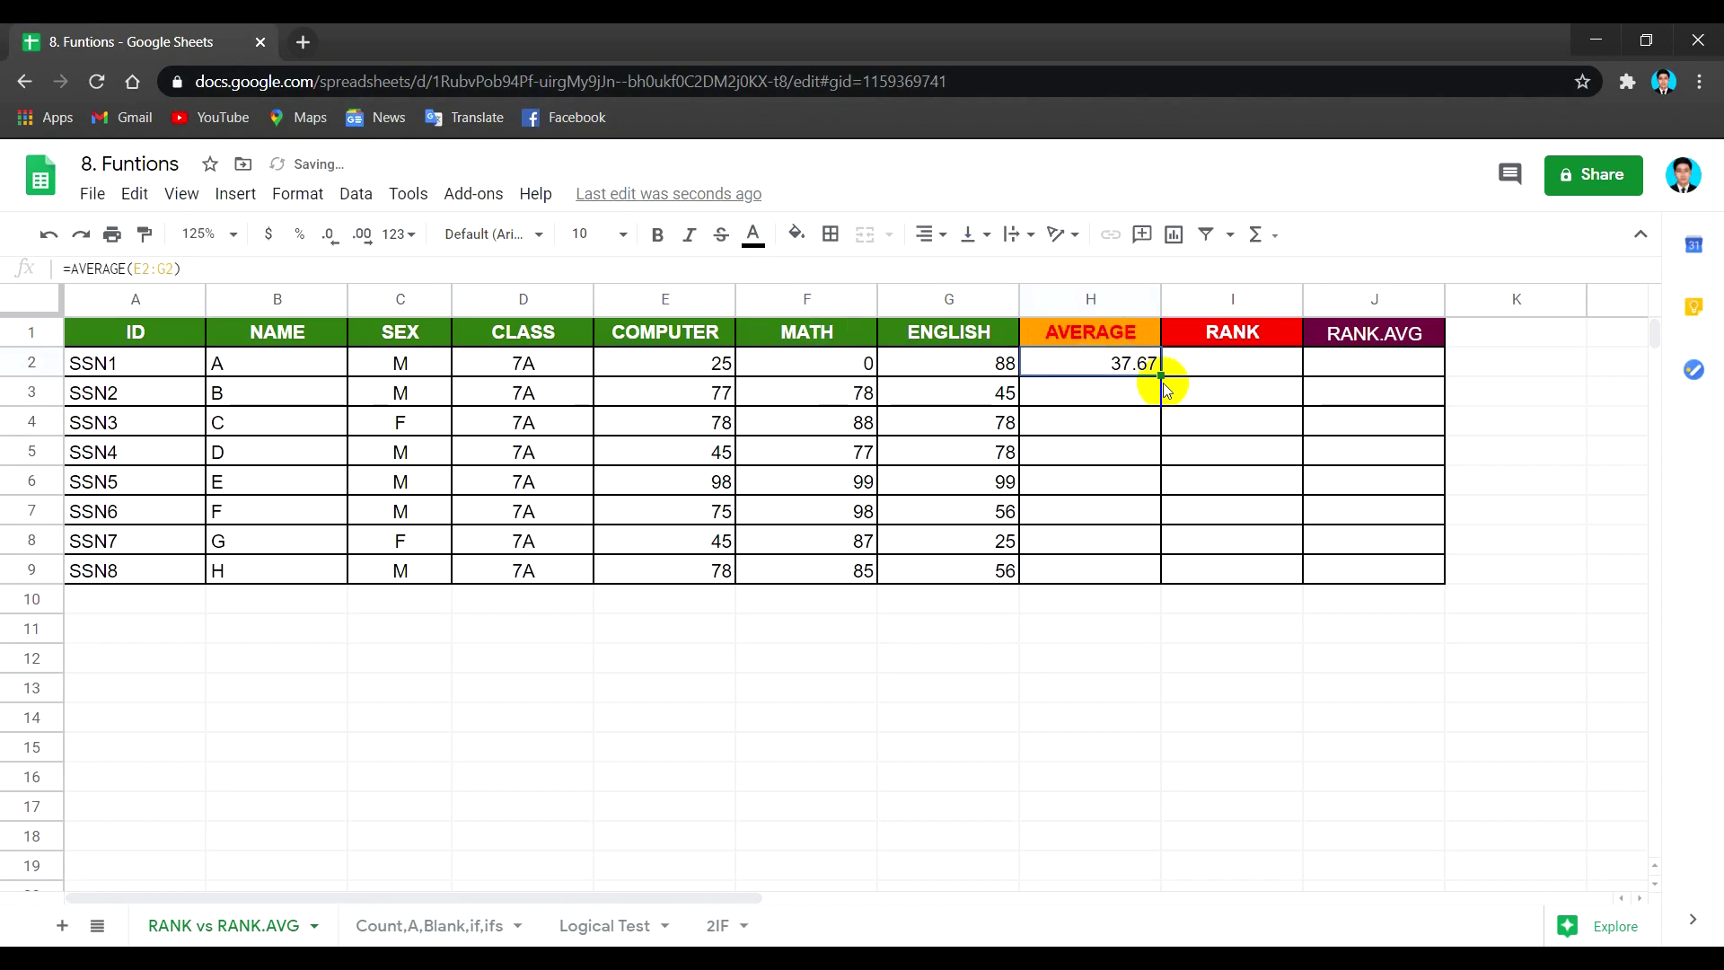
pyautogui.moveTo(1165, 386); pyautogui.dragTo(1144, 569)
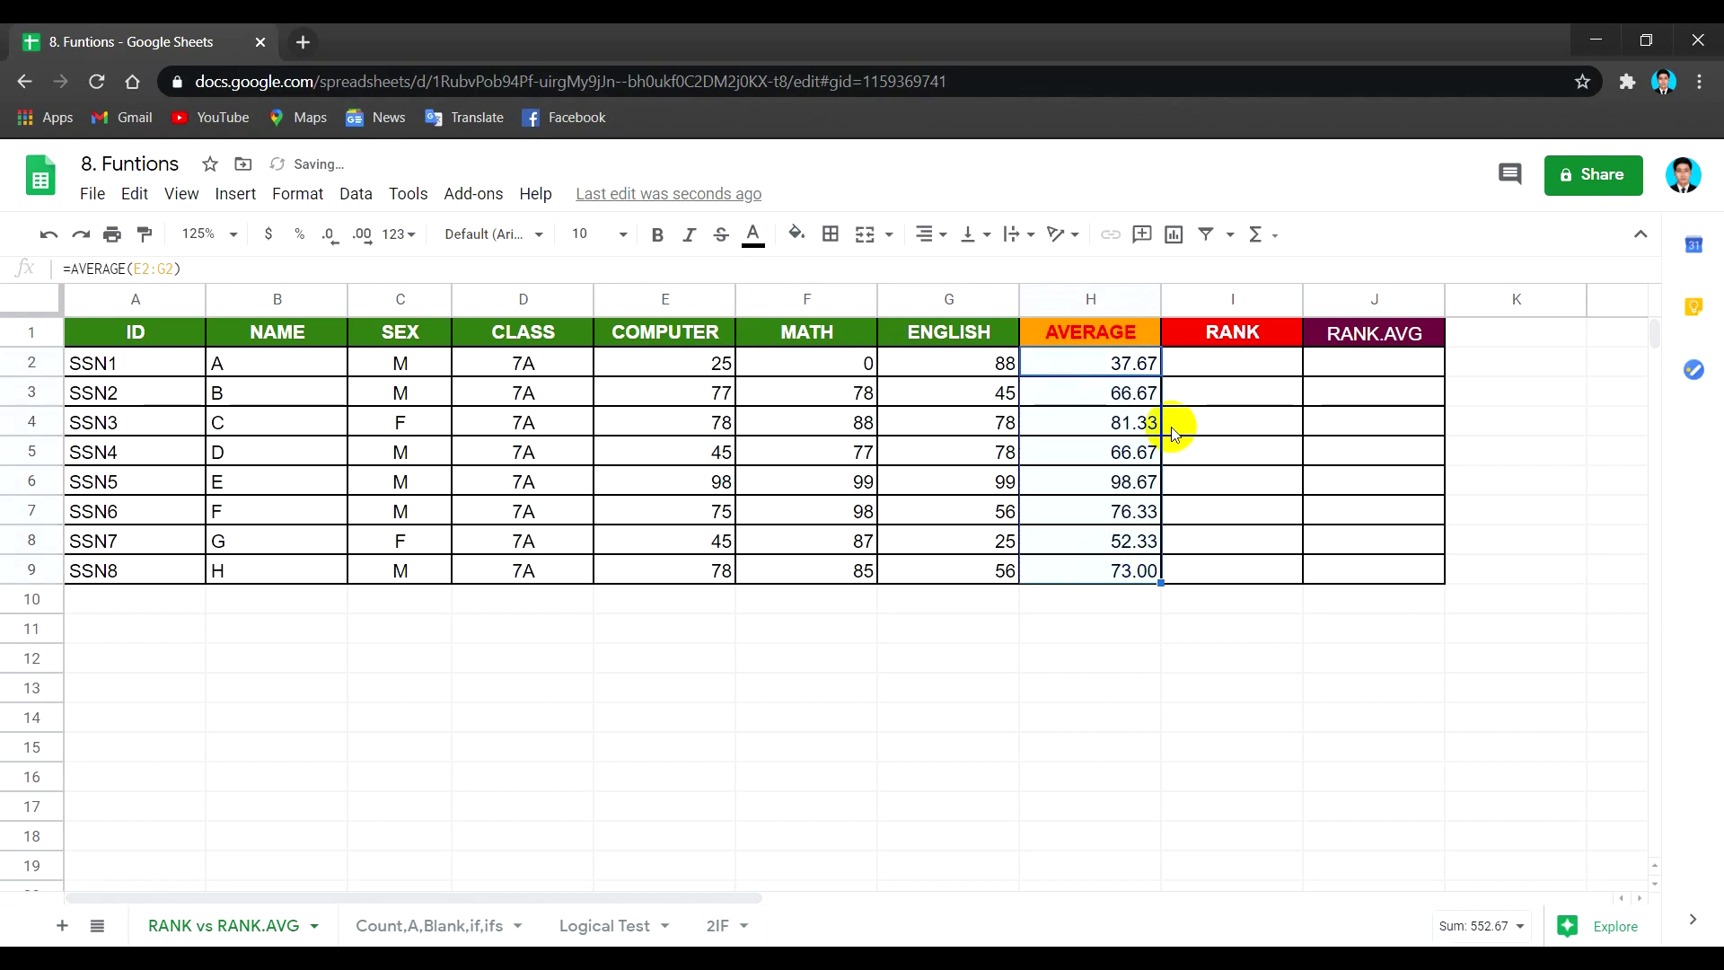
pyautogui.click(1253, 372)
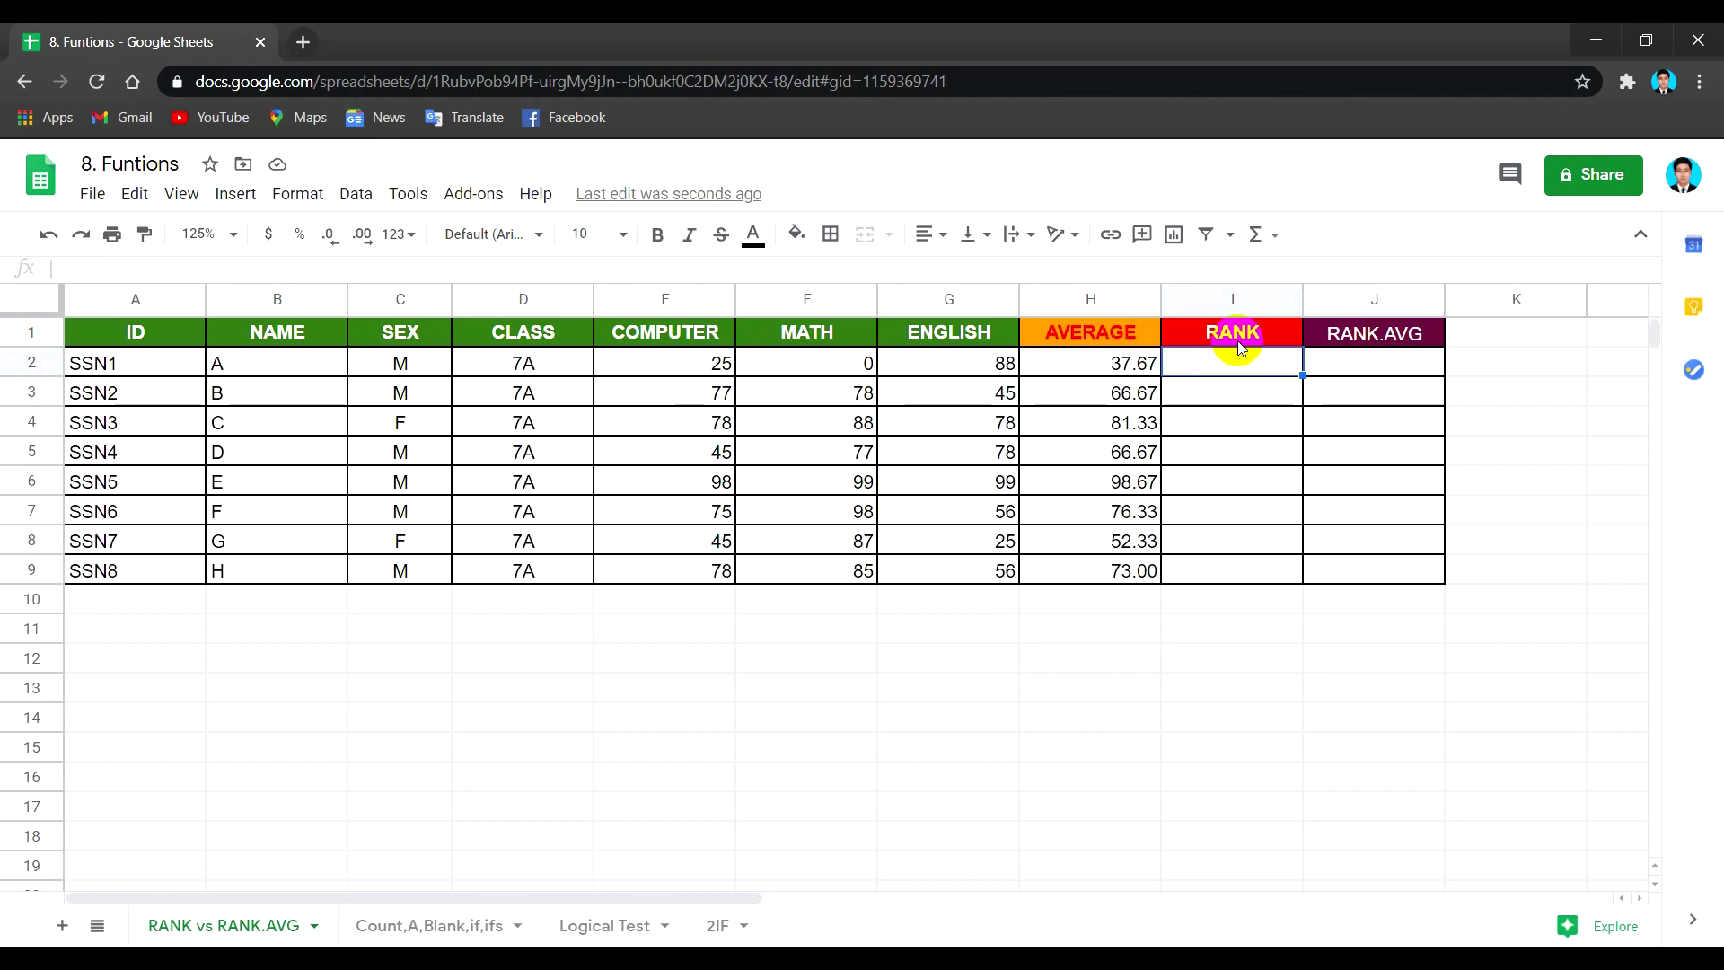
# Enter =RANK(H2,$H$2:$H$9) in I2, ranking student A 8th.
pyautogui.write('=RANK(')
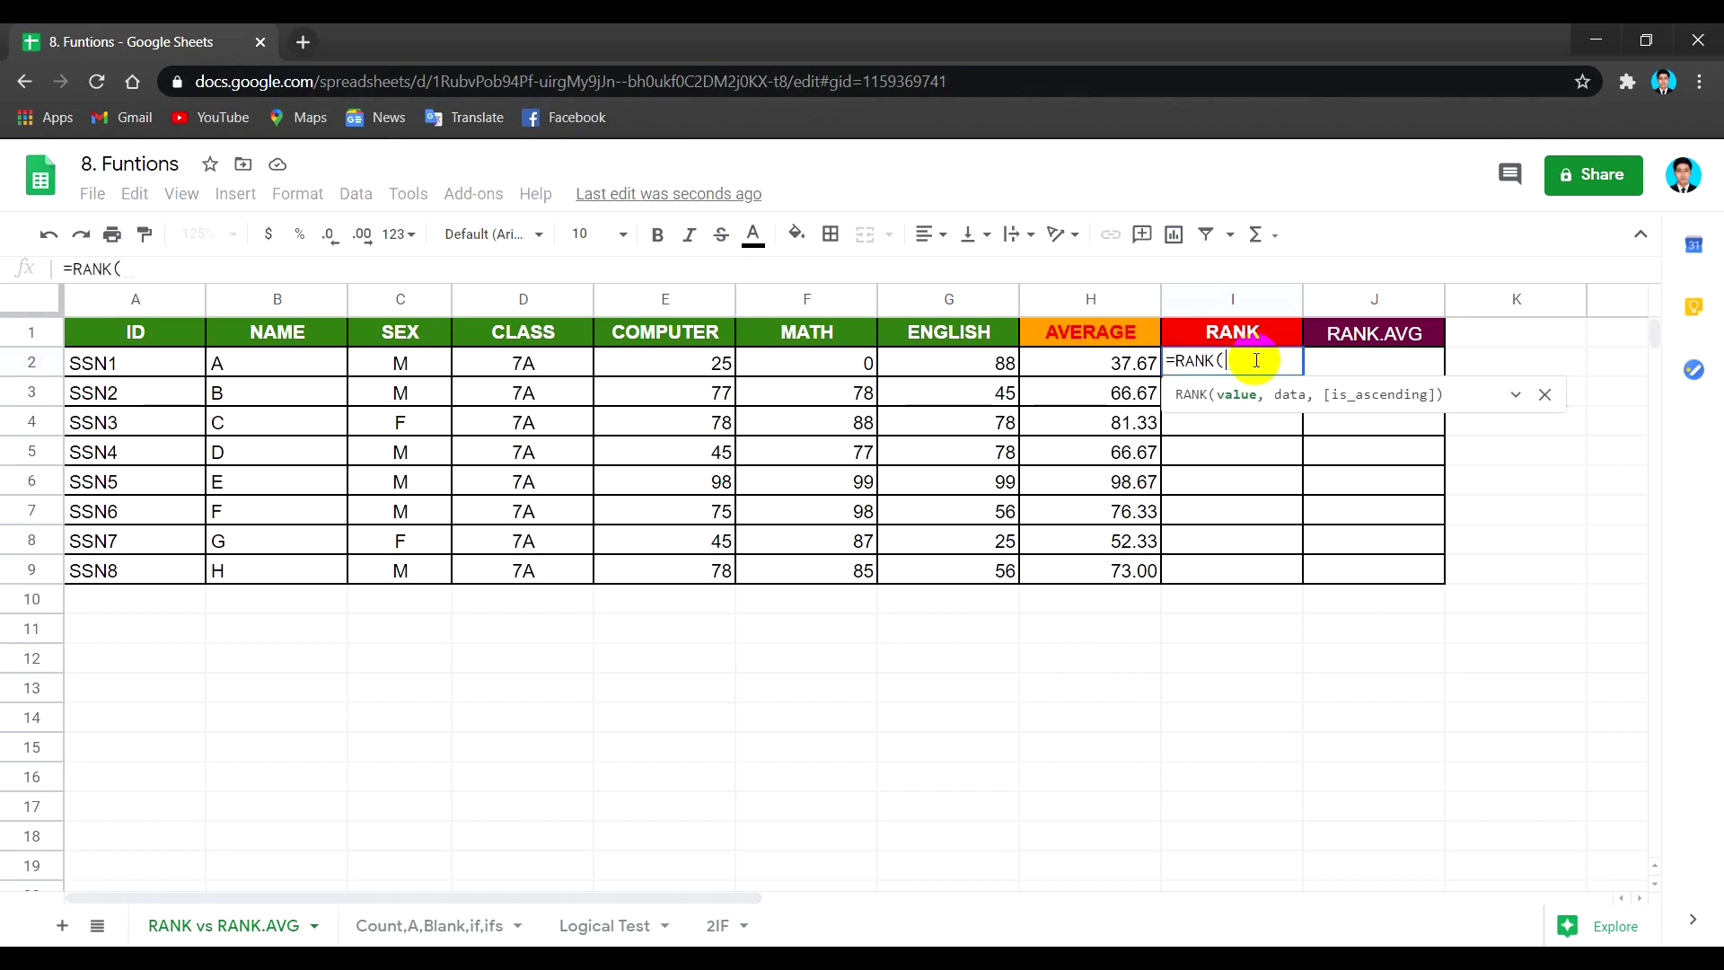
pyautogui.click(1095, 364)
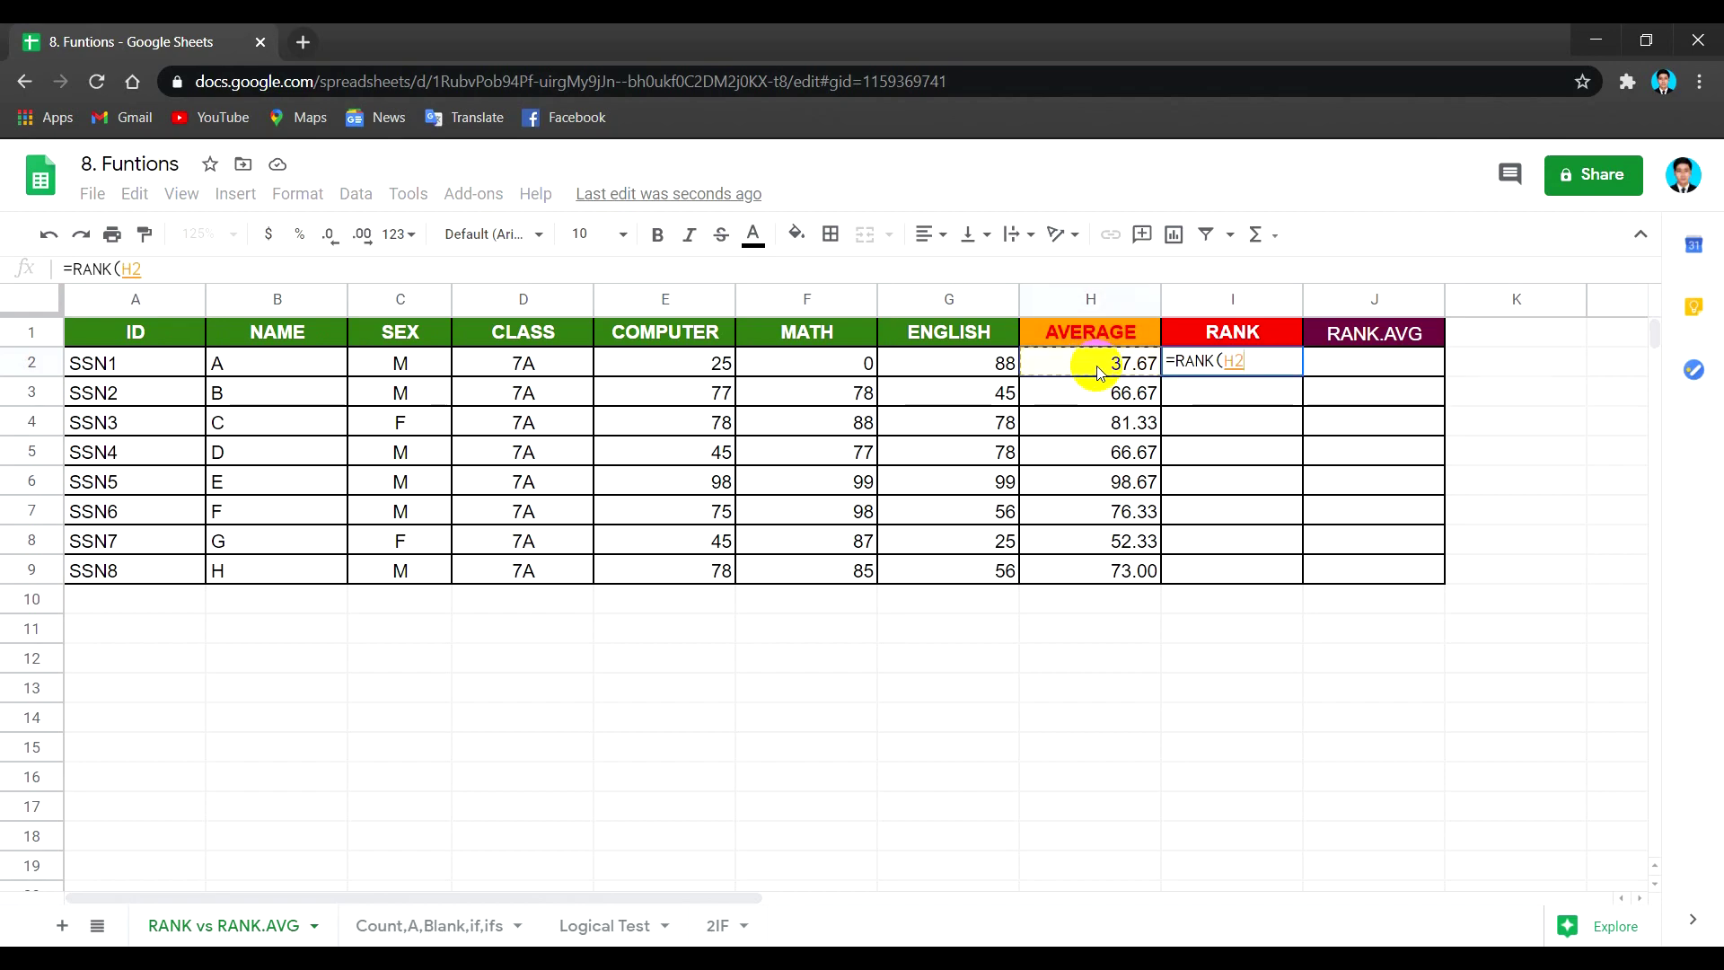
pyautogui.write(',')
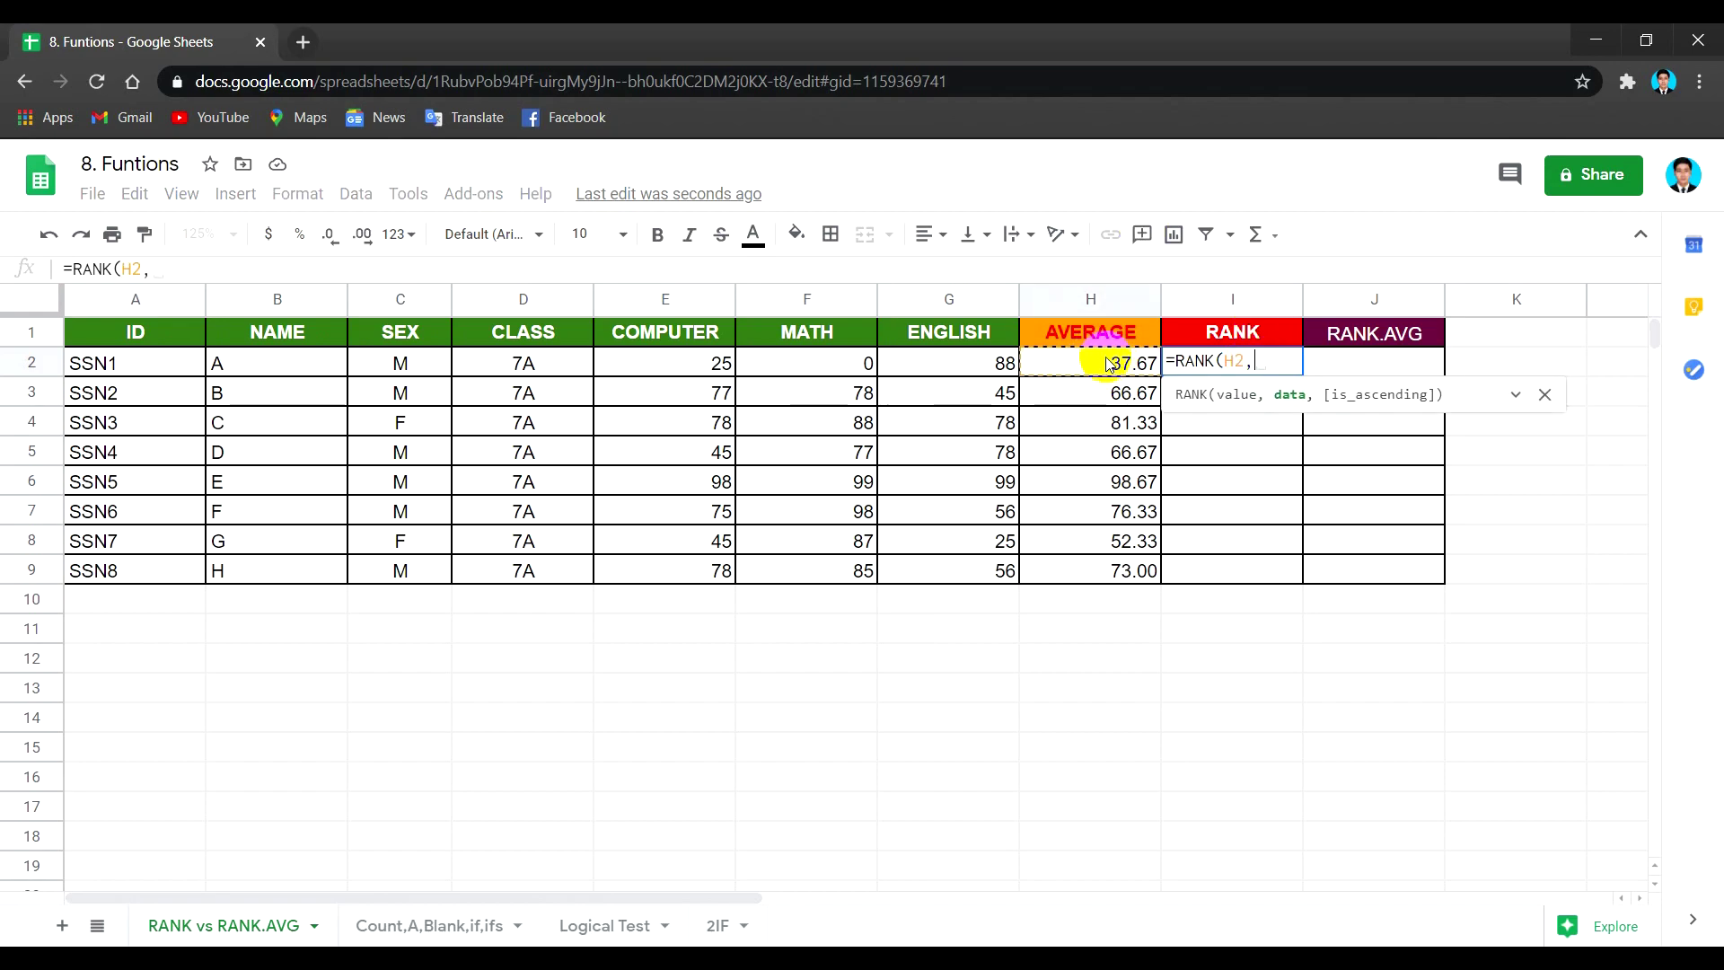
pyautogui.moveTo(1078, 363); pyautogui.dragTo(1086, 567)
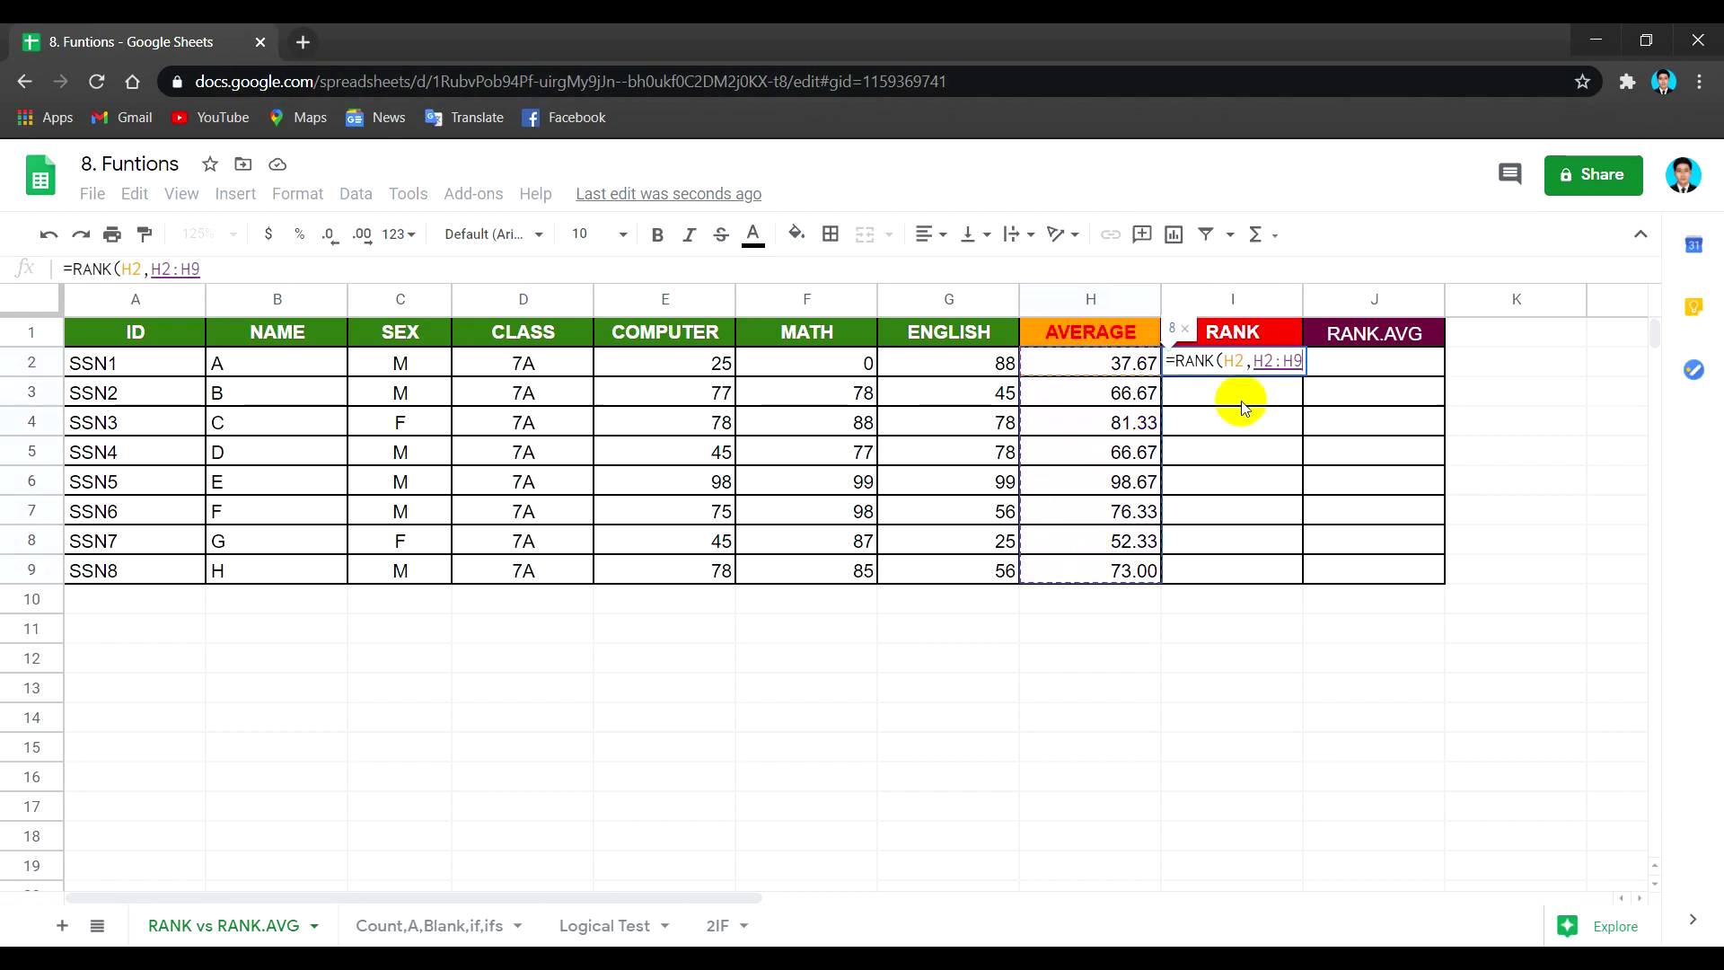
pyautogui.press('F4')
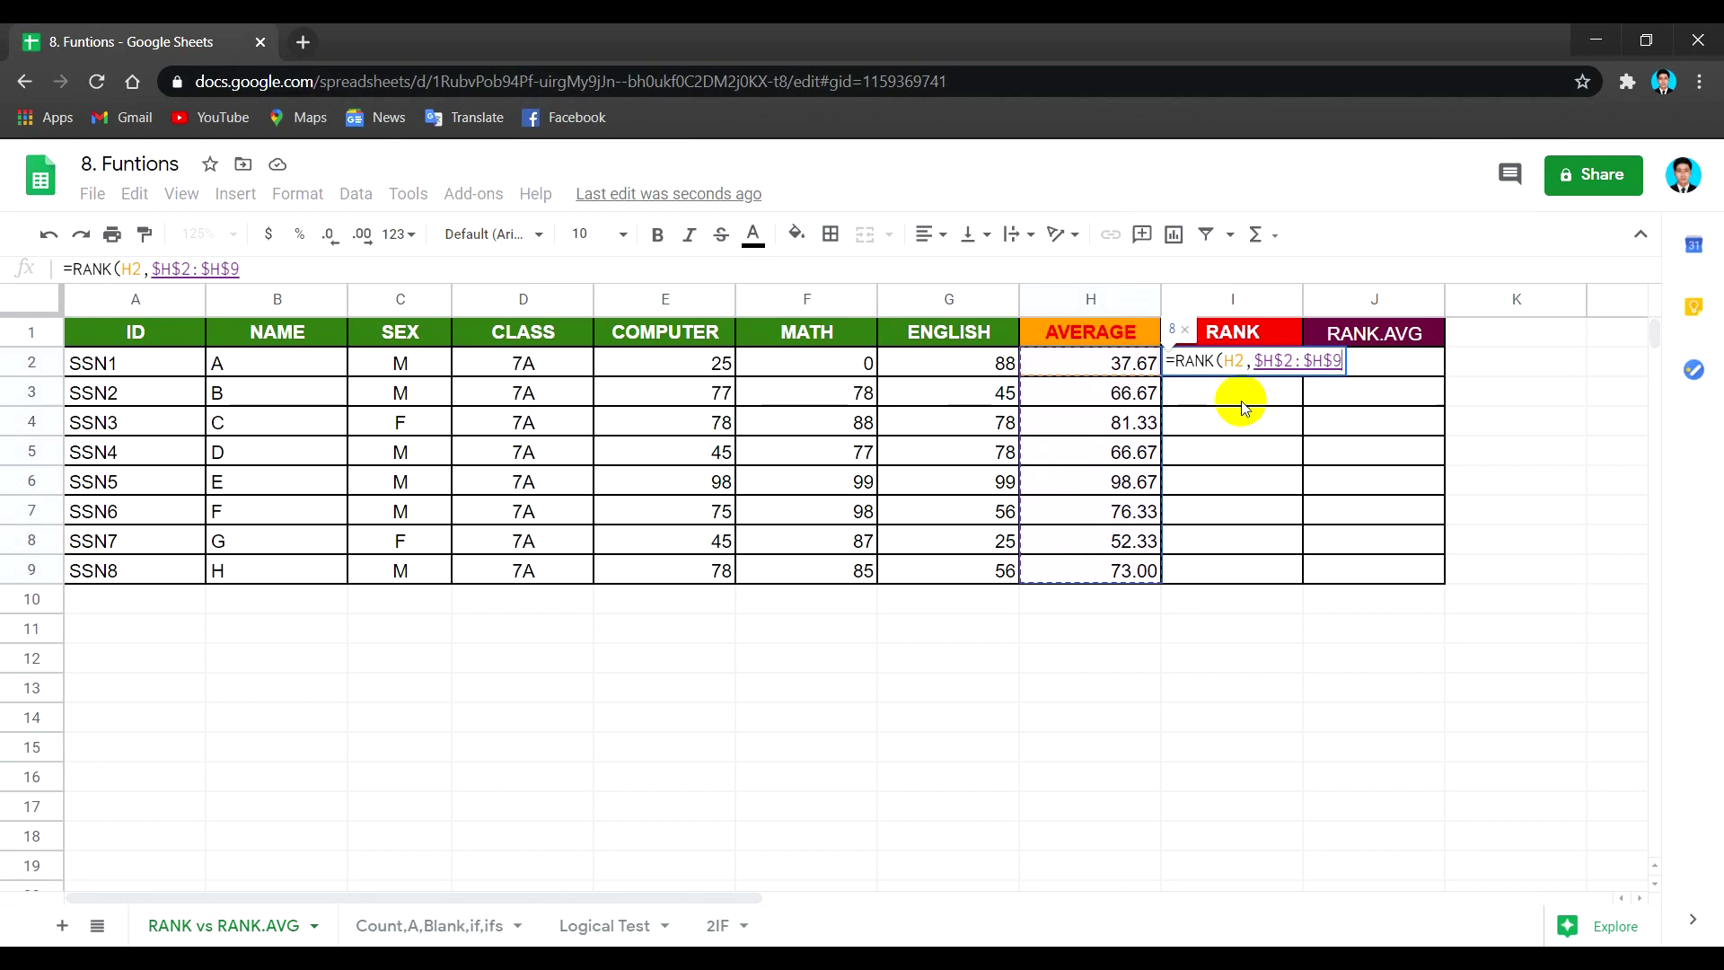
pyautogui.write(')')
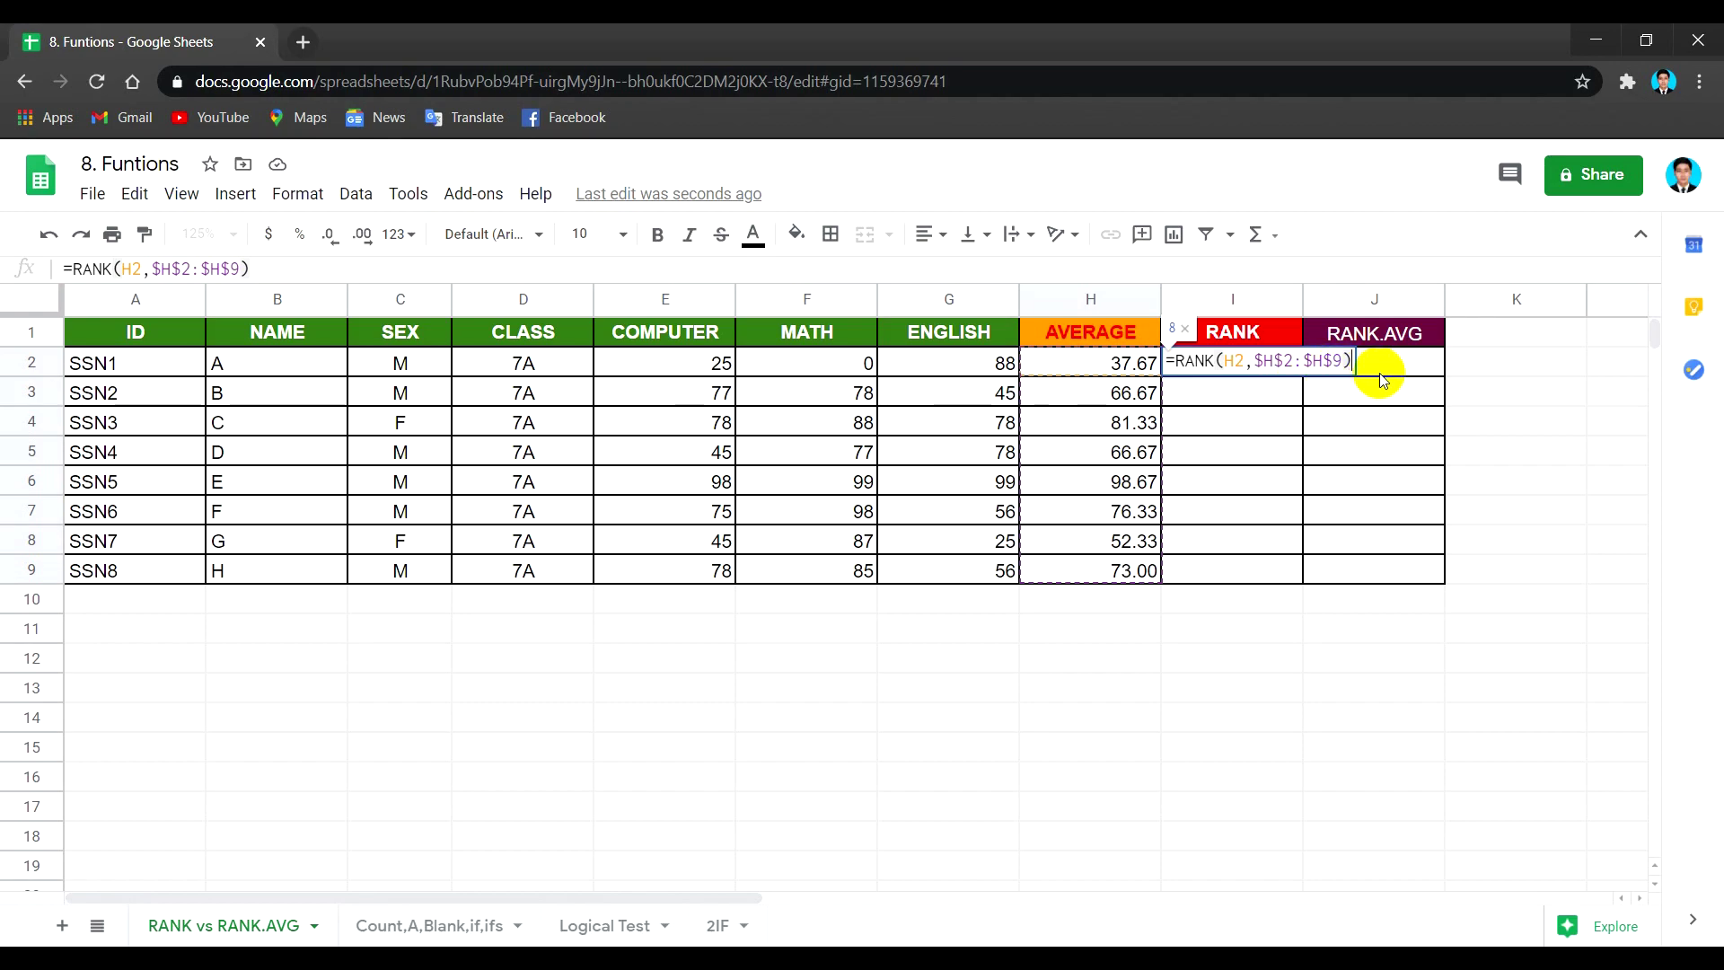
pyautogui.press('Return')
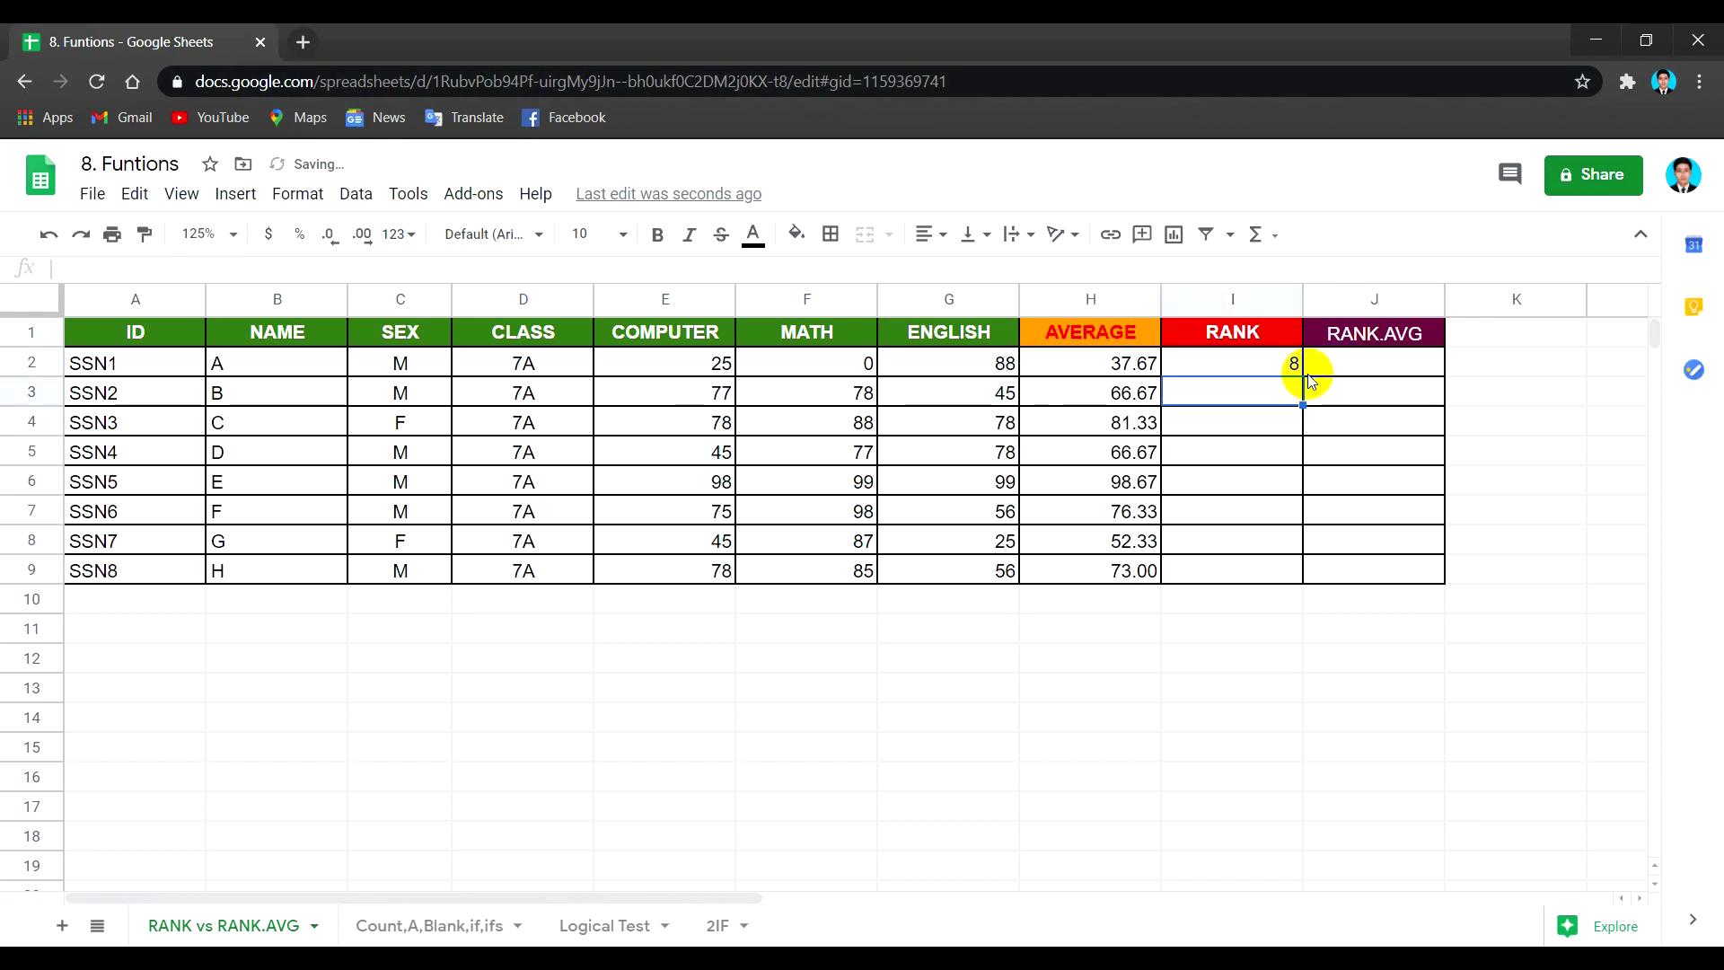
# Copy the RANK formula down to I9 and inspect the tied rank-5 formulas for B and D.
pyautogui.click(1295, 368)
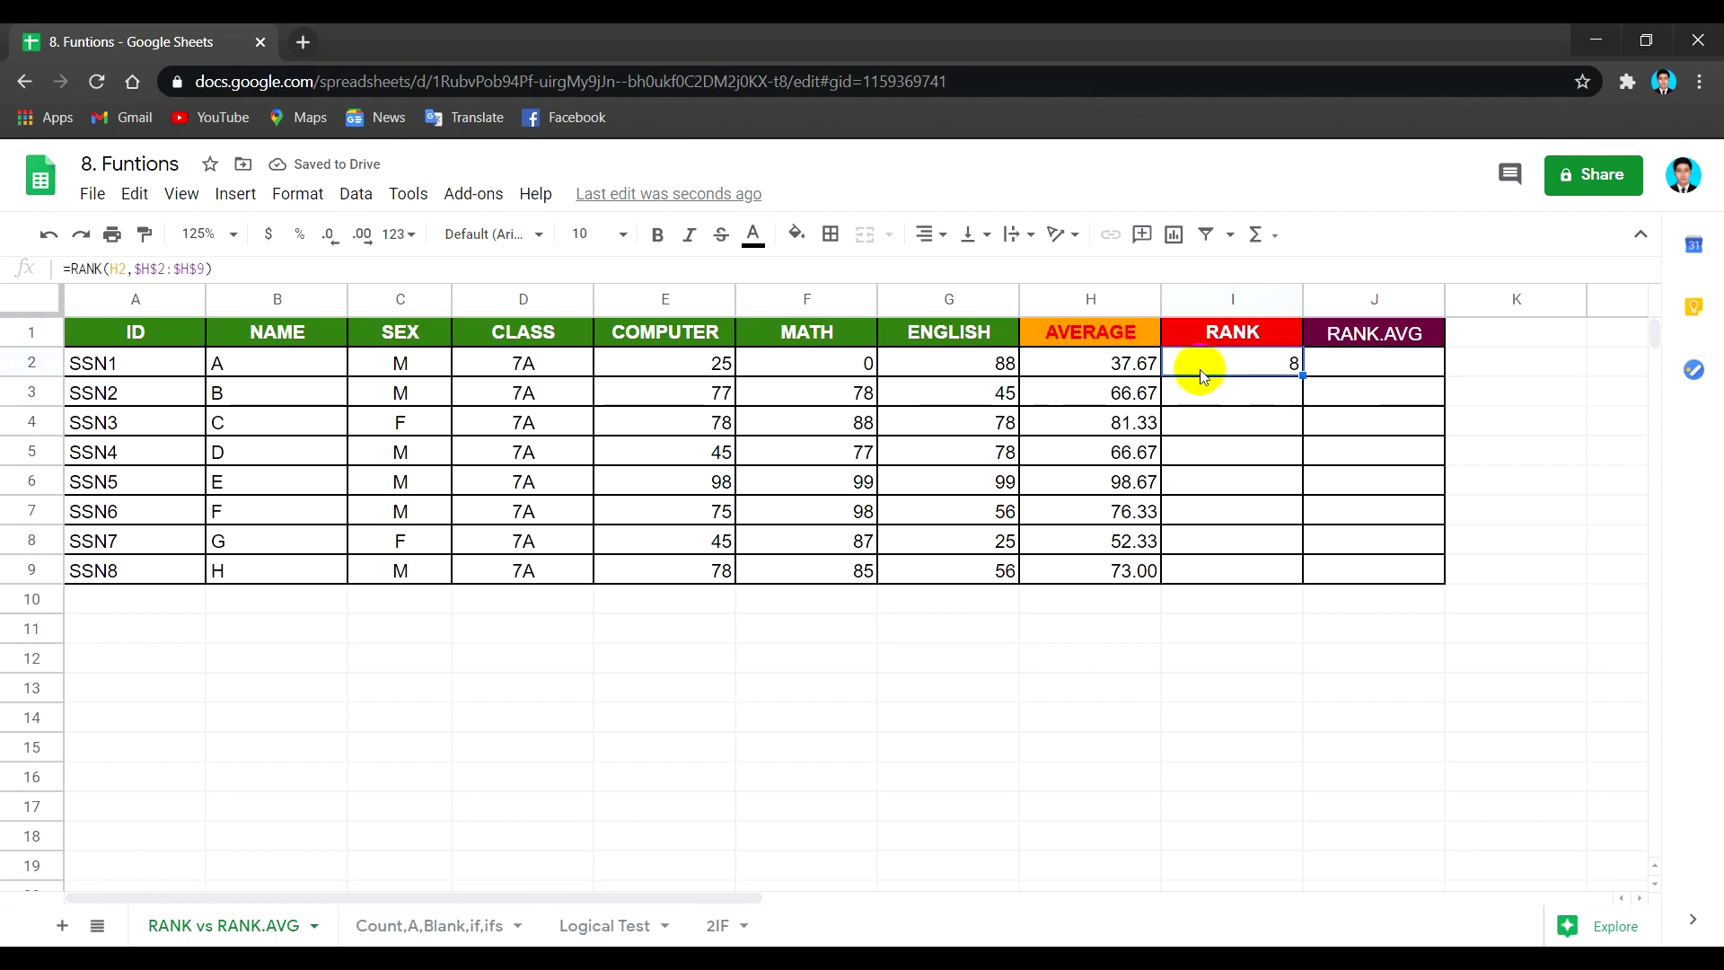
pyautogui.moveTo(1300, 375); pyautogui.dragTo(1290, 578)
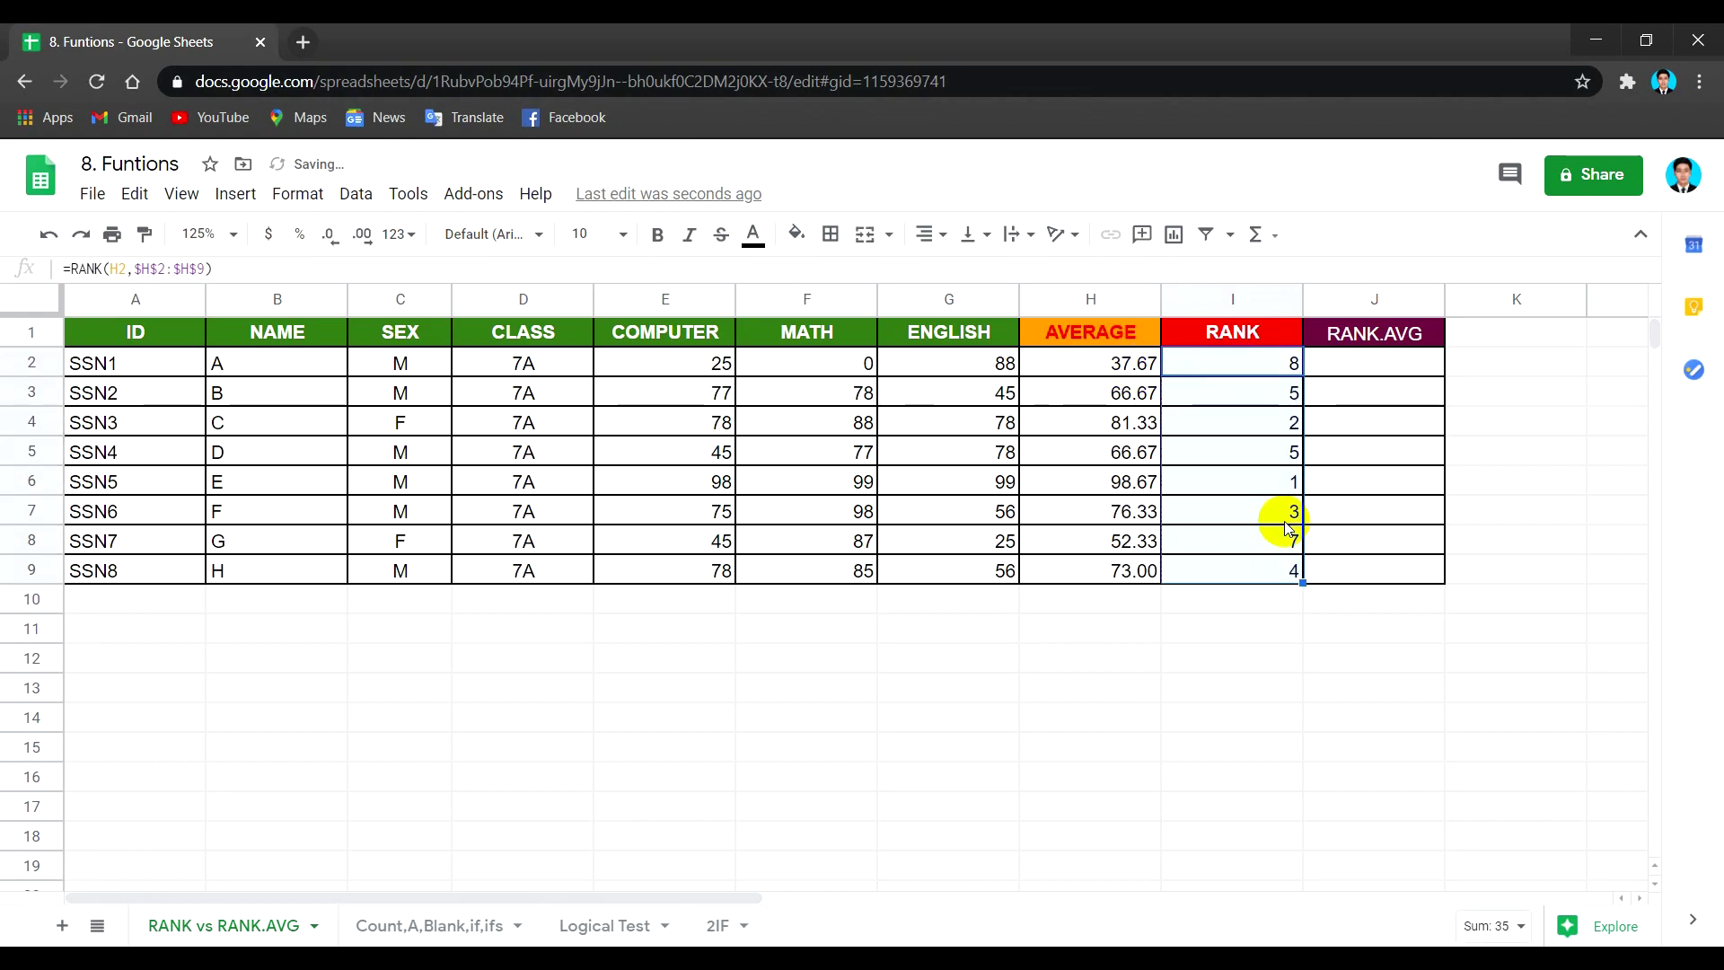
pyautogui.click(1270, 395)
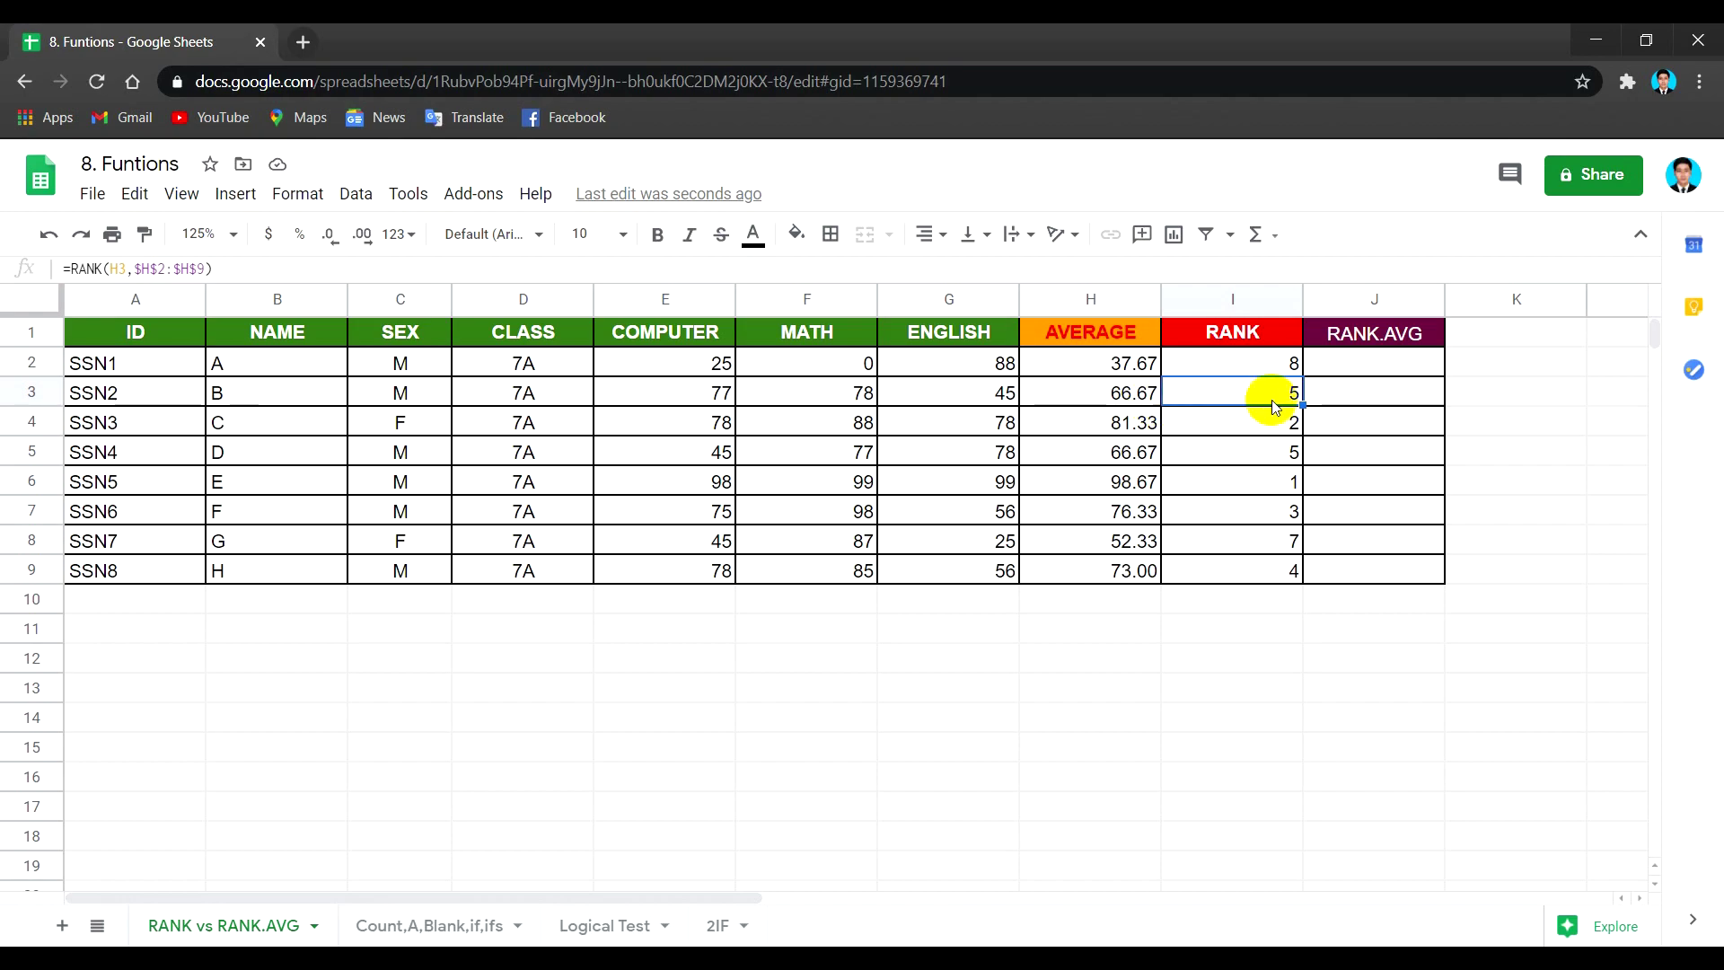
pyautogui.click(1206, 454)
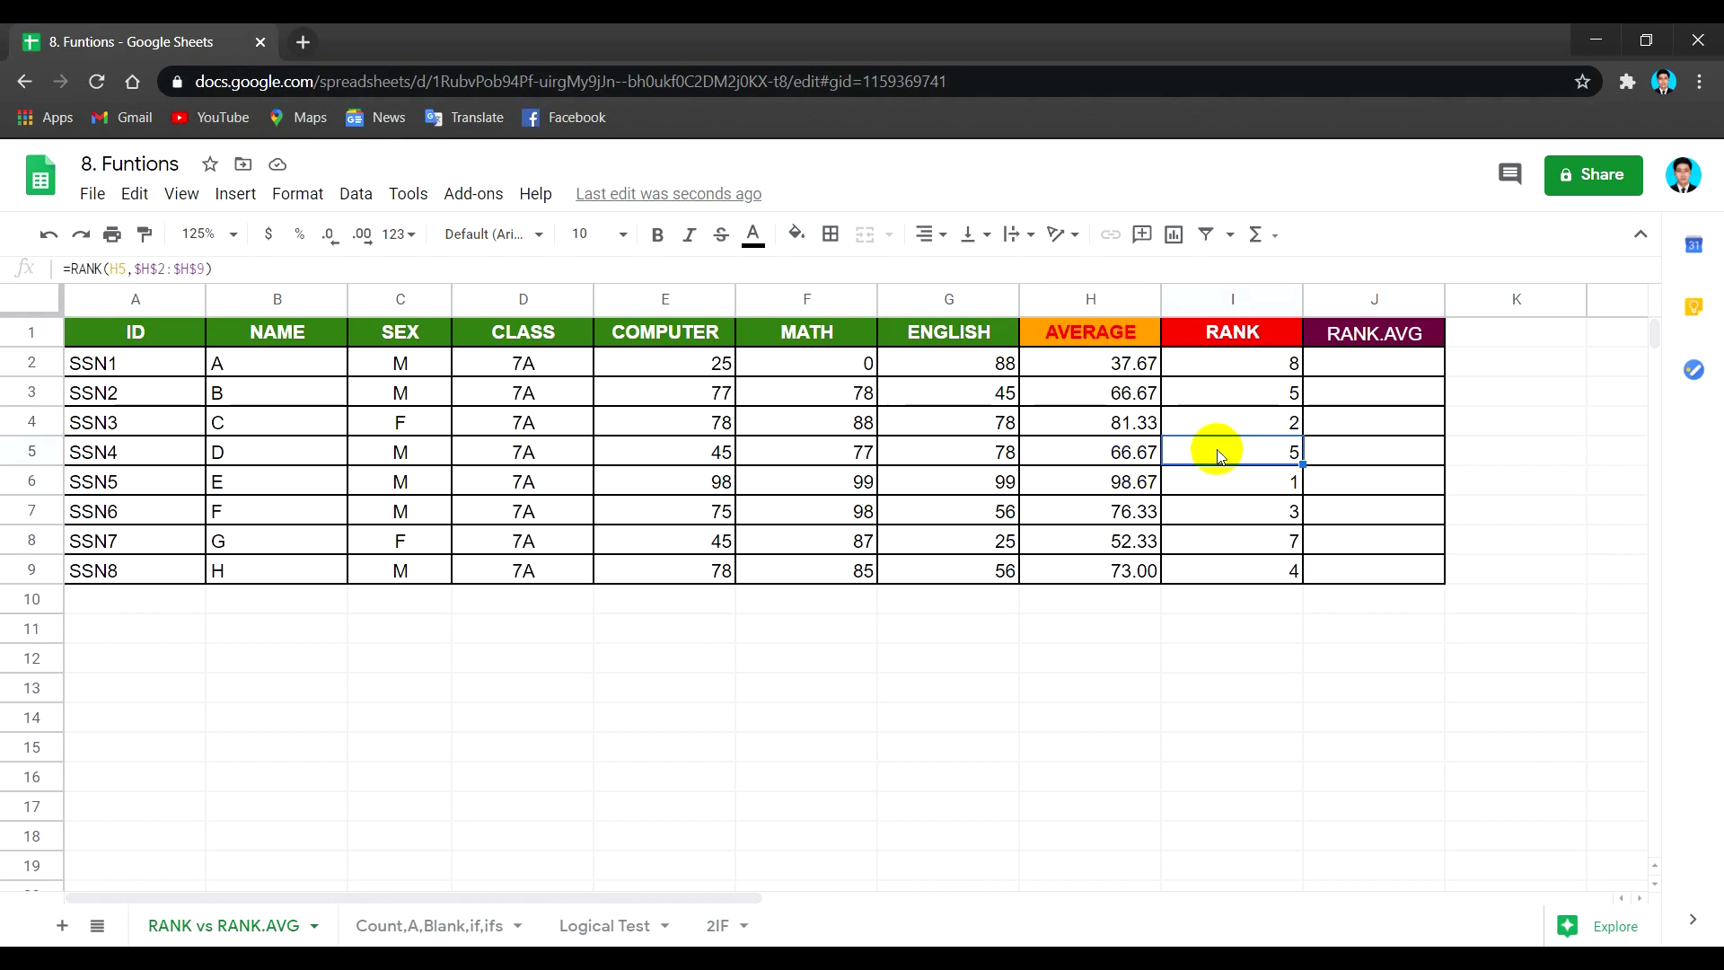
pyautogui.click(1137, 544)
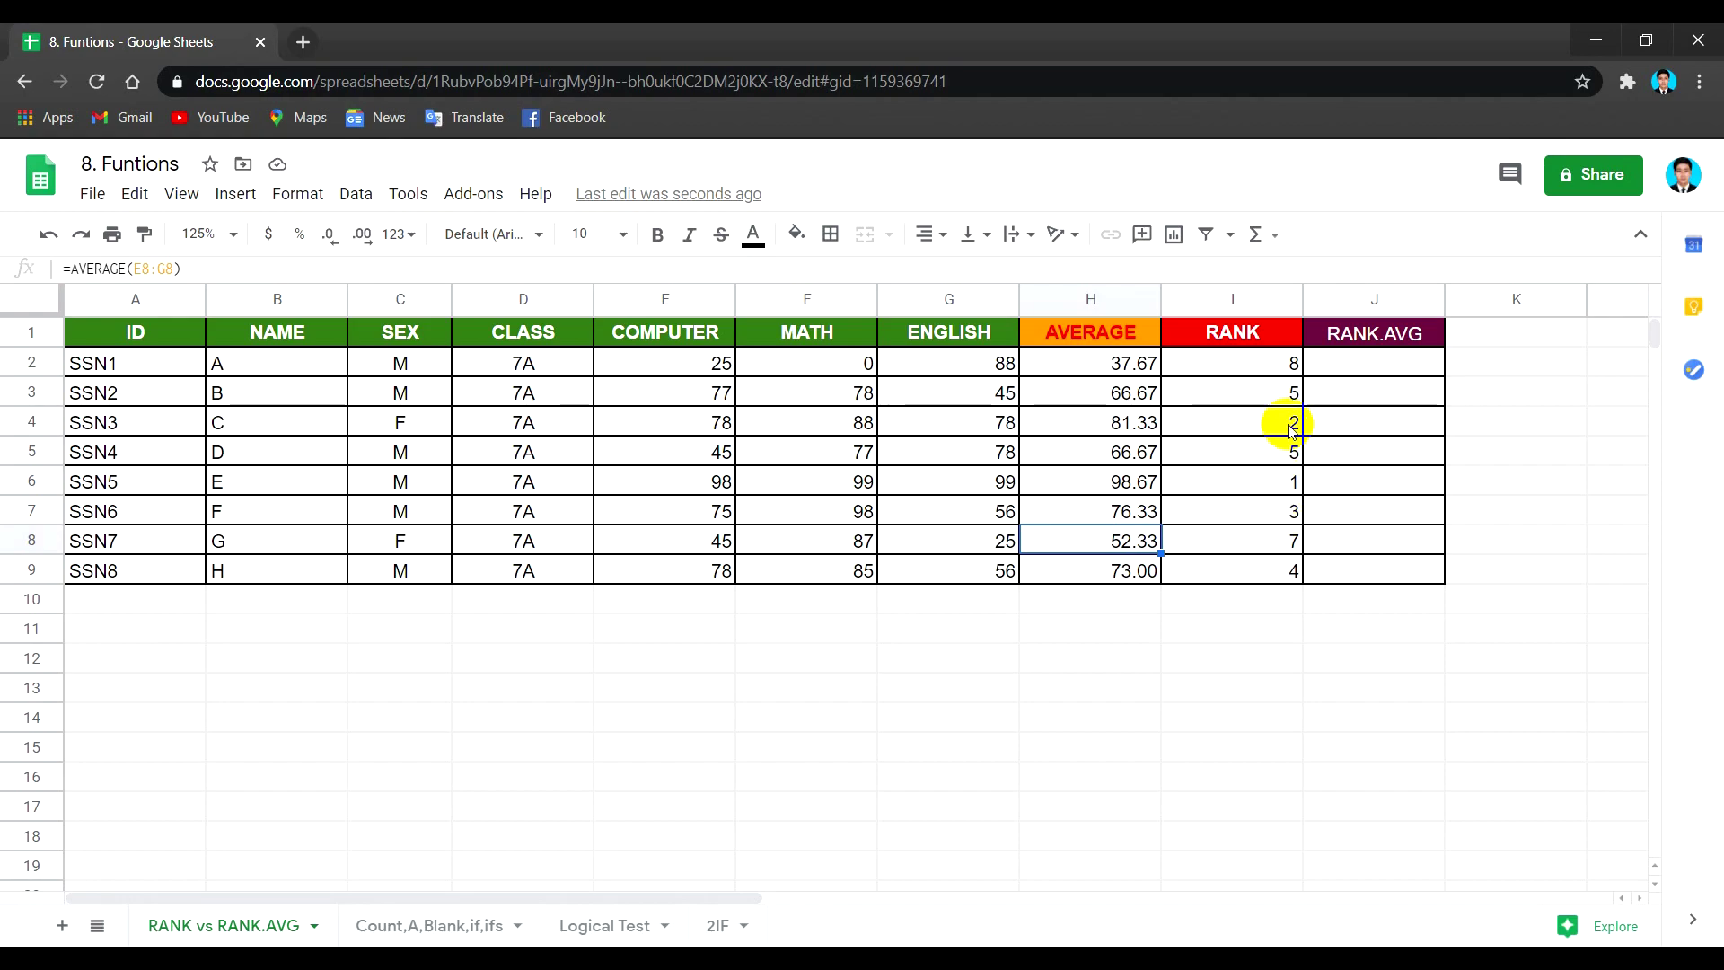
pyautogui.click(1290, 460)
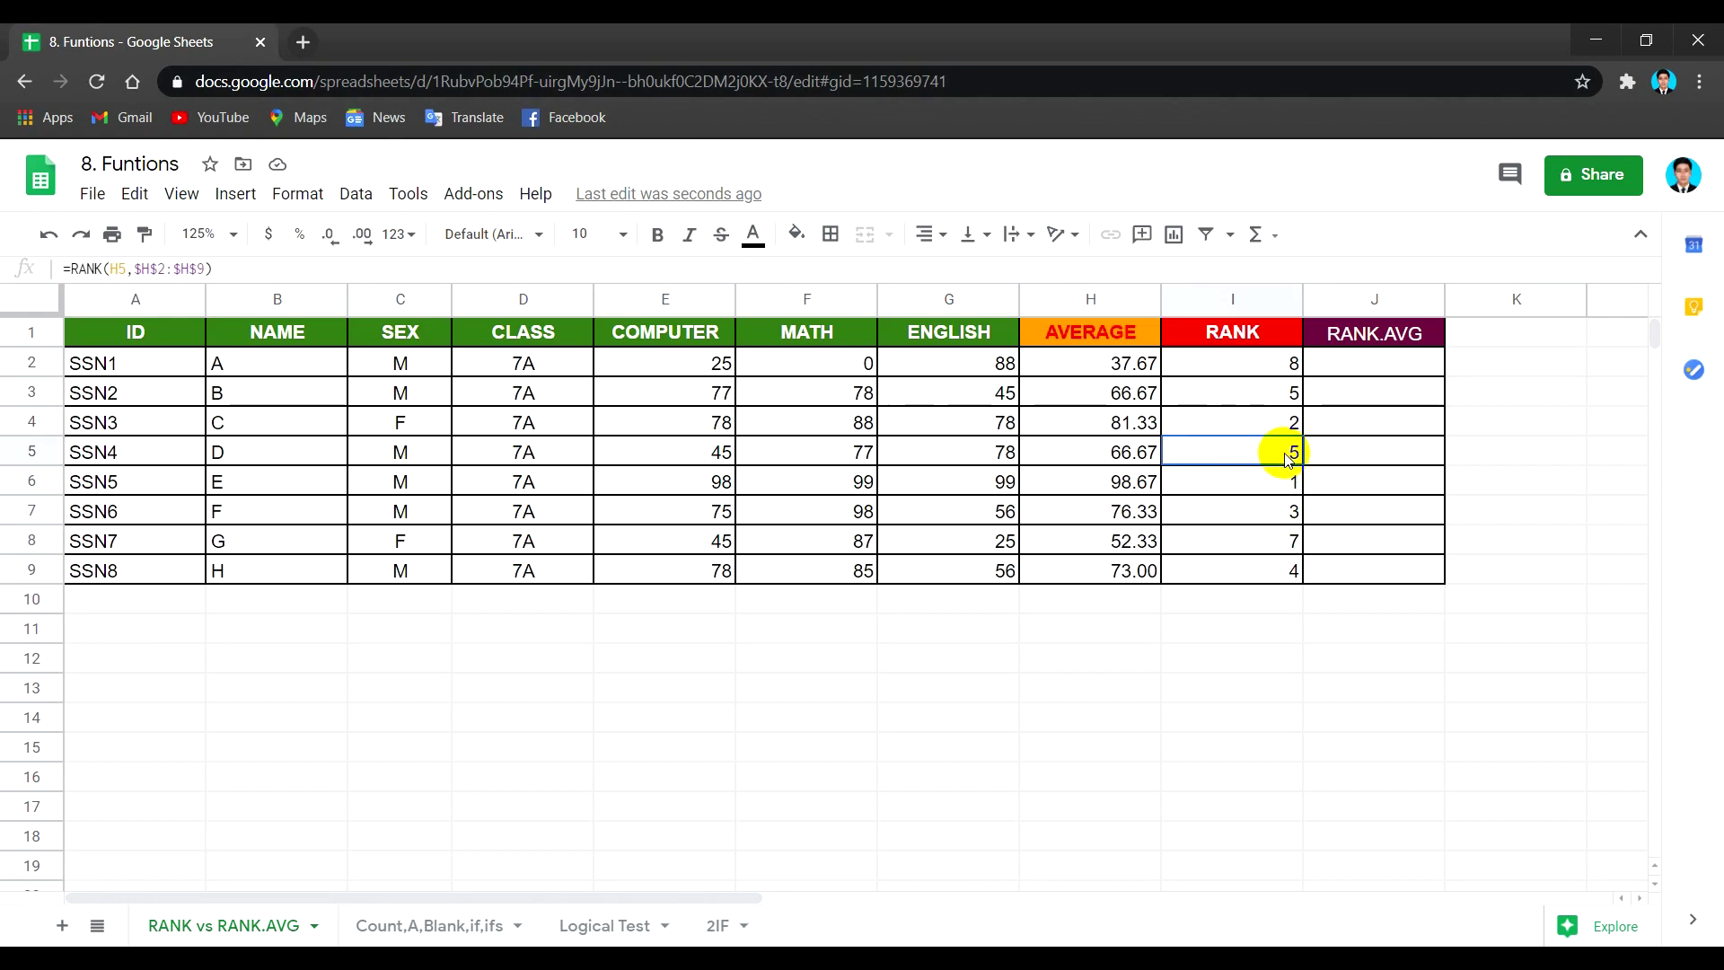
pyautogui.click(1293, 542)
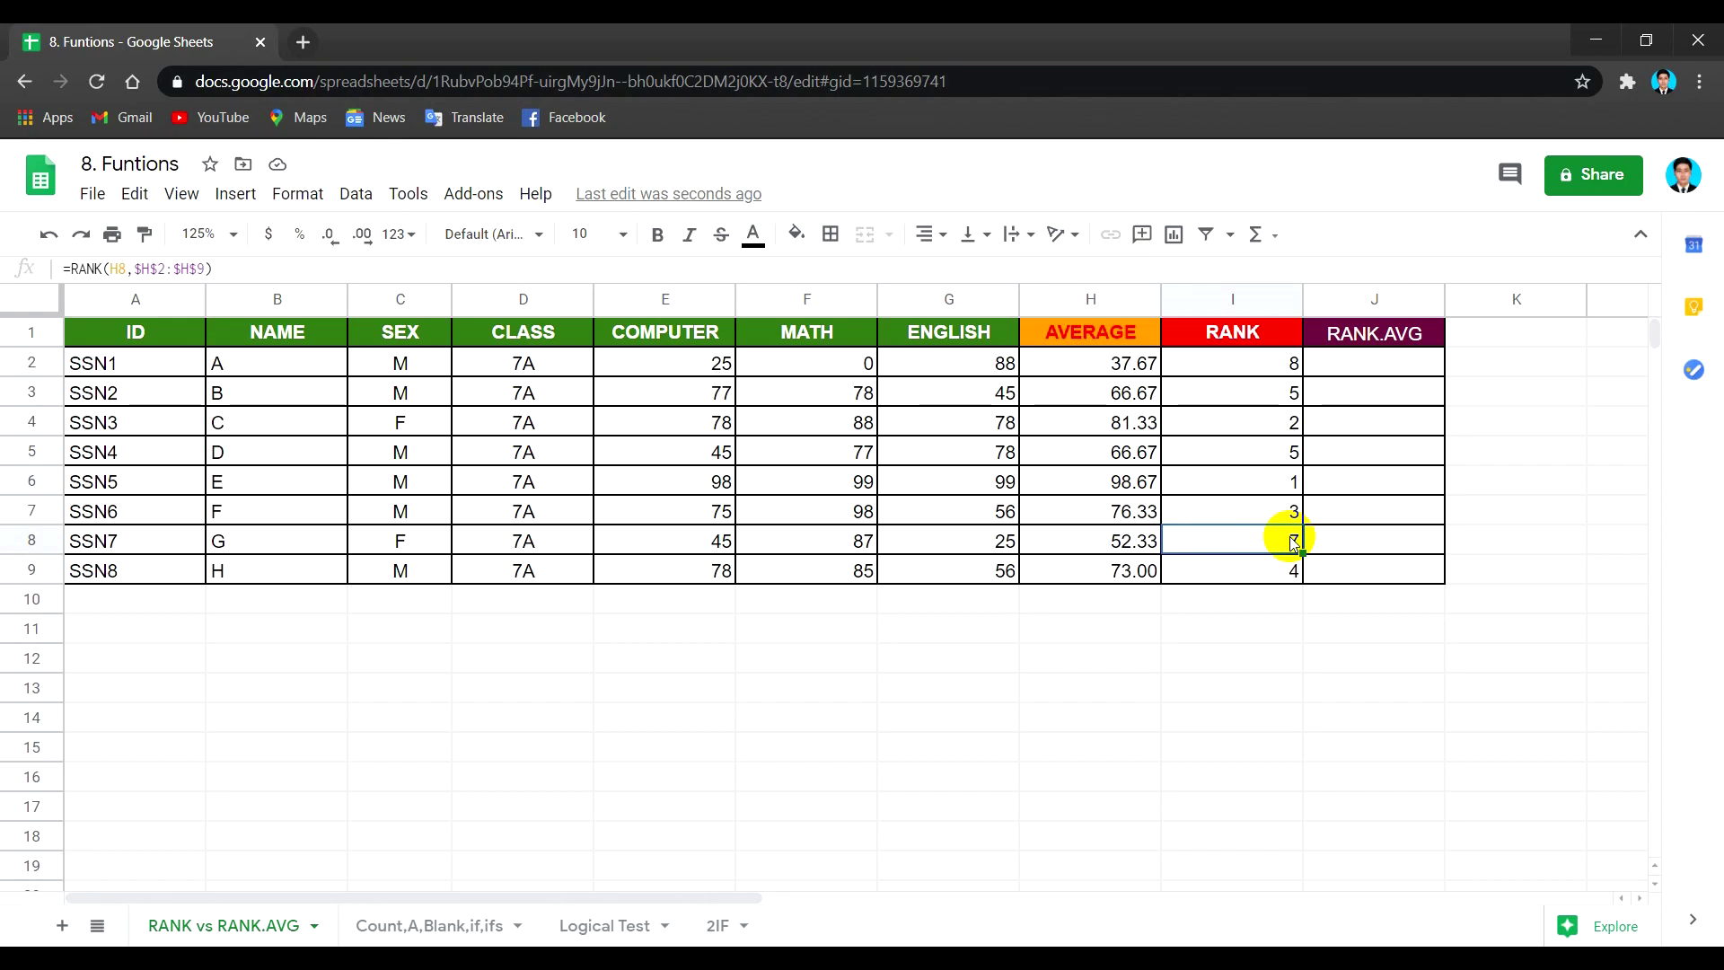
pyautogui.click(1405, 370)
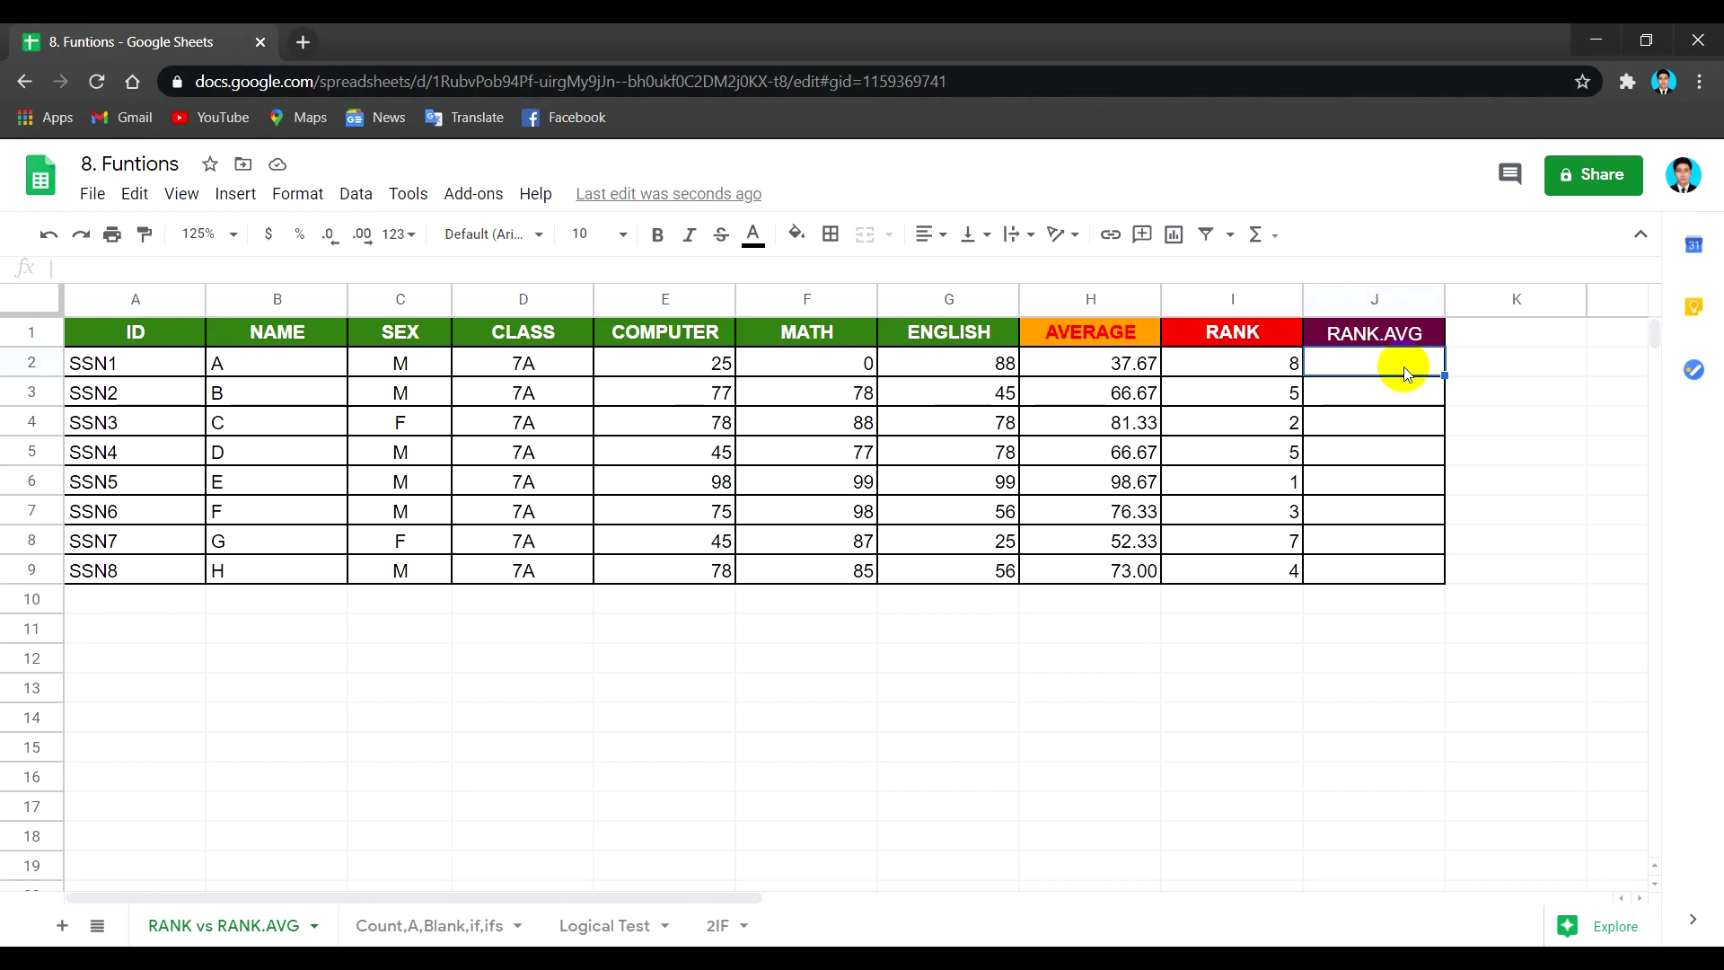
# Enter =RANK.AVG(H2,$H$2:$H$9) in J2 and copy it down to J9.
pyautogui.click(1274, 363)
pyautogui.click(1385, 374)
pyautogui.write('=')
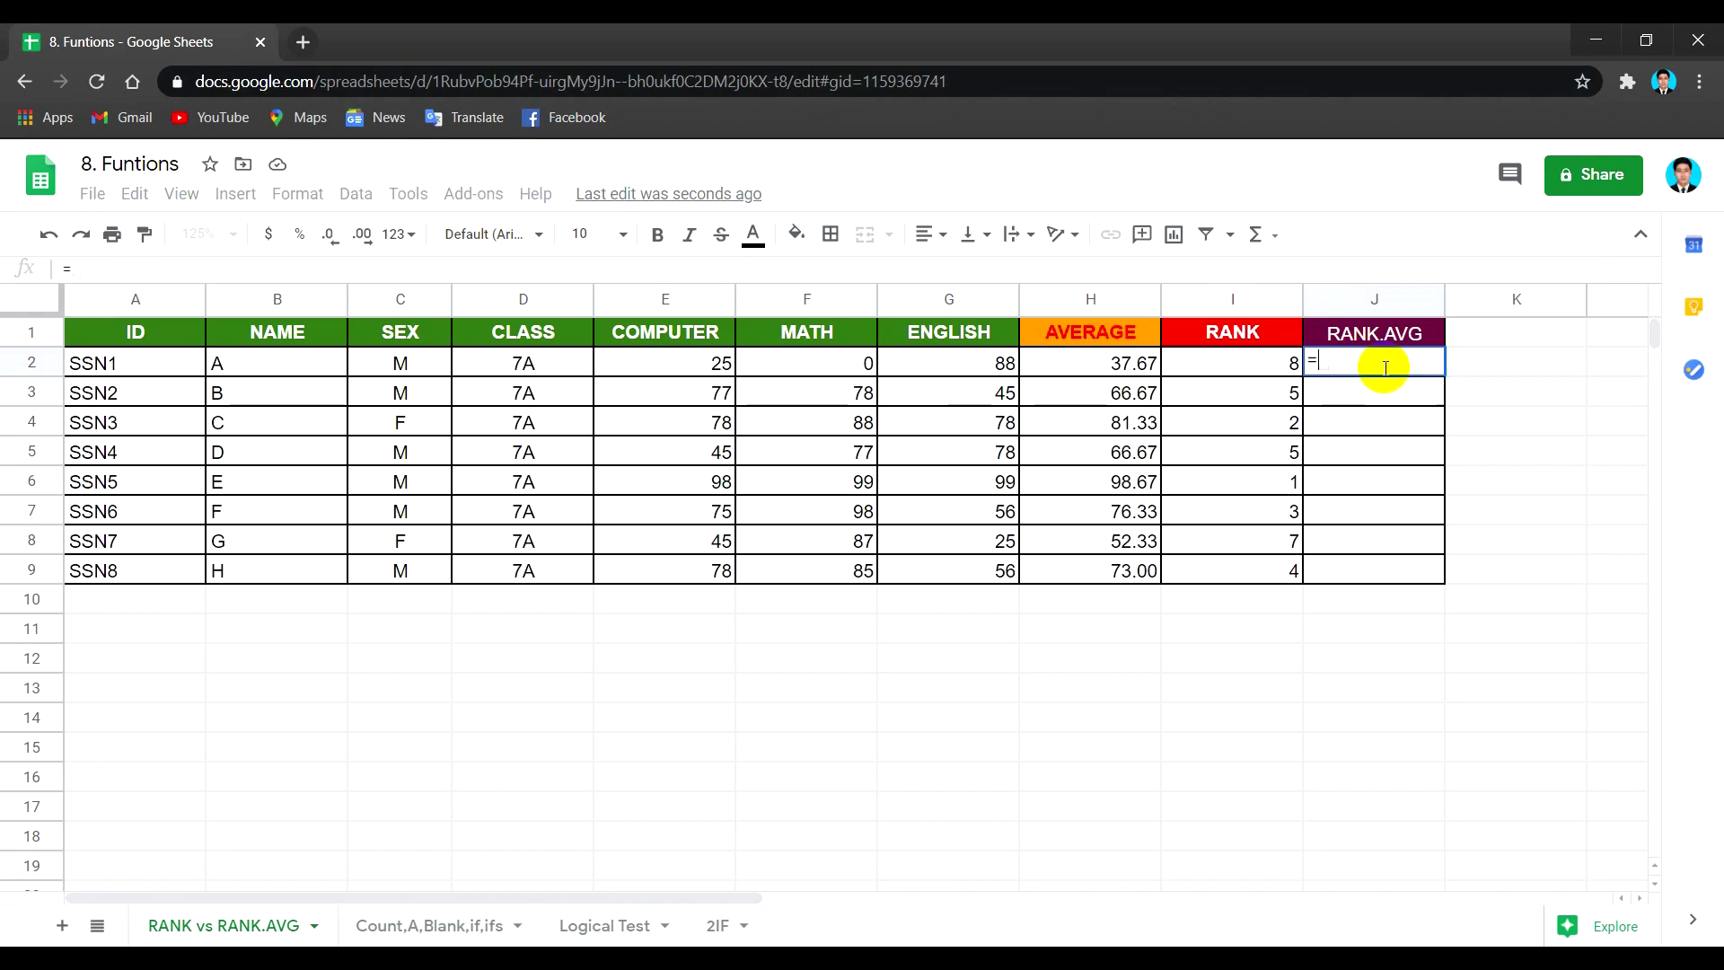
pyautogui.write('RAN')
pyautogui.press('BackSpace')
pyautogui.write('K')
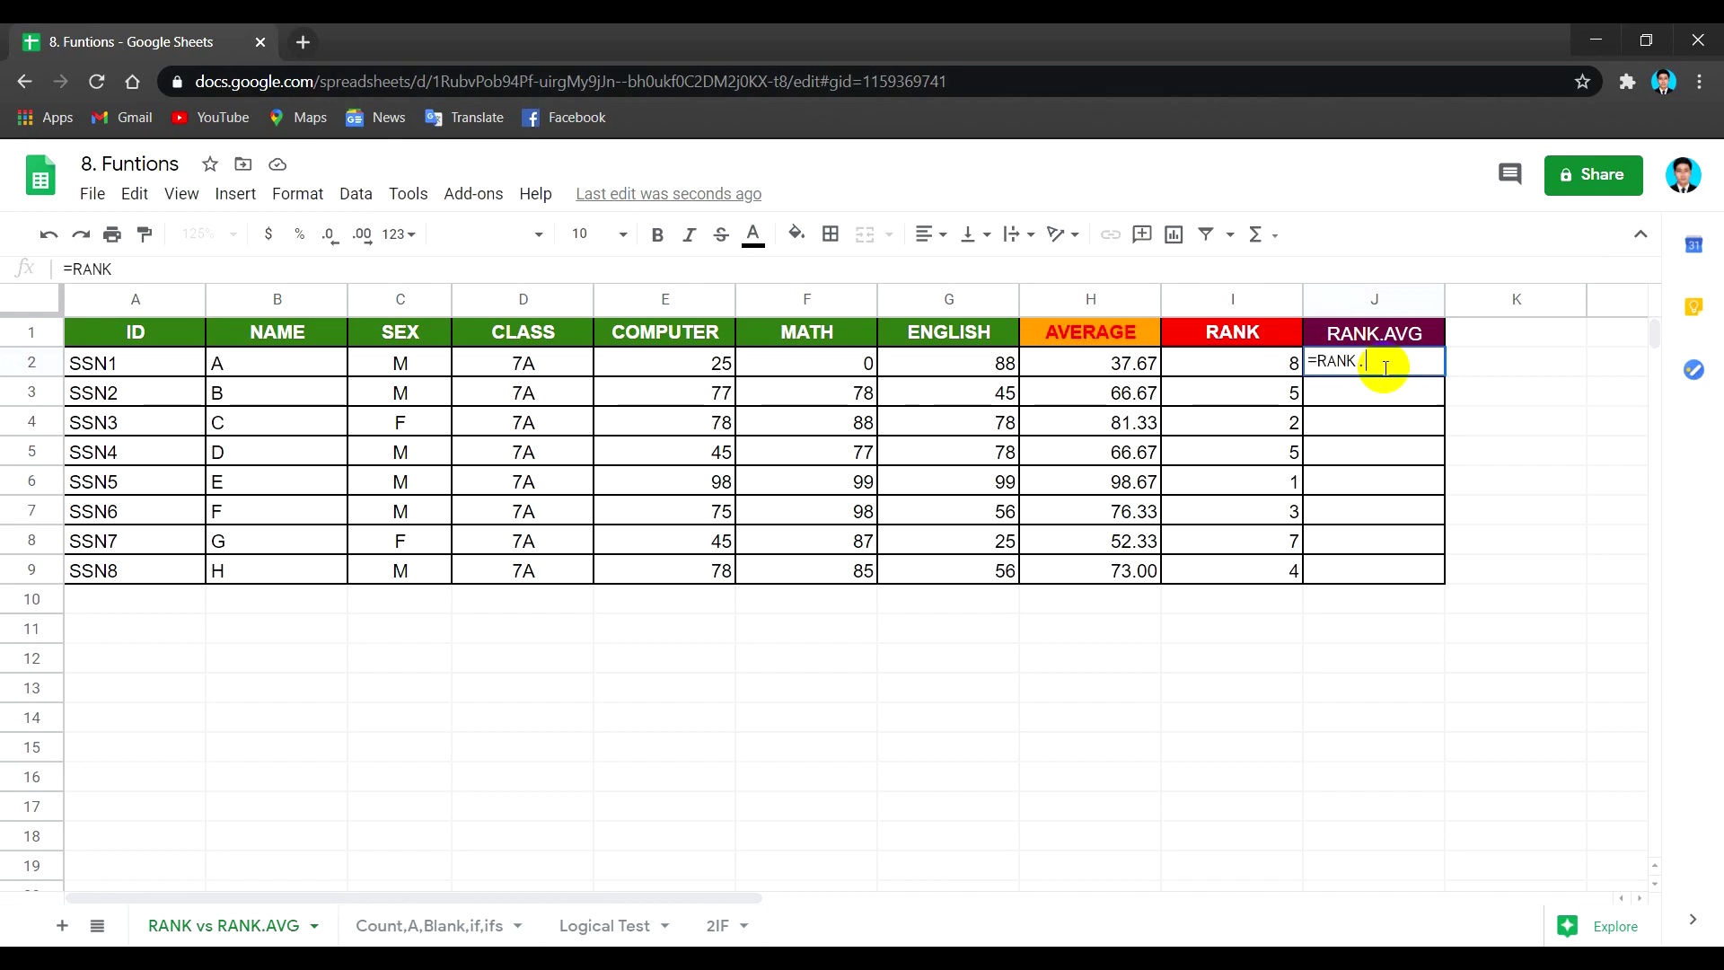
pyautogui.write('.AVG')
pyautogui.write('(')
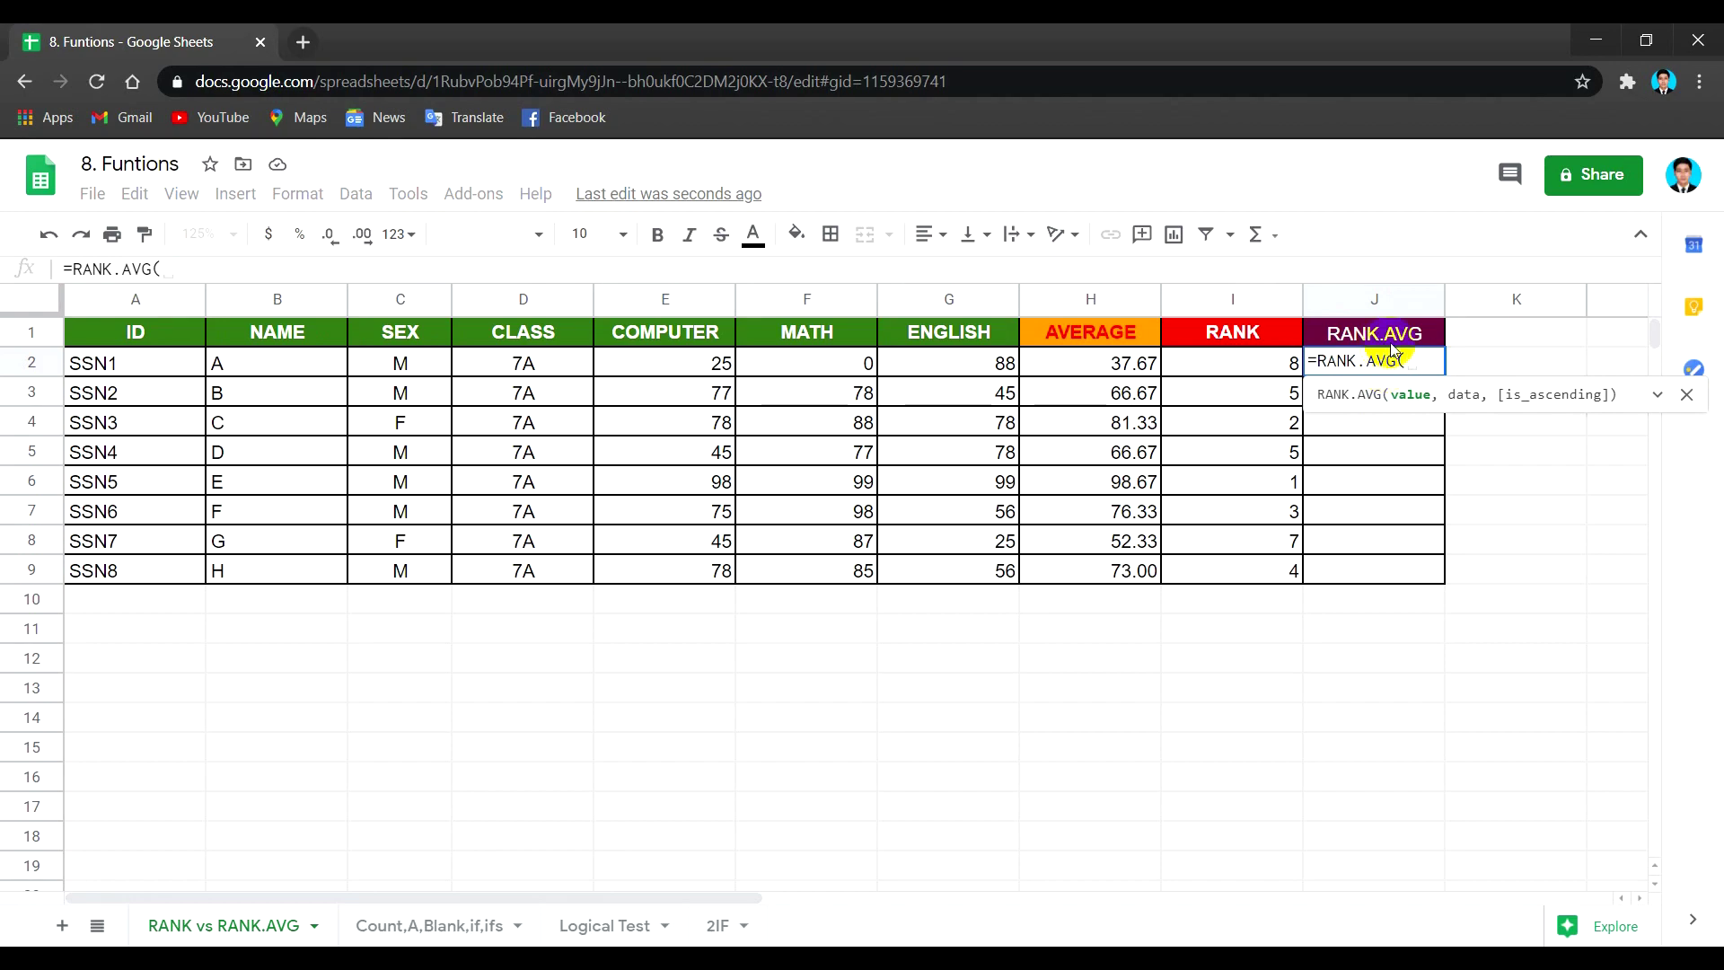
pyautogui.click(1132, 366)
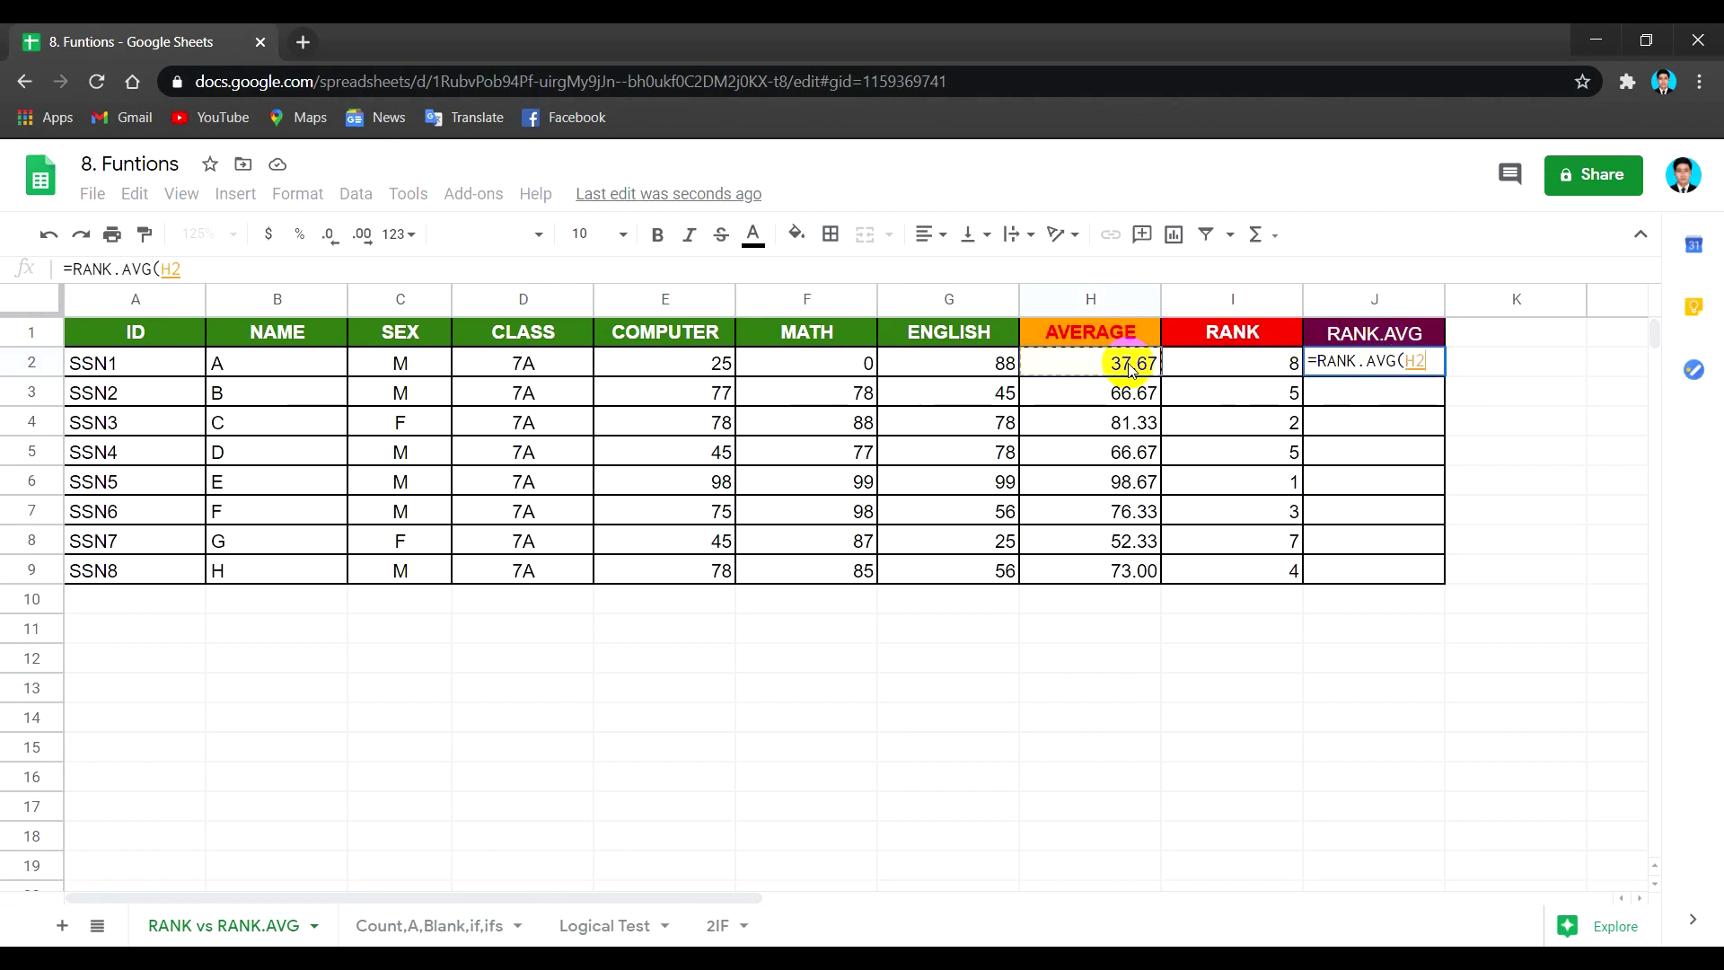
pyautogui.write(',')
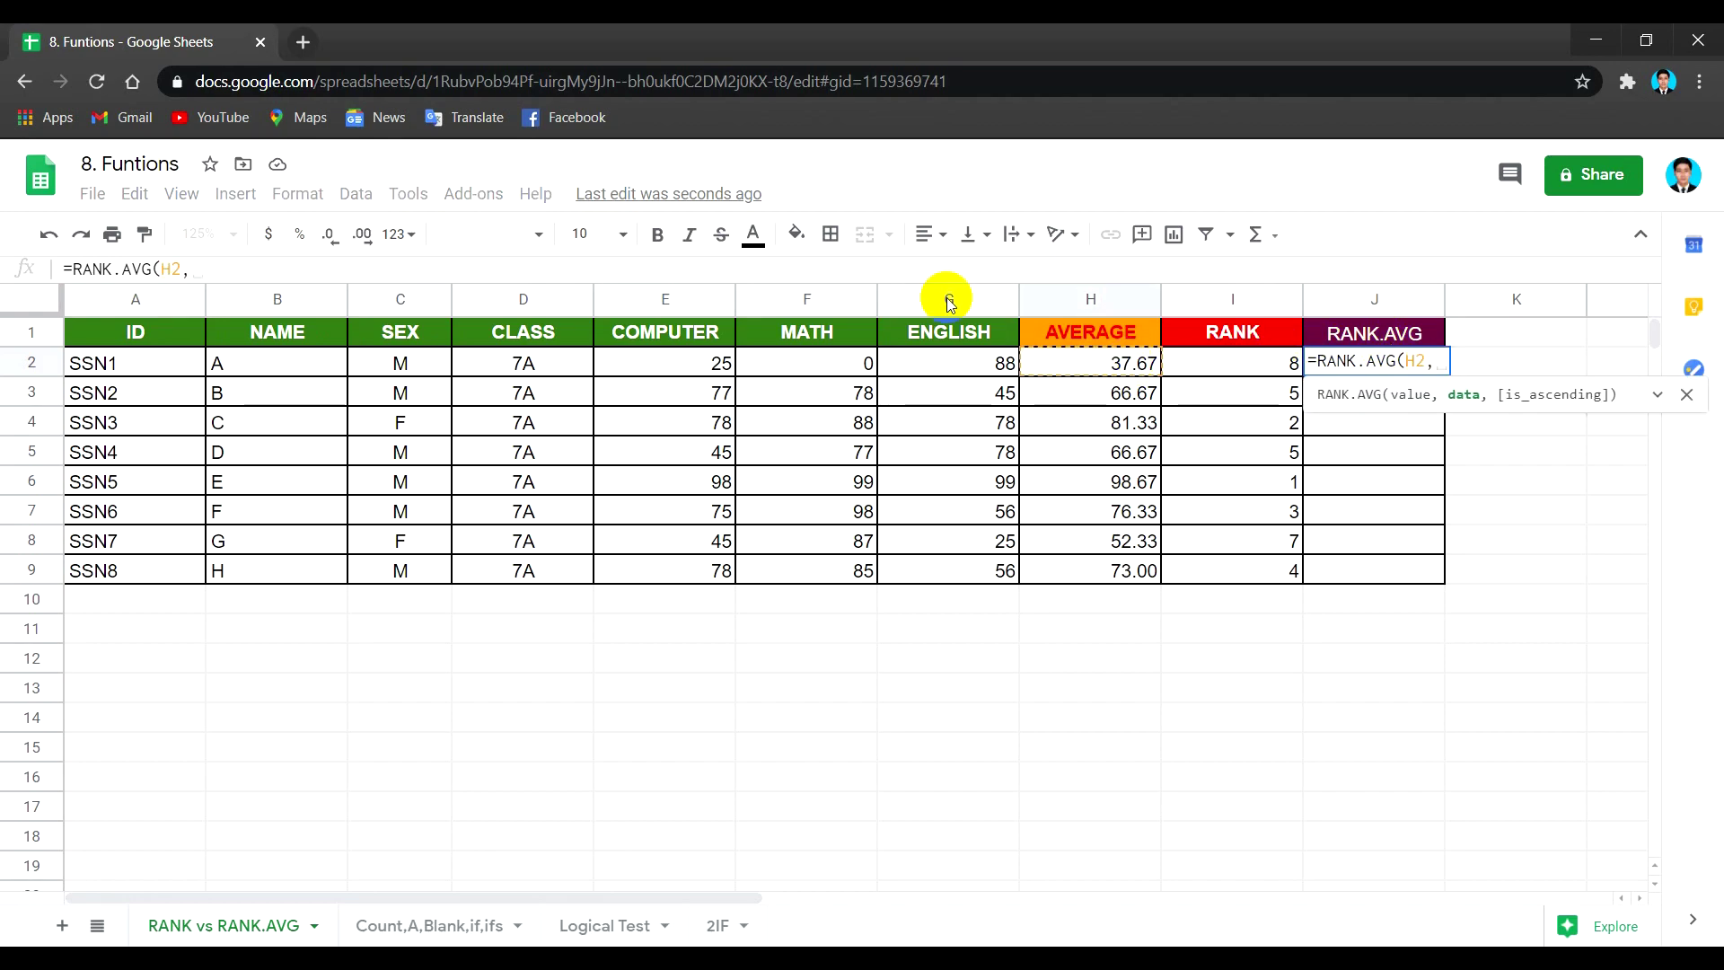
pyautogui.moveTo(1079, 359); pyautogui.dragTo(1095, 584)
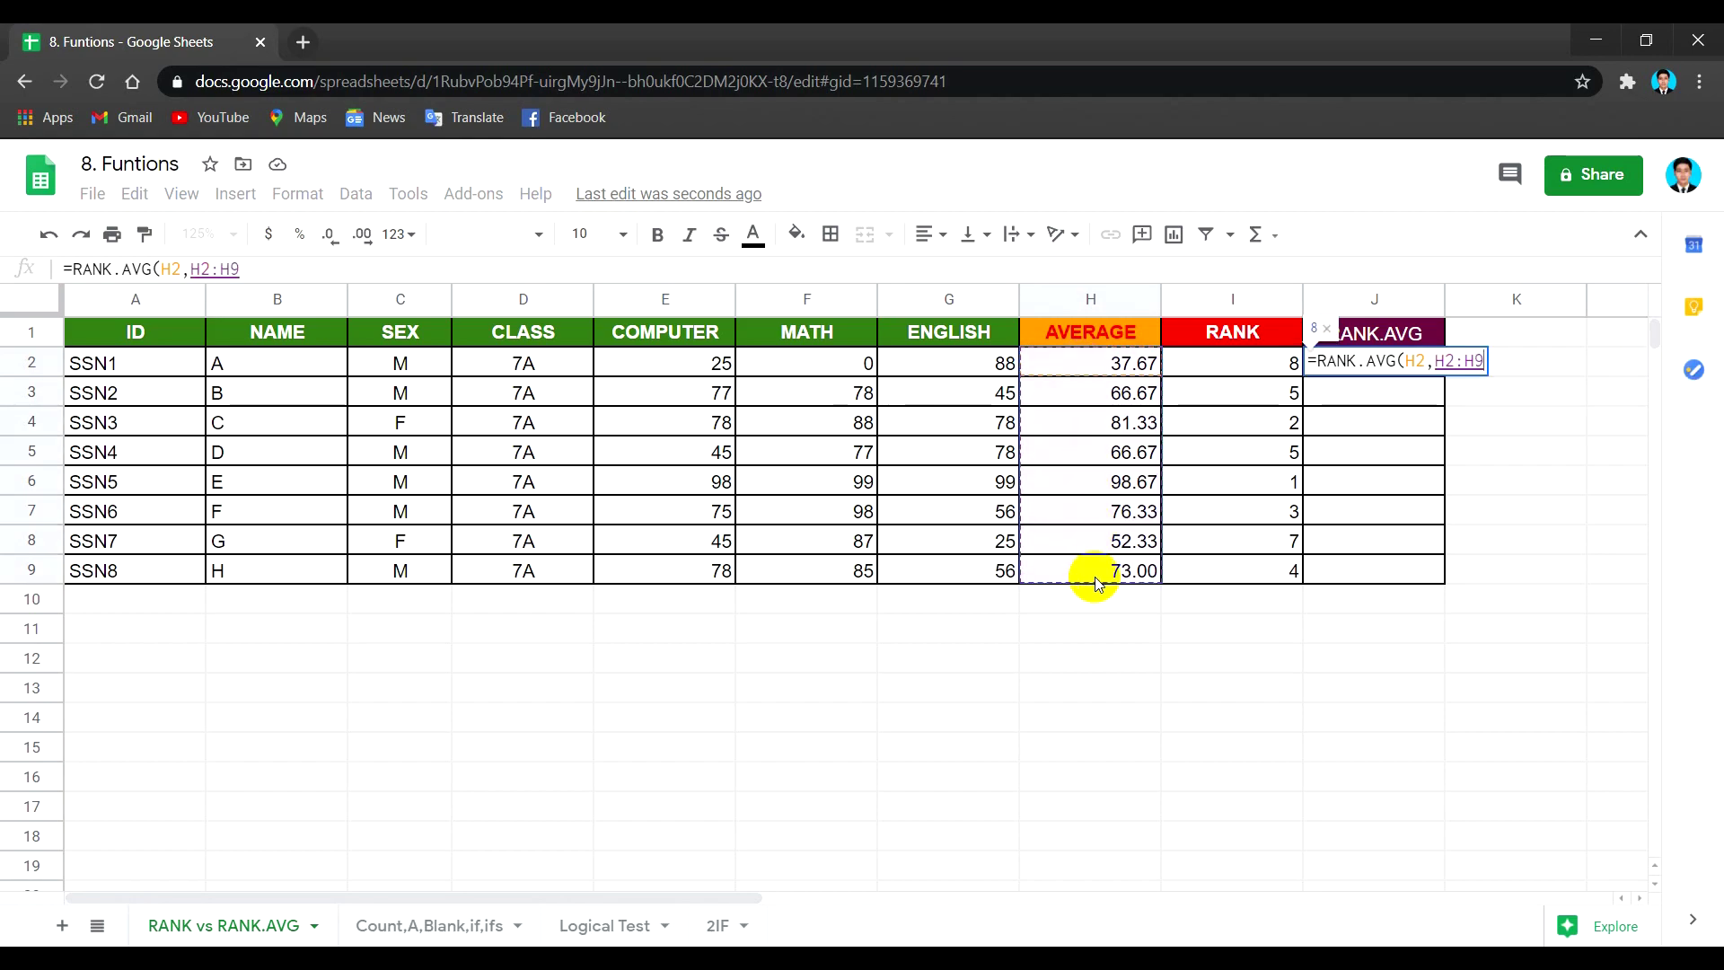
pyautogui.press('F4')
pyautogui.write(')')
pyautogui.press('Return')
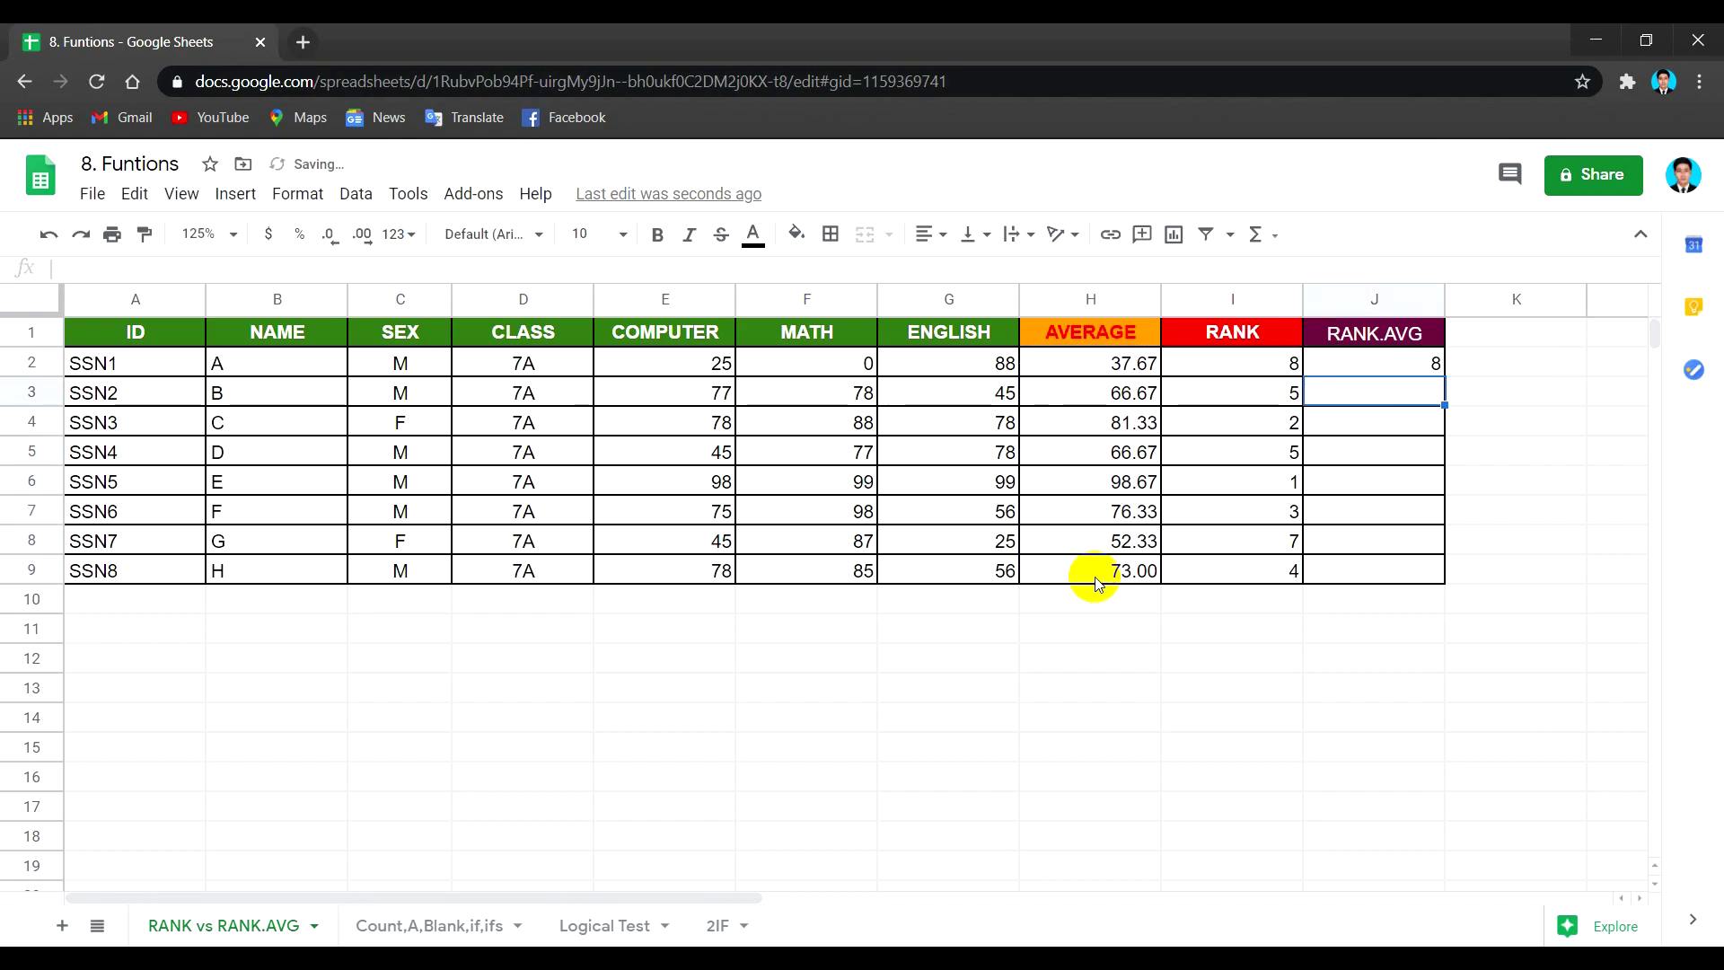
pyautogui.click(1427, 365)
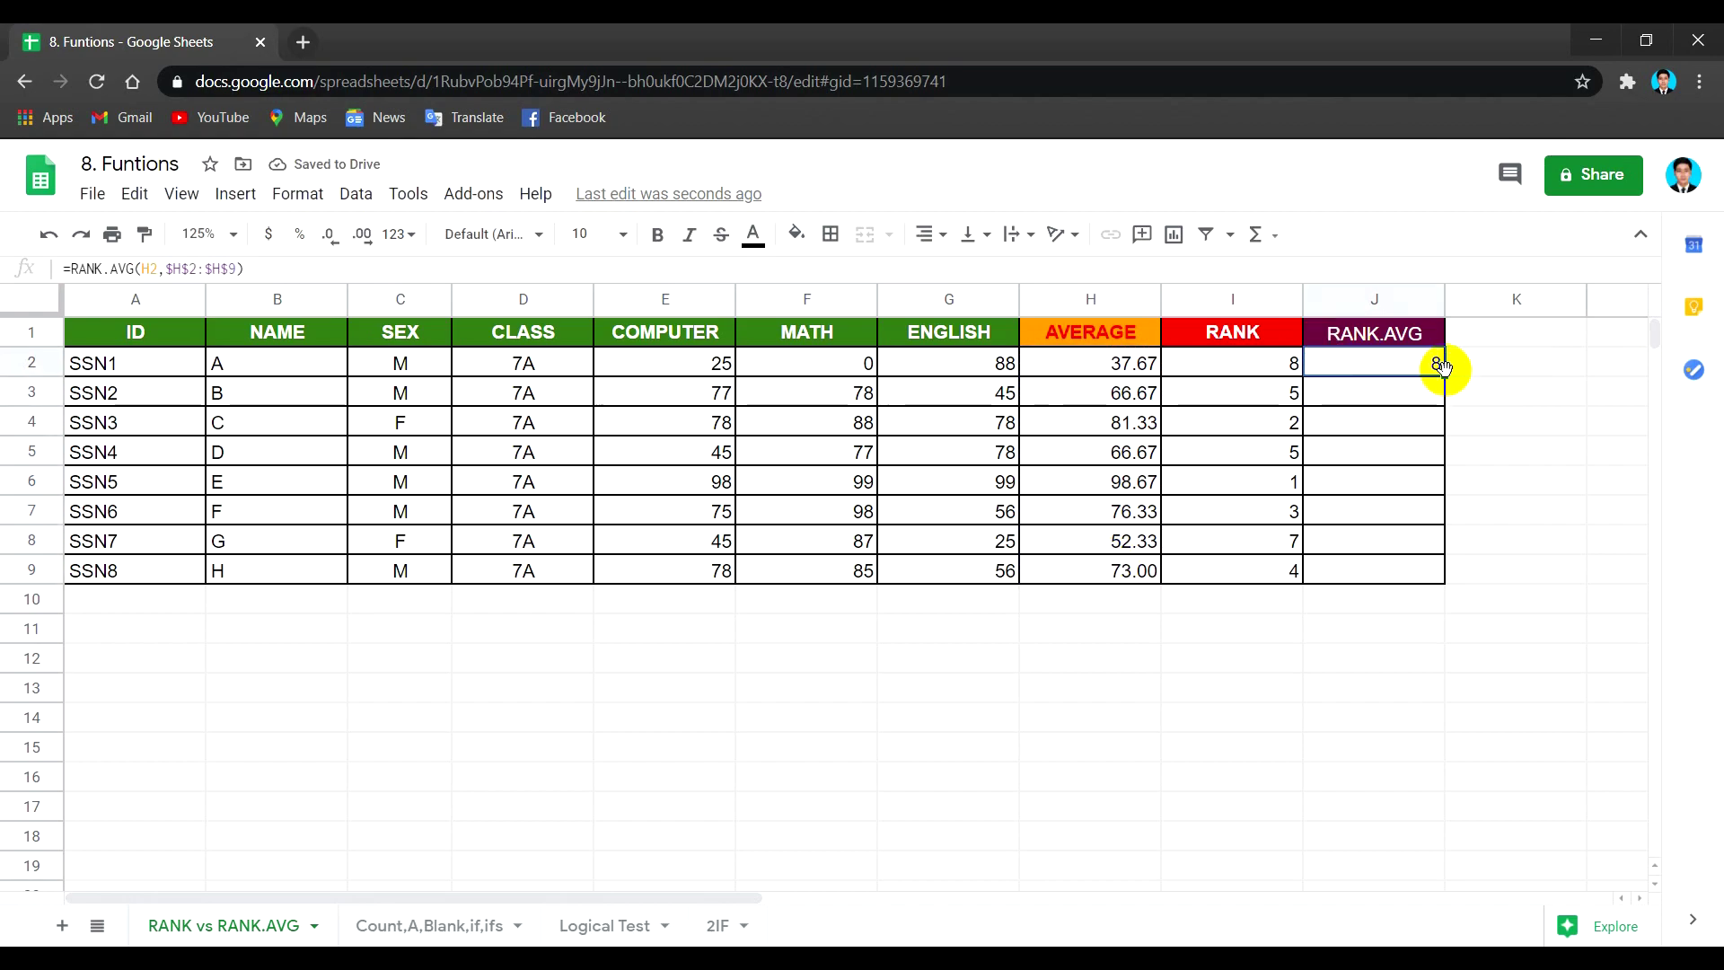
pyautogui.moveTo(1442, 366); pyautogui.dragTo(1428, 573)
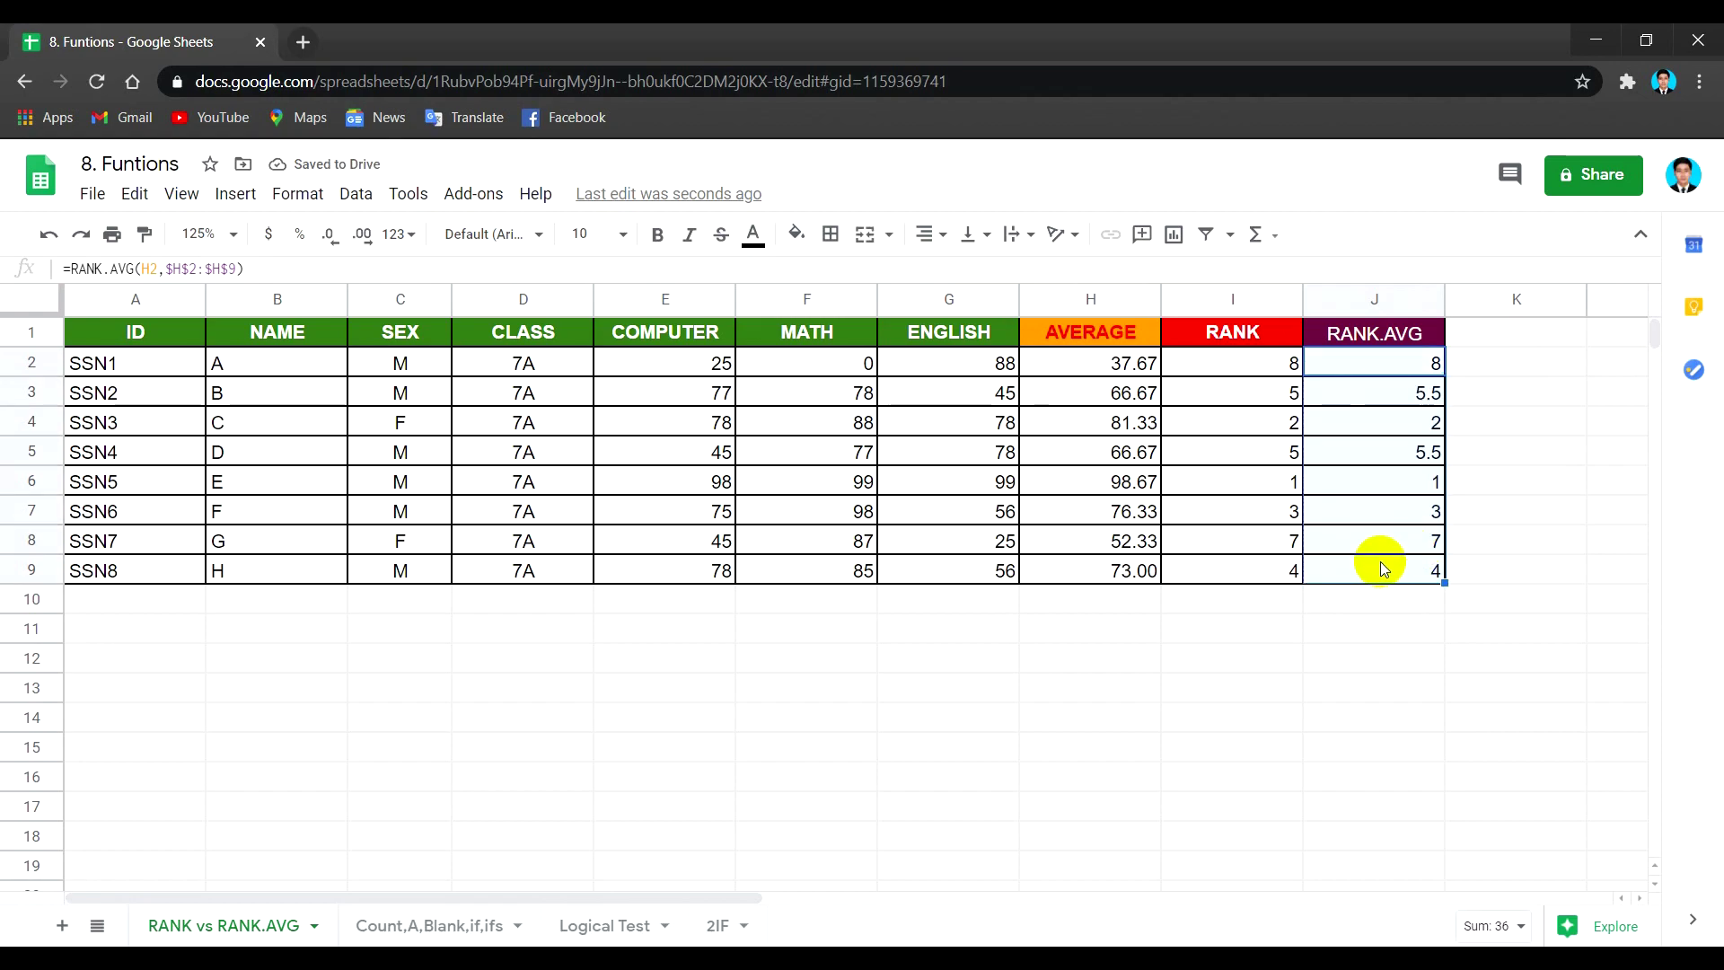
pyautogui.click(1414, 452)
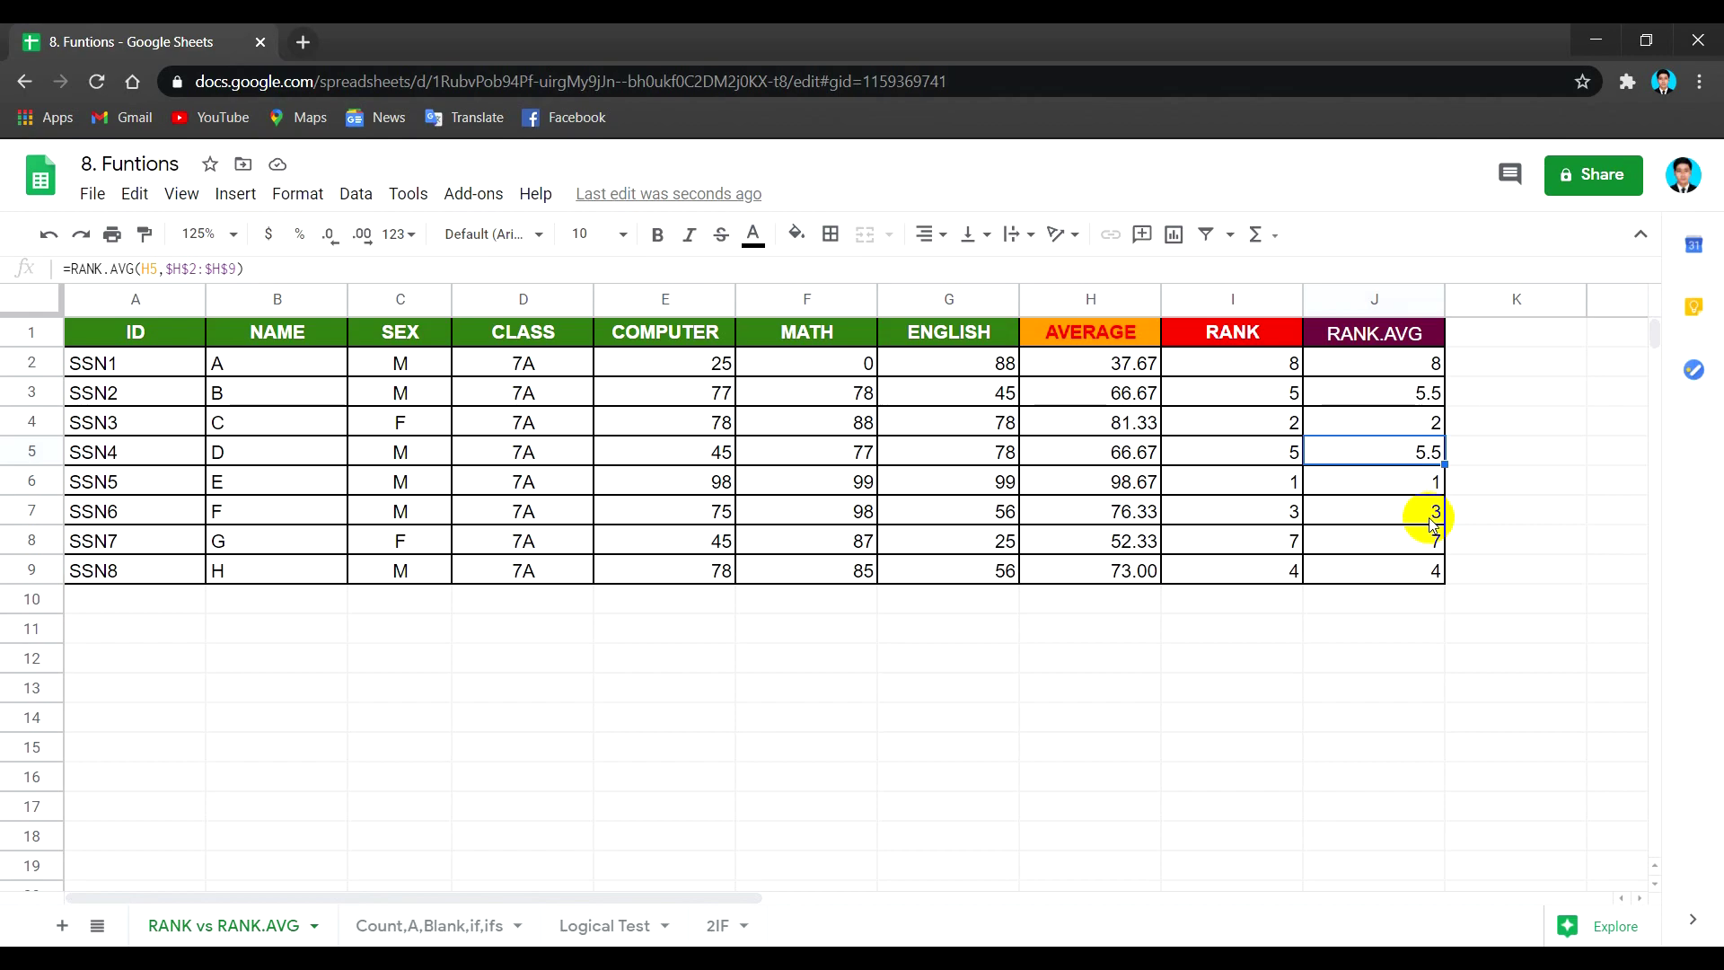
pyautogui.click(1403, 397)
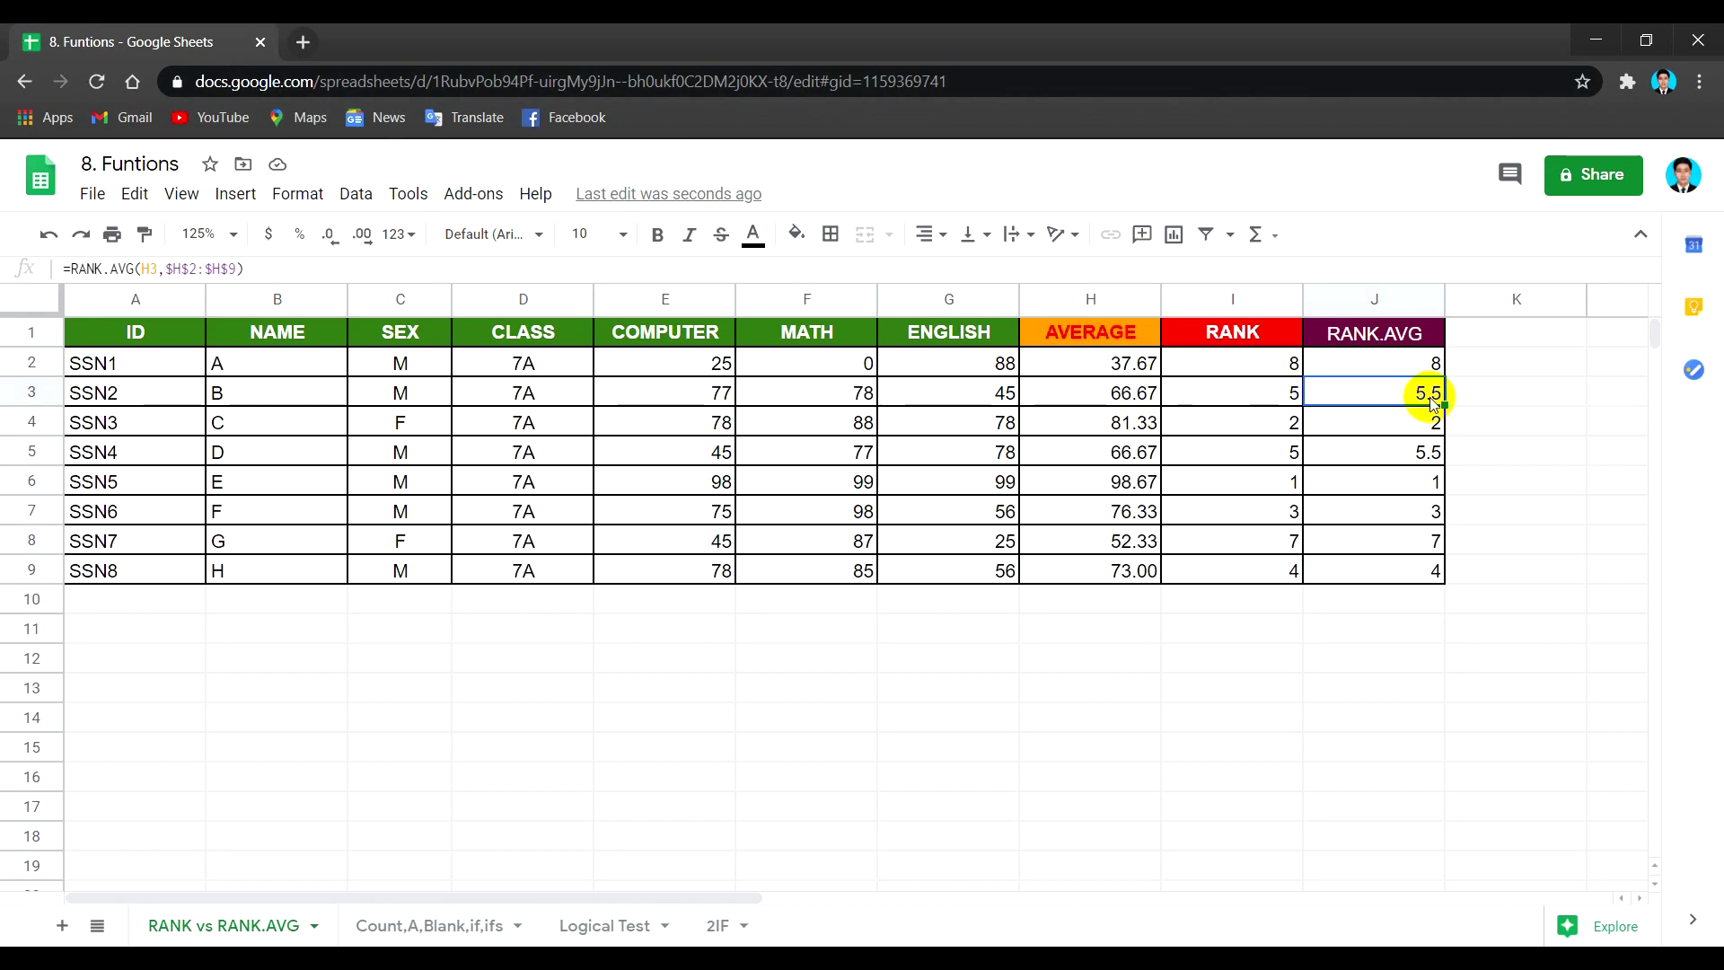
pyautogui.click(1277, 401)
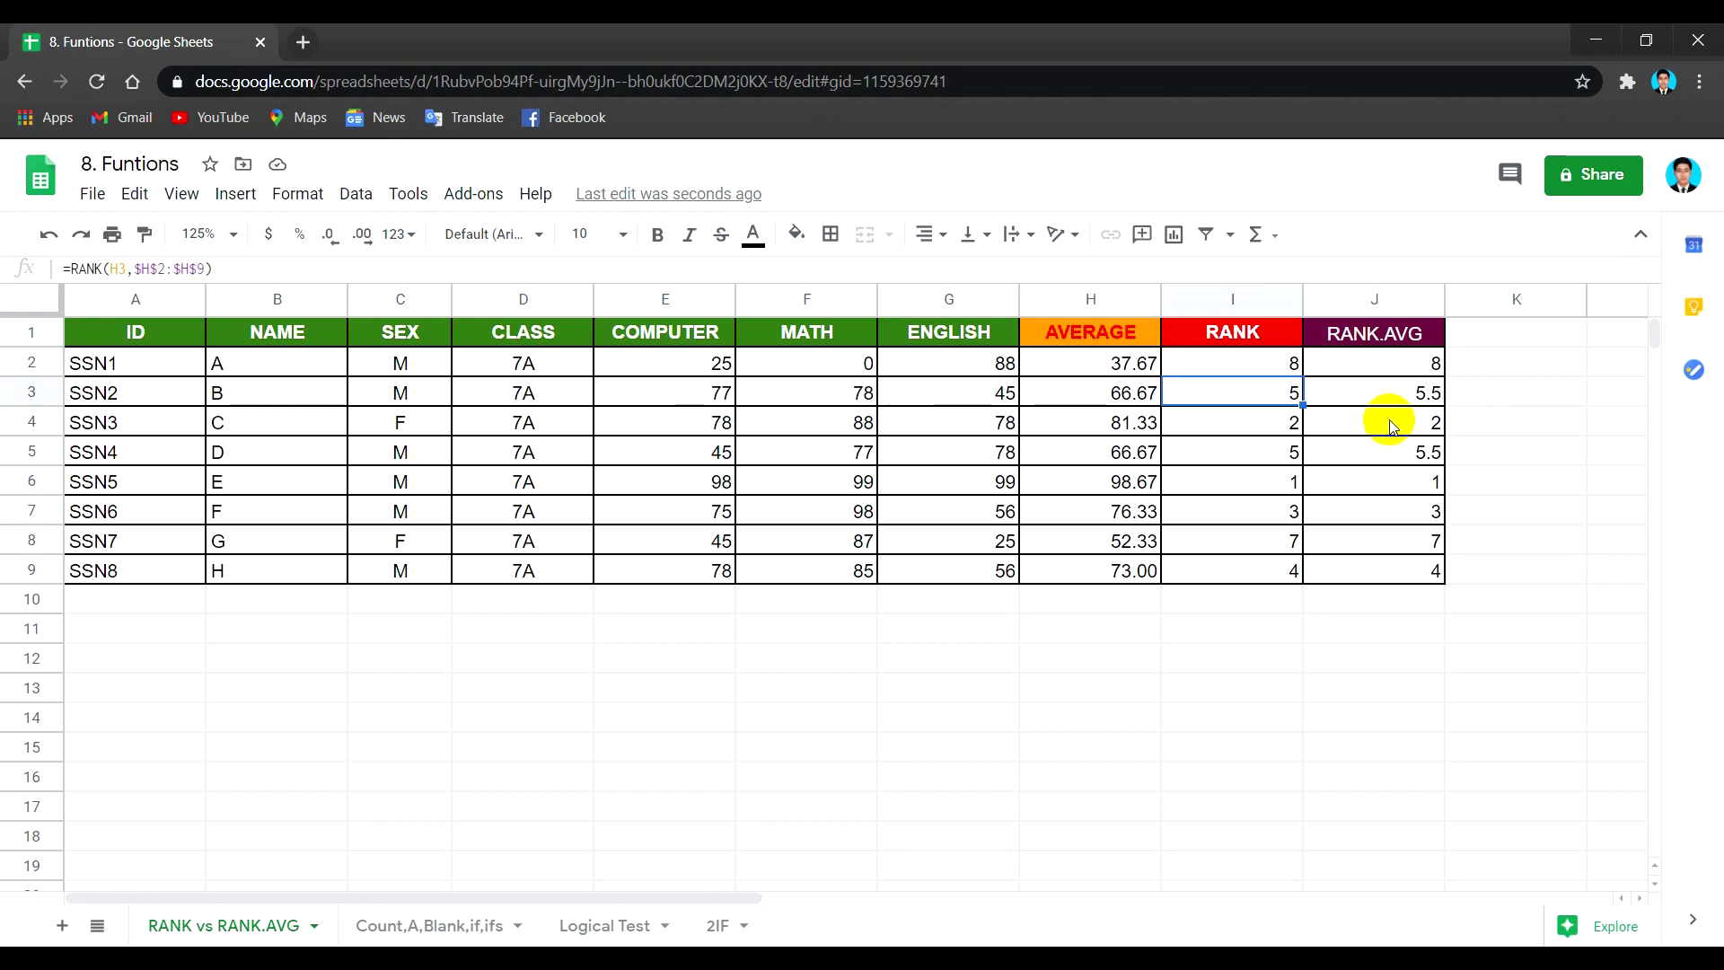
pyautogui.click(1410, 400)
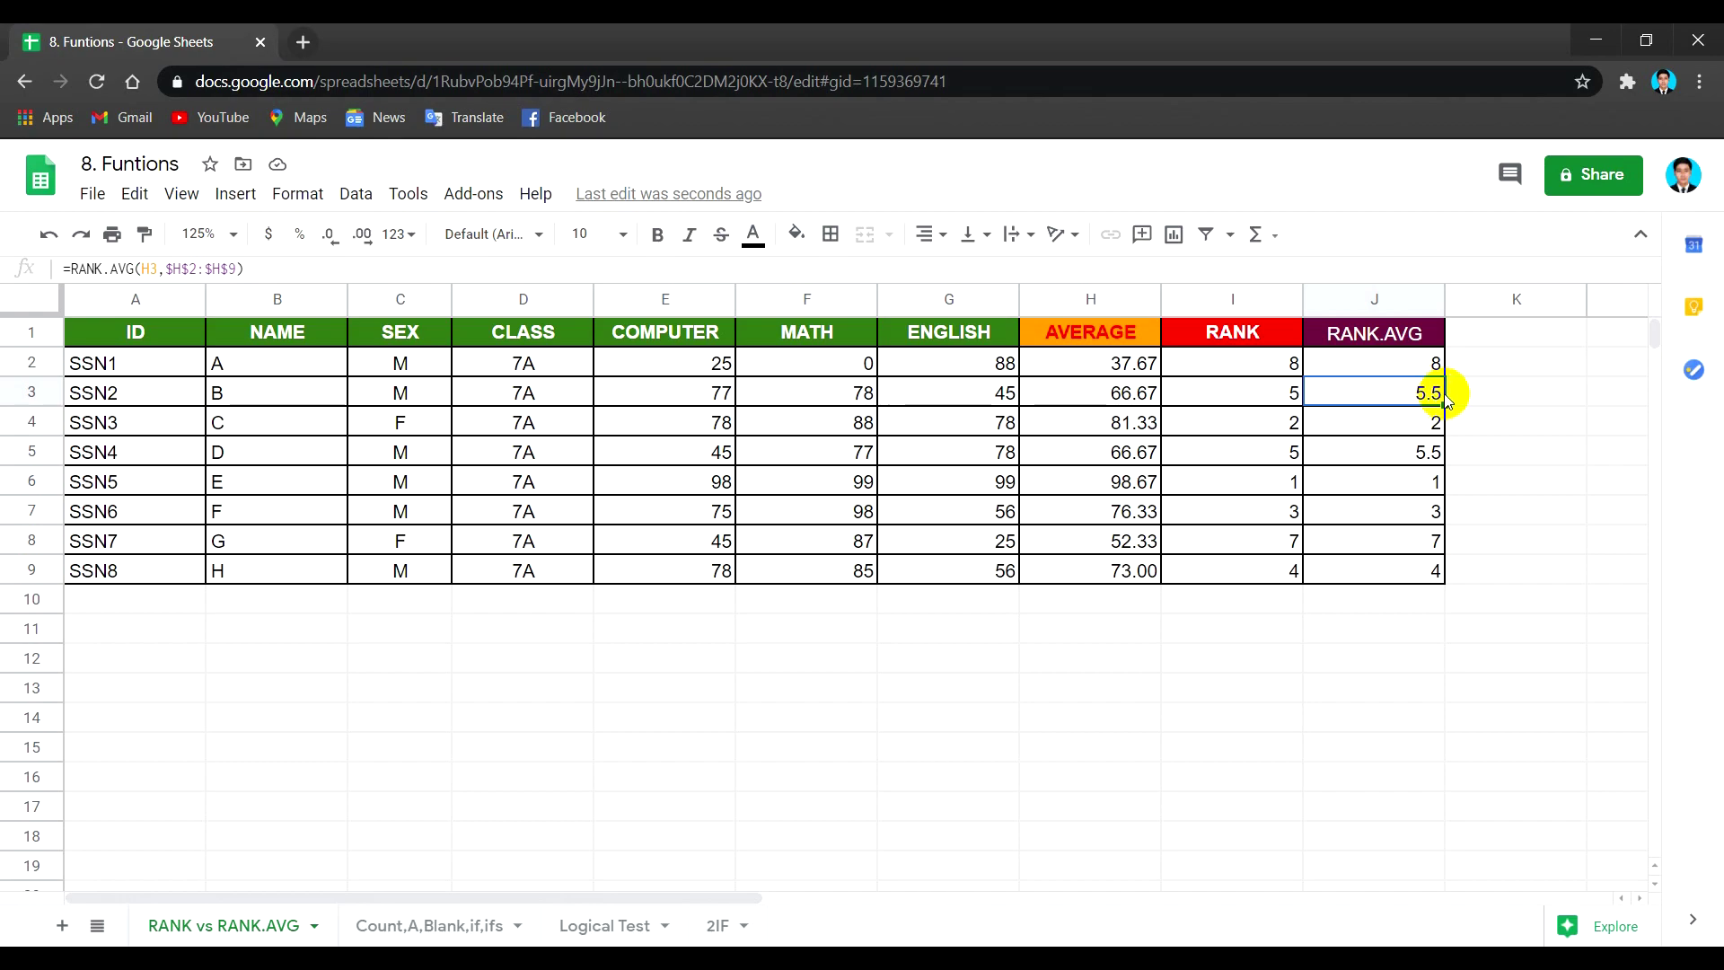
pyautogui.click(1407, 458)
pyautogui.click(1138, 460)
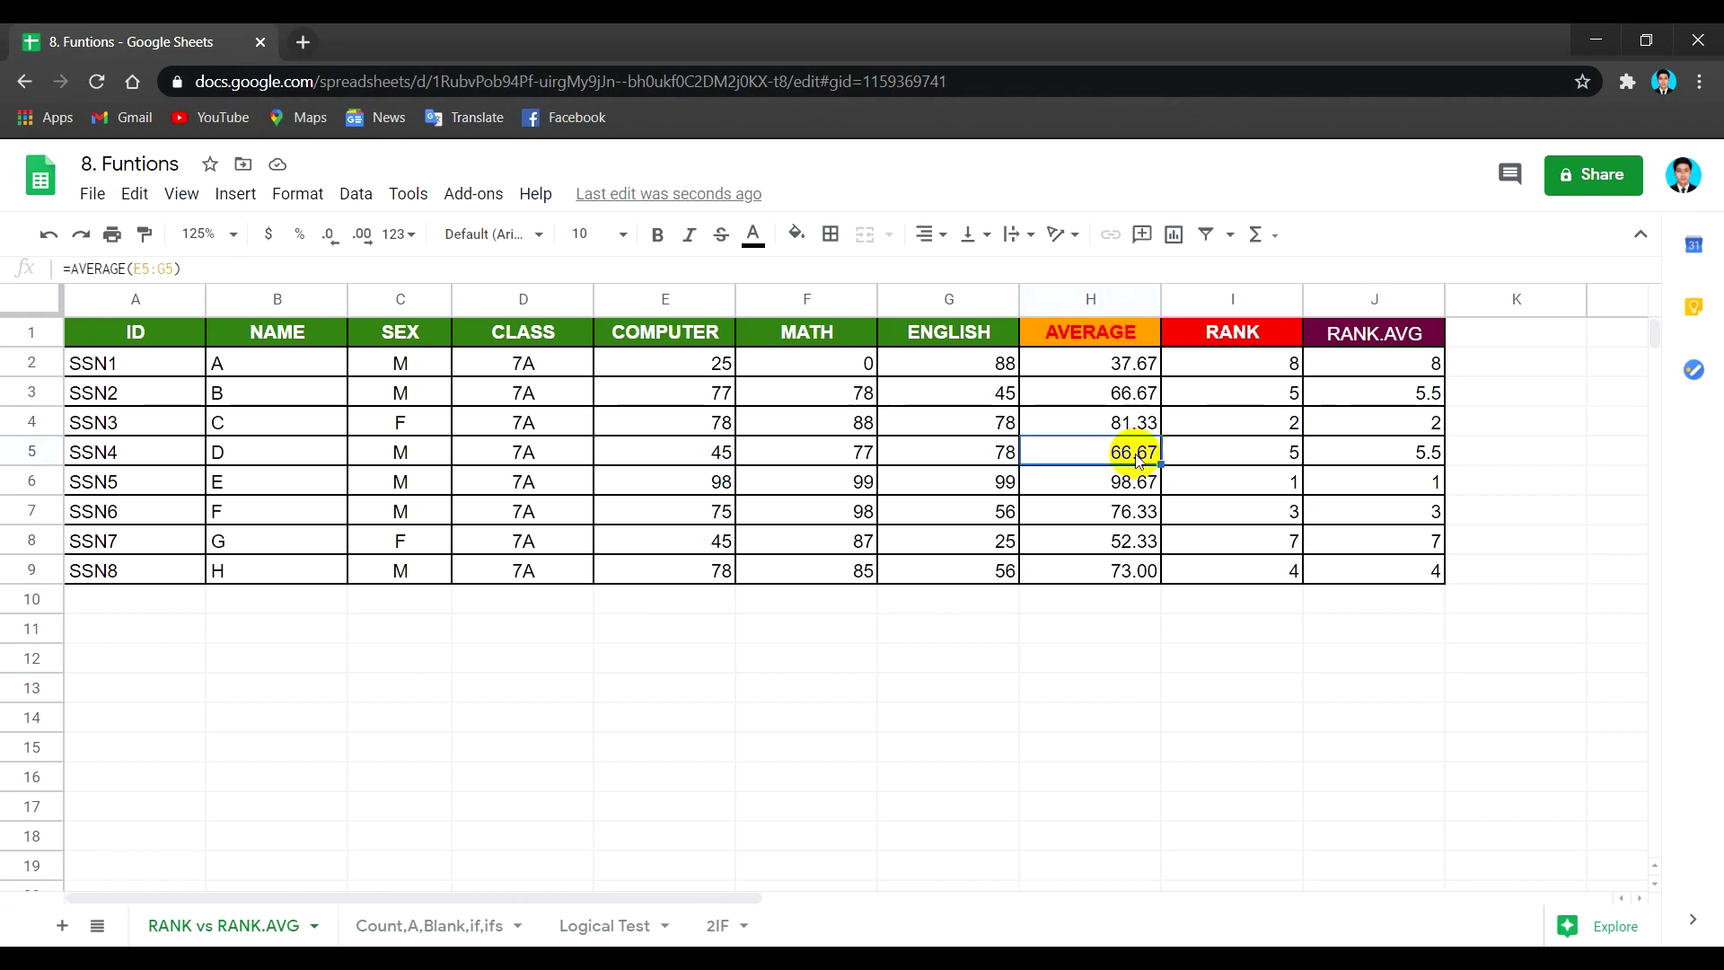
# Set student D's English score in G5 to 80 and review the new RANK.AVG results.
pyautogui.click(986, 458)
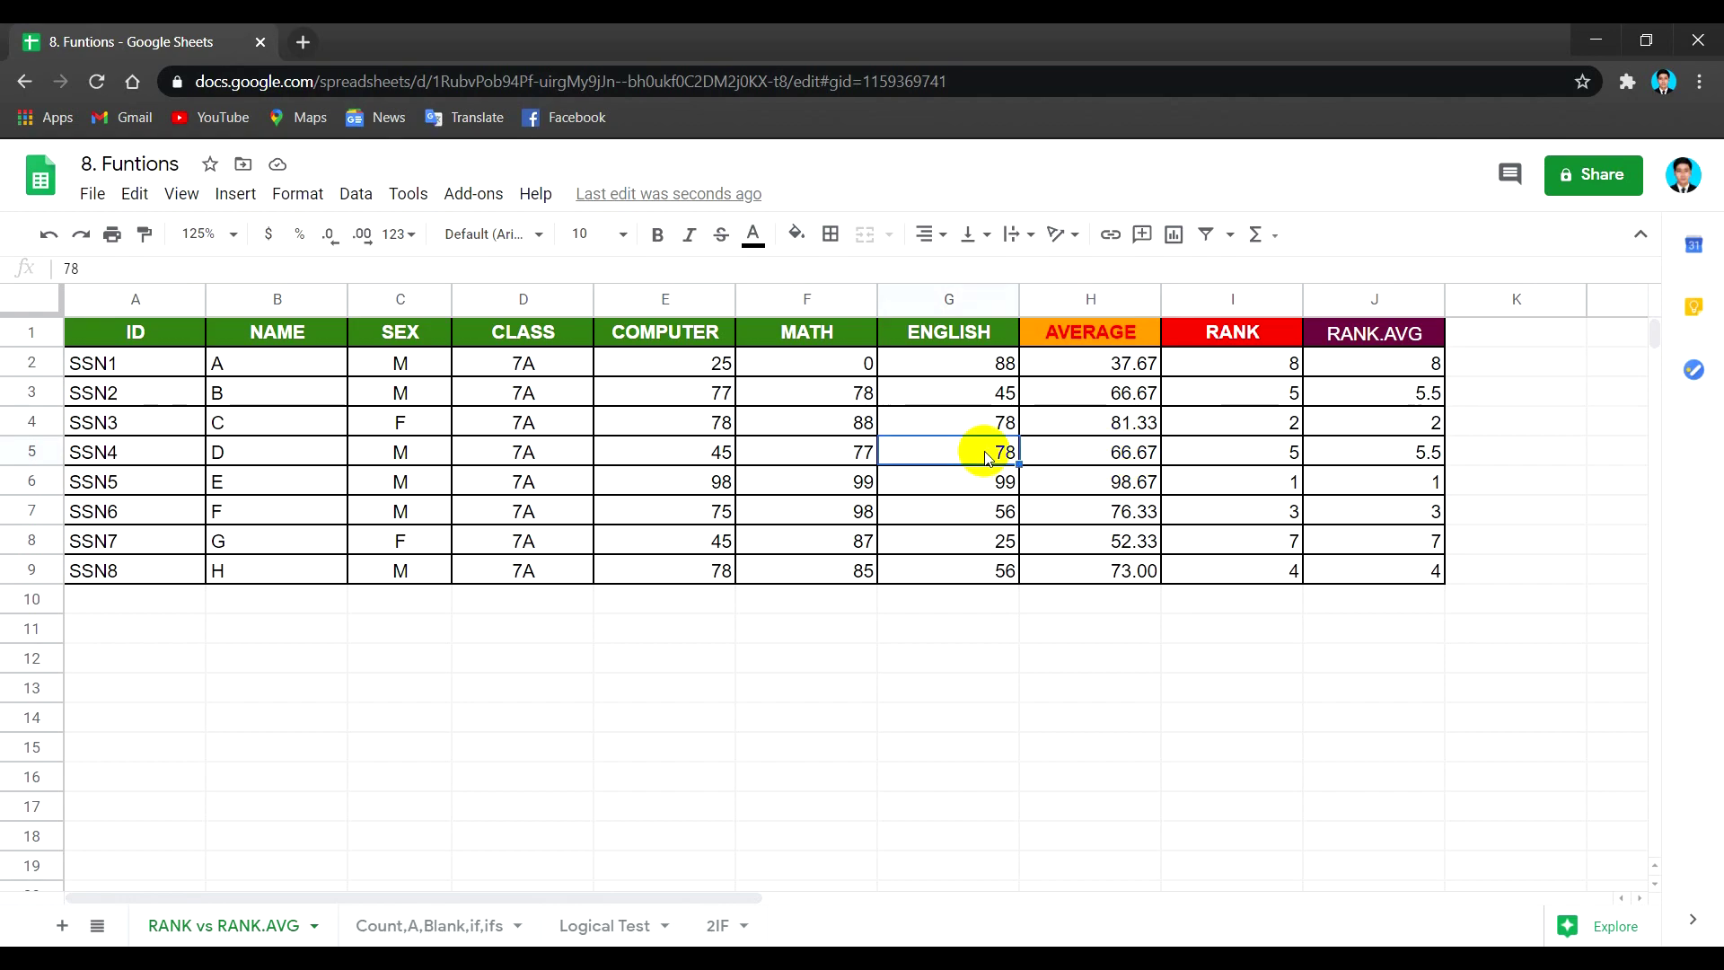
pyautogui.write('80')
pyautogui.press('Return')
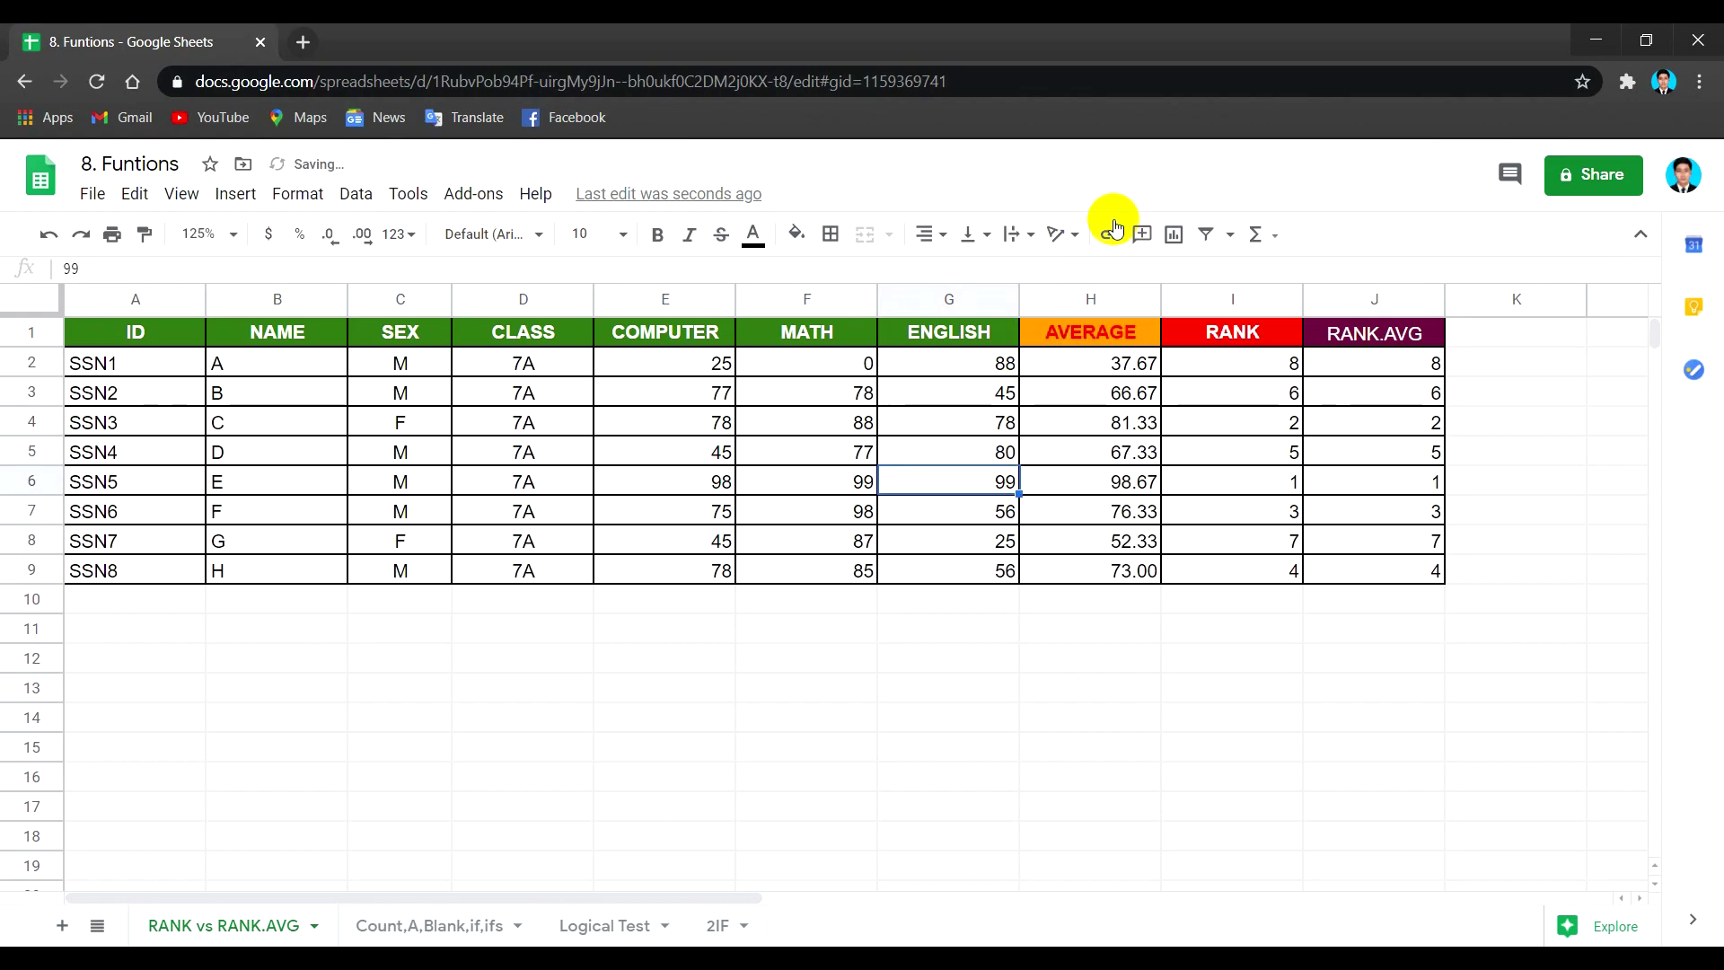
pyautogui.click(1398, 393)
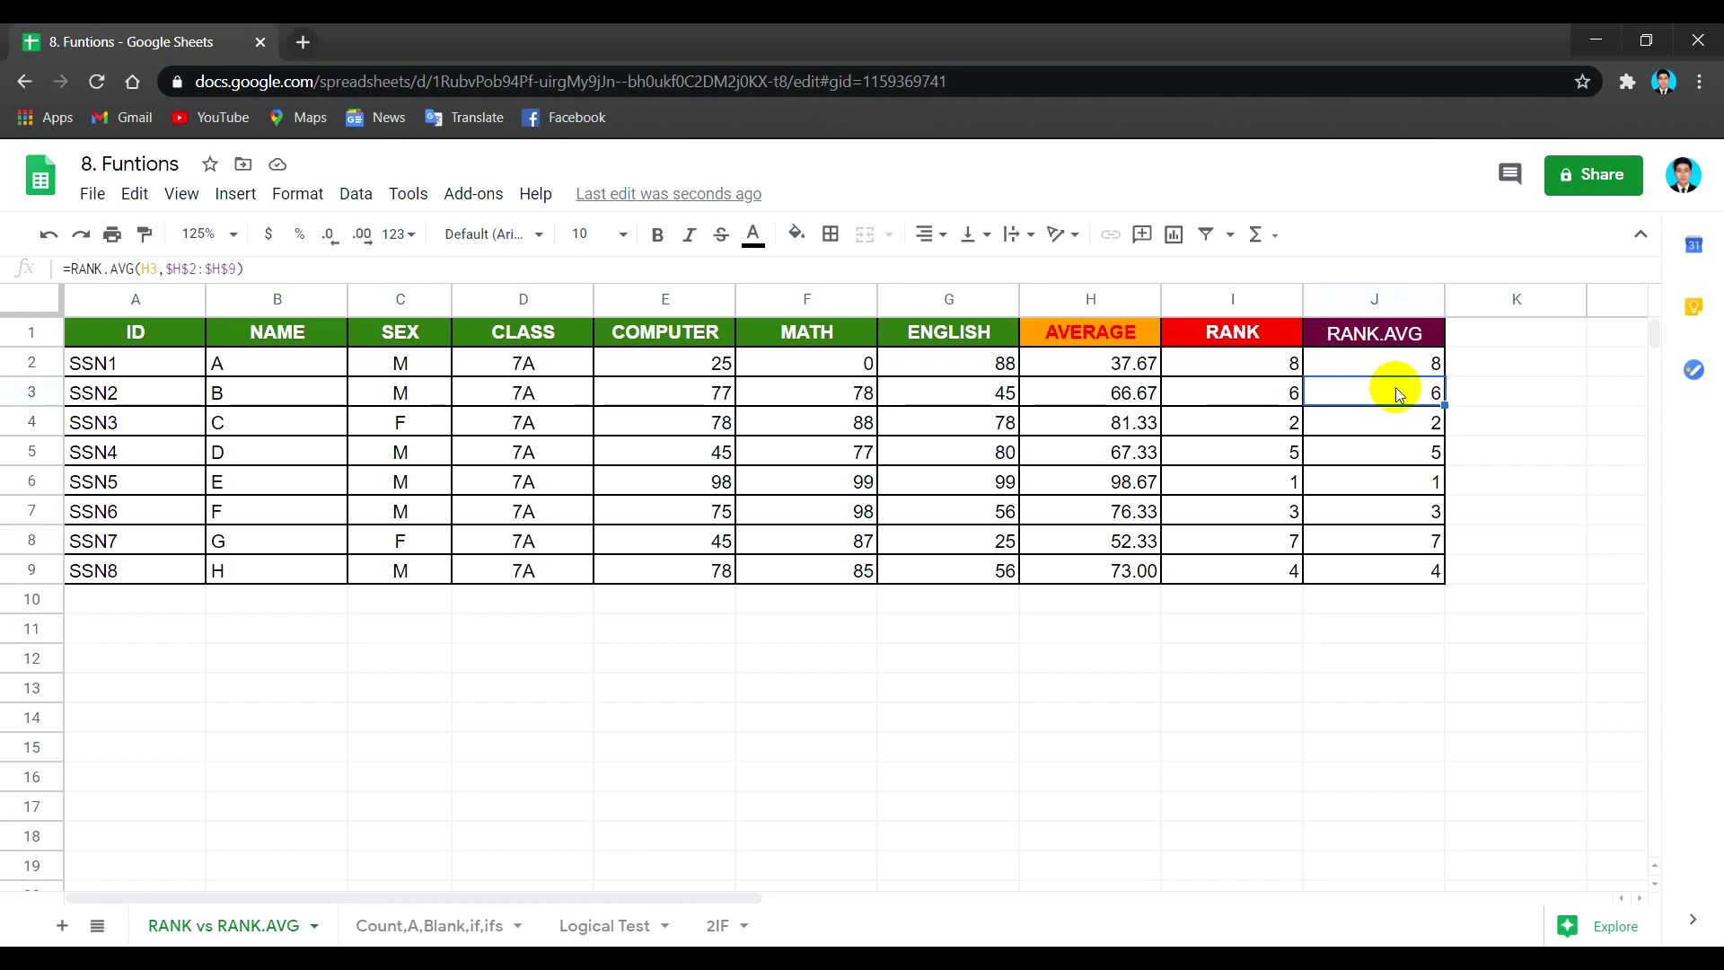
pyautogui.click(1397, 460)
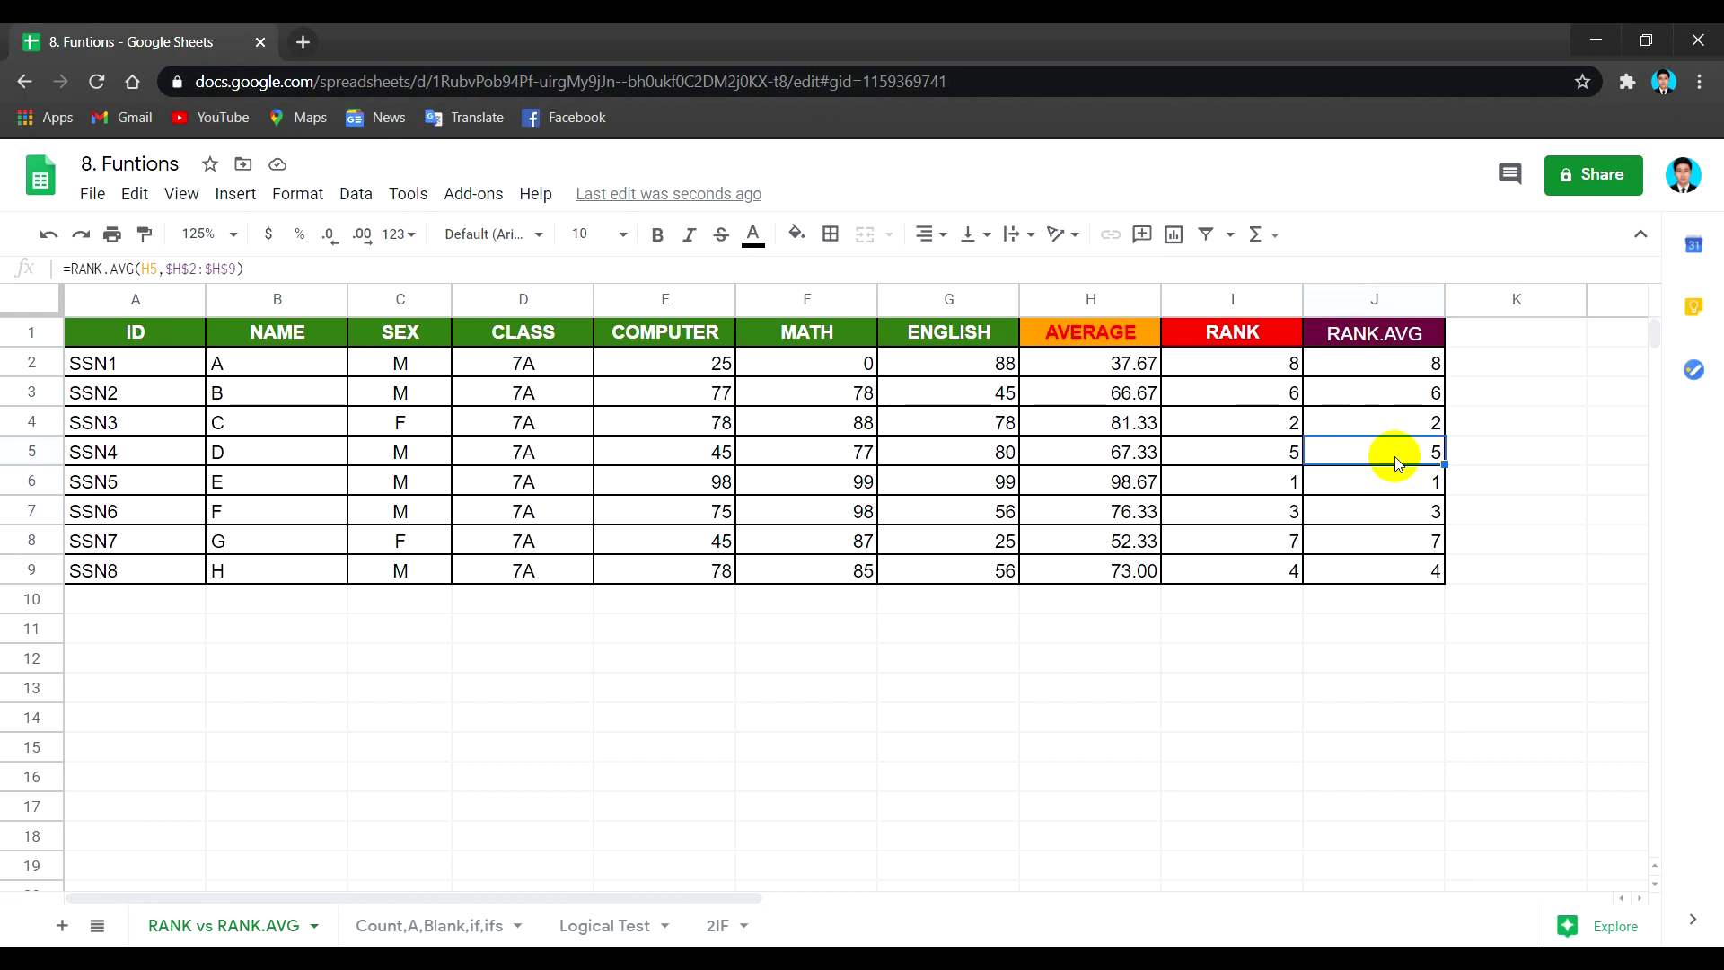
pyautogui.moveTo(1374, 363); pyautogui.dragTo(1389, 561)
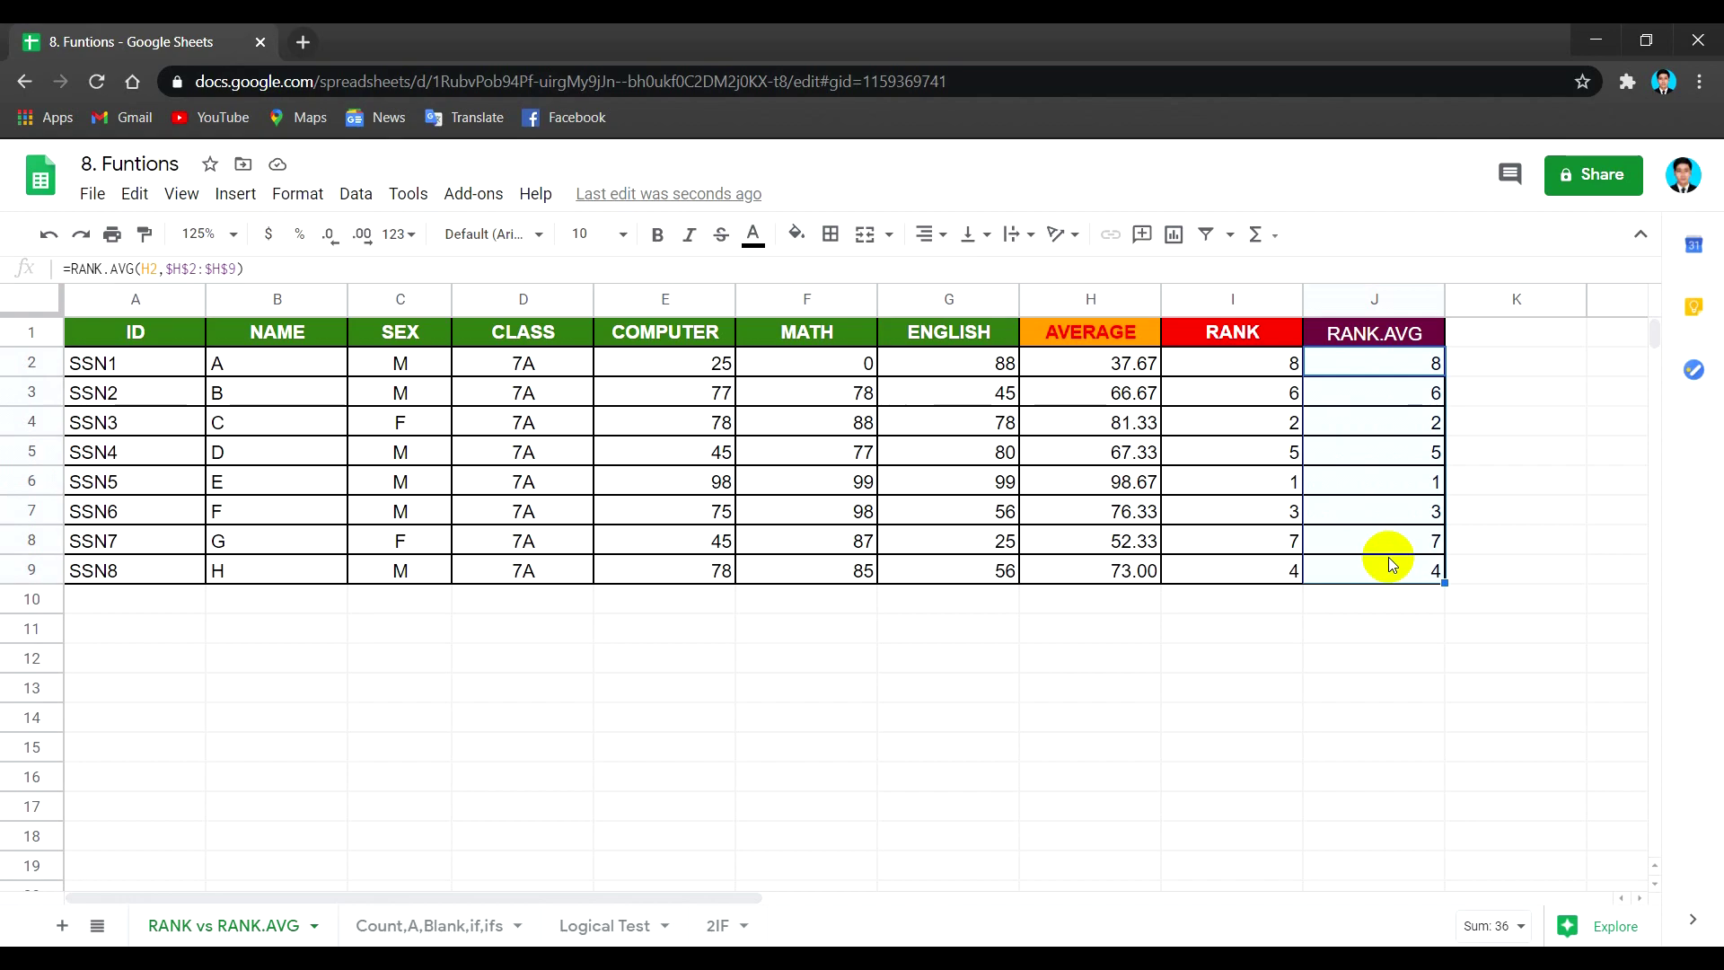
pyautogui.click(1356, 452)
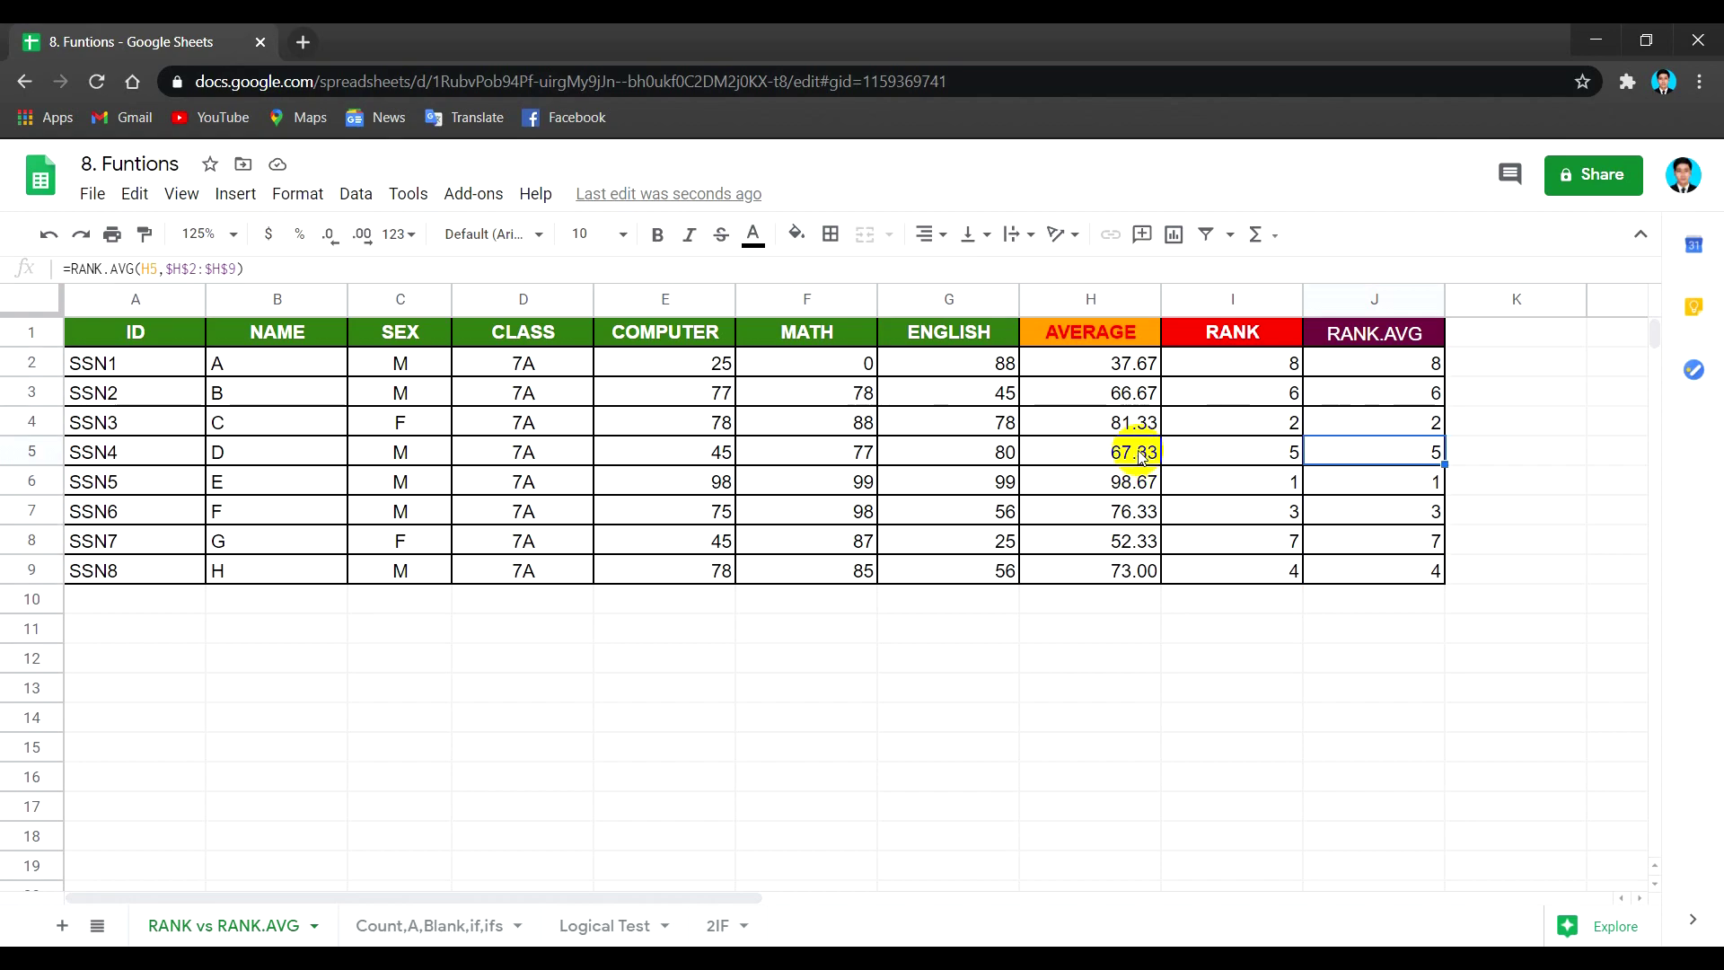
# Compare students B and D's recalculated averages and RANK results.
pyautogui.click(1137, 458)
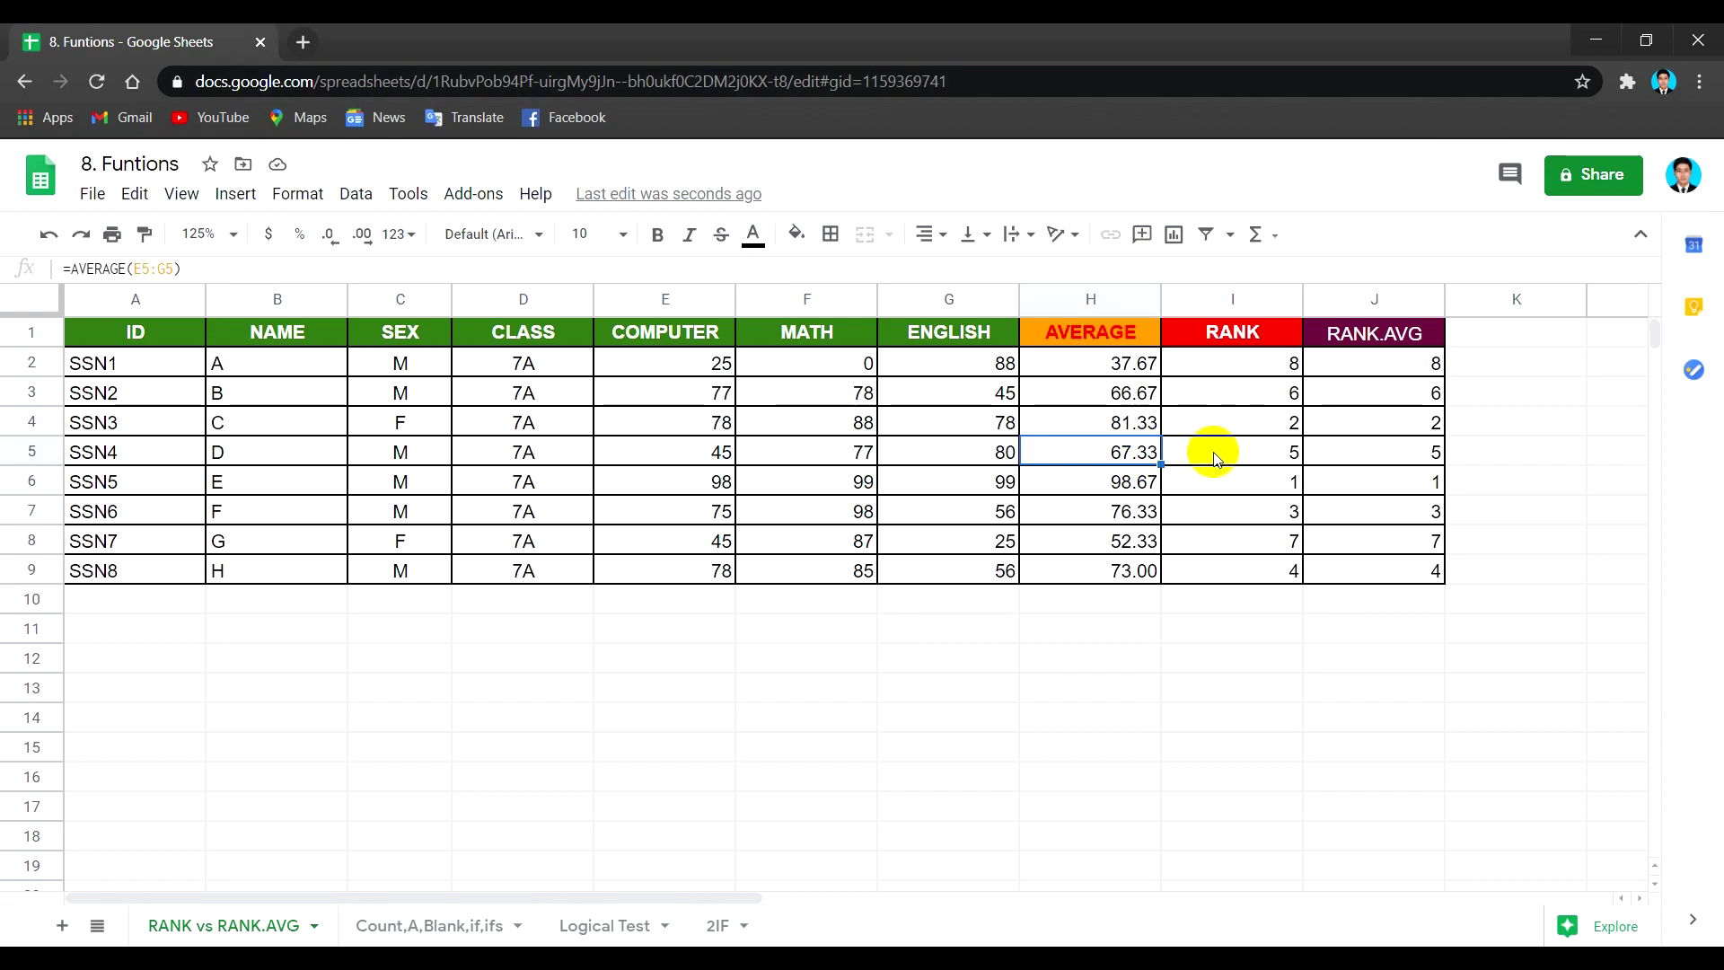
pyautogui.click(1248, 458)
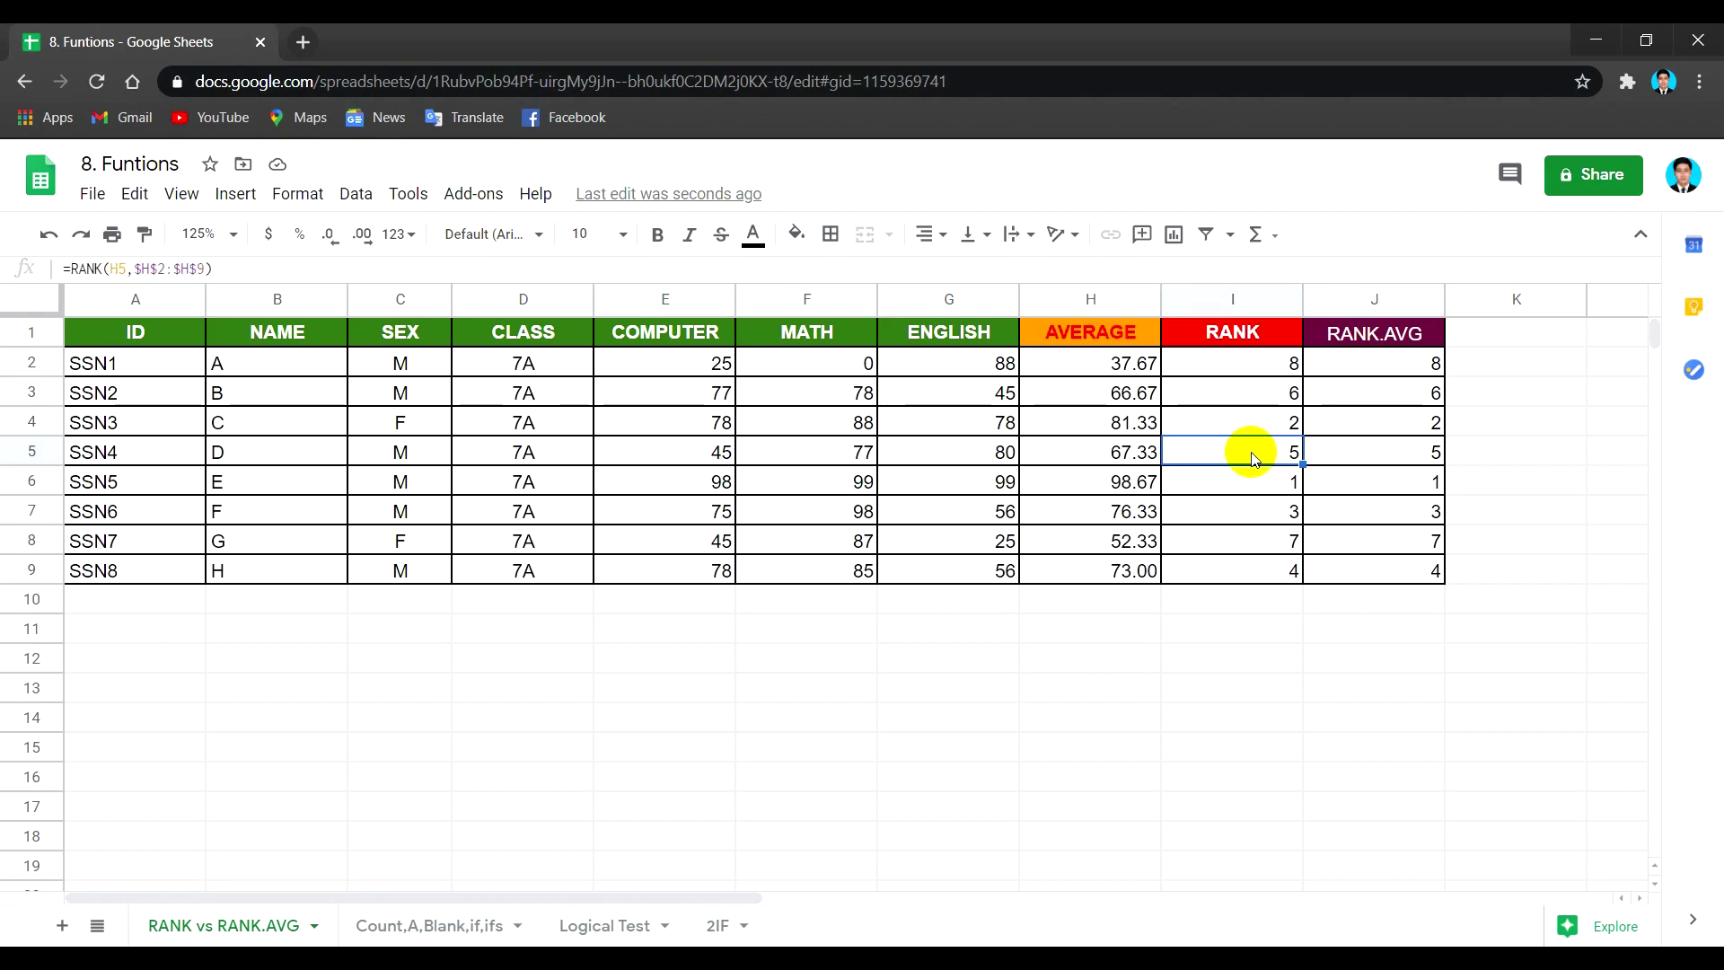
pyautogui.click(1136, 454)
pyautogui.click(1147, 392)
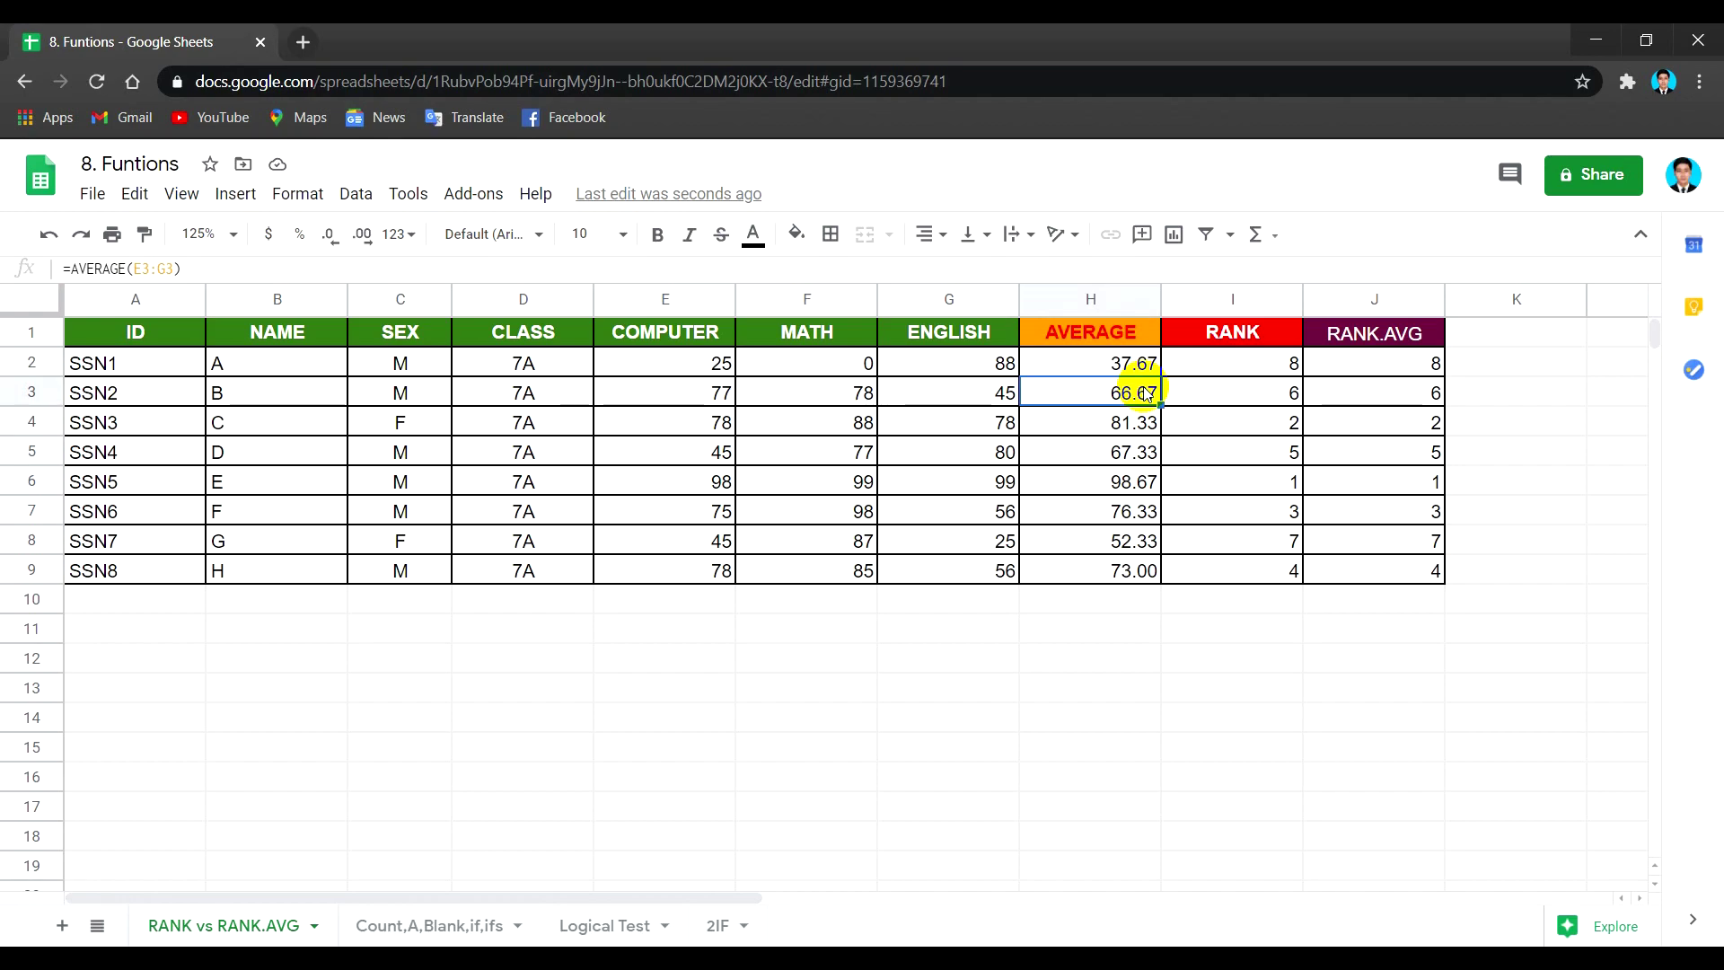
pyautogui.click(1146, 456)
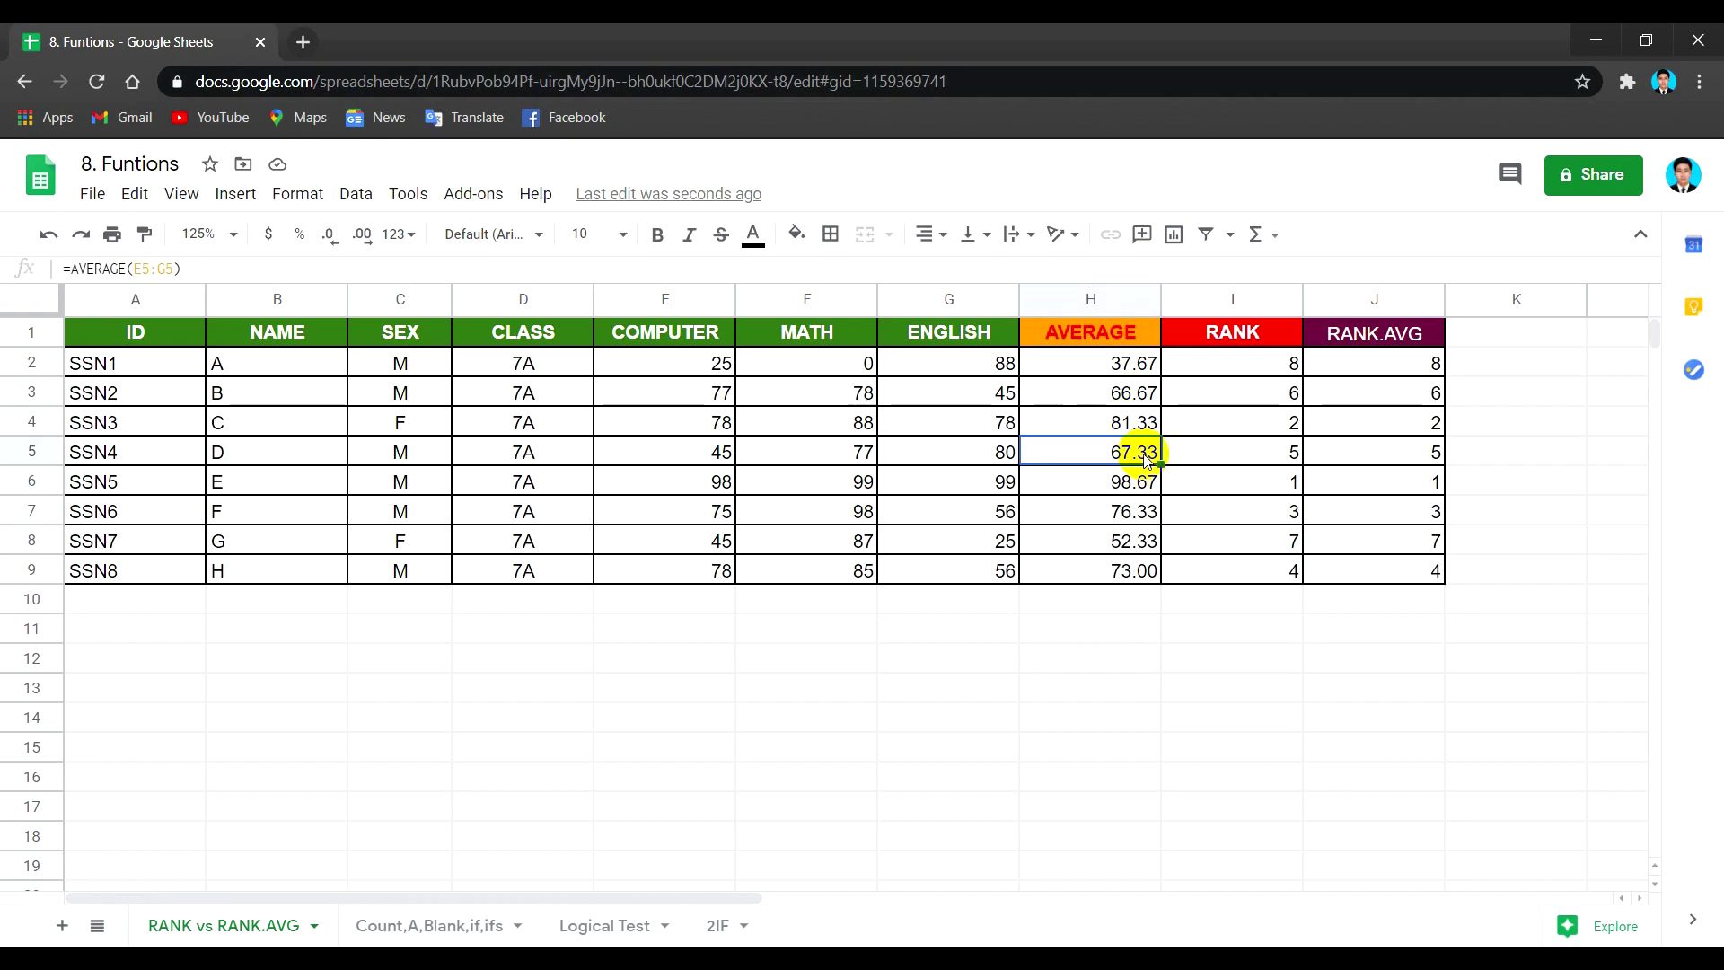
pyautogui.click(1139, 395)
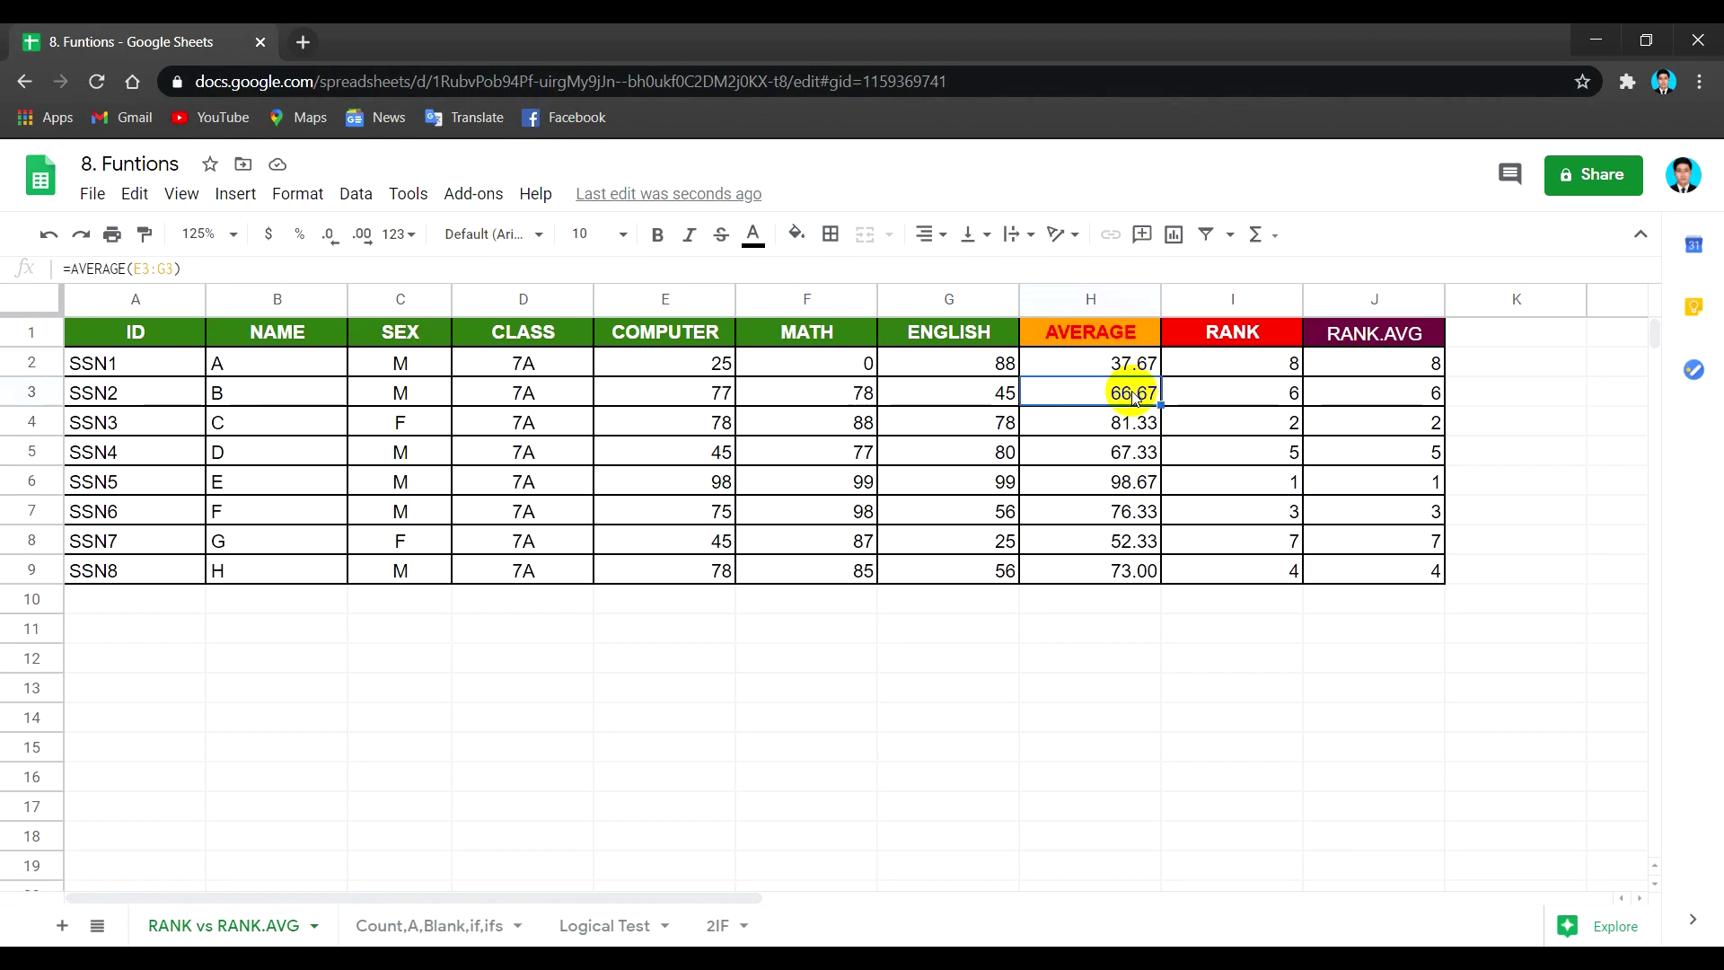
pyautogui.click(1216, 399)
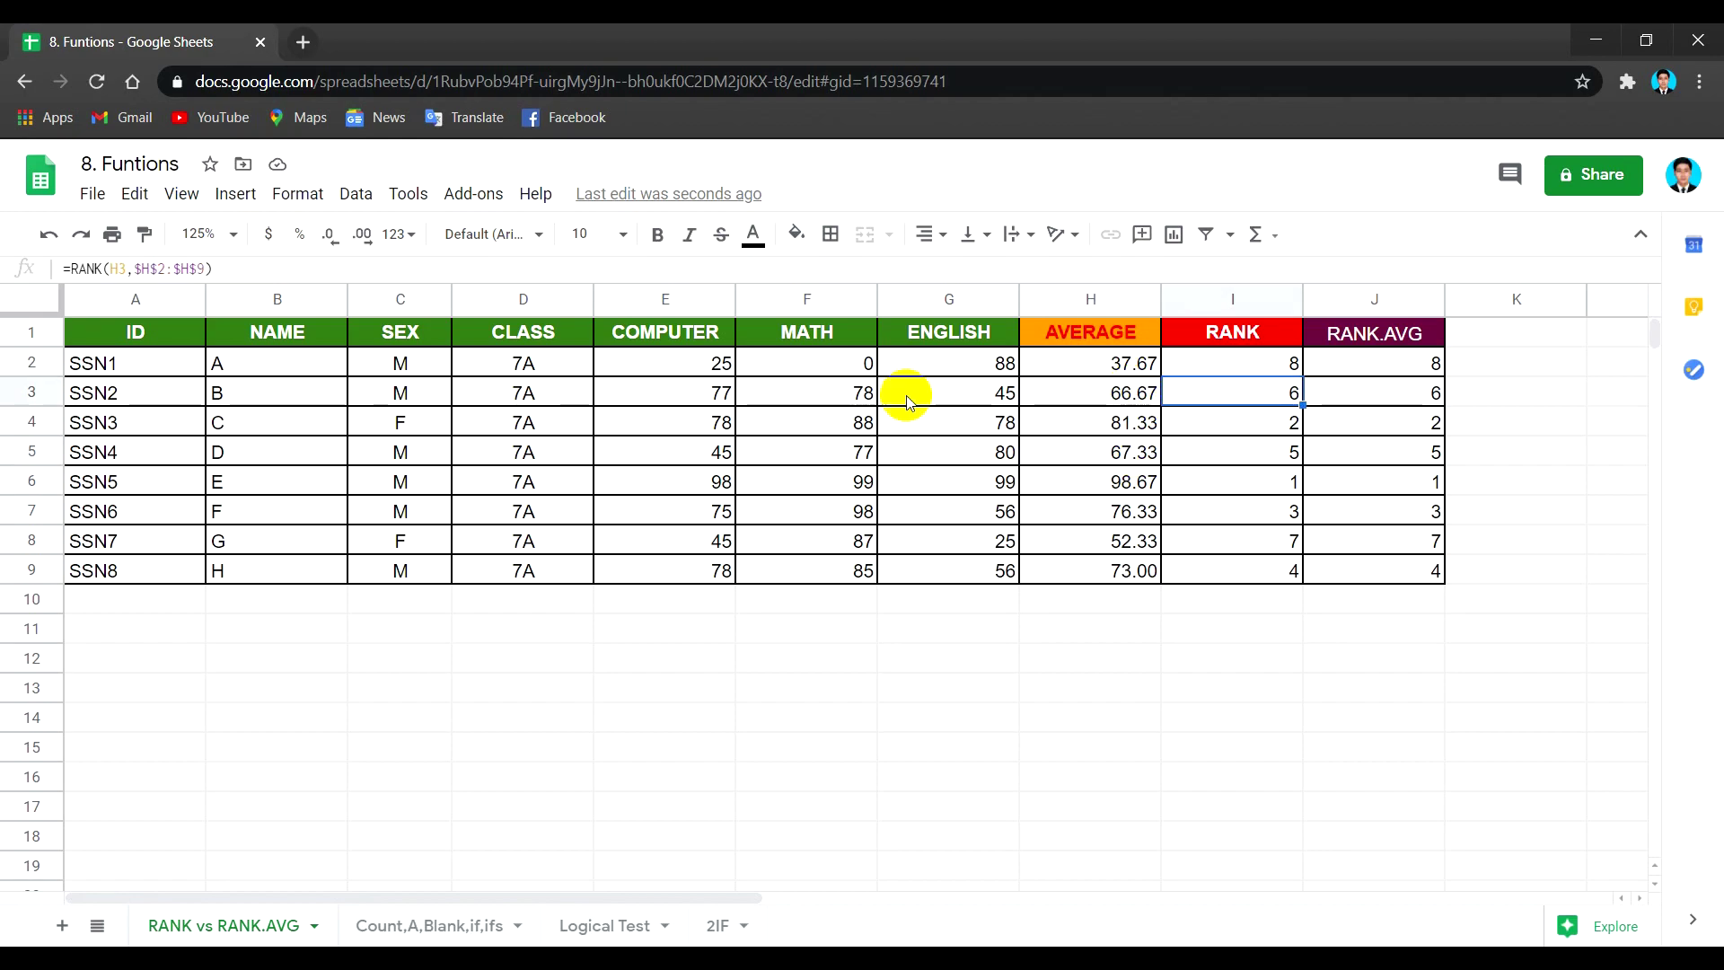
pyautogui.click(989, 404)
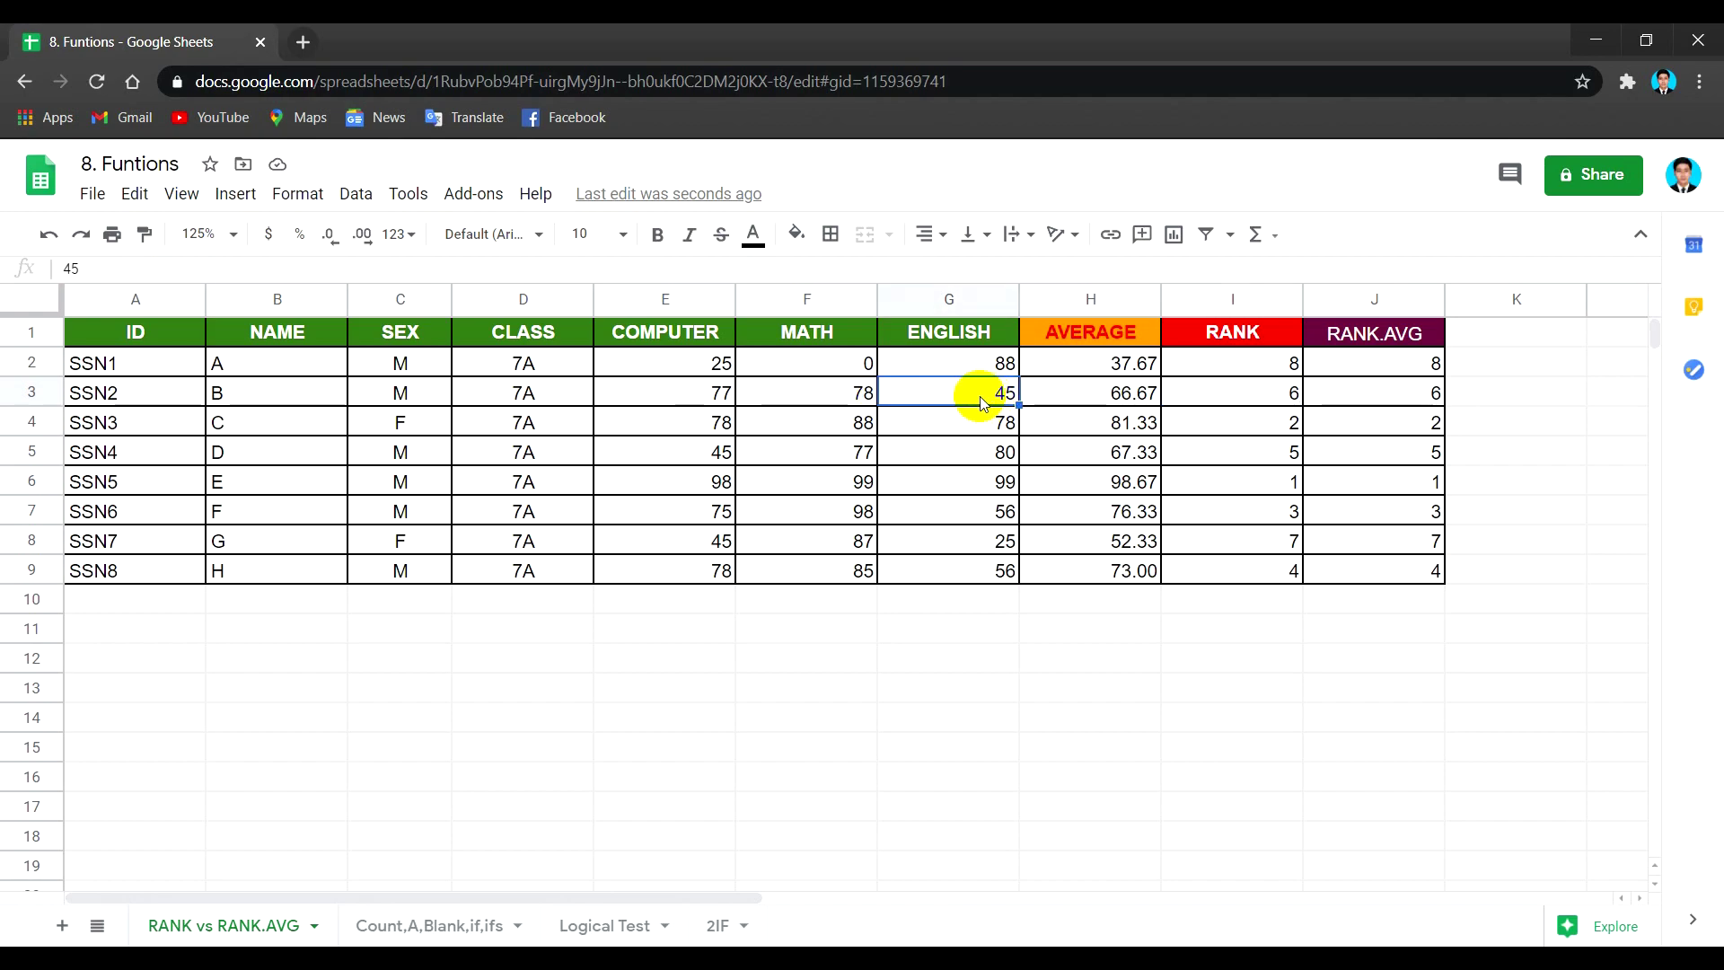
# Enter 47 as student B's English score, then compare B's and D's tied RANK 5 and RANK.AVG 5.5.
pyautogui.write('47')
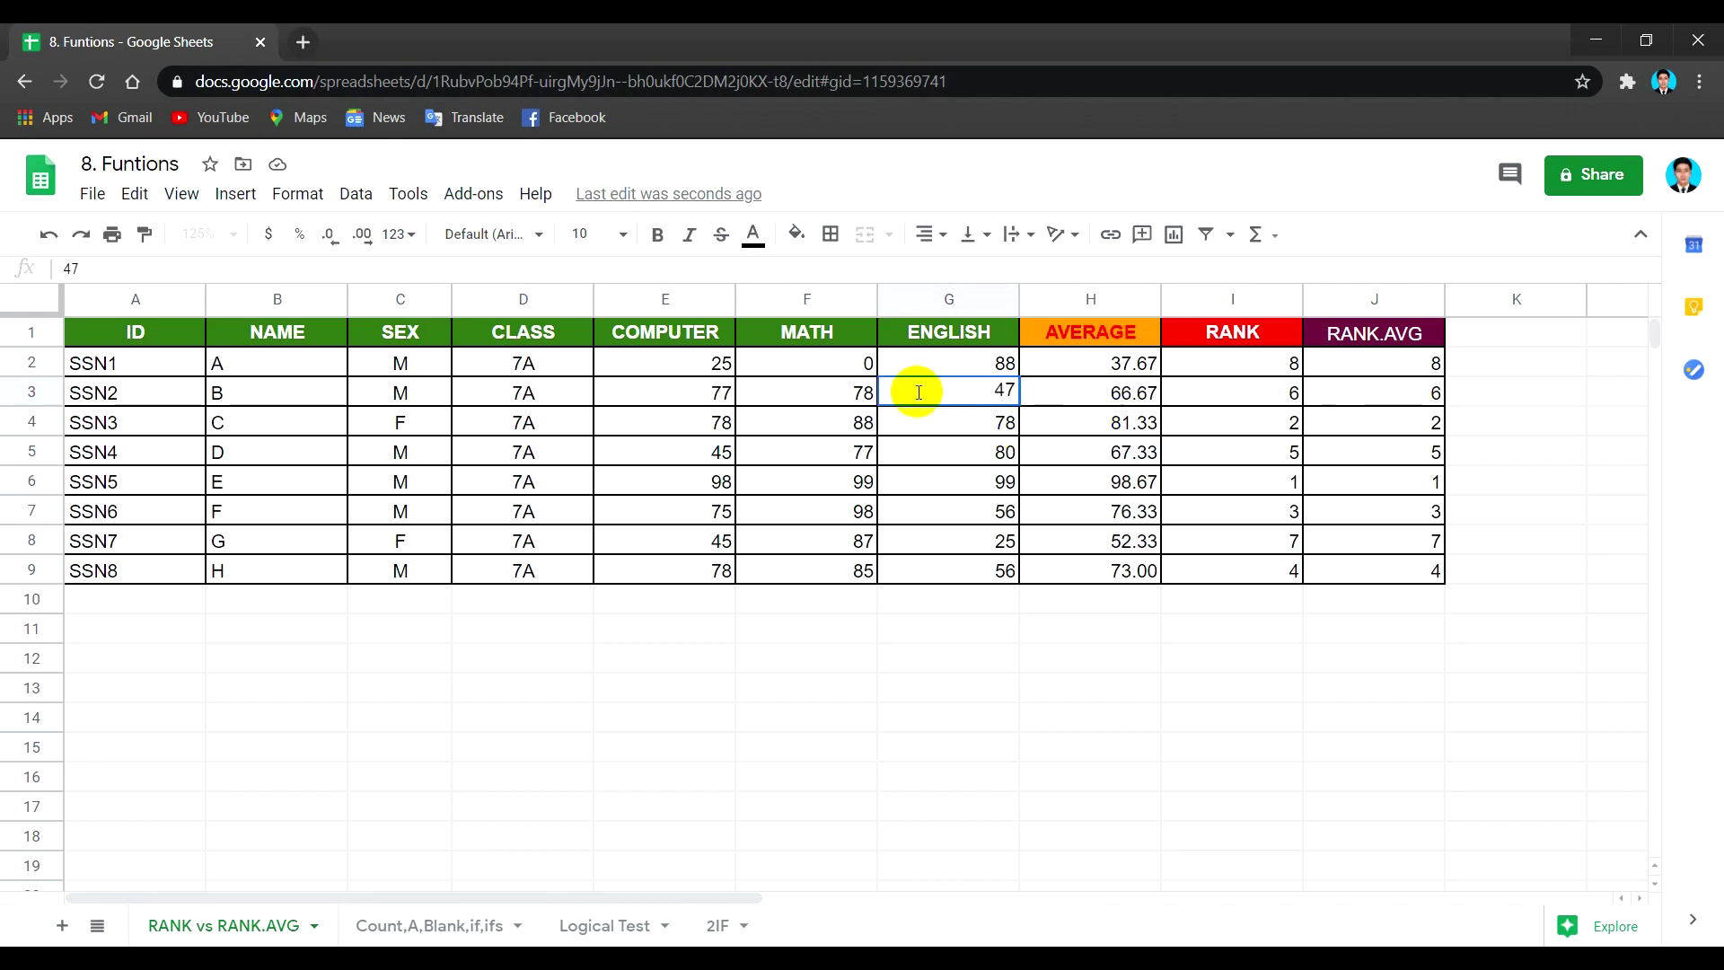
pyautogui.click(947, 431)
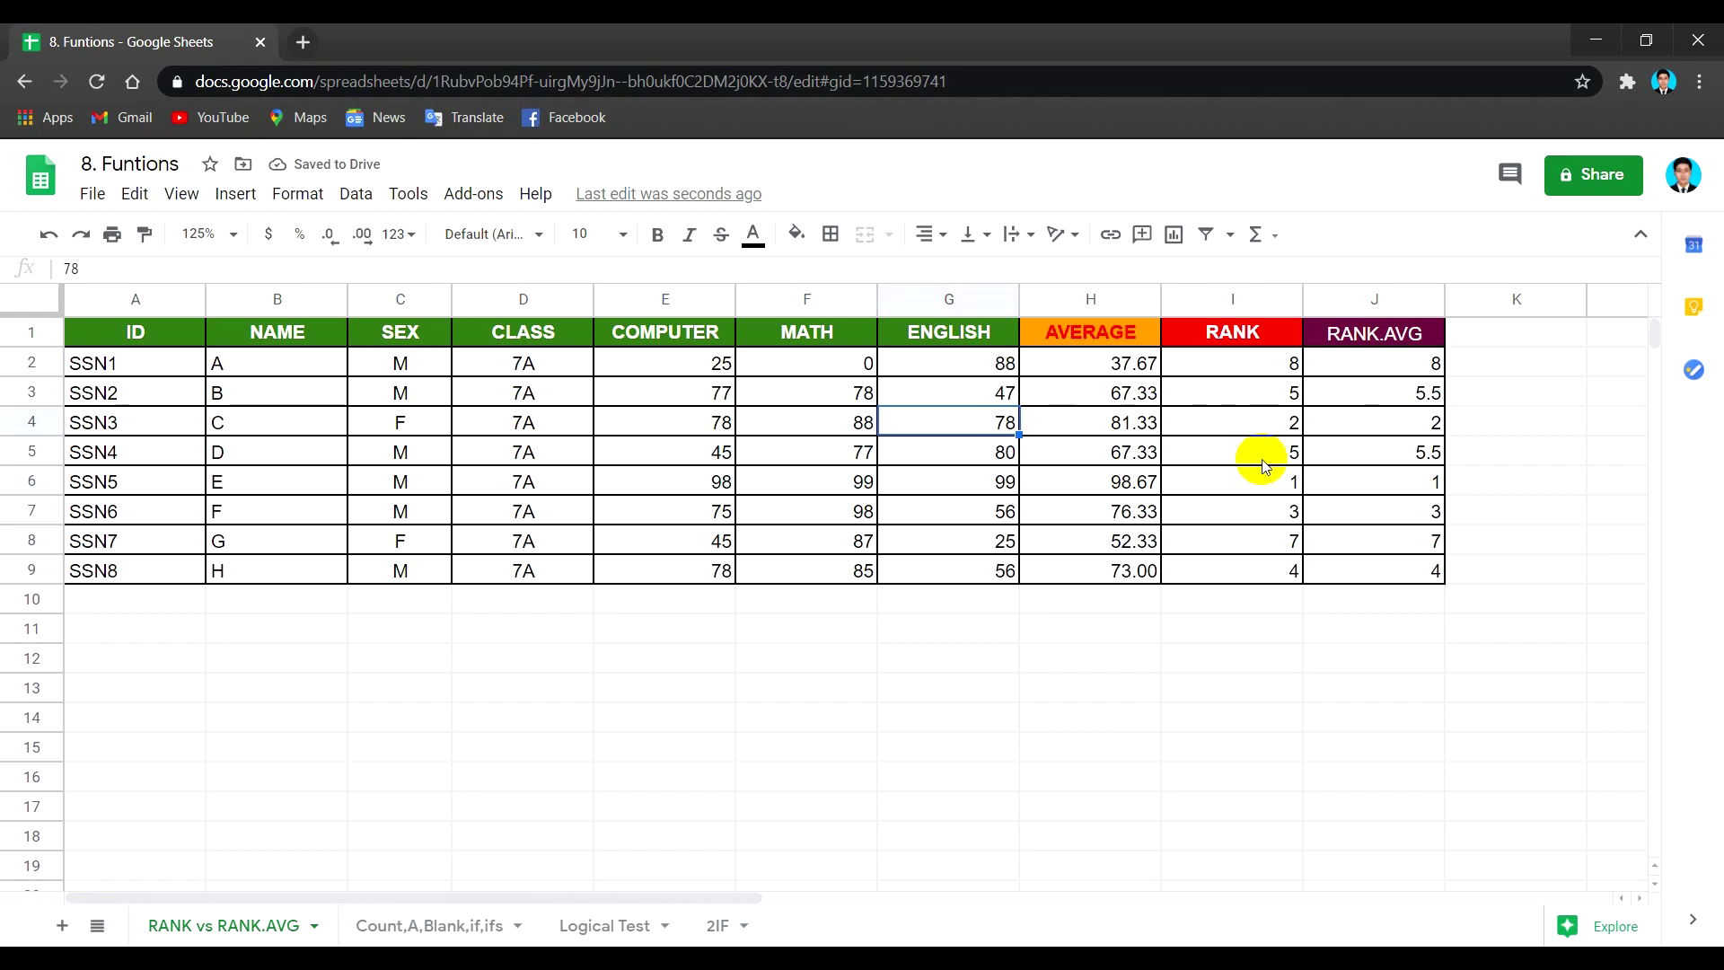
pyautogui.click(1257, 391)
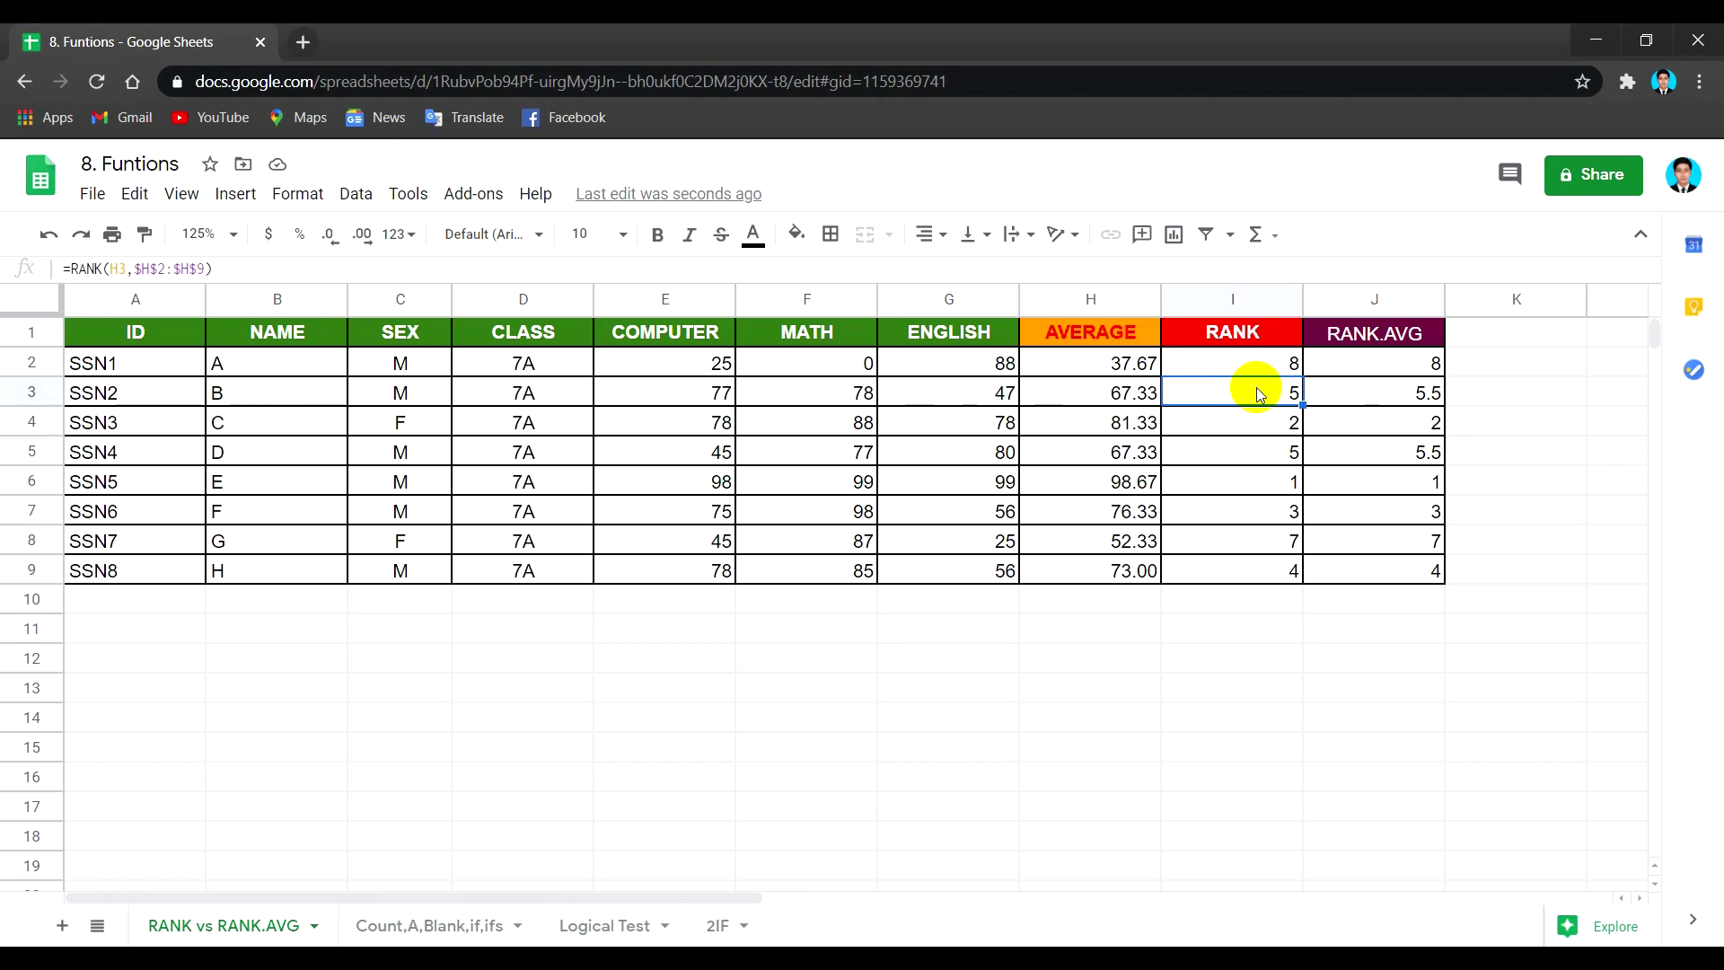
pyautogui.click(1256, 447)
pyautogui.click(1387, 400)
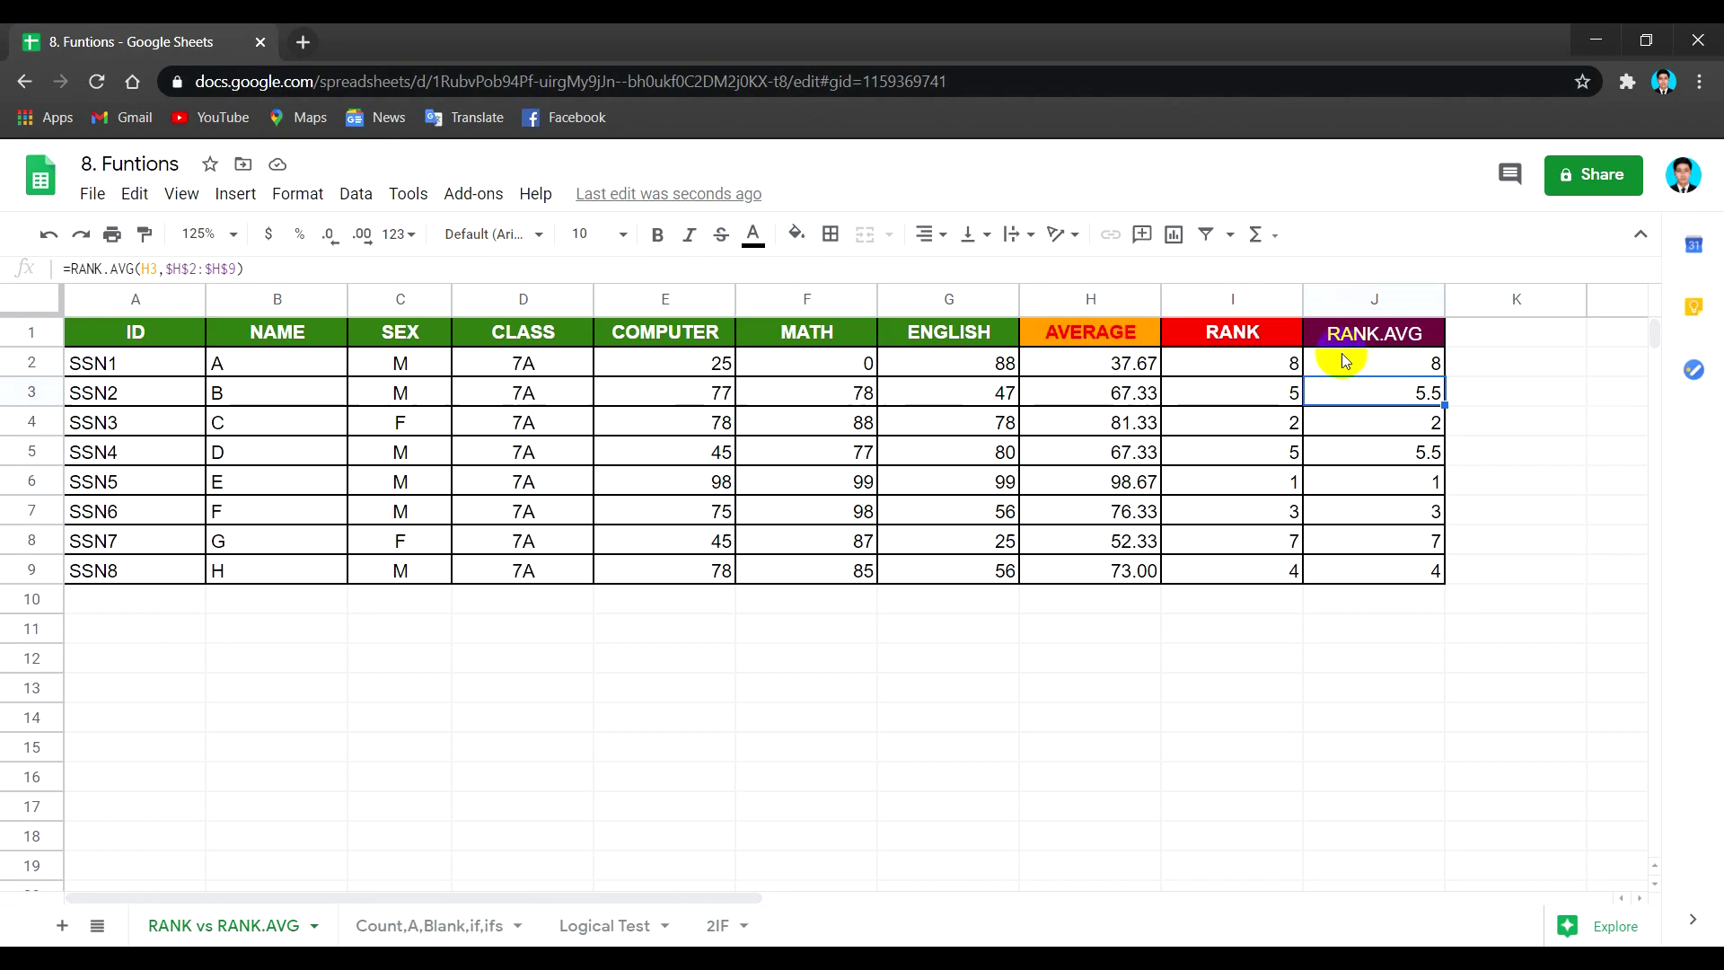
pyautogui.click(1273, 395)
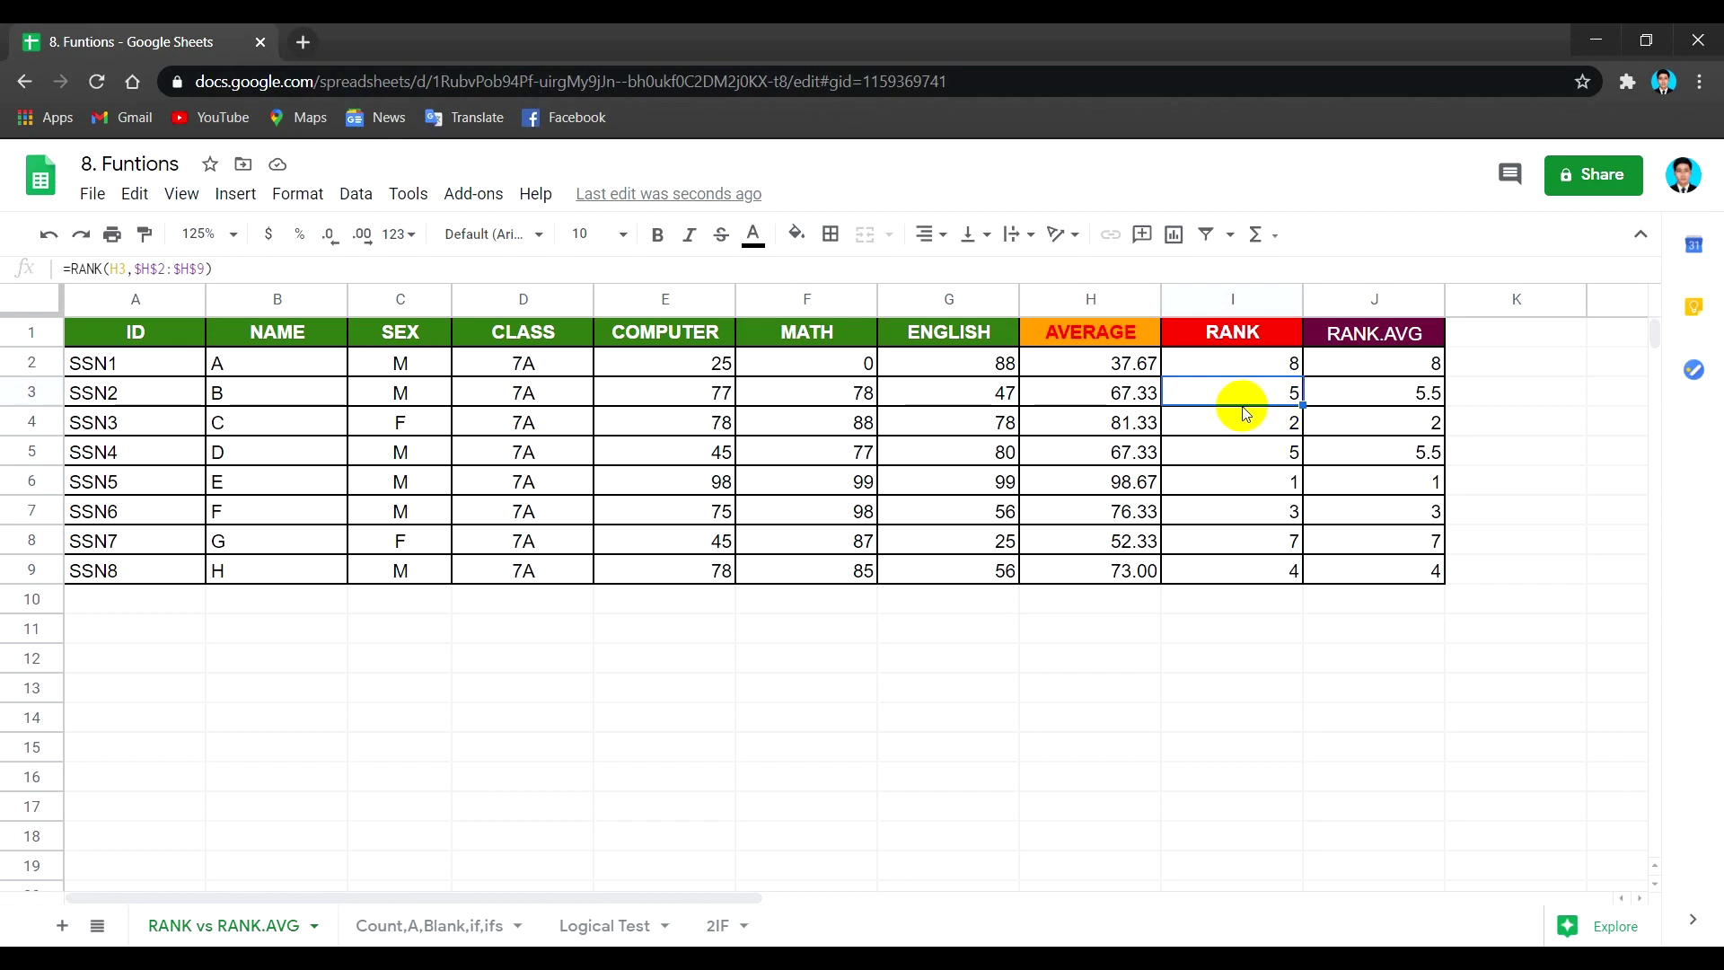
# Change student B's English score in G3 to 46, dropping B's average to 67.00 and rank to 6.
pyautogui.click(1122, 400)
pyautogui.click(1000, 395)
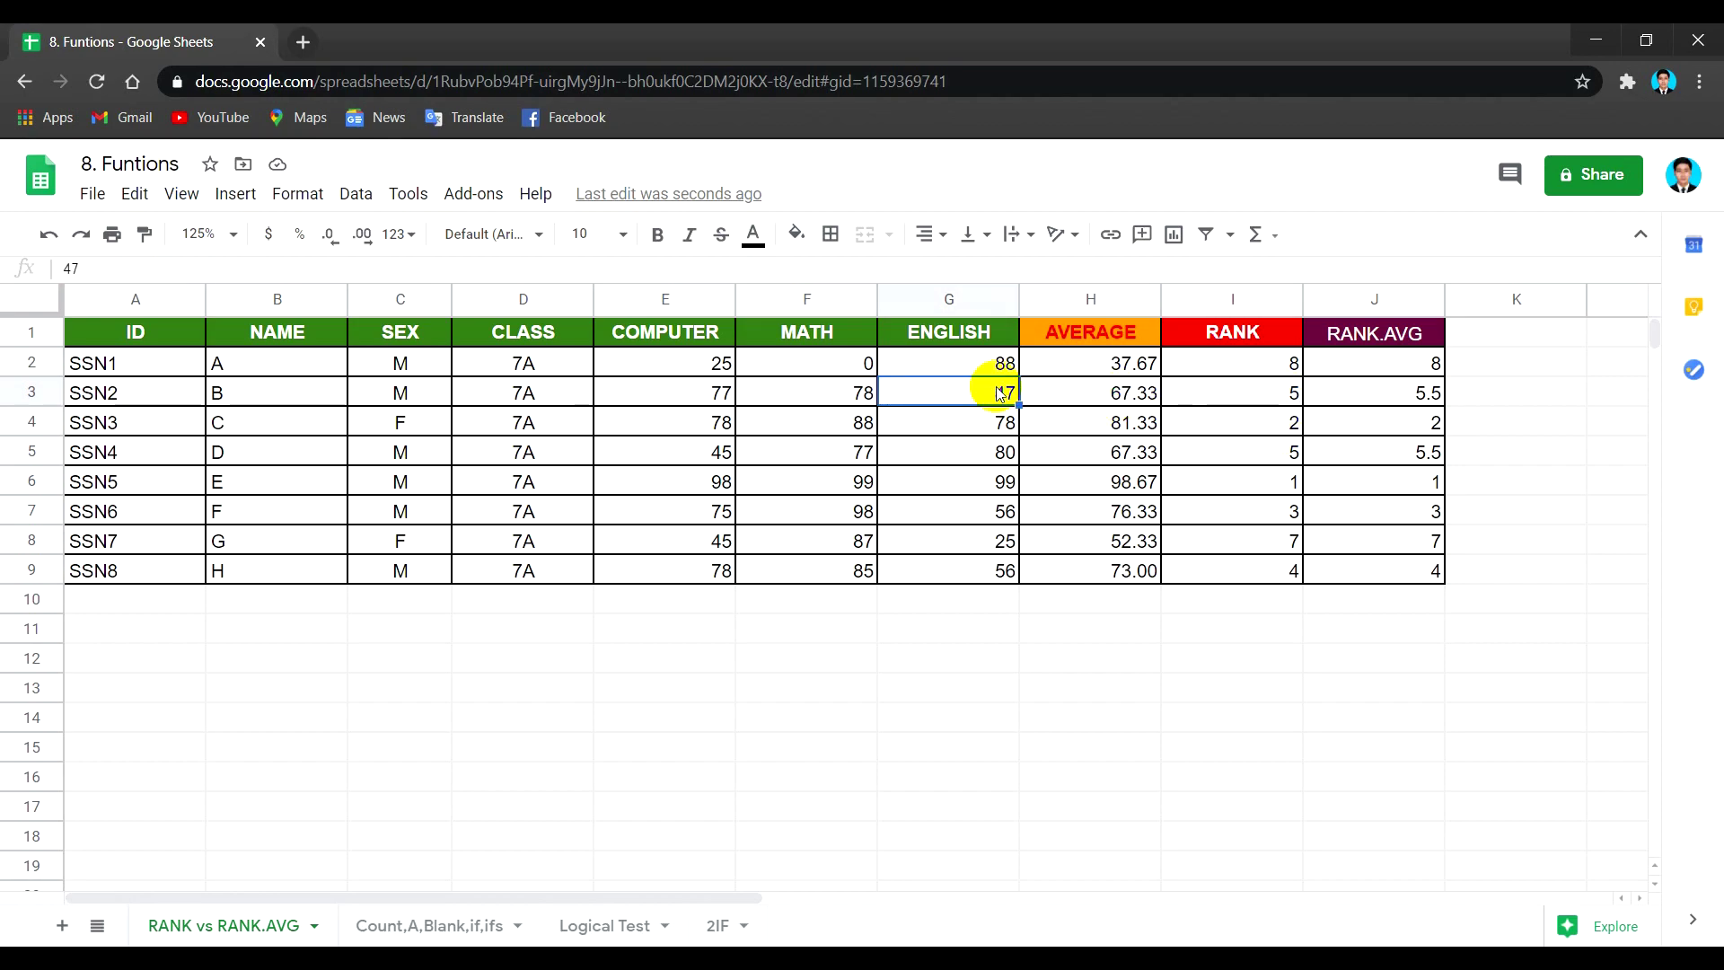
pyautogui.write('46')
pyautogui.press('Return')
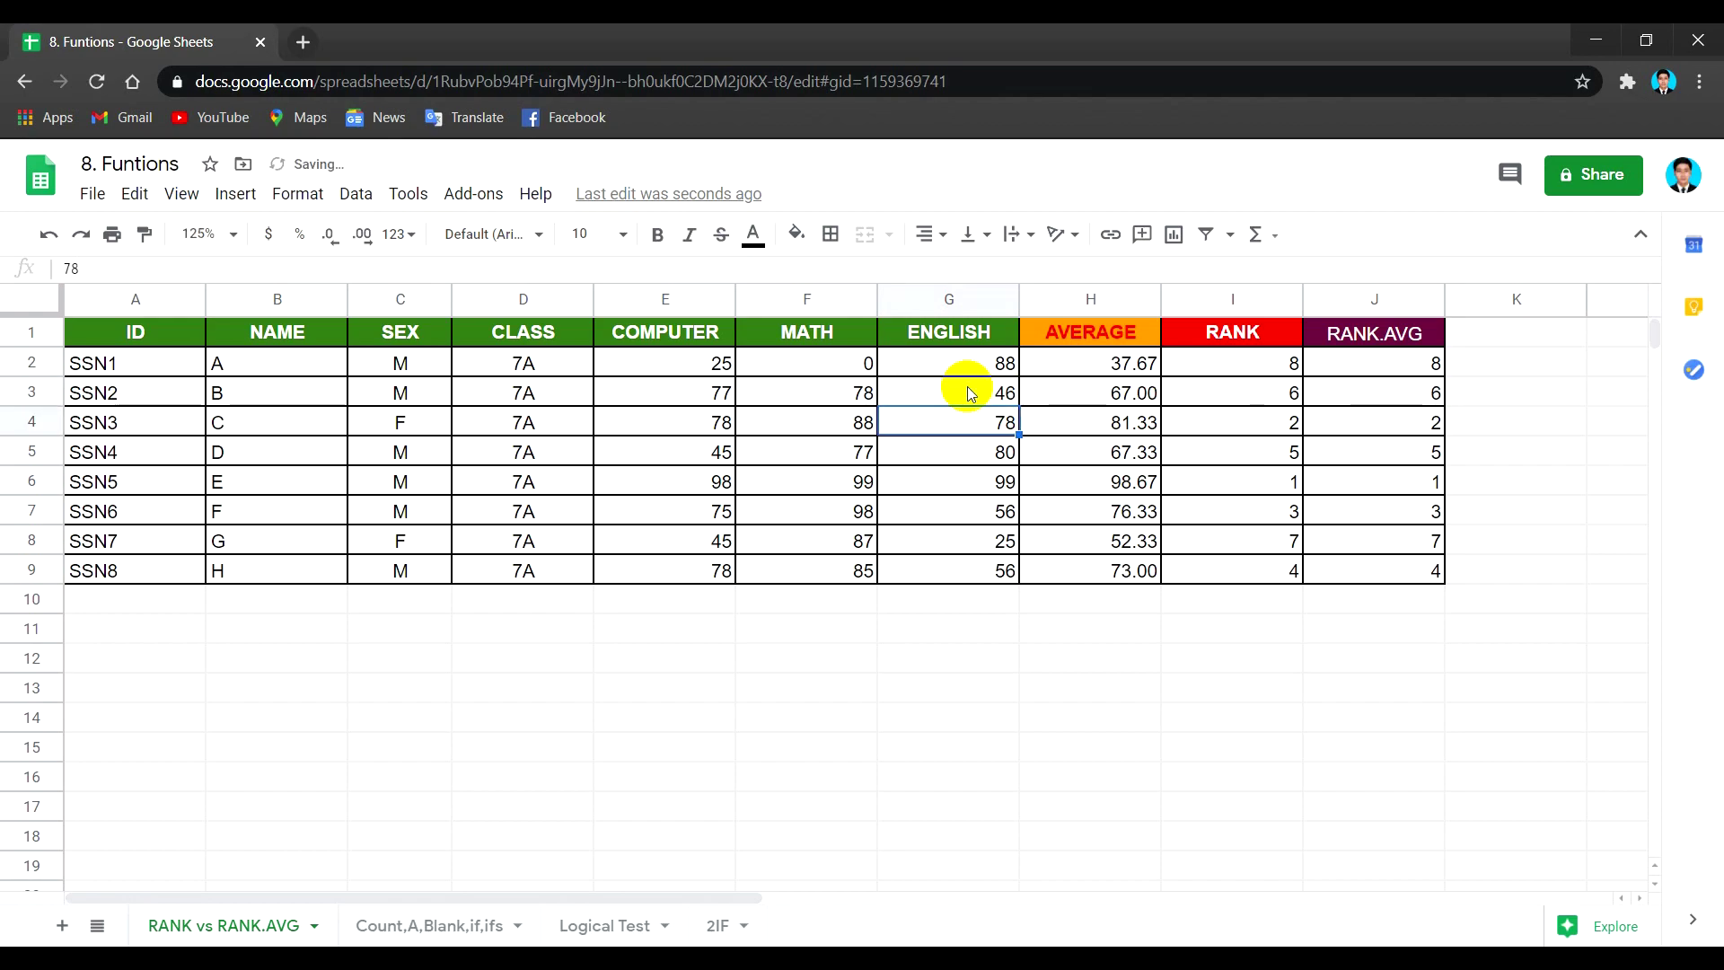